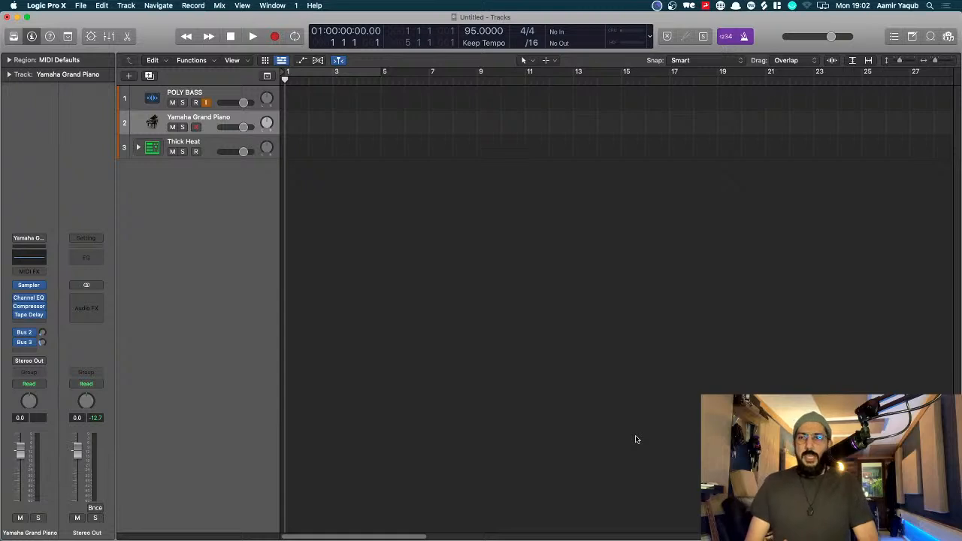
Turn off input monitoring on the POLY BASS track and increase the height of all tracks
{"action": "mouse_move", "coordinate": [3, 353]}
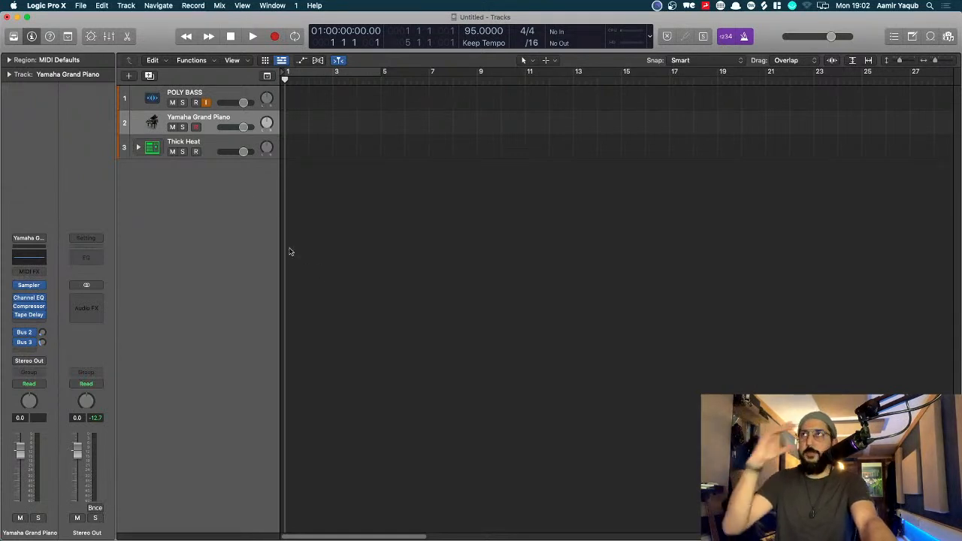
{"action": "left_click", "coordinate": [206, 103]}
{"action": "key", "text": "super+Down"}
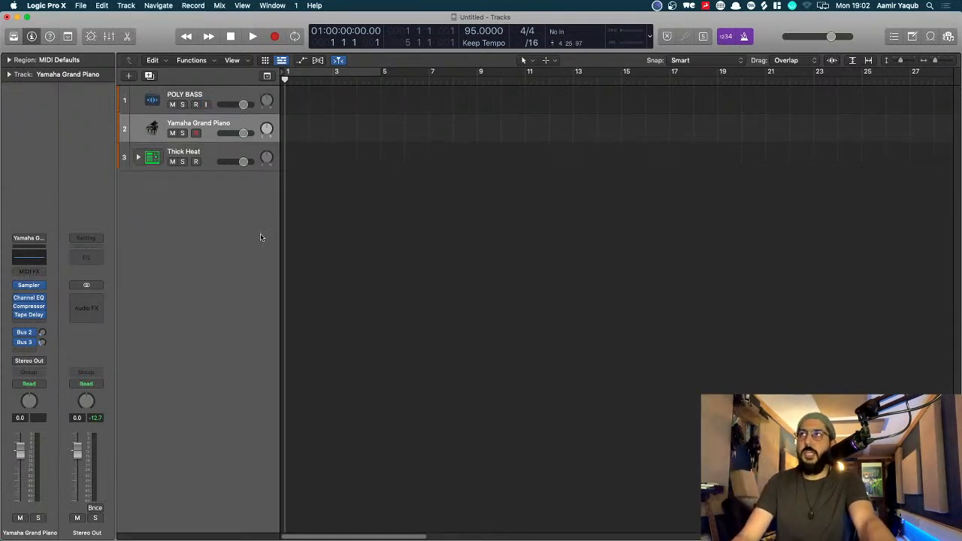
{"action": "key", "text": "super+Down"}
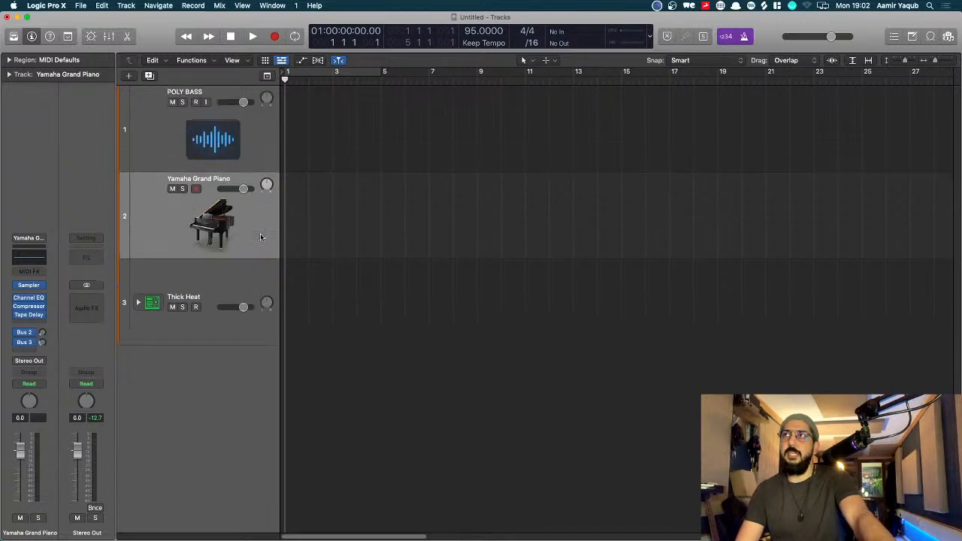
{"action": "key", "text": "super+Up"}
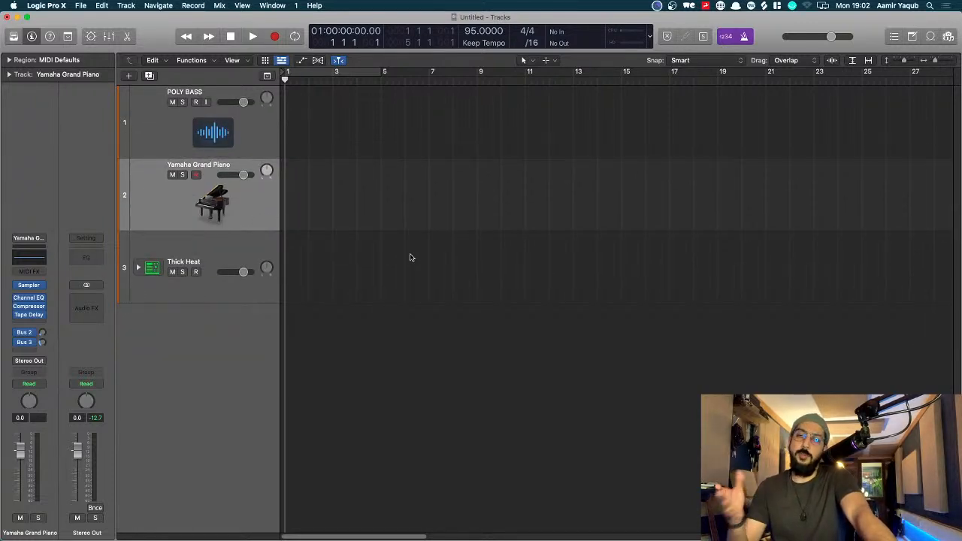
{"action": "key", "text": "super+Up"}
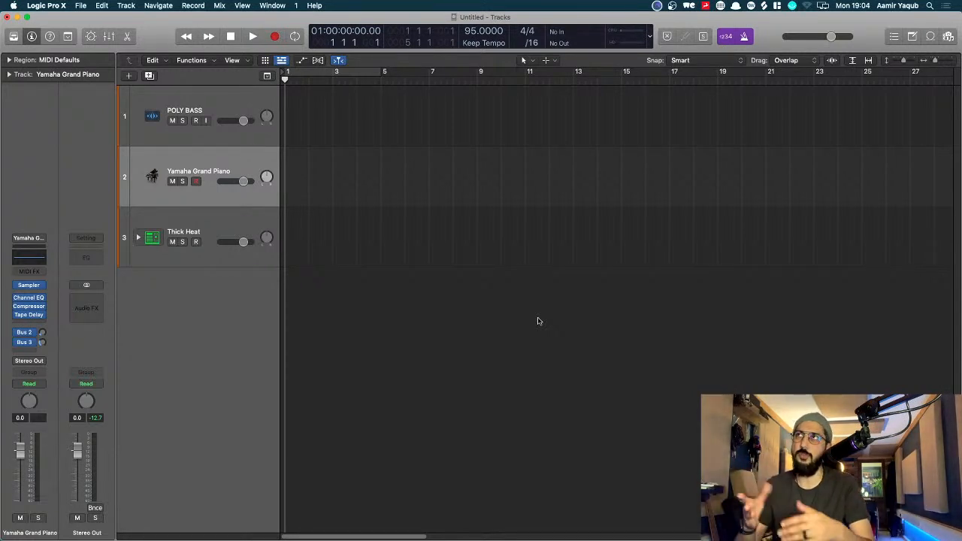
Move the Thick Heat track to the top of the track list and select the POLY BASS track
{"action": "left_click", "coordinate": [216, 220]}
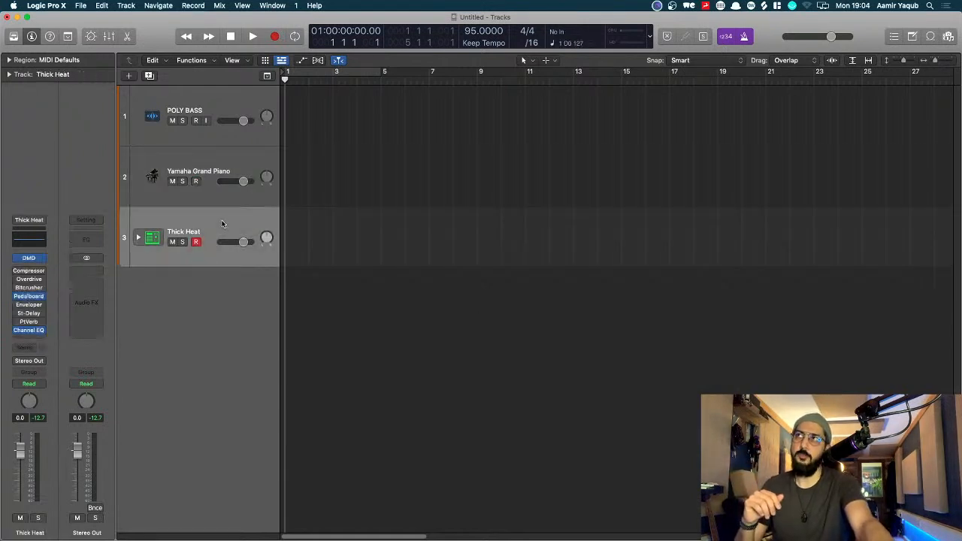
{"action": "left_click_drag", "start_coordinate": [214, 222], "coordinate": [210, 98]}
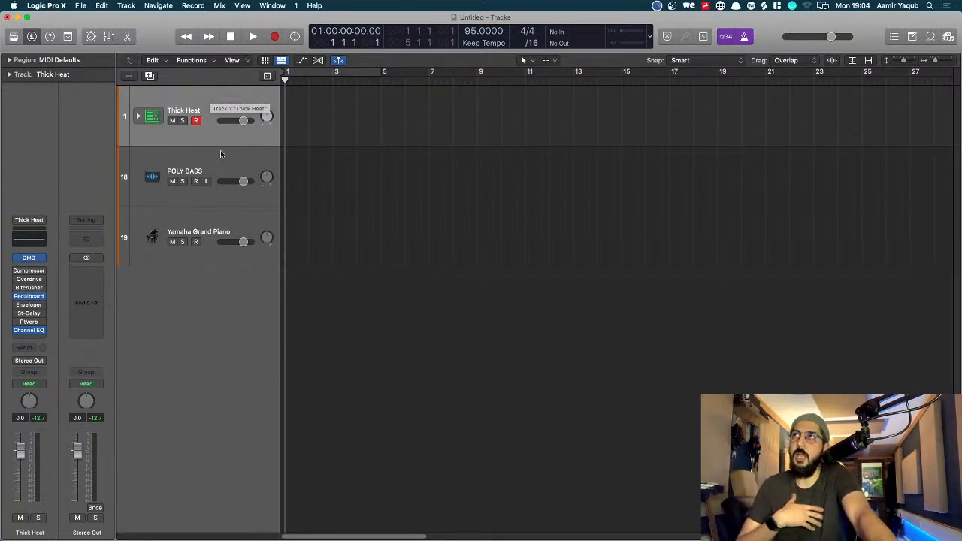
{"action": "left_click", "coordinate": [217, 173]}
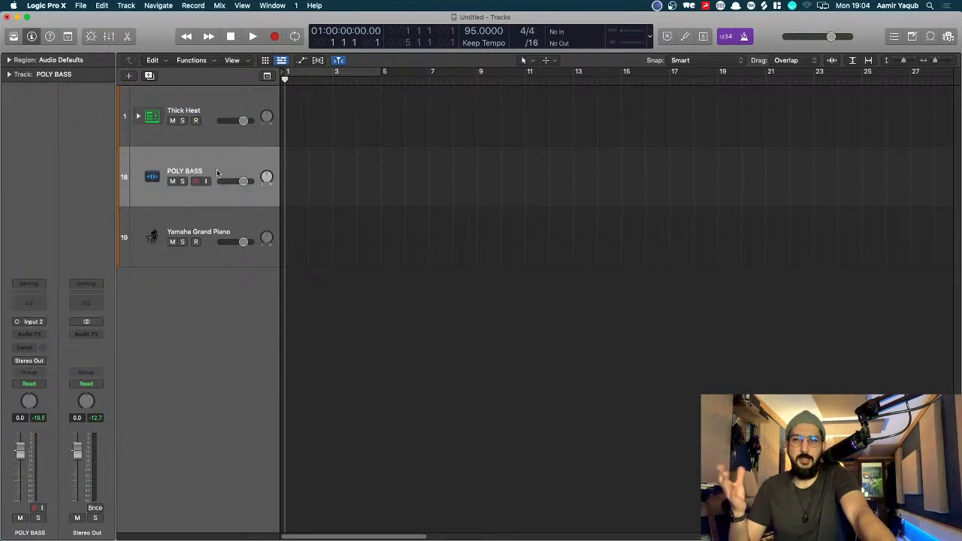
{"action": "left_click", "coordinate": [215, 223]}
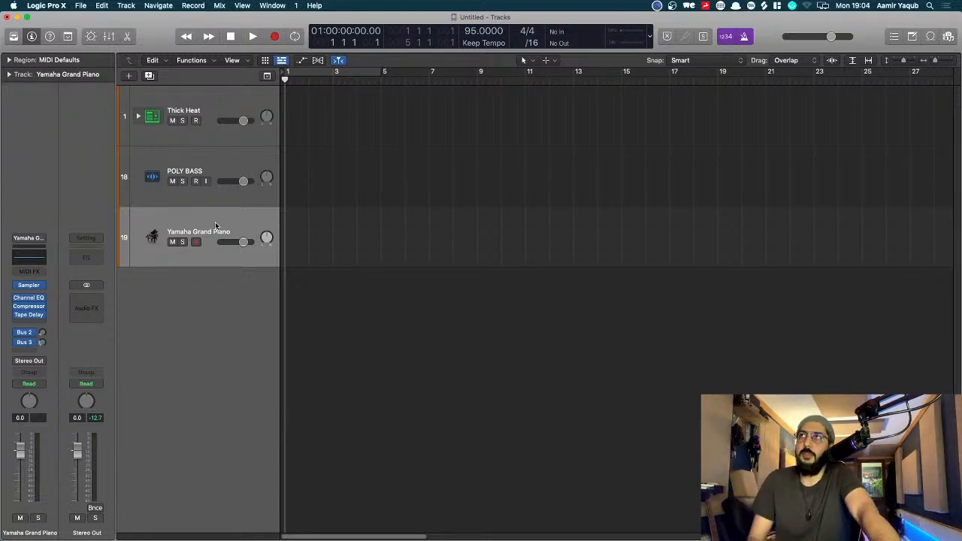
{"action": "left_click", "coordinate": [232, 172]}
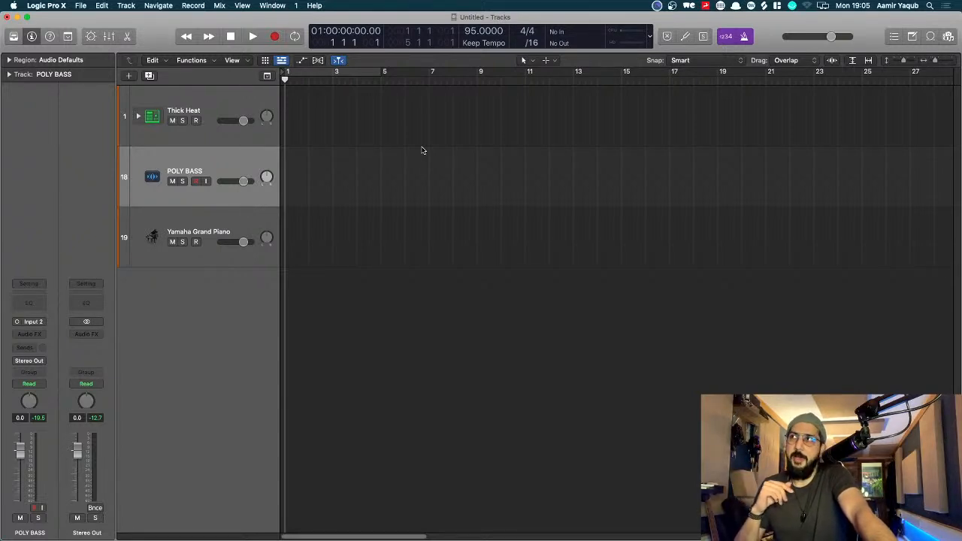
{"action": "left_click", "coordinate": [212, 135]}
{"action": "left_click", "coordinate": [214, 163]}
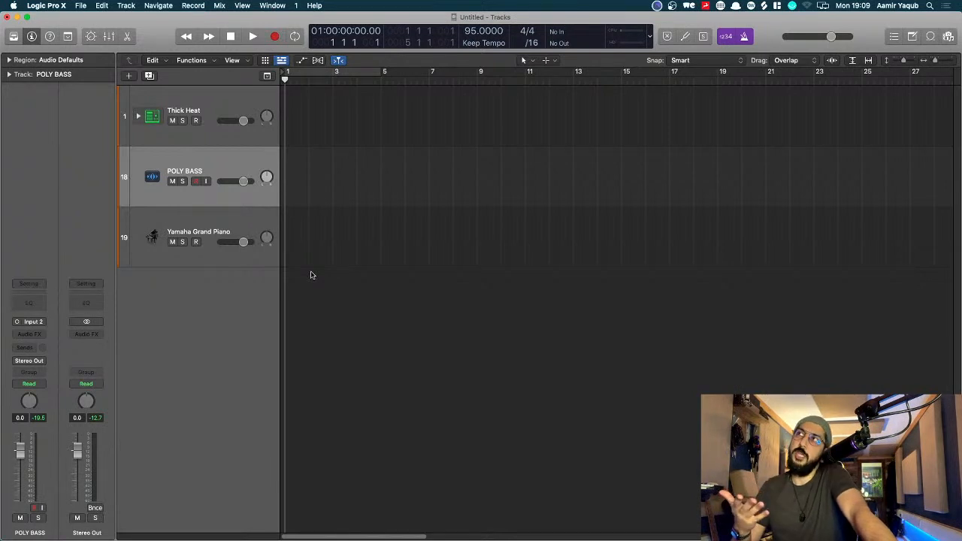
Open the audio device preferences and examine the available I/O buffer sizes without changing the setting
{"action": "left_click", "coordinate": [49, 4]}
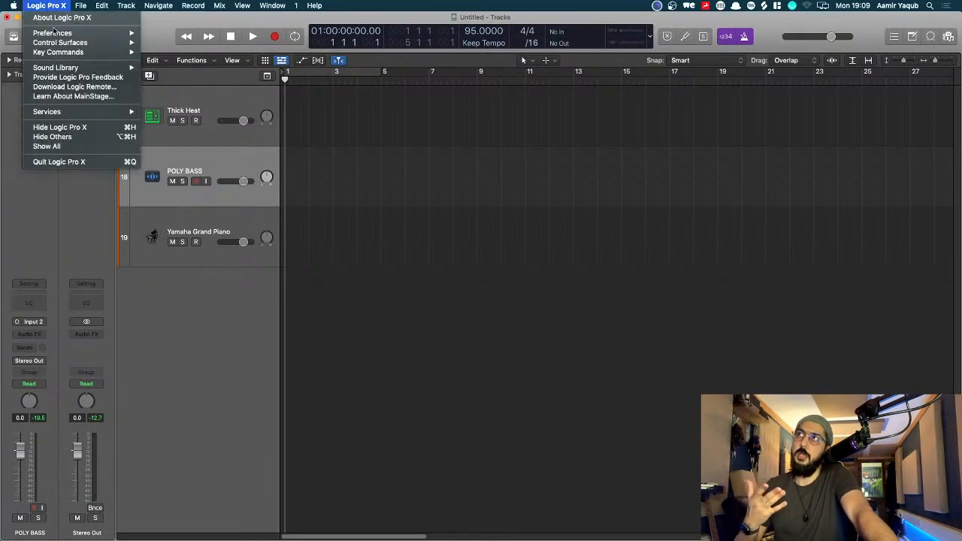
{"action": "mouse_move", "coordinate": [56, 35]}
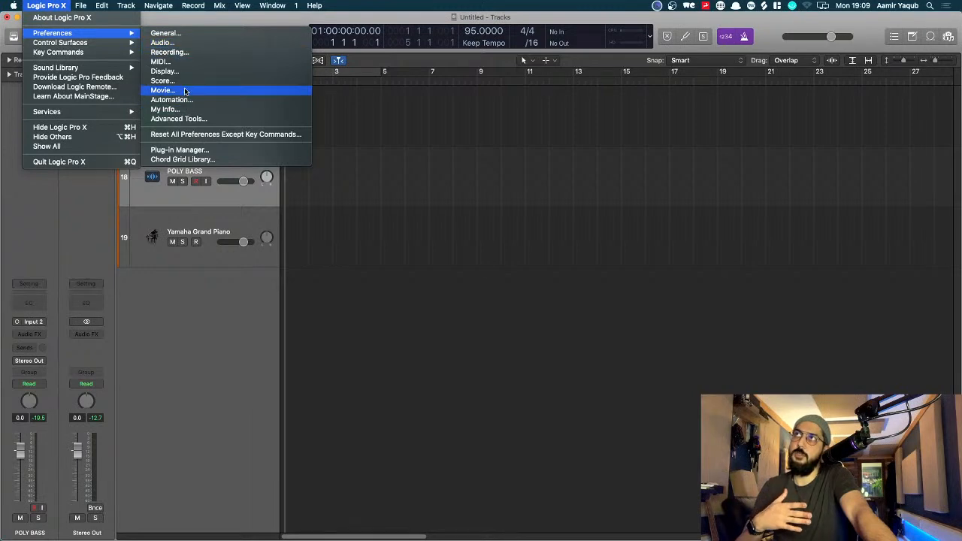
{"action": "left_click", "coordinate": [184, 46]}
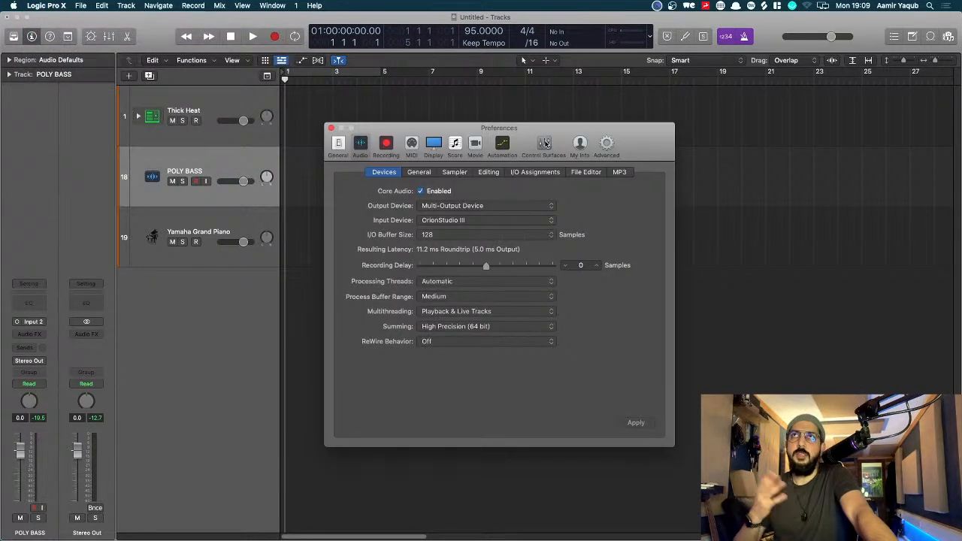
{"action": "left_click_drag", "start_coordinate": [554, 127], "coordinate": [563, 125]}
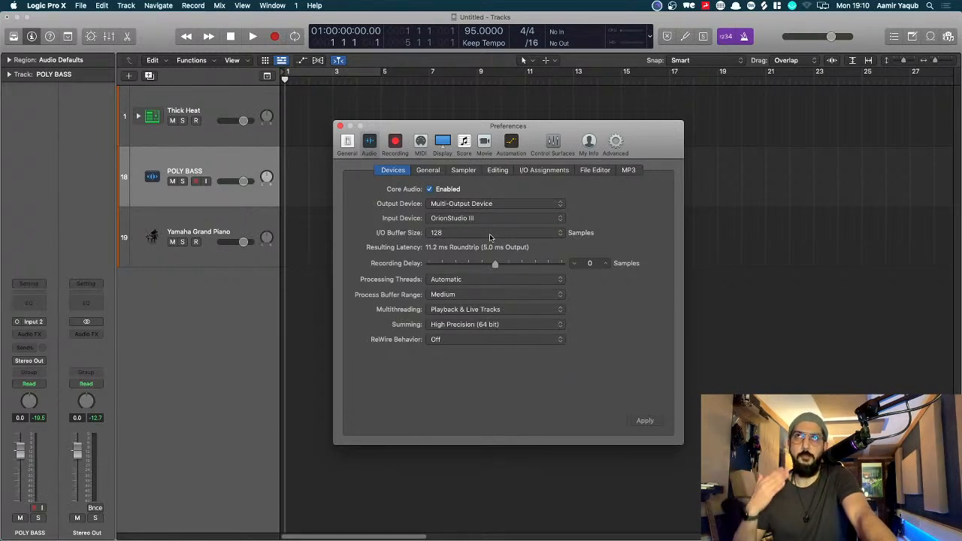
{"action": "left_click", "coordinate": [489, 238]}
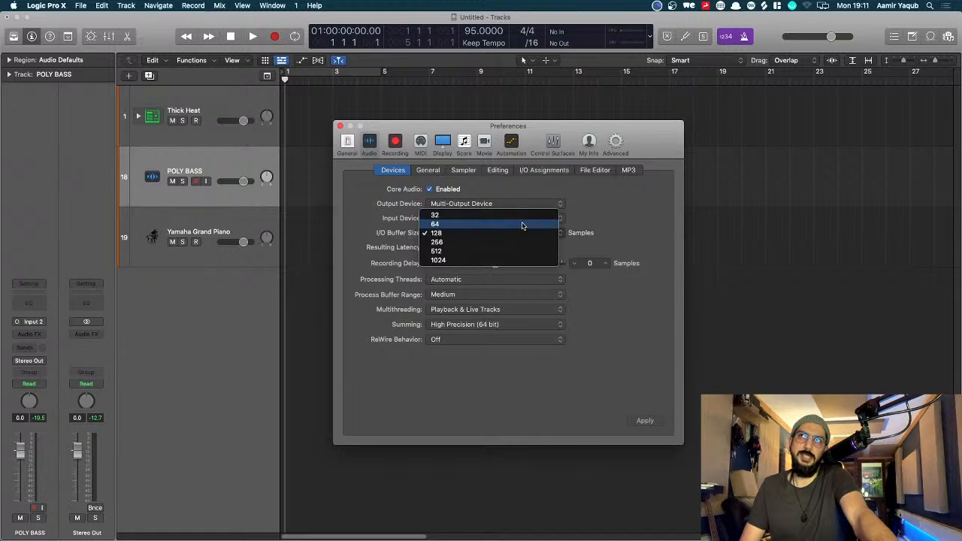
{"action": "left_click", "coordinate": [622, 232]}
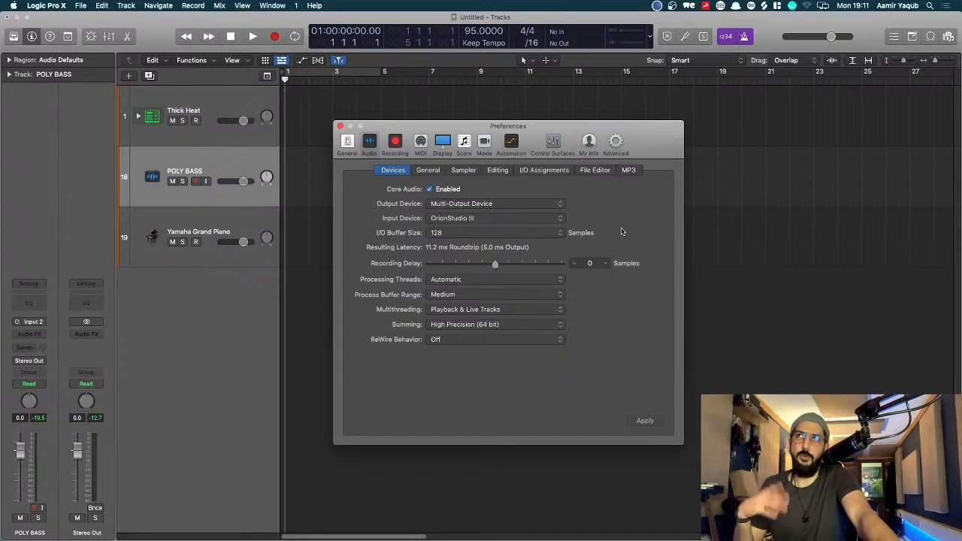
{"action": "left_click", "coordinate": [470, 238]}
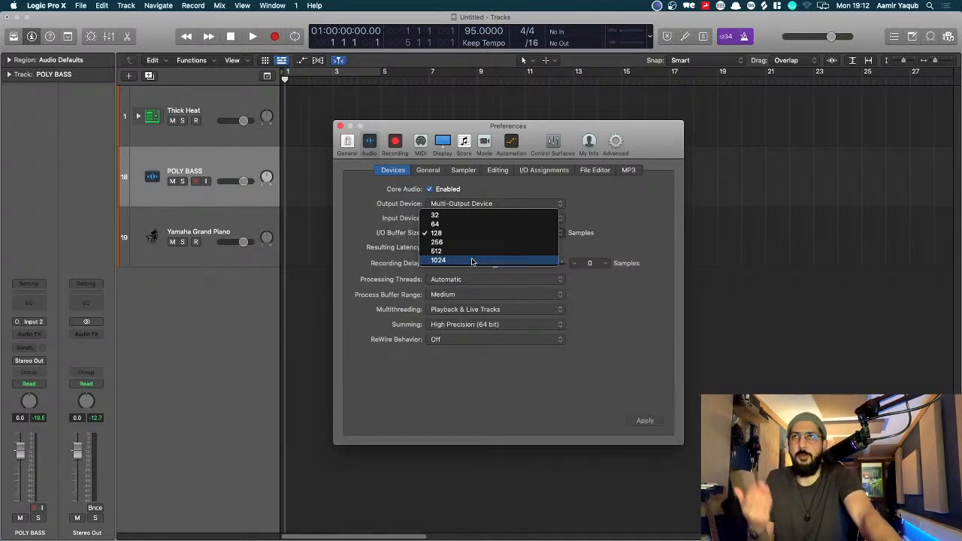
{"action": "left_click", "coordinate": [643, 205]}
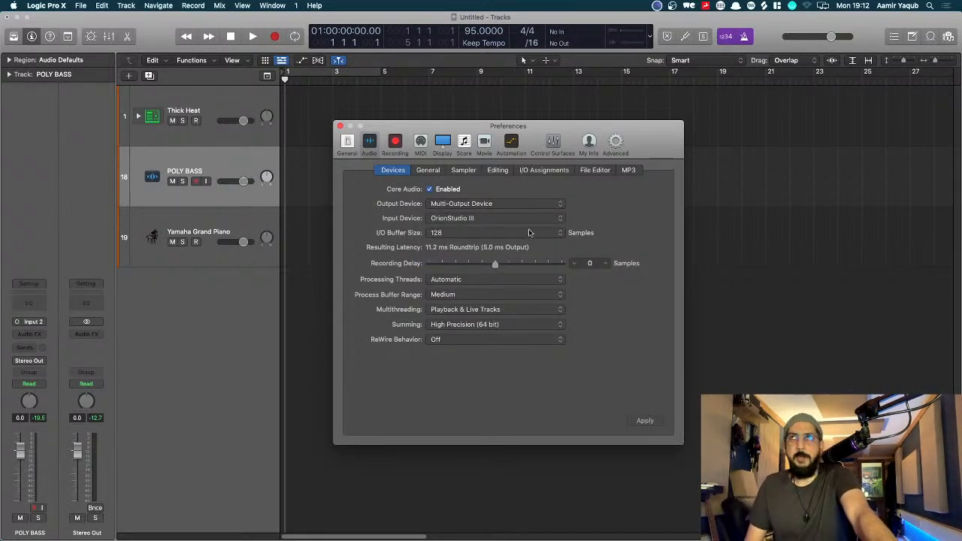
Review the General, Sampler, Editing, I/O Assignments, File Editor and MP3 sections of the audio preferences
{"action": "left_click", "coordinate": [426, 171]}
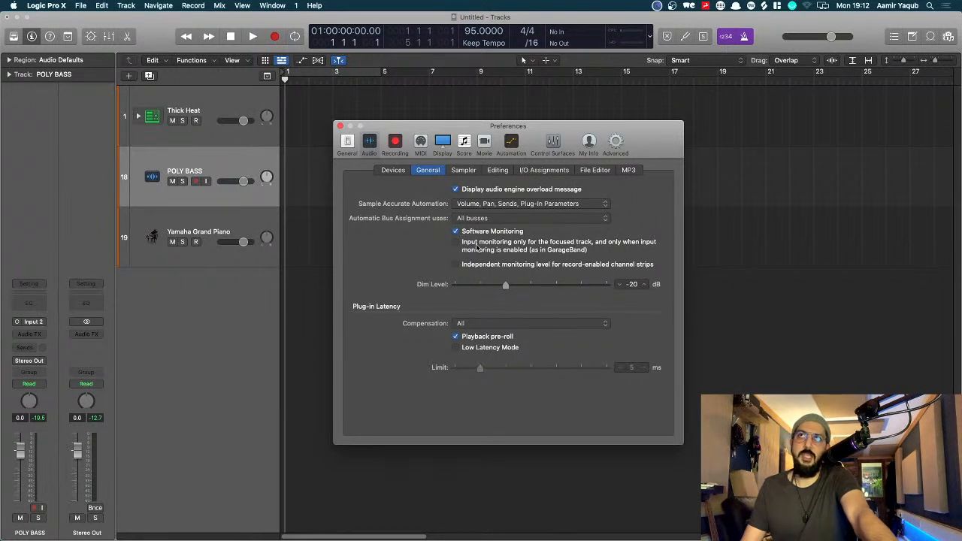
{"action": "mouse_move", "coordinate": [601, 241]}
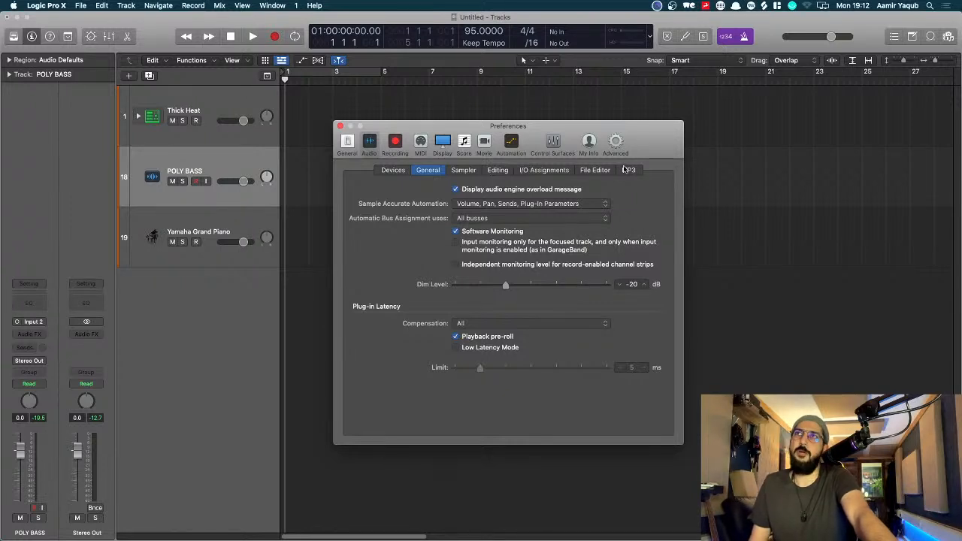
{"action": "left_click", "coordinate": [465, 171]}
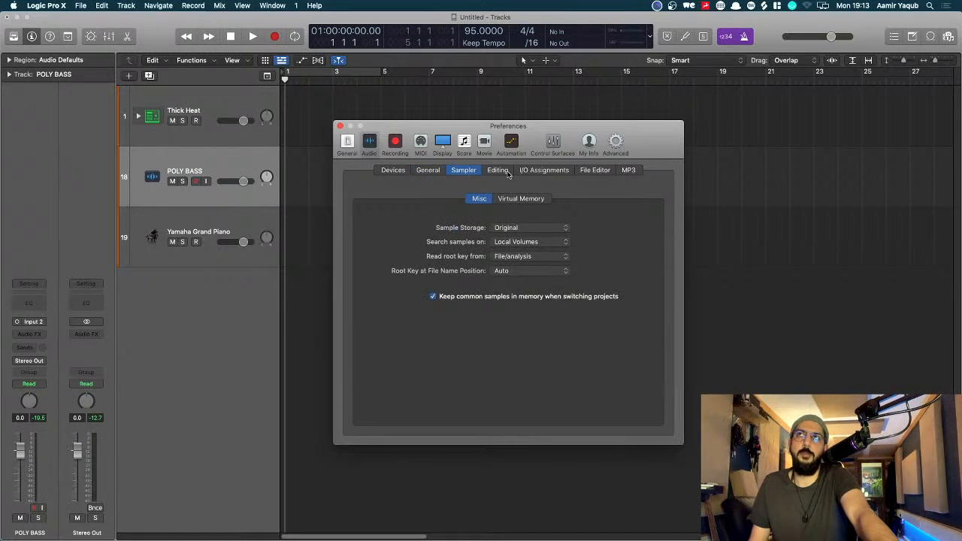
{"action": "left_click", "coordinate": [506, 172]}
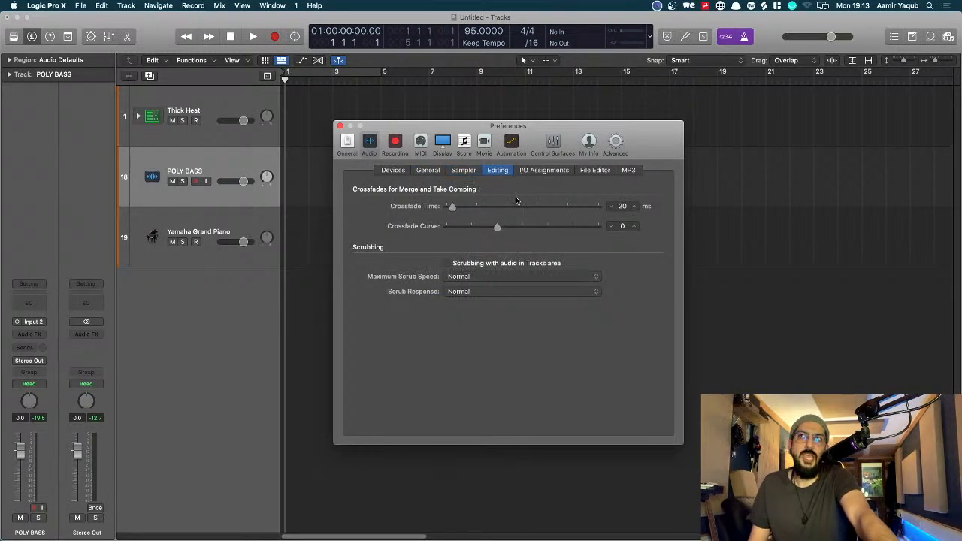
{"action": "left_click", "coordinate": [553, 173]}
{"action": "left_click", "coordinate": [598, 173]}
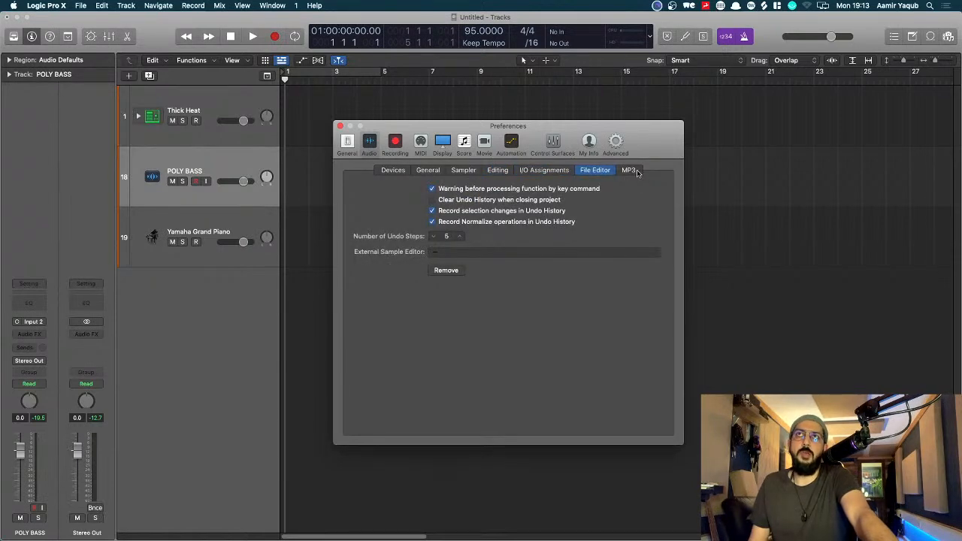
{"action": "left_click", "coordinate": [630, 170]}
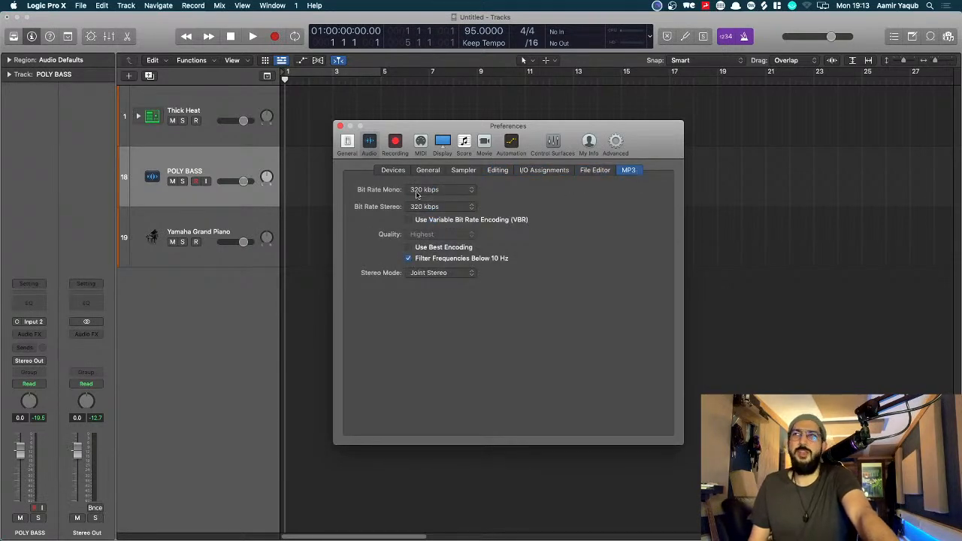
Review the recording preferences, the file type options and the project's recording settings, and close both settings windows
{"action": "left_click", "coordinate": [396, 142]}
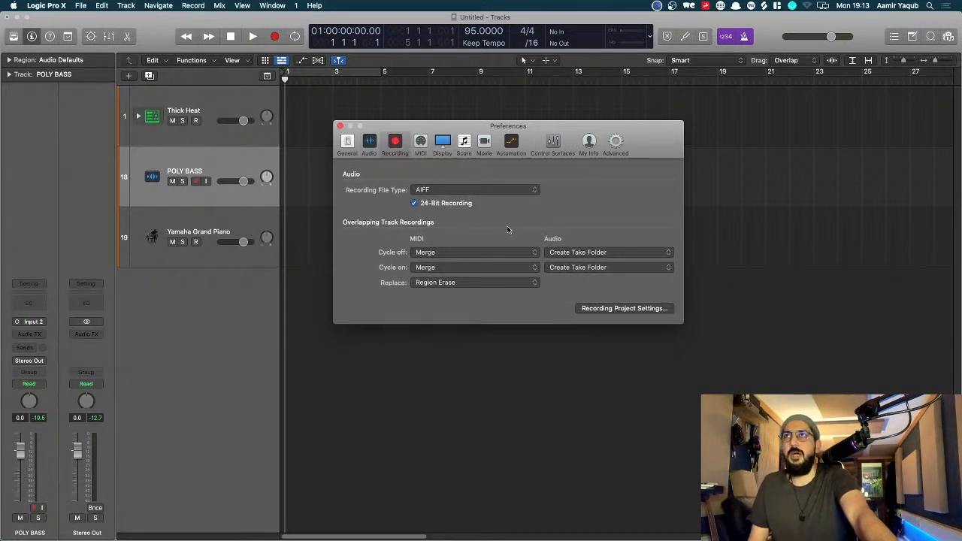
{"action": "left_click", "coordinate": [456, 191]}
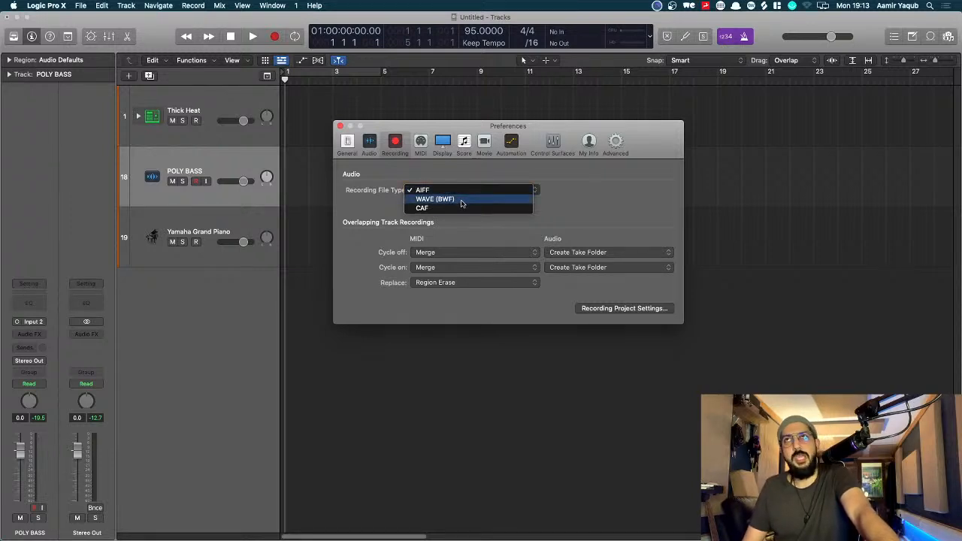
{"action": "left_click", "coordinate": [589, 196]}
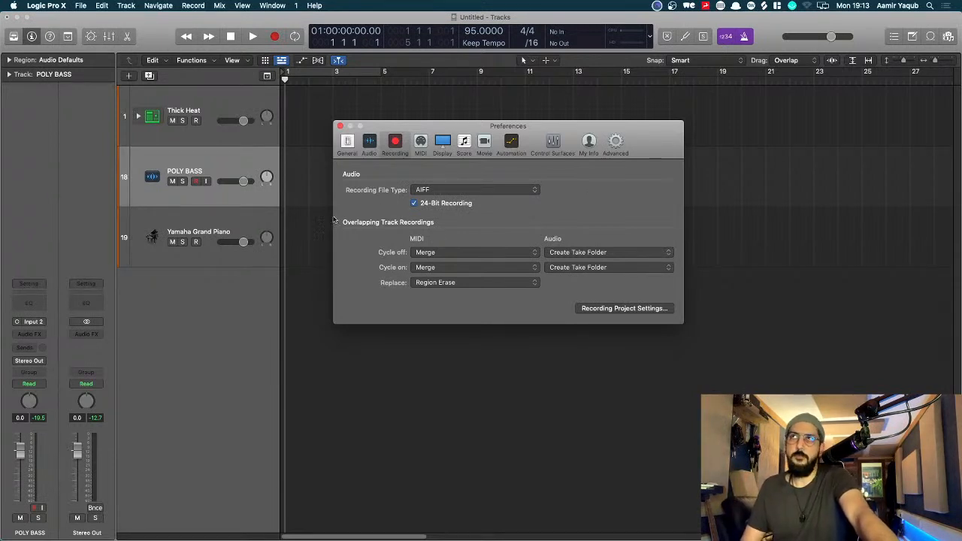
{"action": "left_click", "coordinate": [609, 309]}
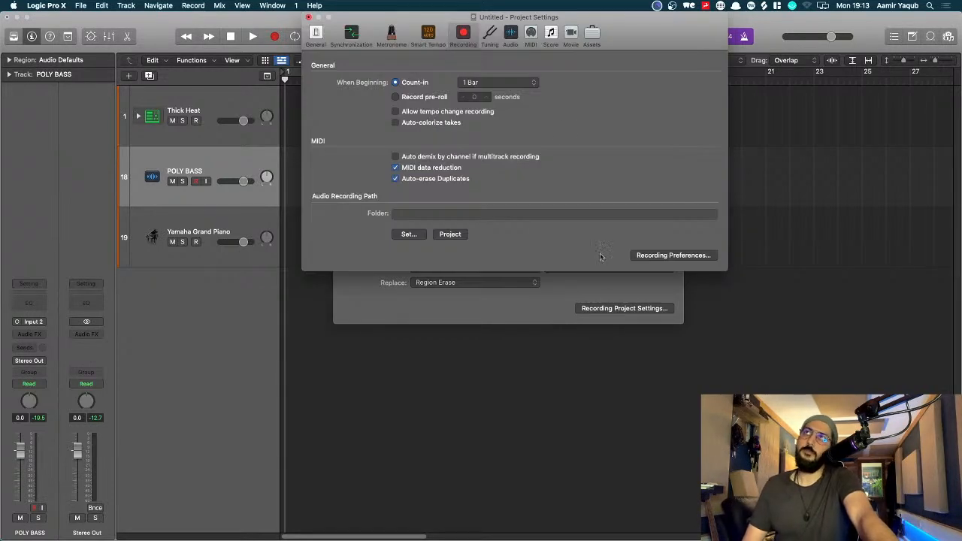
{"action": "left_click_drag", "start_coordinate": [622, 33], "coordinate": [634, 156]}
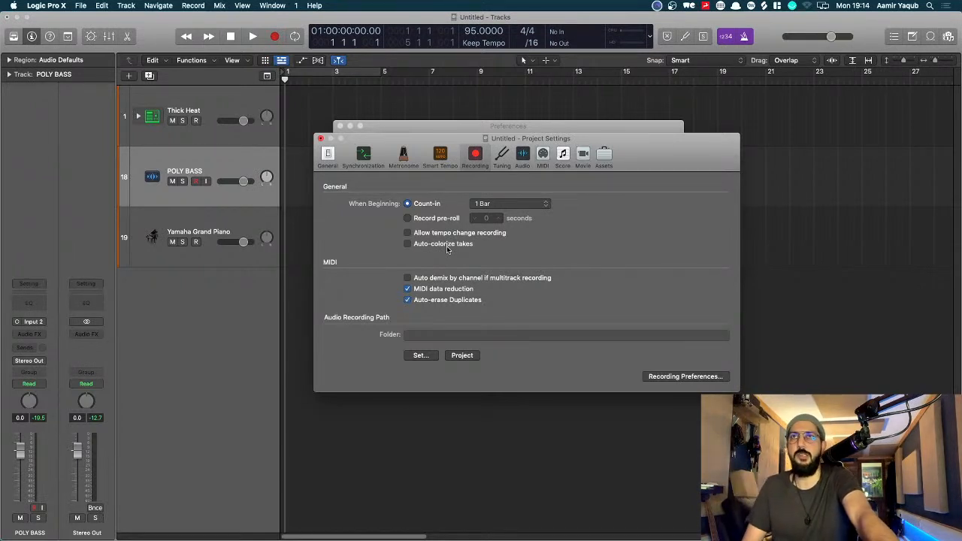
{"action": "left_click", "coordinate": [679, 377]}
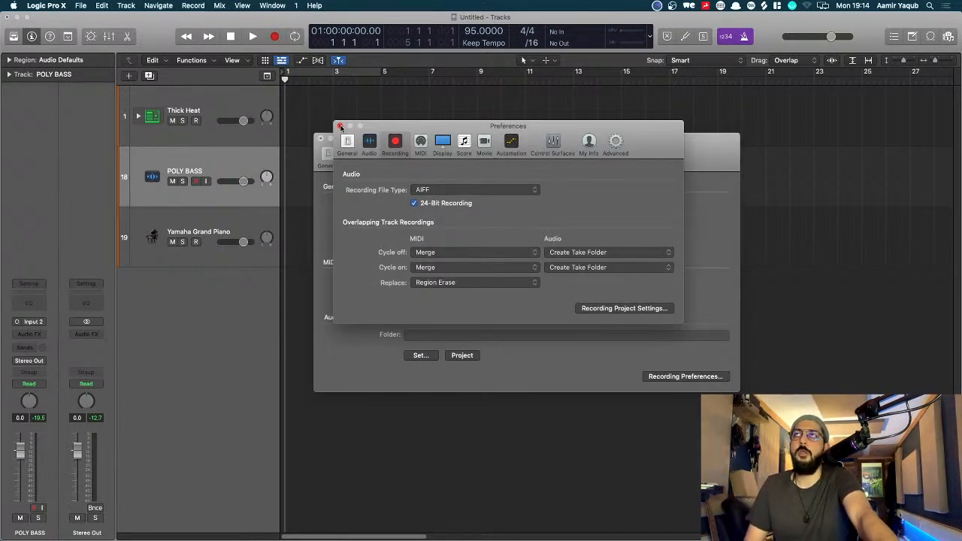
{"action": "left_click", "coordinate": [342, 127]}
{"action": "left_click", "coordinate": [320, 139]}
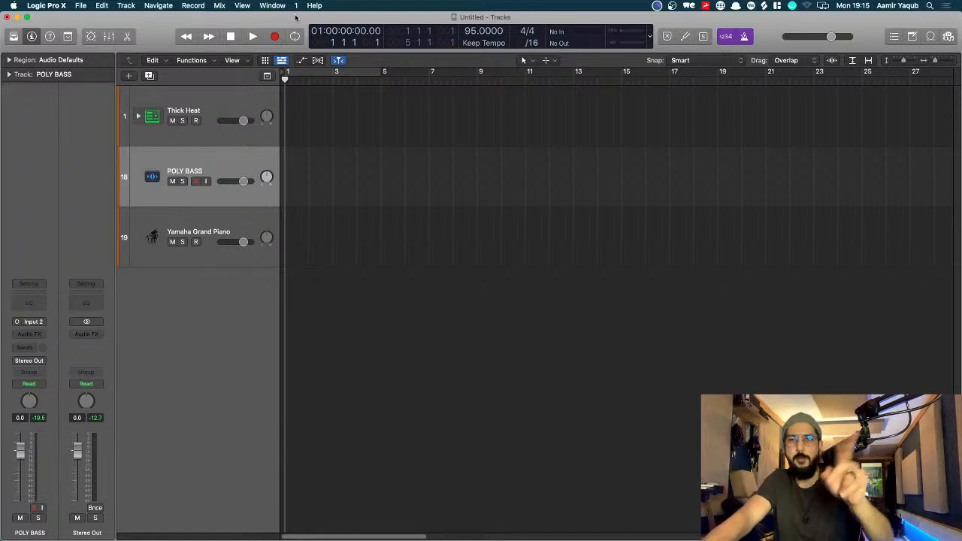
Customize the control bar to include Capture Recording among the transport controls
{"action": "right_click", "coordinate": [167, 41]}
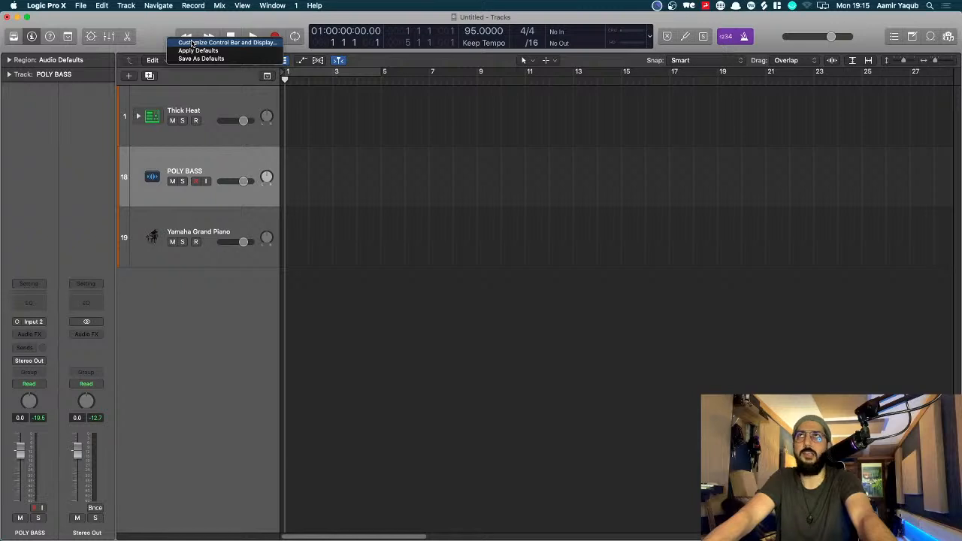
{"action": "left_click", "coordinate": [193, 43]}
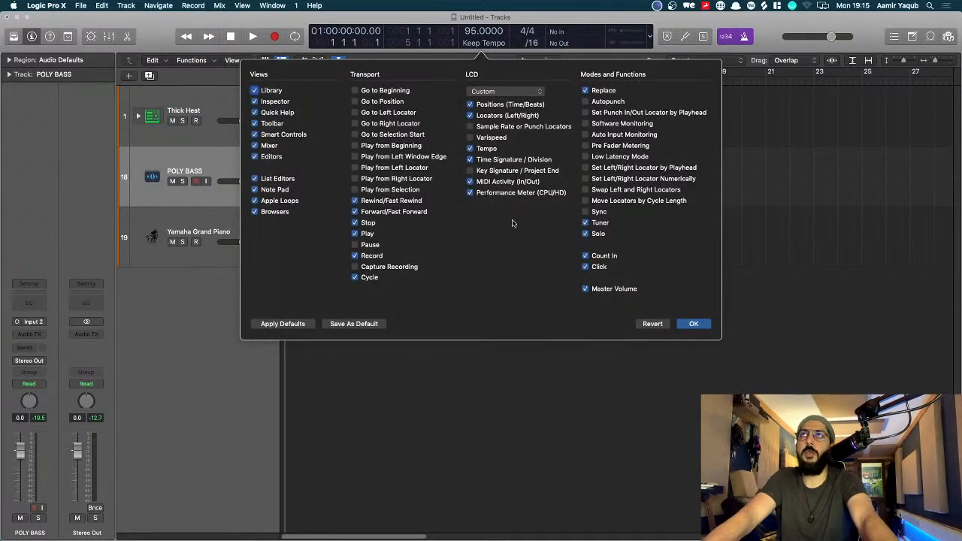
{"action": "left_click", "coordinate": [356, 268]}
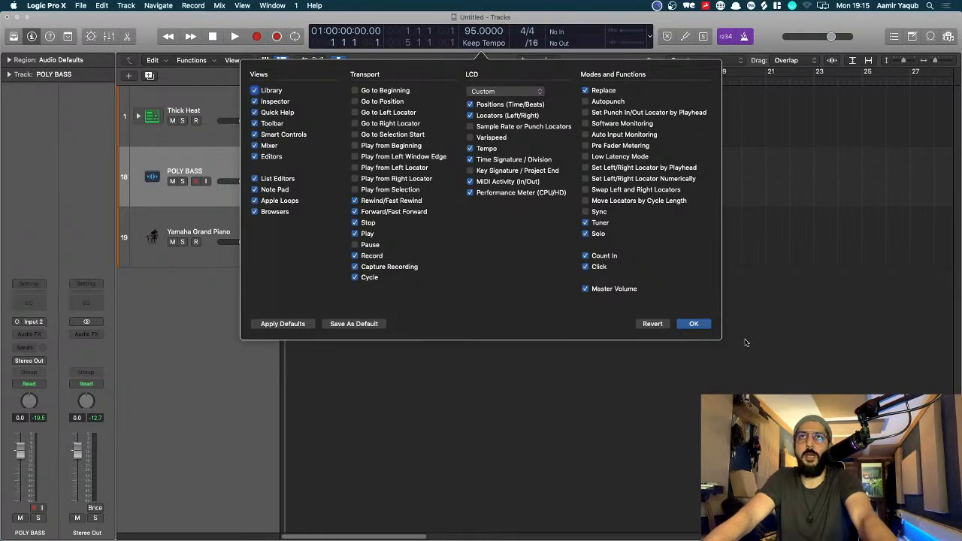
{"action": "left_click", "coordinate": [691, 324]}
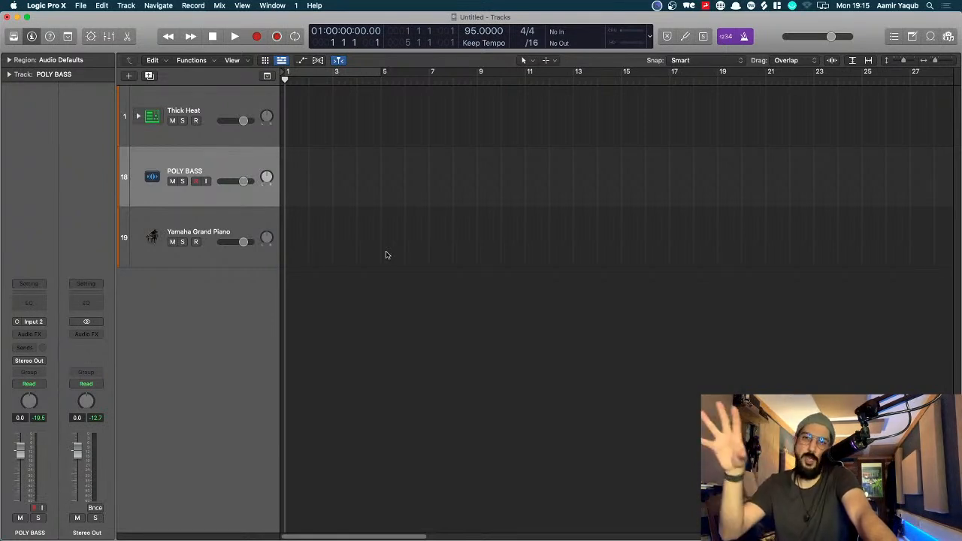
{"action": "left_click", "coordinate": [78, 5]}
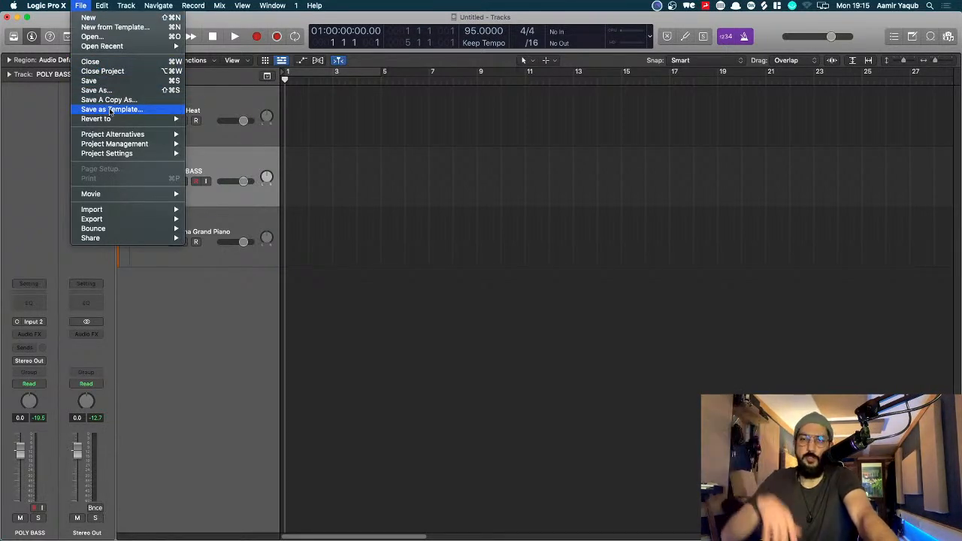
{"action": "left_click", "coordinate": [424, 186]}
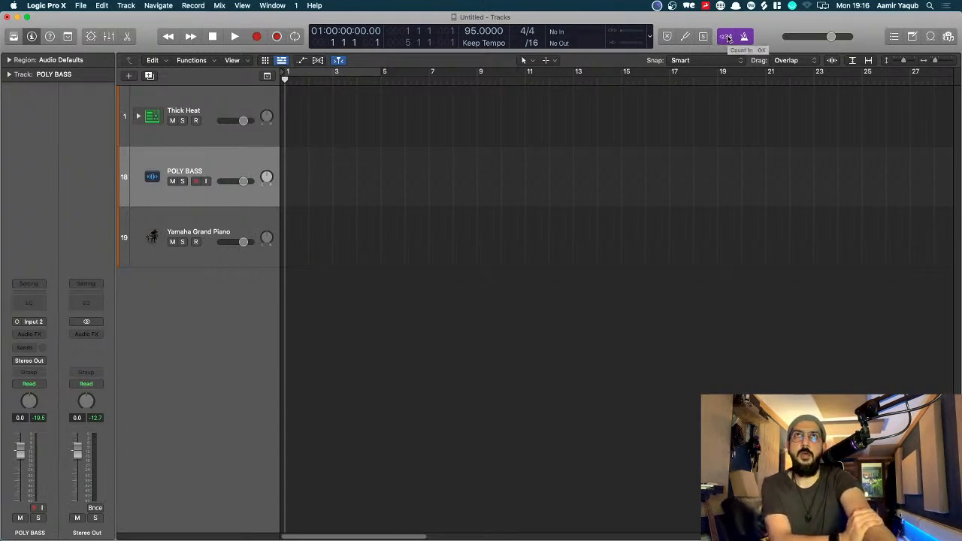
Add the Autopunch and Low Latency Mode functions to the control bar
{"action": "right_click", "coordinate": [772, 38]}
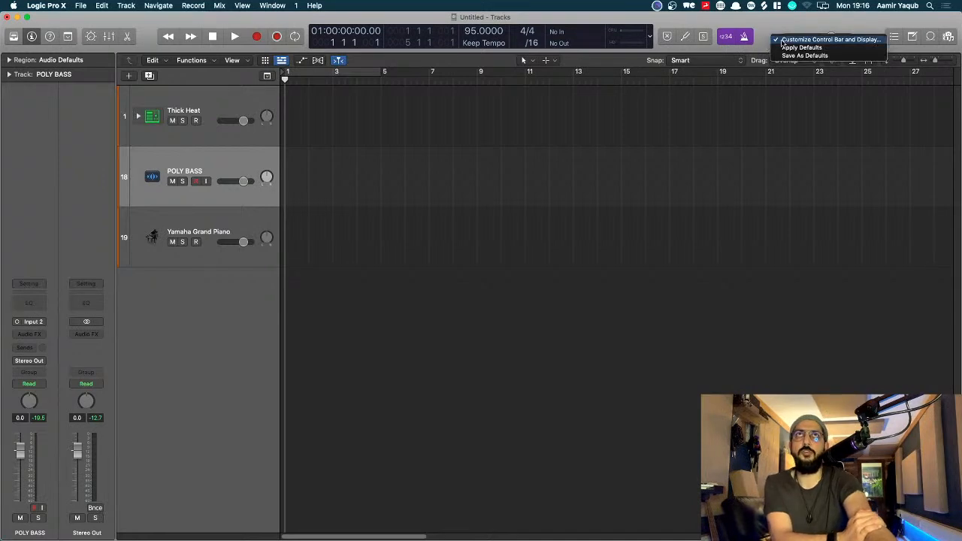
{"action": "left_click", "coordinate": [783, 40]}
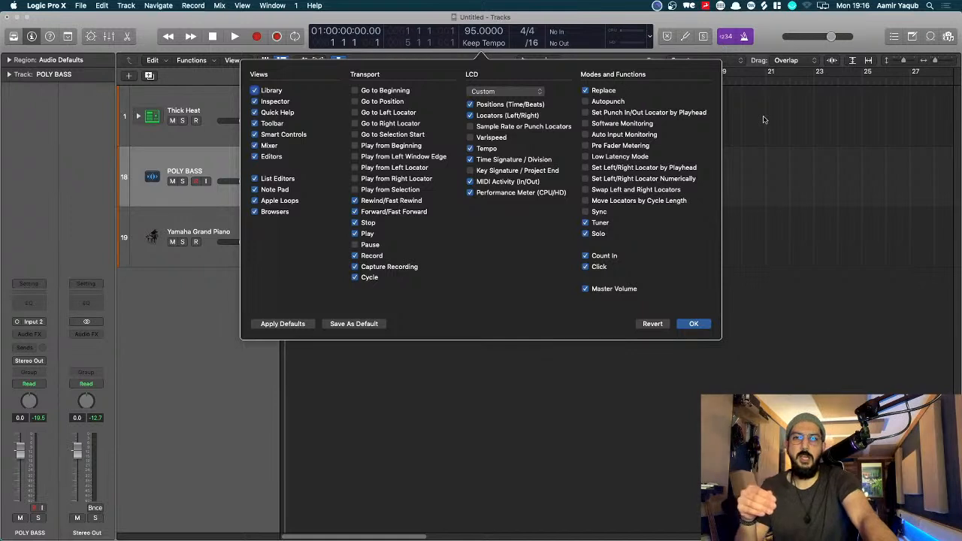
{"action": "left_click", "coordinate": [600, 103]}
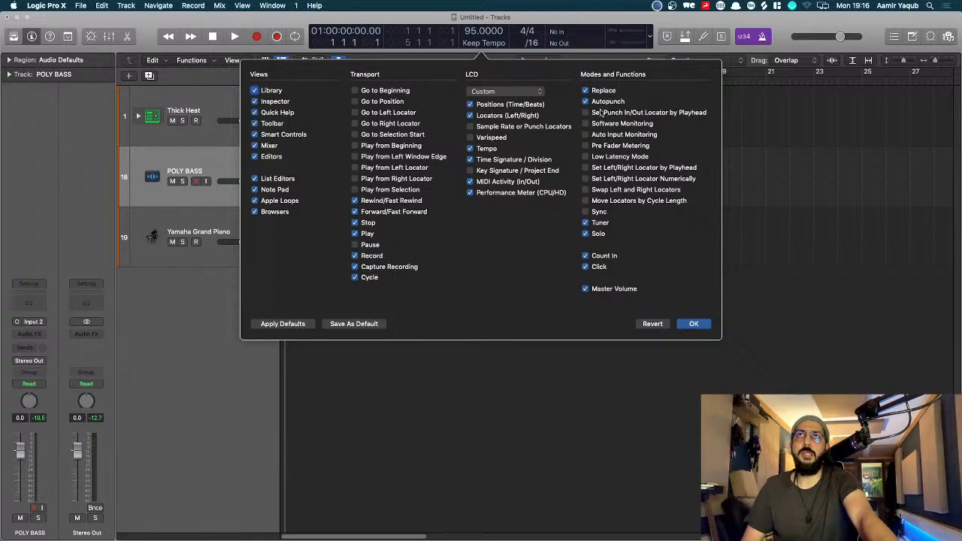
{"action": "left_click", "coordinate": [608, 158]}
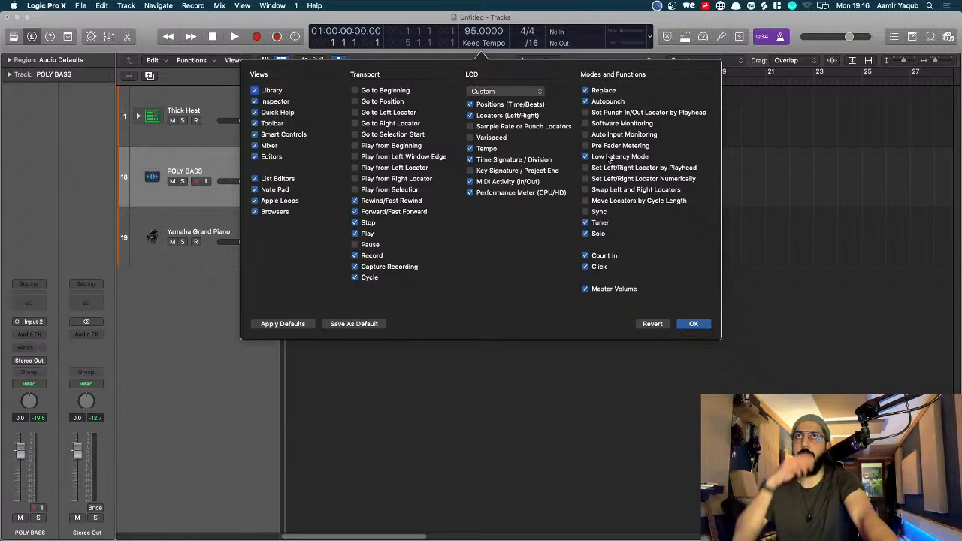
{"action": "left_click", "coordinate": [695, 324]}
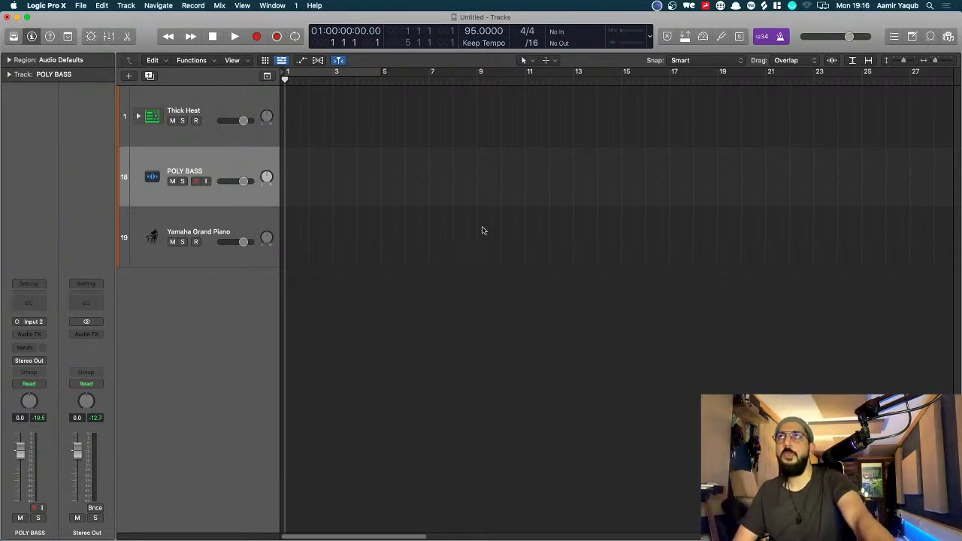
Record a short test take on the Yamaha Grand Piano track from bar 1 and delete the recorded region
{"action": "key", "text": "super+Right"}
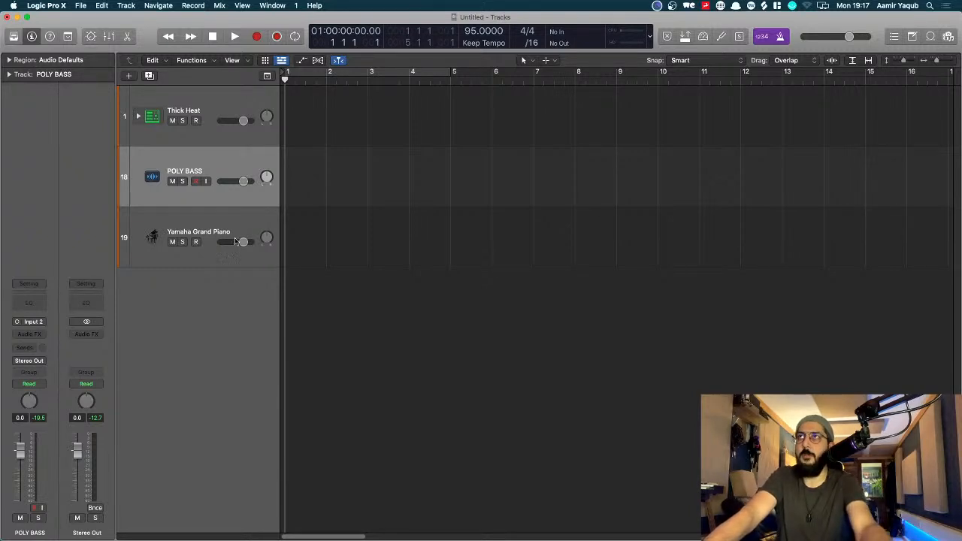
{"action": "left_click", "coordinate": [228, 223]}
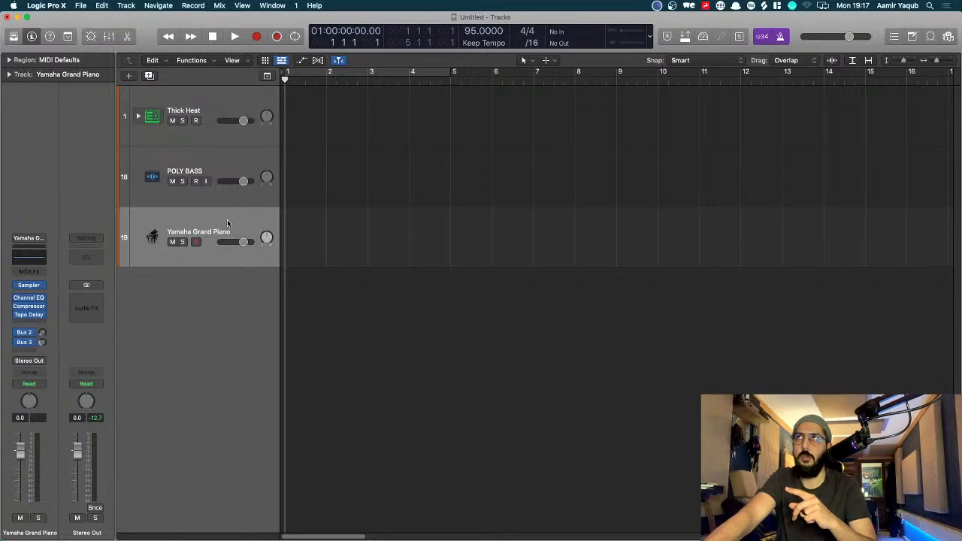
{"action": "key", "text": "r"}
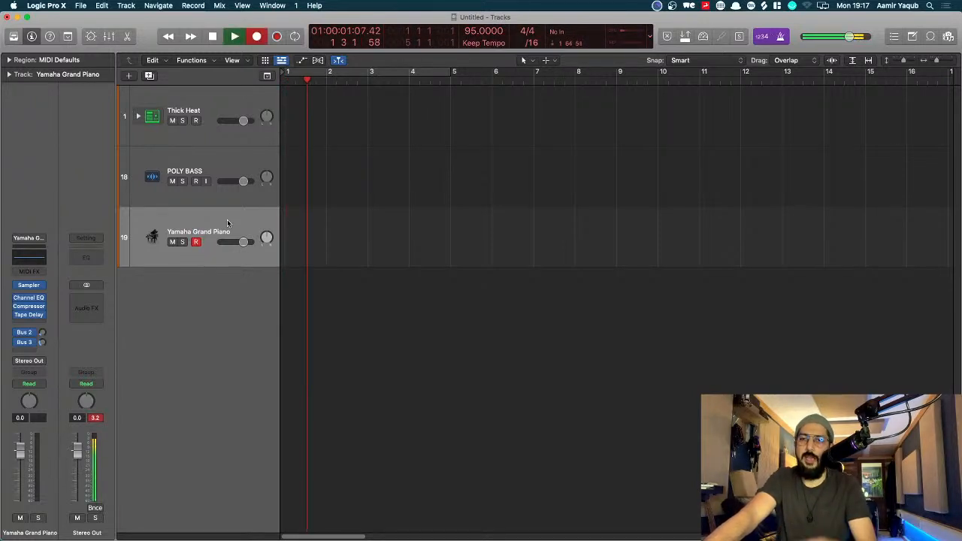
{"action": "key", "text": "space"}
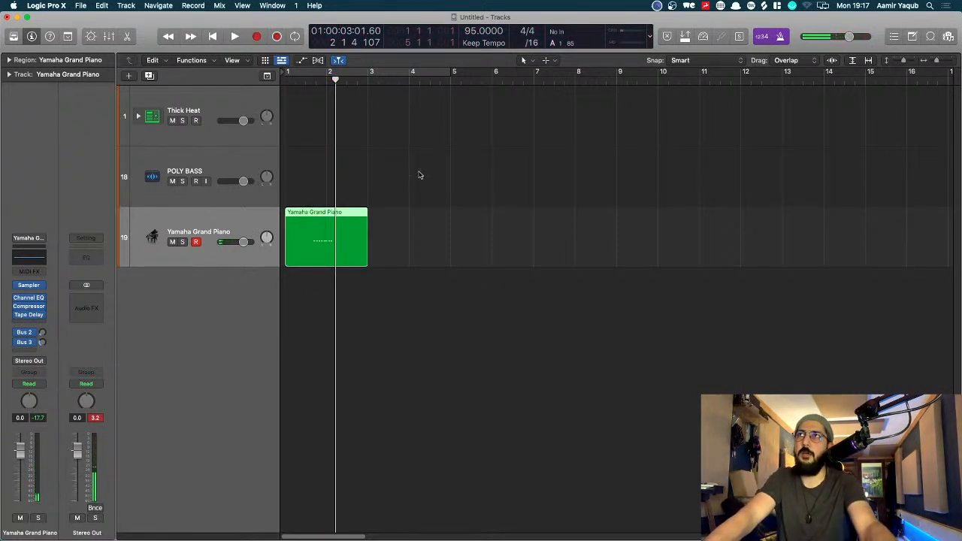
{"action": "key", "text": "Delete"}
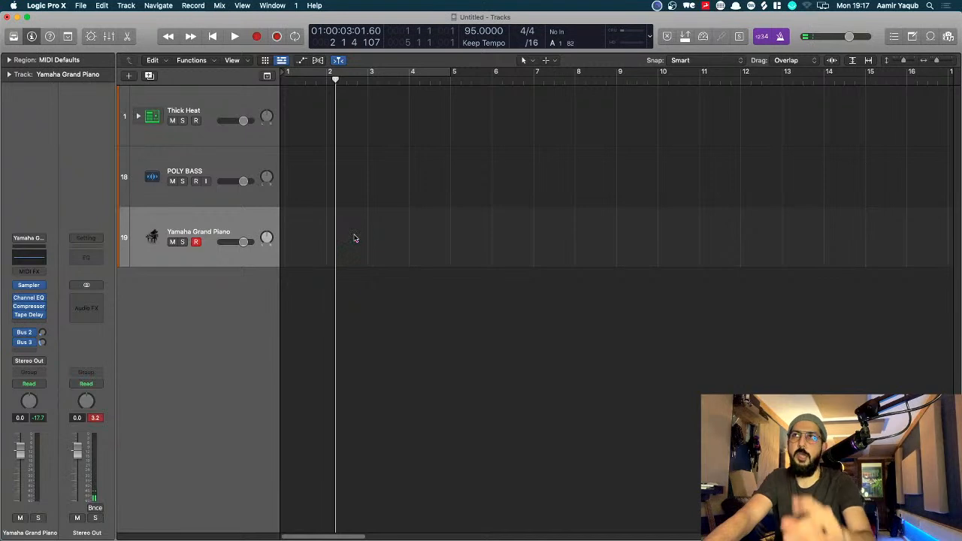
{"action": "key", "text": "Return"}
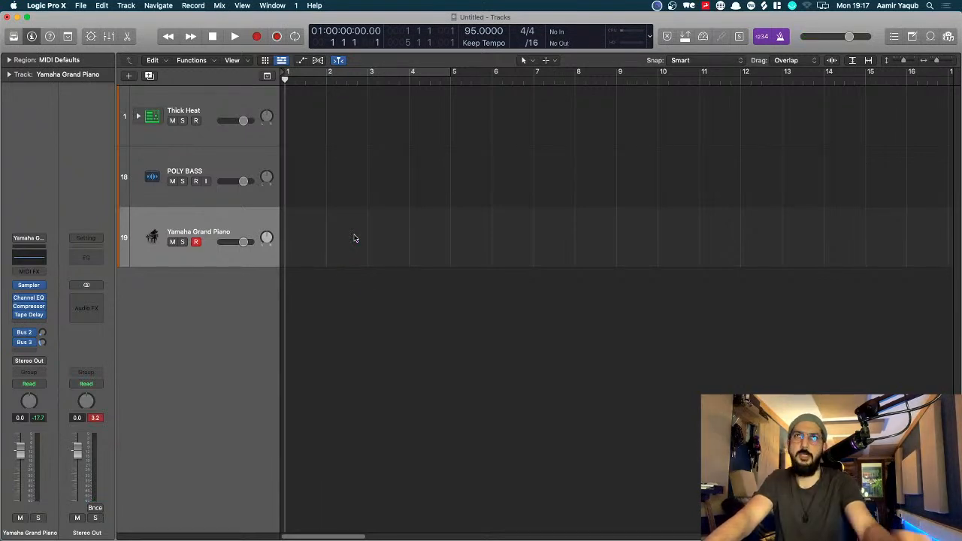
Review the count-in length options and the project's recording settings without changing them
{"action": "left_click", "coordinate": [760, 39]}
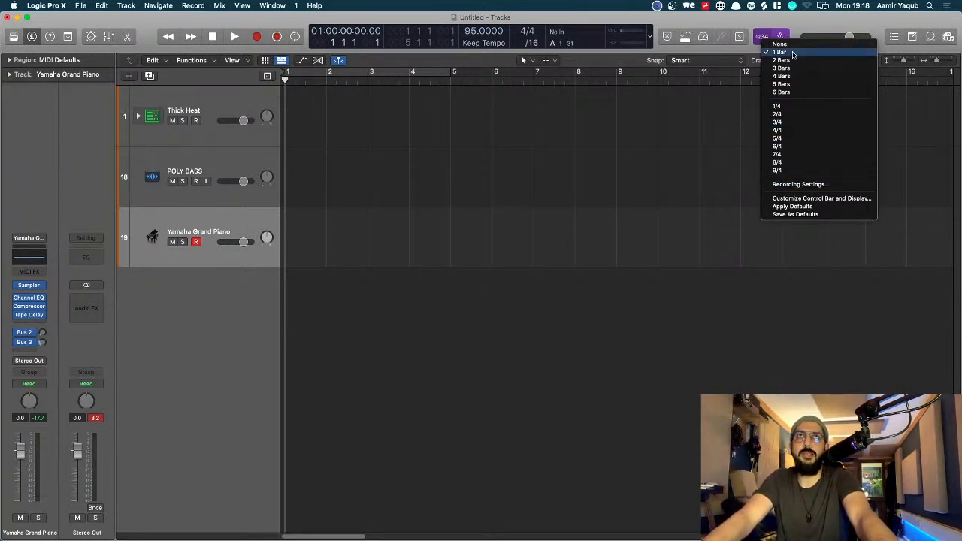
{"action": "left_click", "coordinate": [796, 185]}
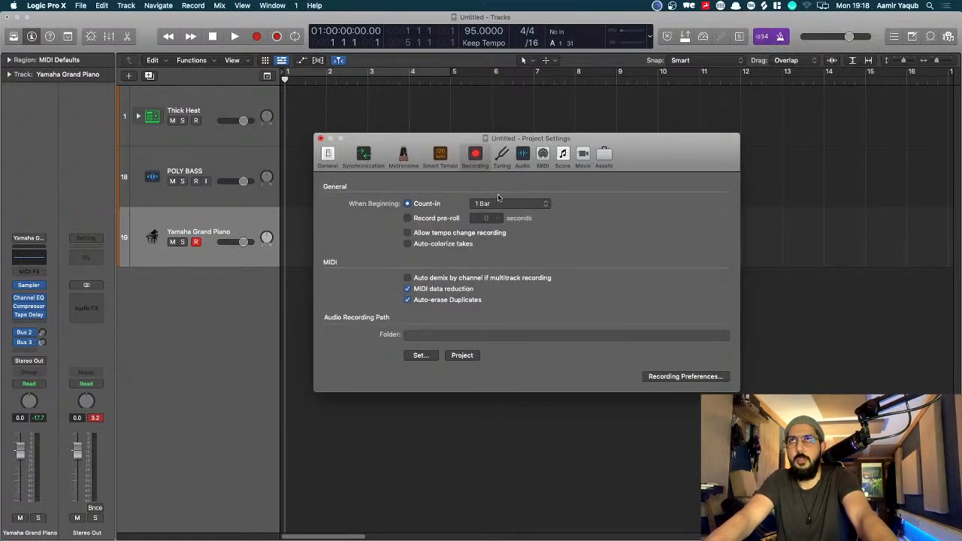
{"action": "left_click", "coordinate": [320, 138]}
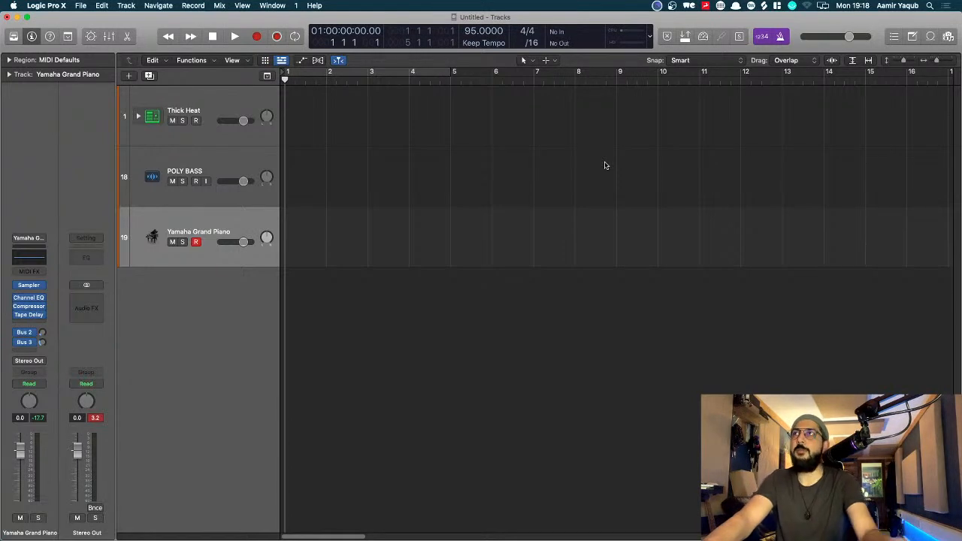
Select the Thick Heat track with cycle mode on for bars 1 to 5, and clear the Stereo Out peak level
{"action": "left_click", "coordinate": [202, 97]}
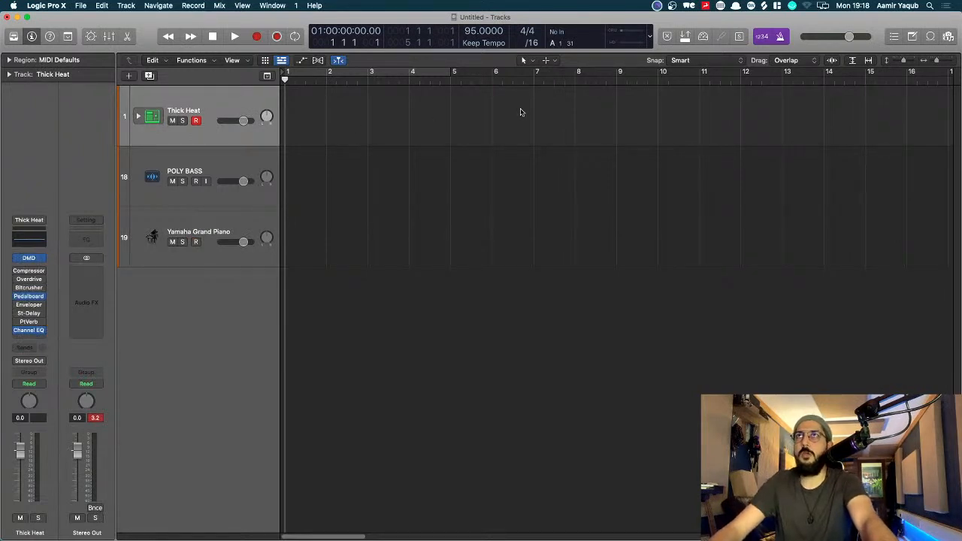
{"action": "key", "text": "super+Right"}
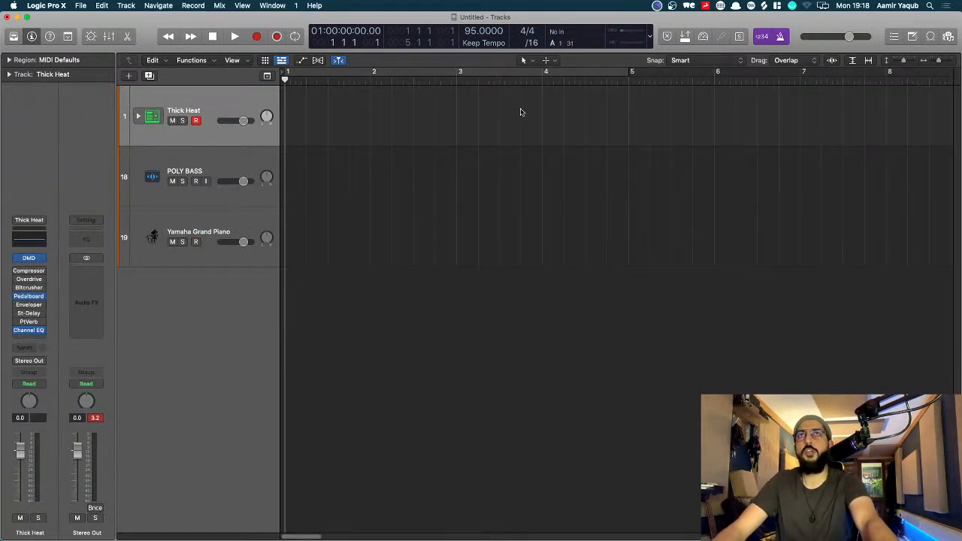
{"action": "left_click", "coordinate": [566, 70]}
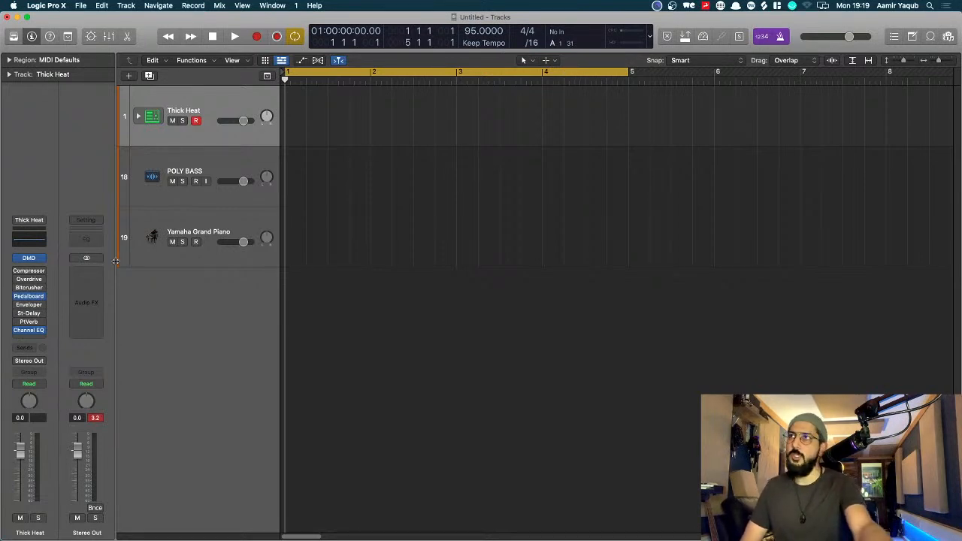
{"action": "left_click", "coordinate": [94, 420]}
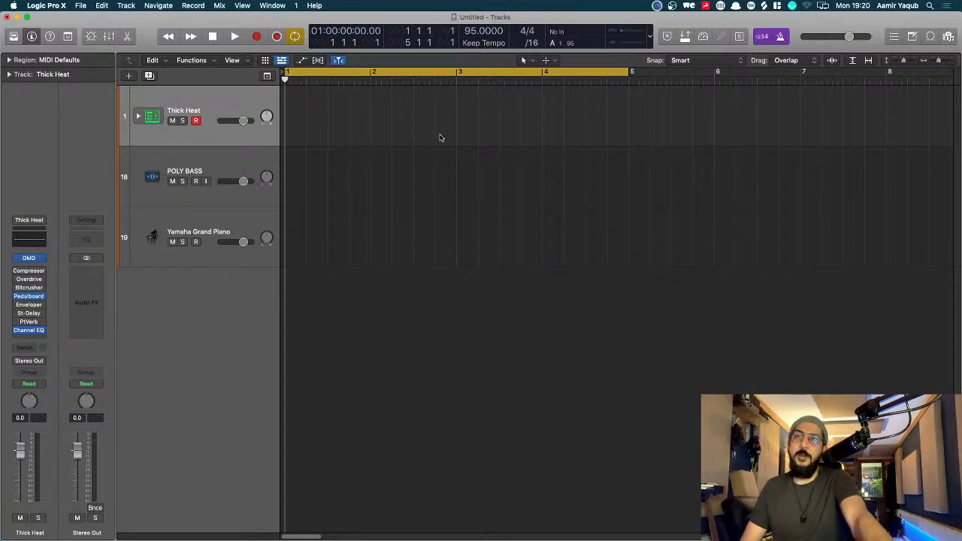
Look through the available project settings categories and the count-in options without changing anything
{"action": "left_click", "coordinate": [80, 5]}
{"action": "mouse_move", "coordinate": [54, 4]}
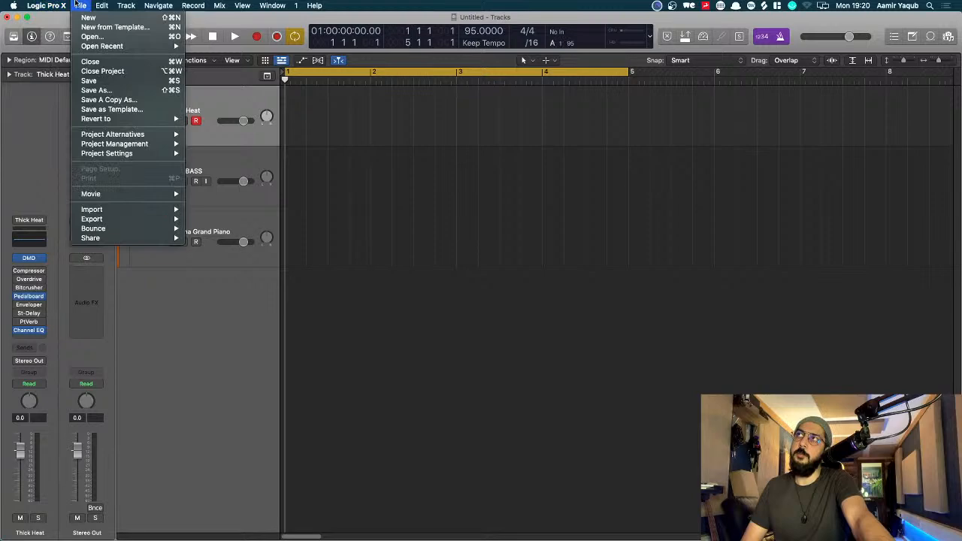
{"action": "mouse_move", "coordinate": [111, 4]}
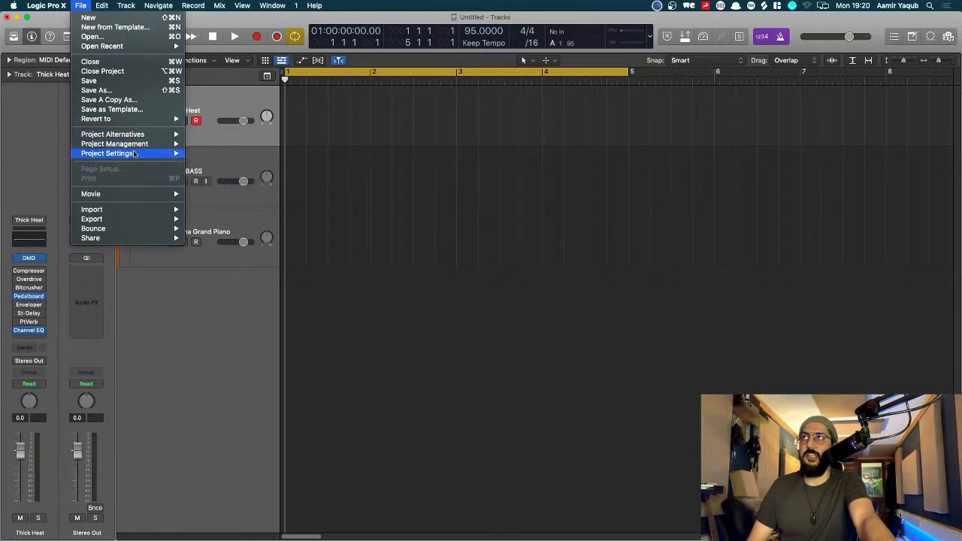
{"action": "mouse_move", "coordinate": [134, 154]}
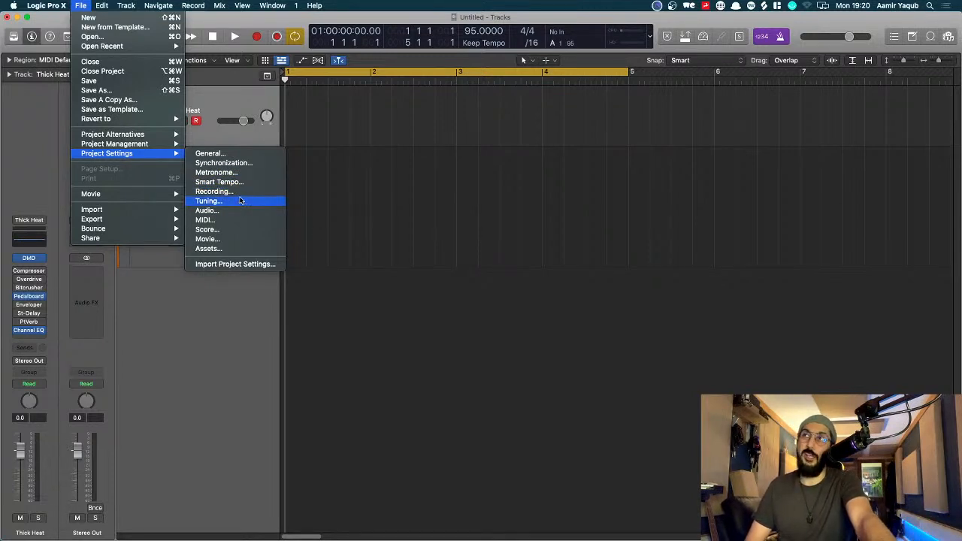
{"action": "left_click", "coordinate": [550, 485]}
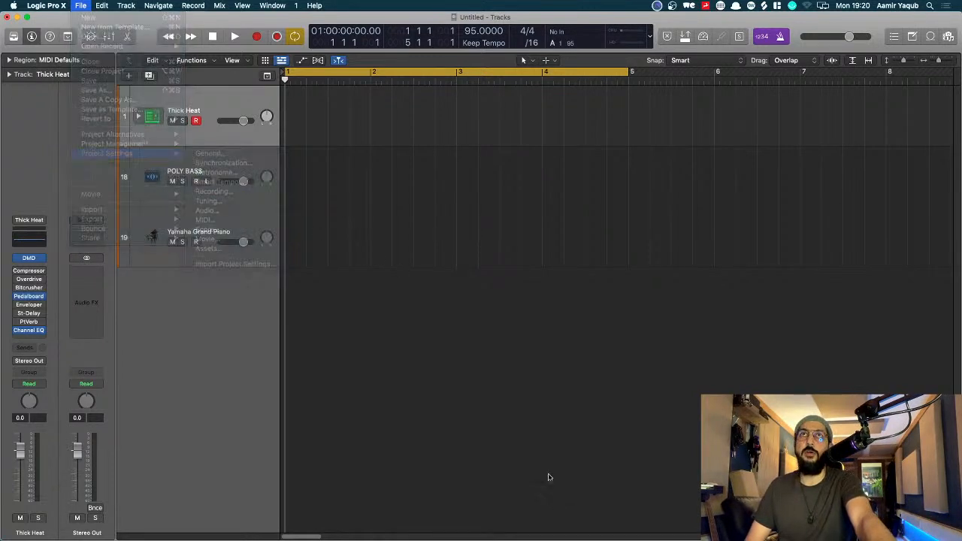
{"action": "right_click", "coordinate": [762, 39]}
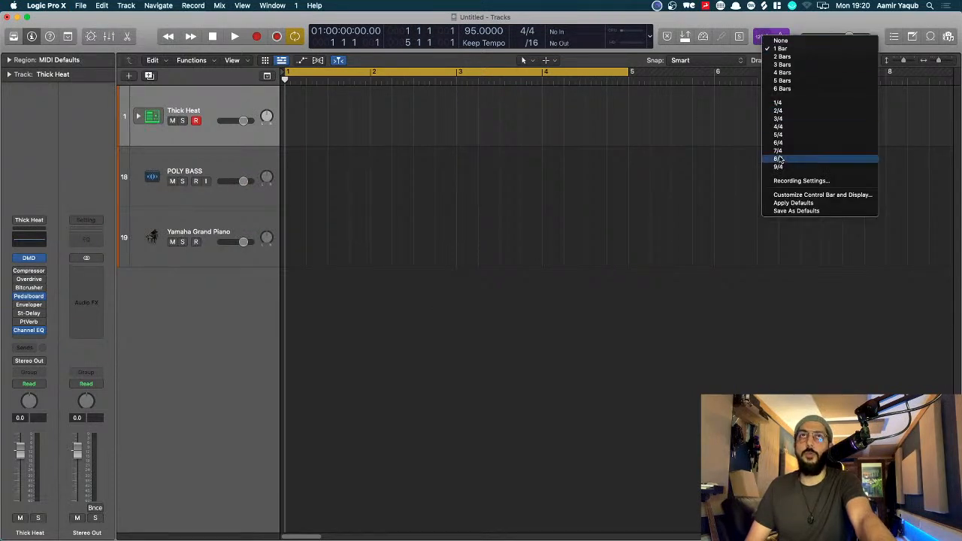
{"action": "left_click", "coordinate": [410, 191]}
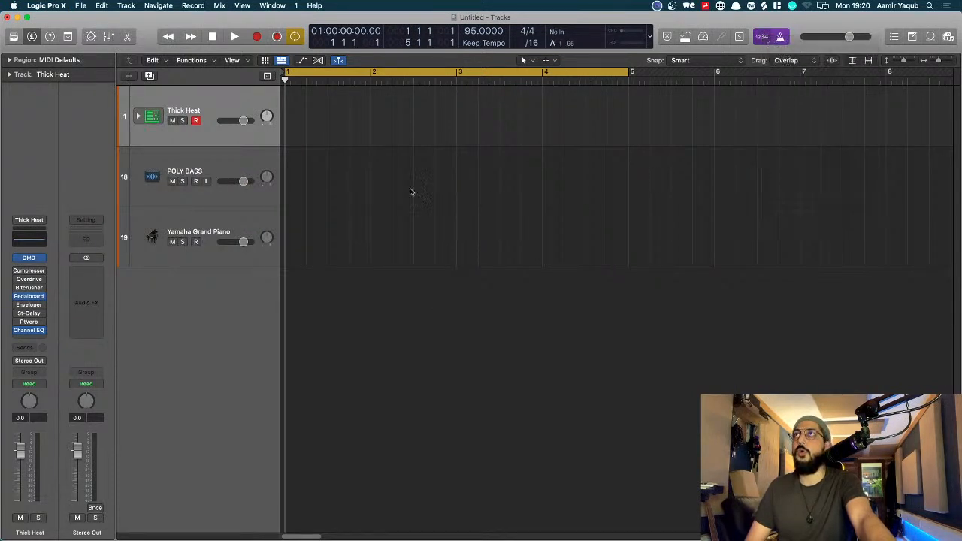
Check the recording preferences for file type and overlapping recordings, and look over the available preference categories
{"action": "right_click", "coordinate": [256, 37]}
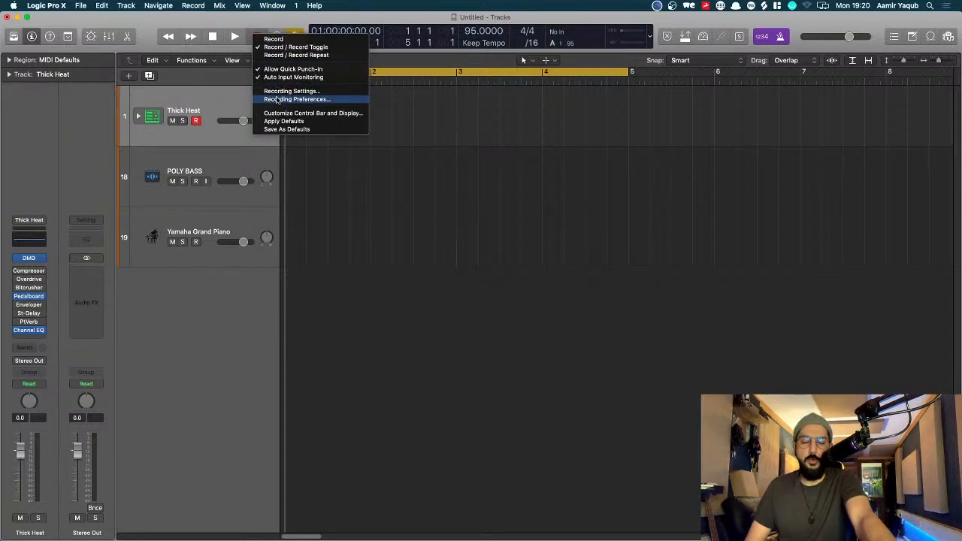
{"action": "left_click", "coordinate": [296, 99]}
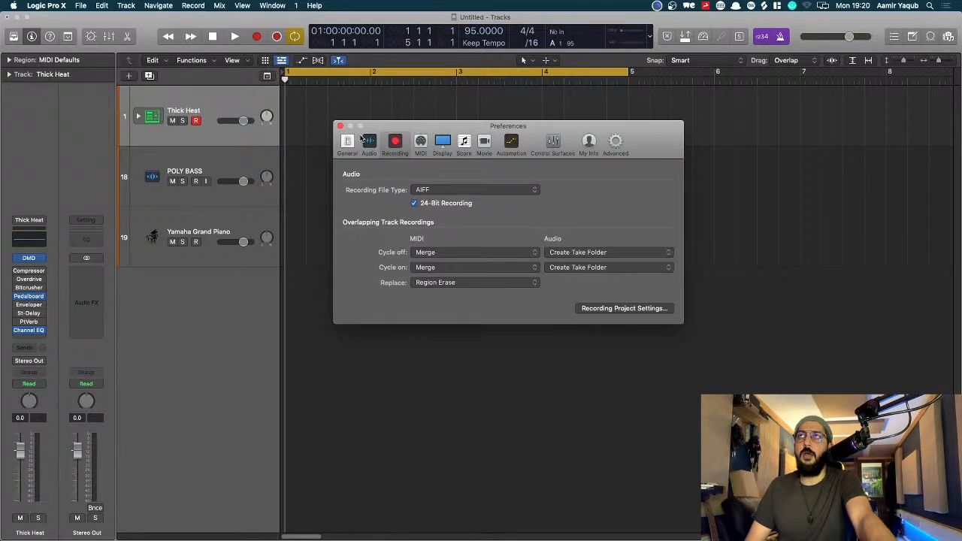
{"action": "left_click", "coordinate": [340, 126]}
{"action": "left_click", "coordinate": [56, 5]}
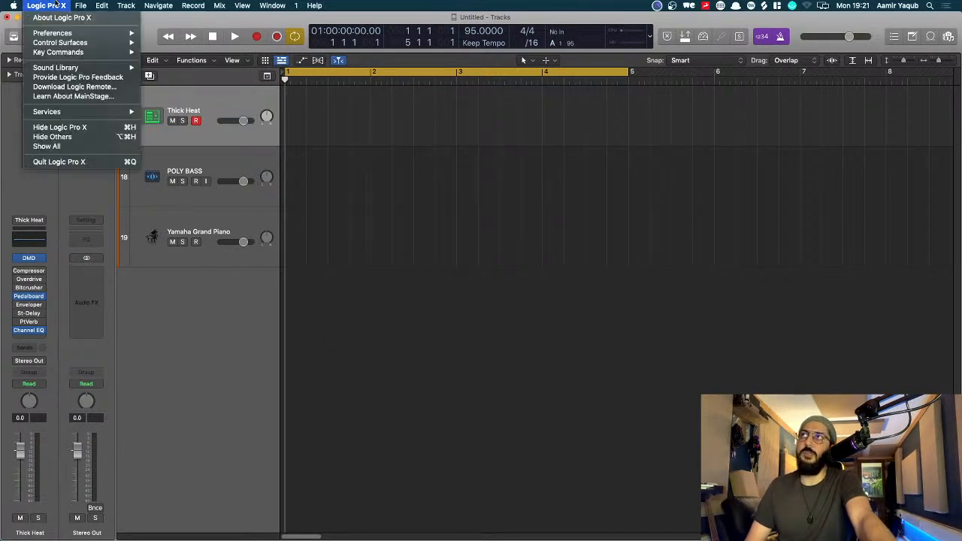
{"action": "mouse_move", "coordinate": [75, 35]}
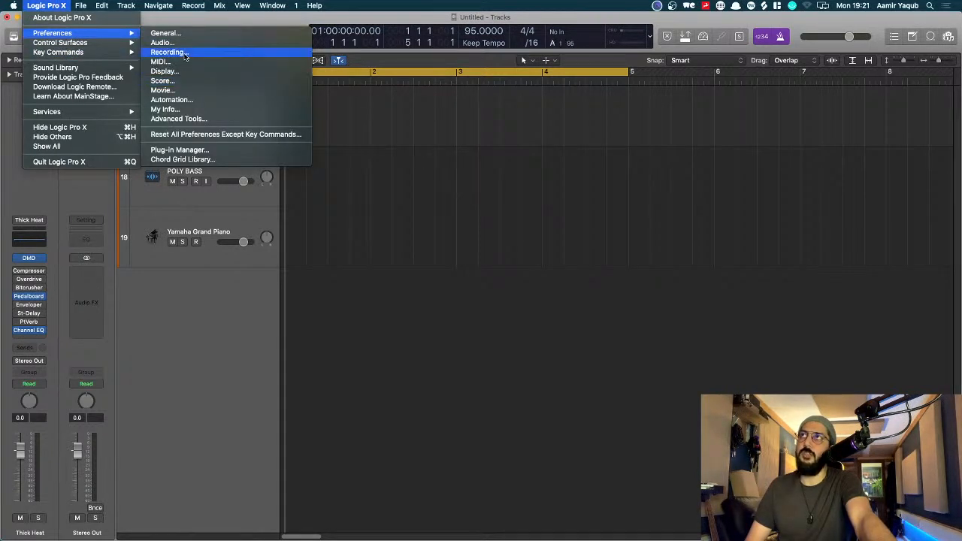
{"action": "left_click", "coordinate": [375, 232]}
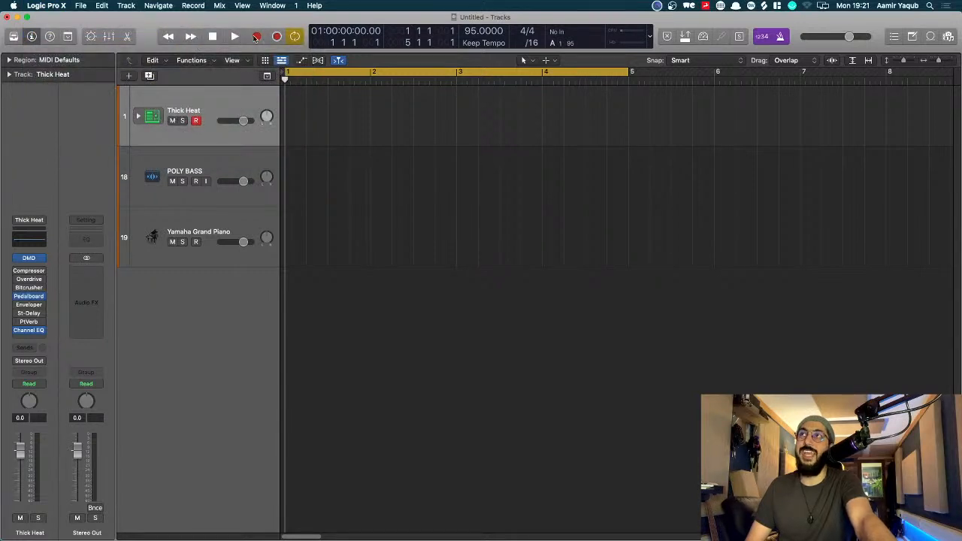
Review the recording preferences, checking the MIDI overlapping-recording options for both cycle off and cycle on without changing them
{"action": "right_click", "coordinate": [257, 37]}
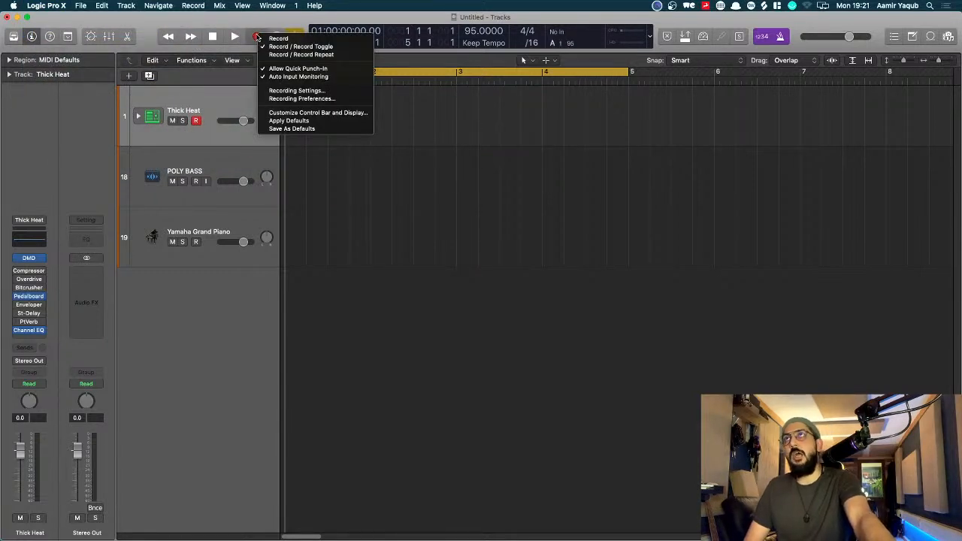
{"action": "left_click", "coordinate": [301, 98]}
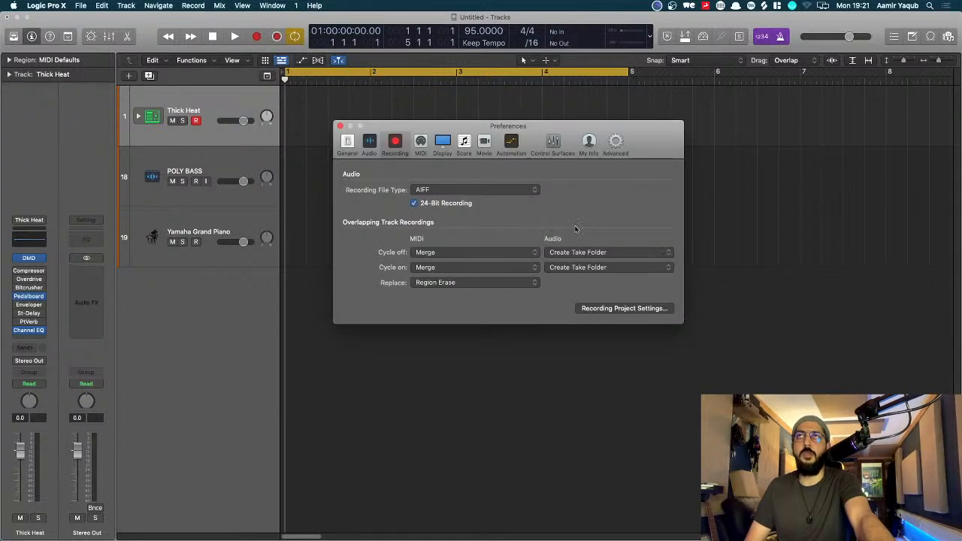
{"action": "left_click_drag", "start_coordinate": [577, 129], "coordinate": [593, 194]}
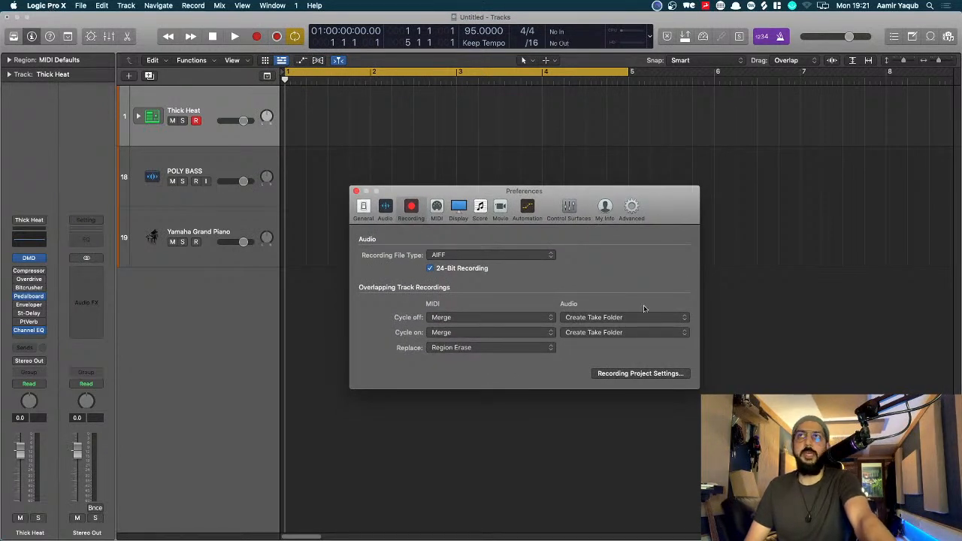
{"action": "left_click_drag", "start_coordinate": [635, 193], "coordinate": [617, 165]}
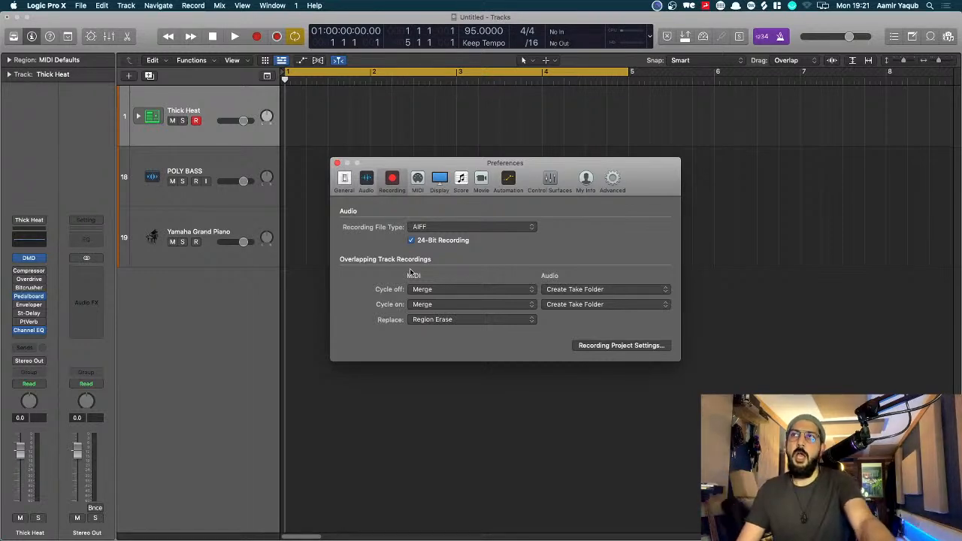
{"action": "left_click", "coordinate": [422, 292]}
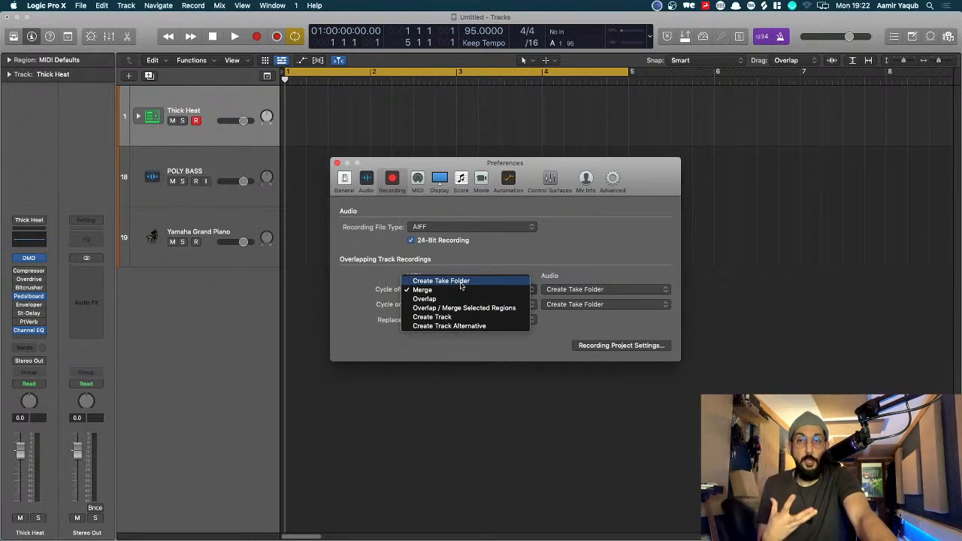
{"action": "left_click", "coordinate": [609, 266]}
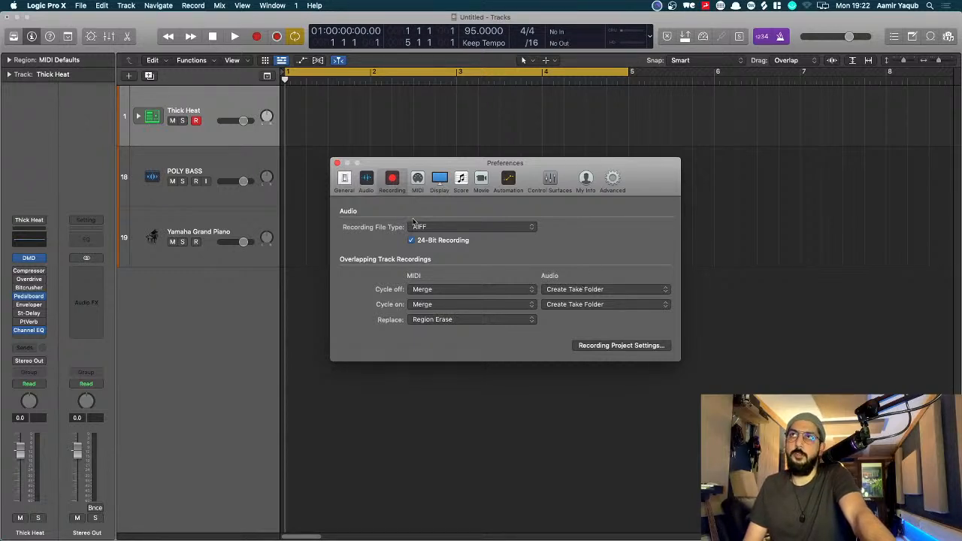
{"action": "left_click", "coordinate": [507, 290]}
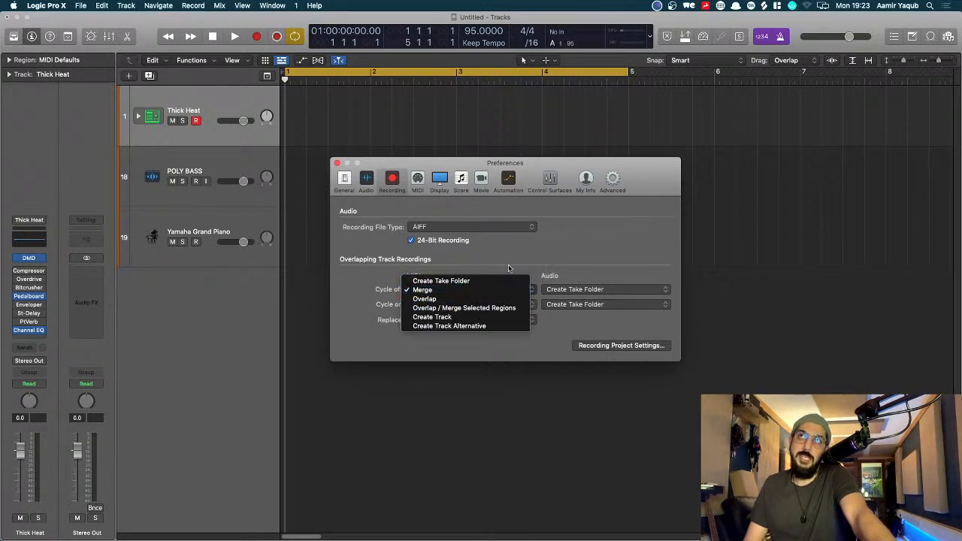
{"action": "left_click", "coordinate": [508, 266]}
{"action": "left_click", "coordinate": [495, 299]}
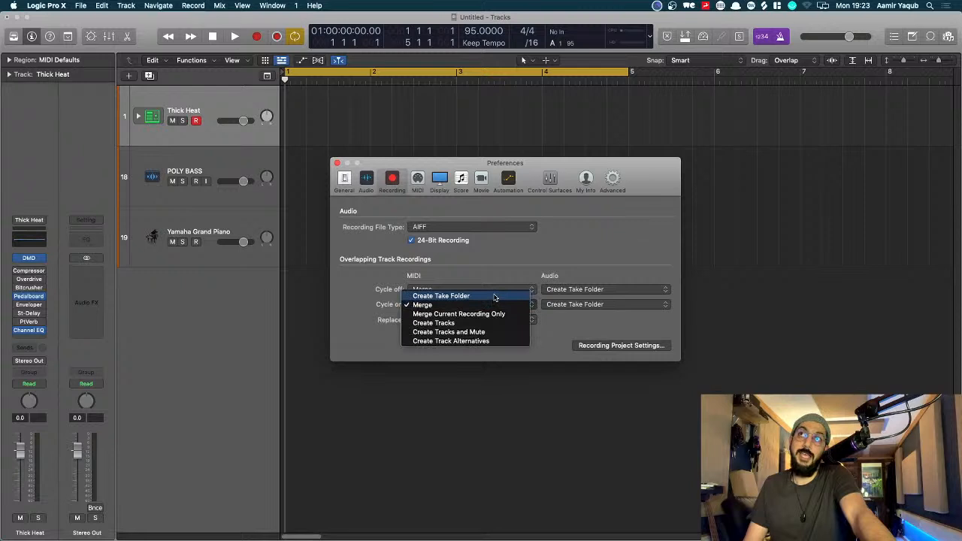
{"action": "left_click", "coordinate": [502, 269]}
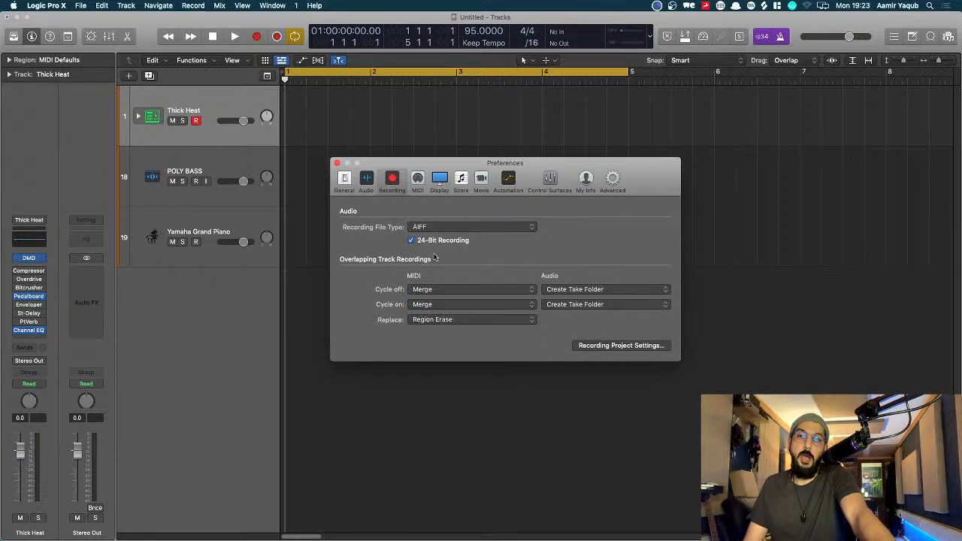
{"action": "left_click", "coordinate": [338, 163]}
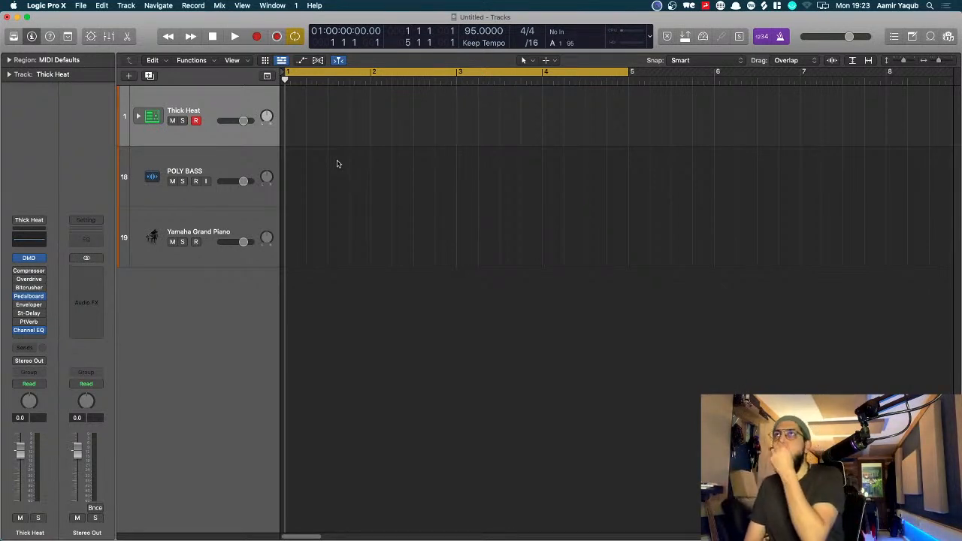
Shorten the cycle range to bars 1 to 3, and check the Thick Heat kit's pads in Drum Machine Designer
{"action": "left_click_drag", "start_coordinate": [632, 71], "coordinate": [460, 105]}
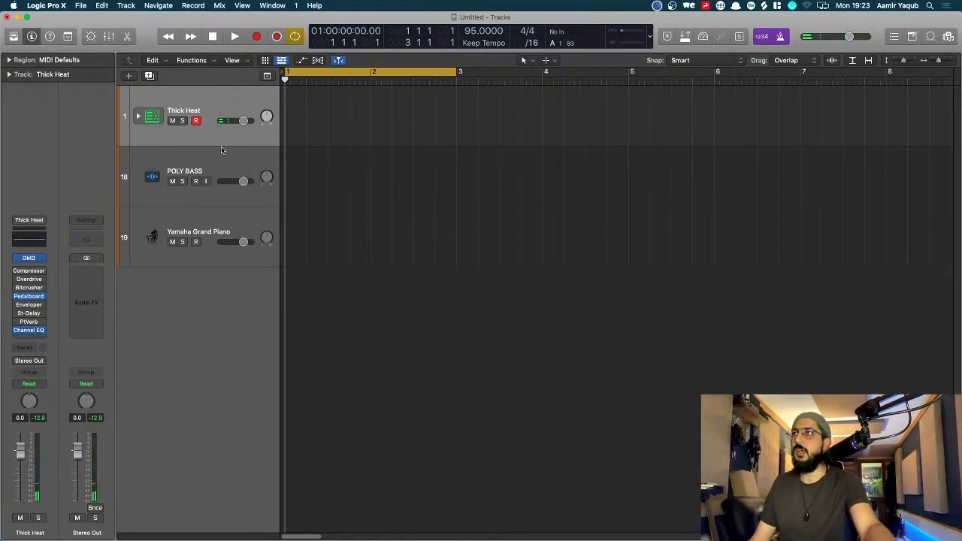
{"action": "left_click", "coordinate": [28, 259]}
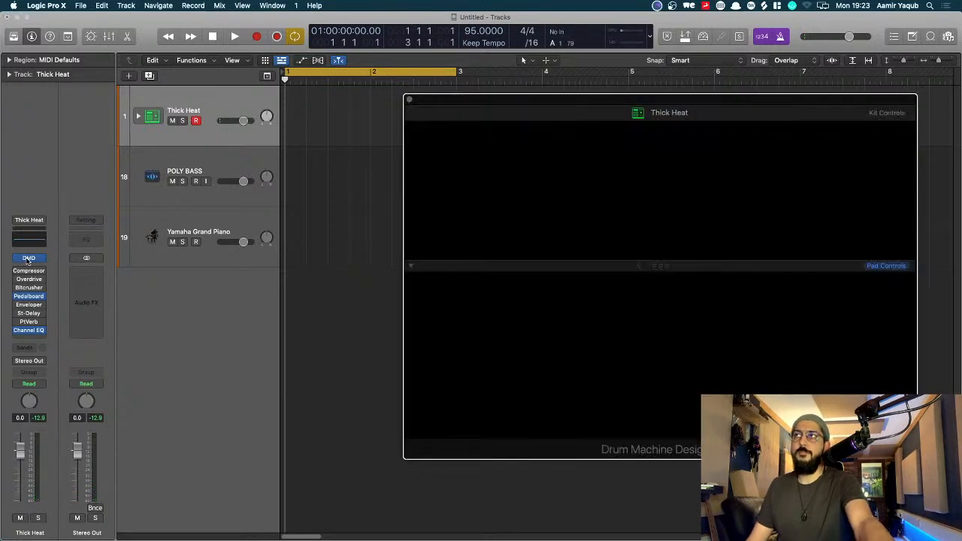
{"action": "left_click_drag", "start_coordinate": [813, 97], "coordinate": [738, 99]}
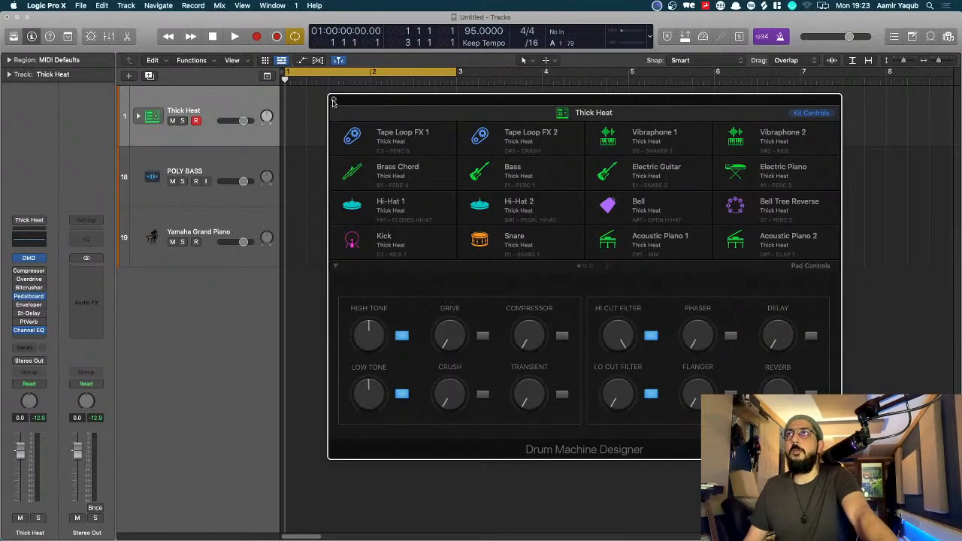
{"action": "left_click", "coordinate": [333, 101]}
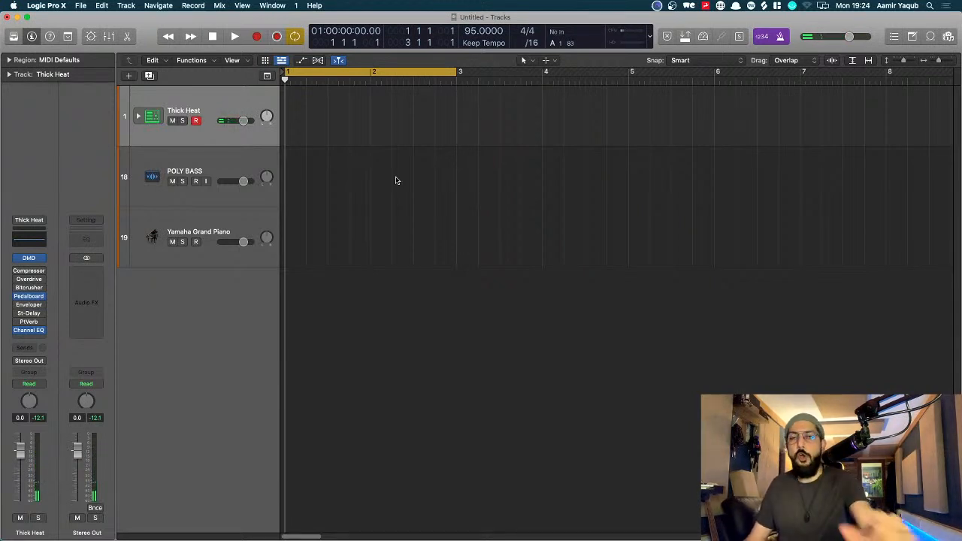
Turn off the metronome's Click While Playing option, test it with a short playback, and recheck the metronome options
{"action": "right_click", "coordinate": [778, 38]}
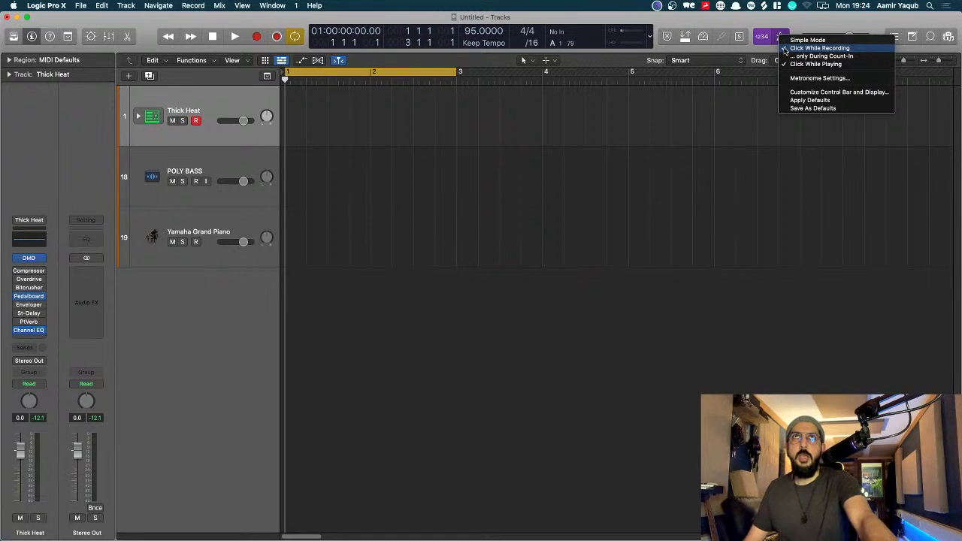
{"action": "left_click", "coordinate": [844, 66]}
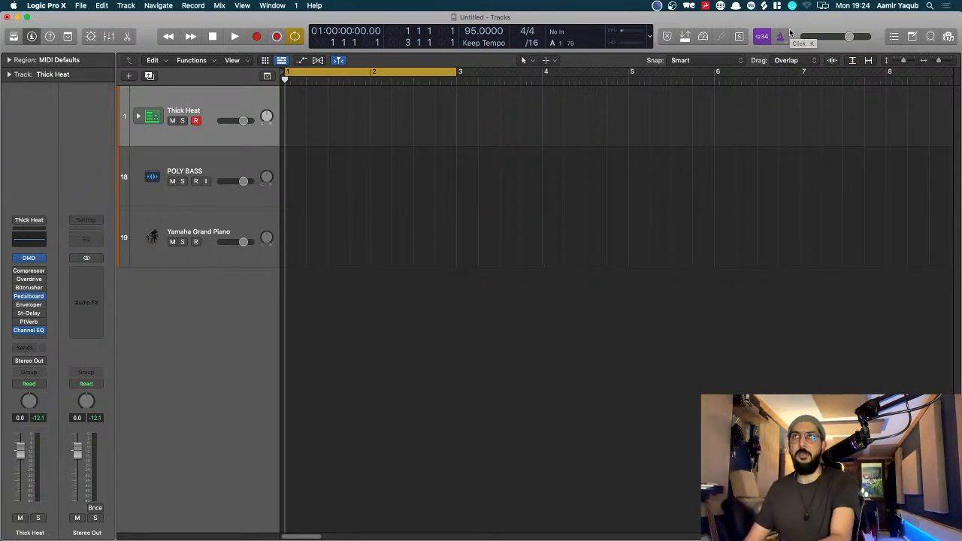
{"action": "key", "text": "space"}
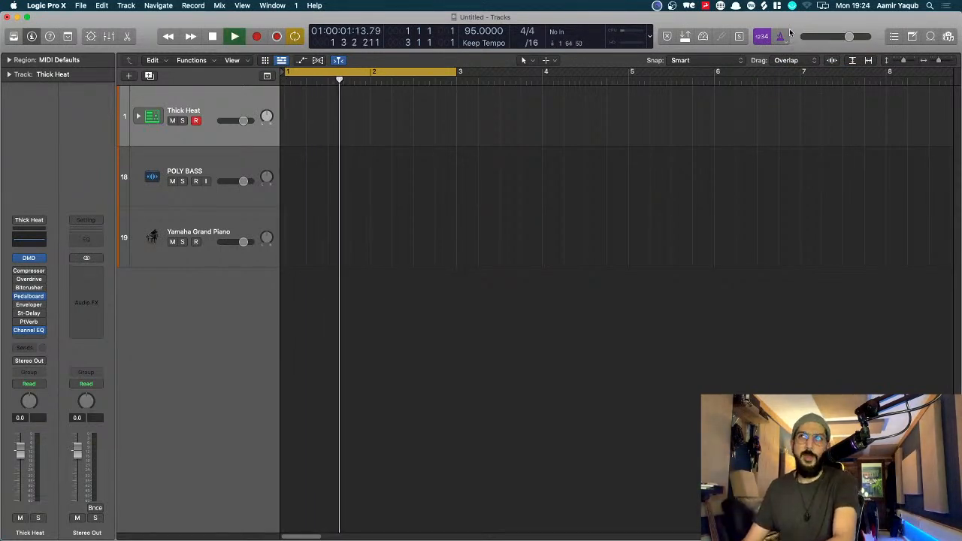
{"action": "key", "text": "space"}
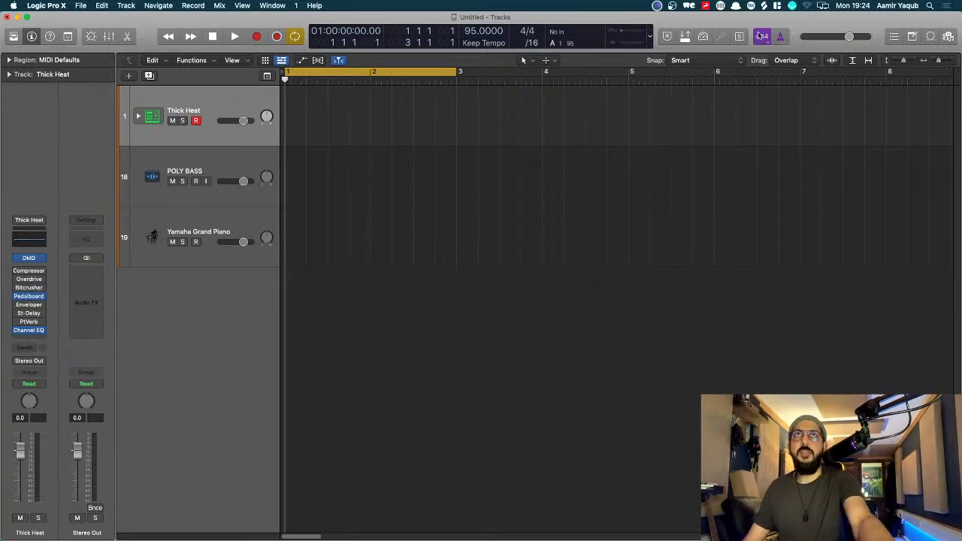
{"action": "right_click", "coordinate": [783, 35]}
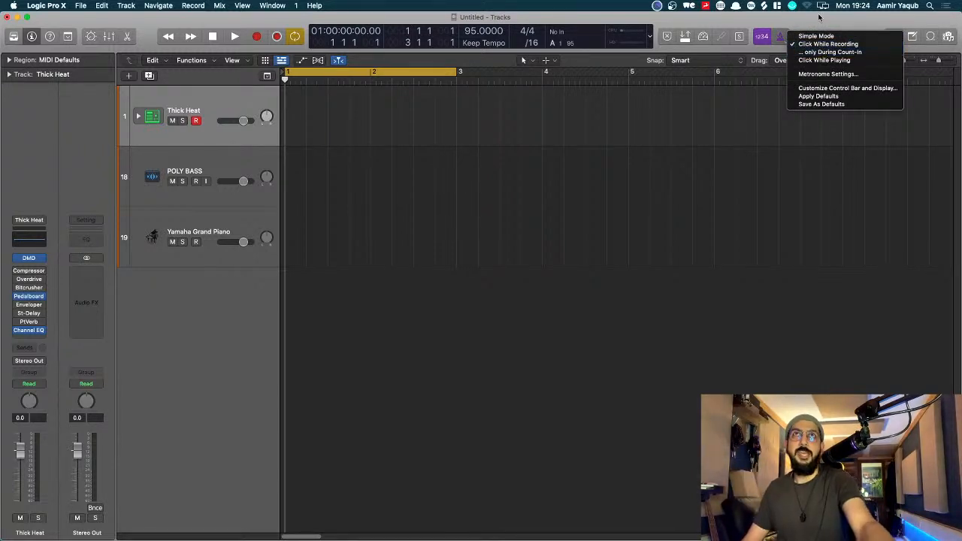
{"action": "left_click", "coordinate": [819, 17]}
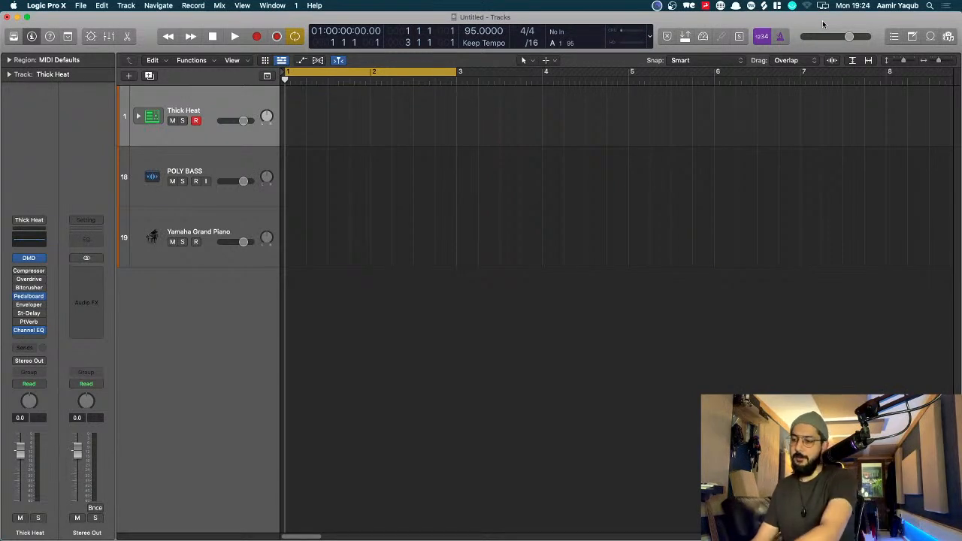
Record a kick on every beat of the two-bar cycle on the Thick Heat track, and overdub snare hits on beats 2 and 4
{"action": "key", "text": "r"}
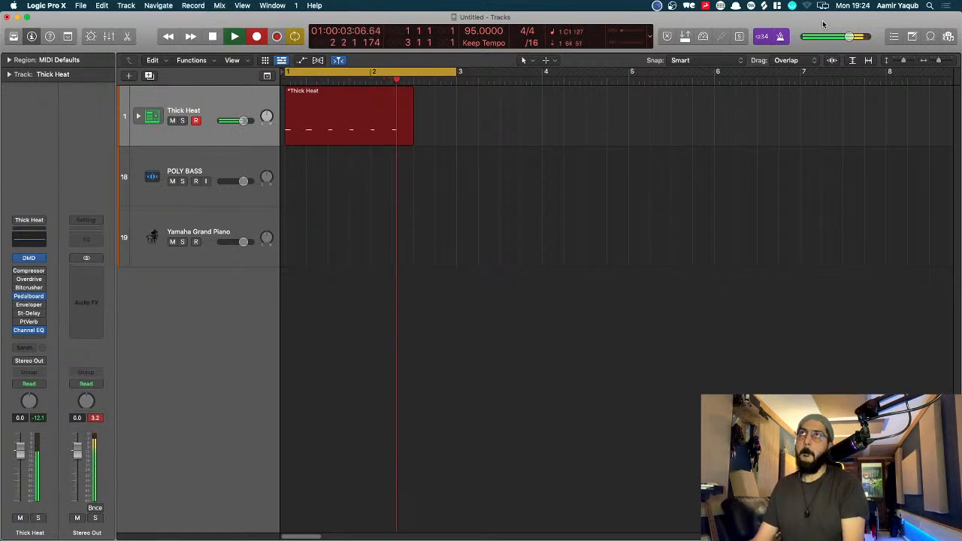
{"action": "key", "text": "space"}
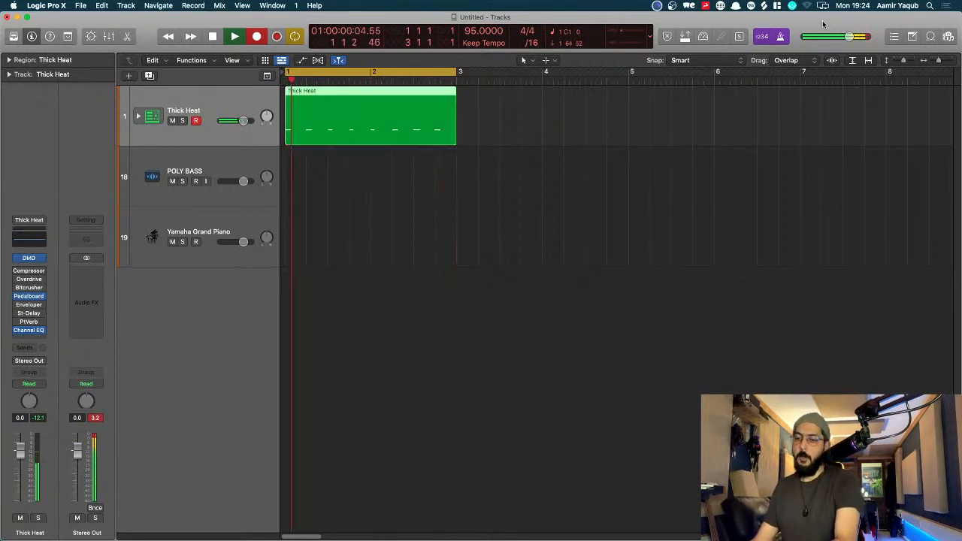
{"action": "key", "text": "space"}
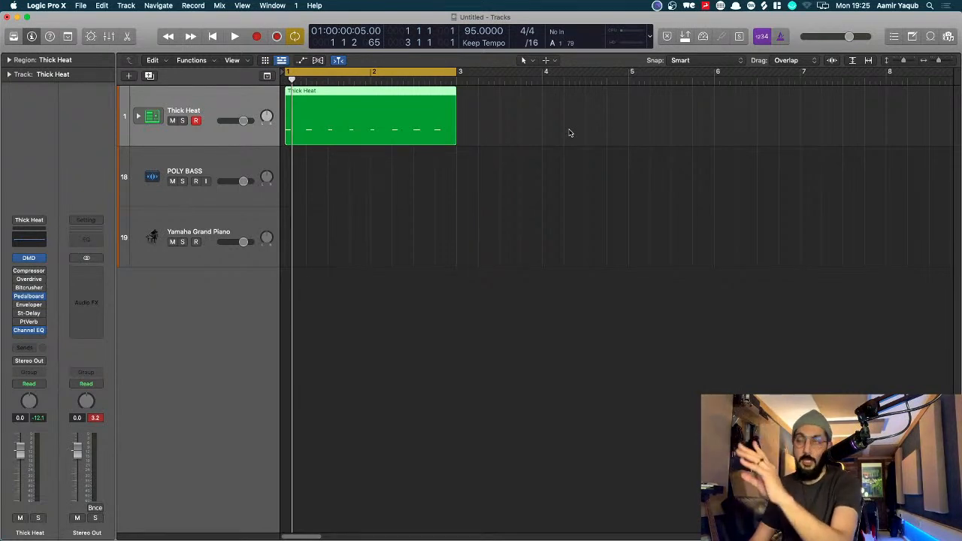
{"action": "key", "text": "r"}
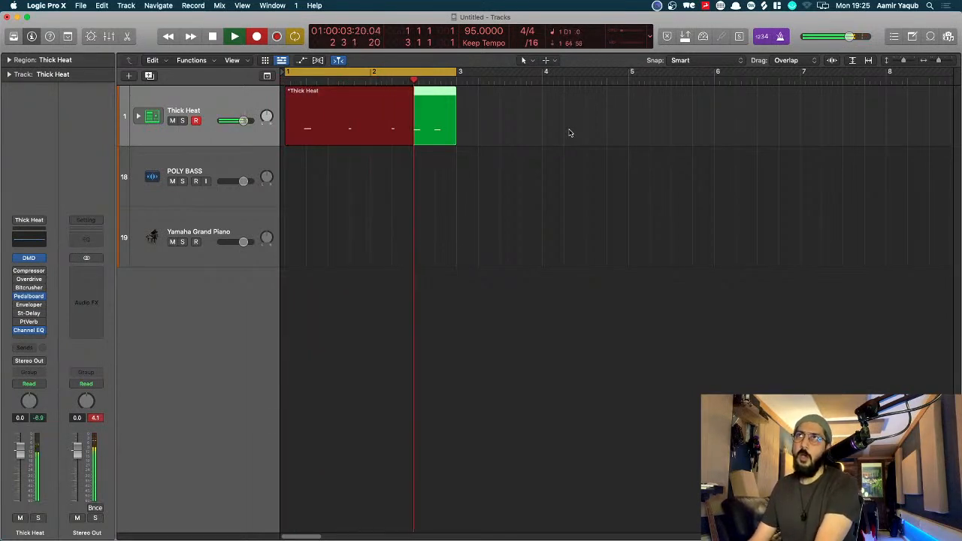
{"action": "key", "text": "space"}
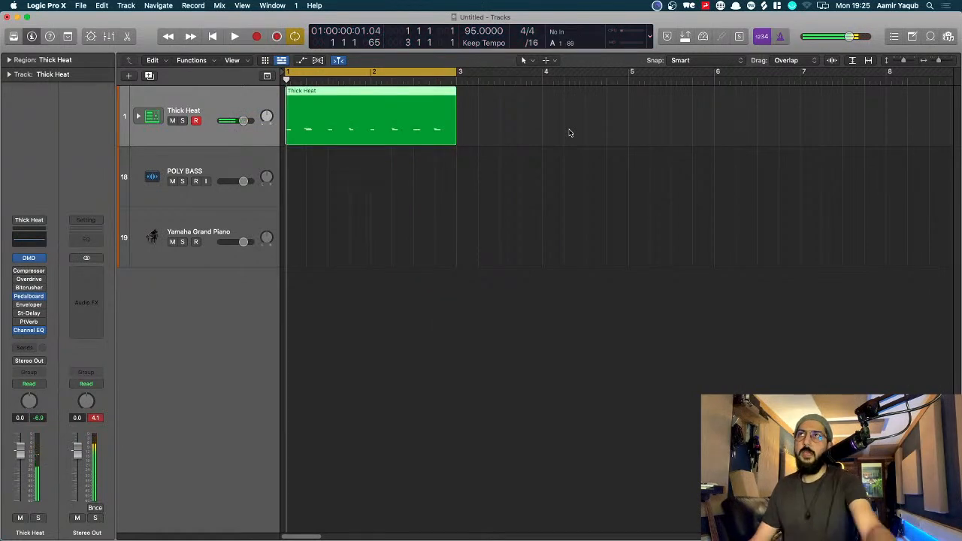
Open the recorded Thick Heat region in the Piano Roll, and quantize all its notes to 1/16 Note at strength 68
{"action": "double_click", "coordinate": [406, 125]}
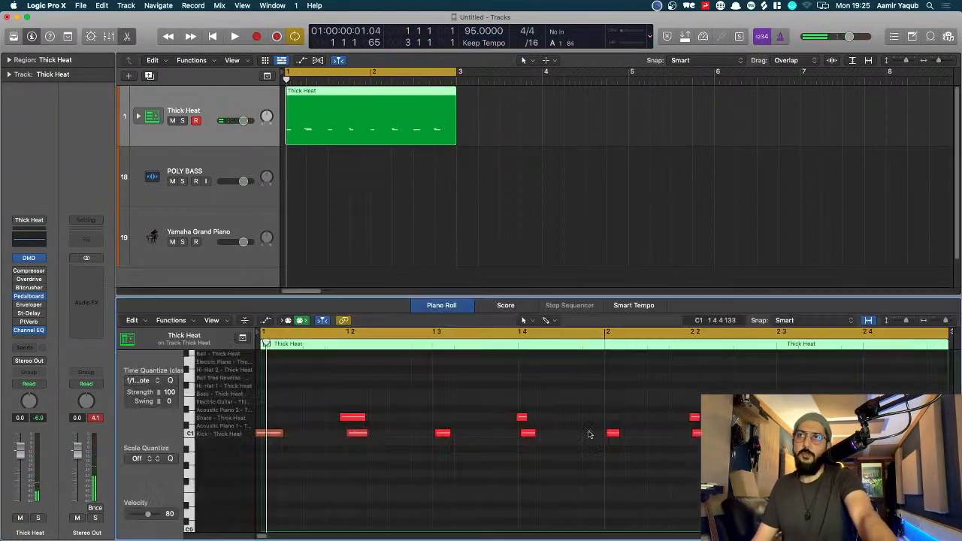
{"action": "key", "text": "super+Left"}
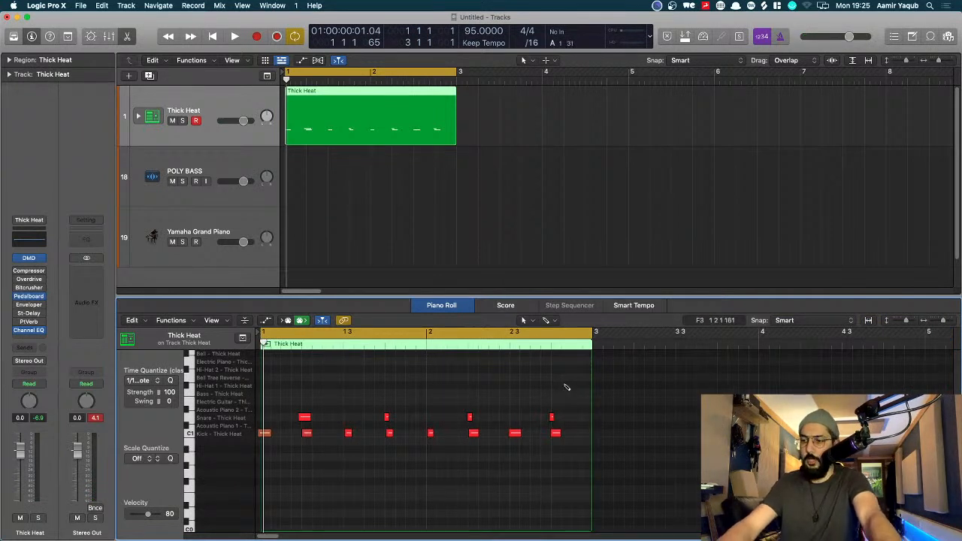
{"action": "key", "text": "super+a"}
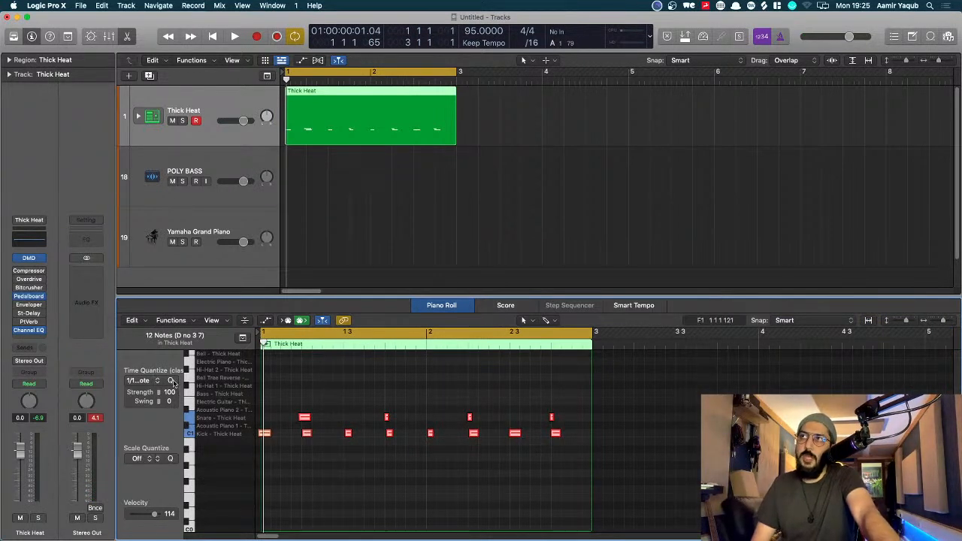
{"action": "left_click", "coordinate": [186, 398]}
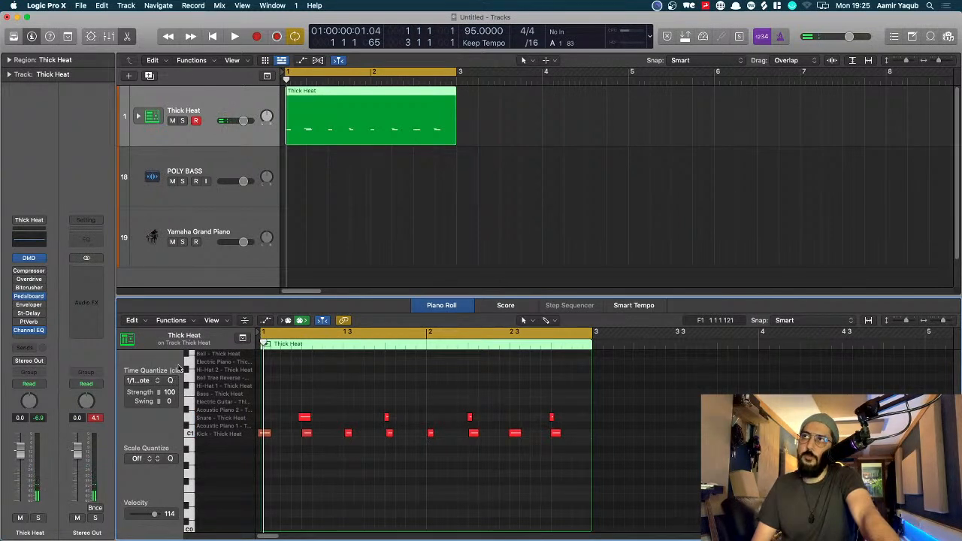
{"action": "left_click_drag", "start_coordinate": [185, 365], "coordinate": [238, 362]}
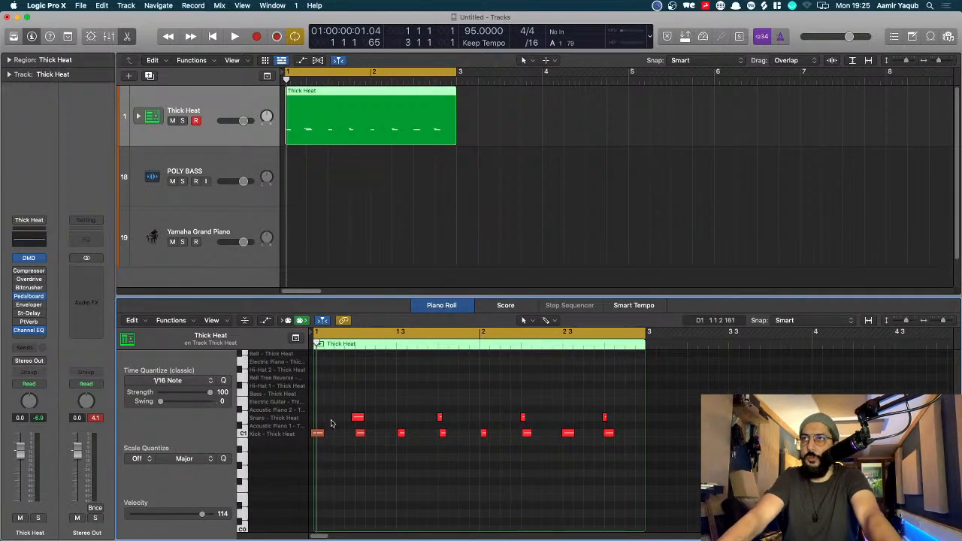
{"action": "key", "text": "super+a"}
{"action": "left_click", "coordinate": [223, 380]}
{"action": "left_click_drag", "start_coordinate": [210, 395], "coordinate": [199, 398]}
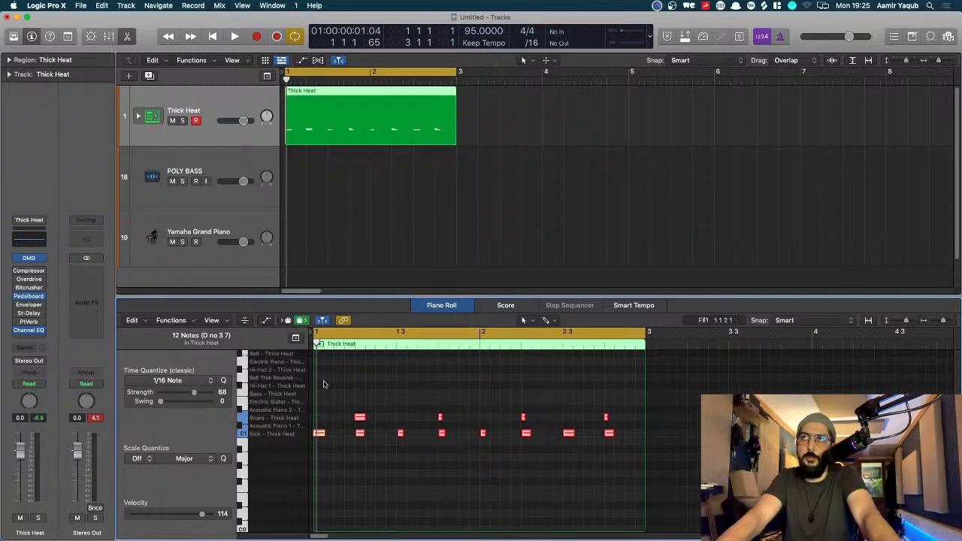
{"action": "left_click", "coordinate": [387, 388]}
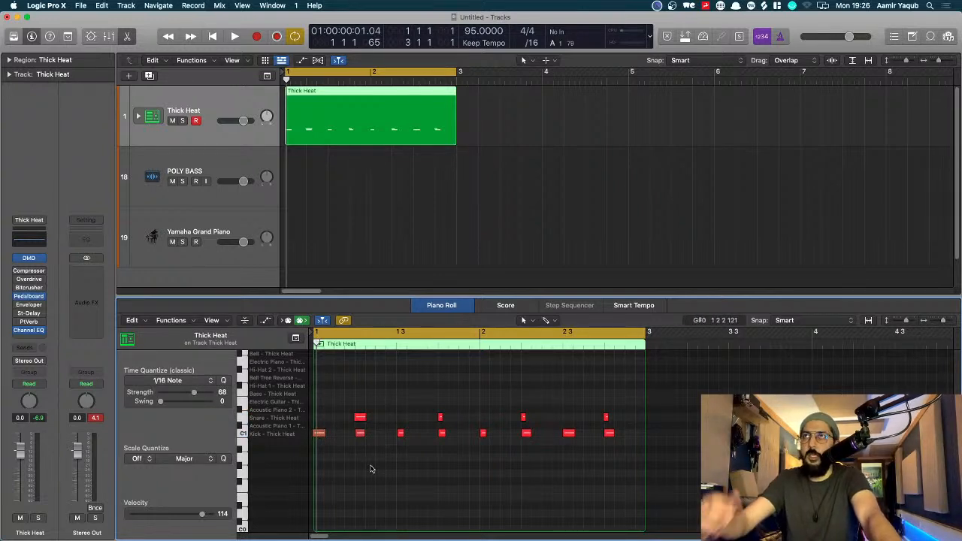
Delete the kick notes that coincide with the snare on beats 2 and 4 of both bars in the Thick Heat region
{"action": "left_click_drag", "start_coordinate": [371, 466], "coordinate": [361, 435]}
{"action": "key", "text": "Delete"}
{"action": "left_click_drag", "start_coordinate": [443, 447], "coordinate": [441, 438]}
{"action": "key", "text": "Delete"}
{"action": "left_click_drag", "start_coordinate": [531, 458], "coordinate": [526, 442]}
{"action": "key", "text": "Delete"}
{"action": "left_click_drag", "start_coordinate": [608, 457], "coordinate": [609, 437]}
{"action": "key", "text": "Delete"}
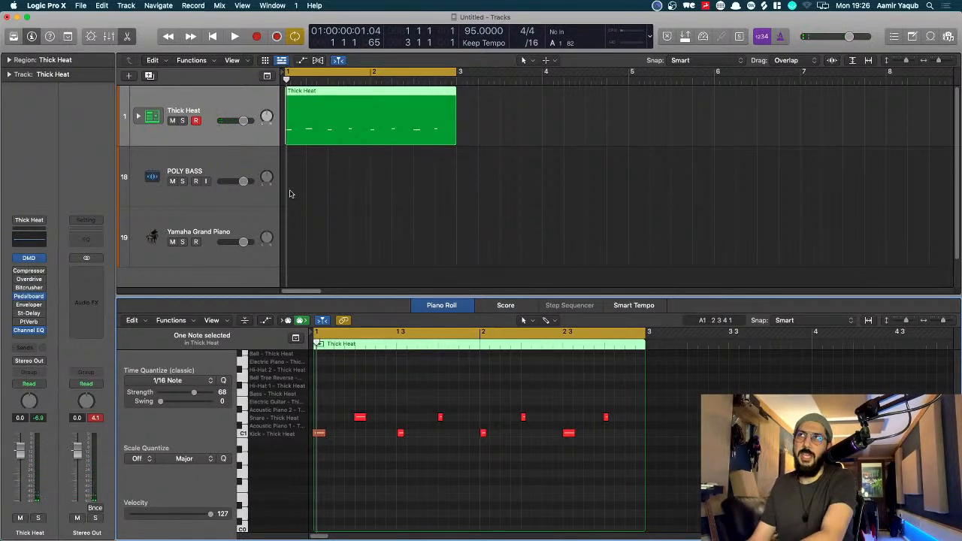
Overdub Hi-Hat 1 hits on every beat of the two-bar Thick Heat region
{"action": "key", "text": "space"}
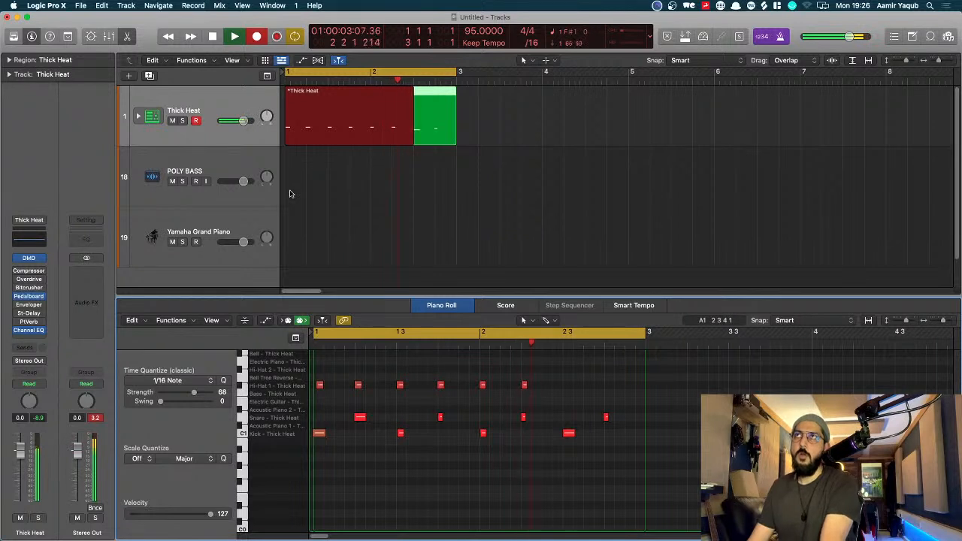
{"action": "key", "text": "space"}
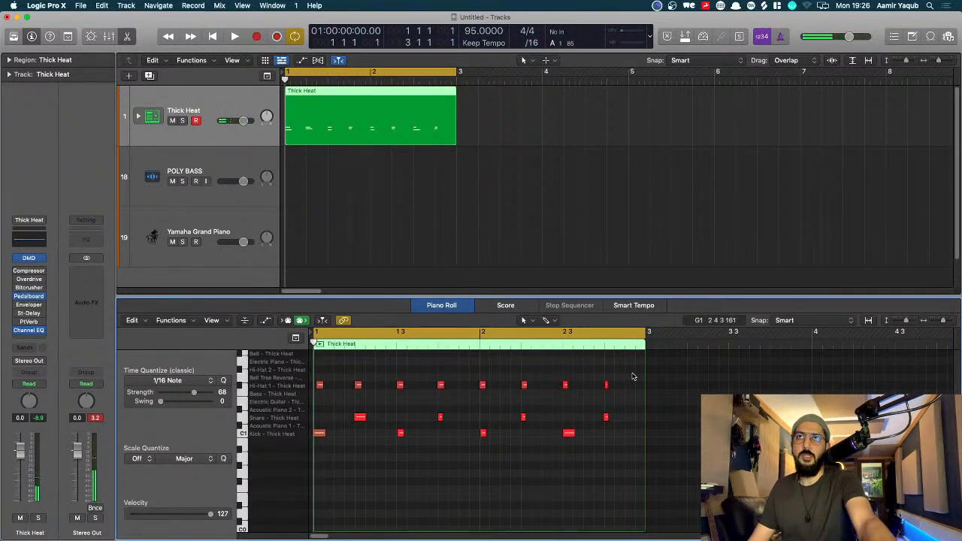
Quantize all the Hi-Hat 1 notes in the Thick Heat region to 1/16 Note at strength 68, and play the loop back
{"action": "left_click", "coordinate": [240, 386]}
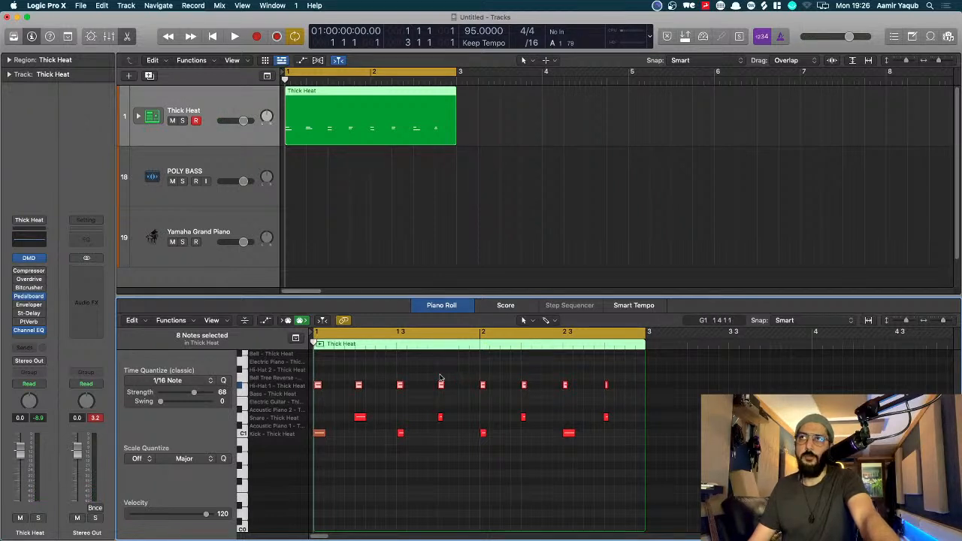
{"action": "key", "text": "space"}
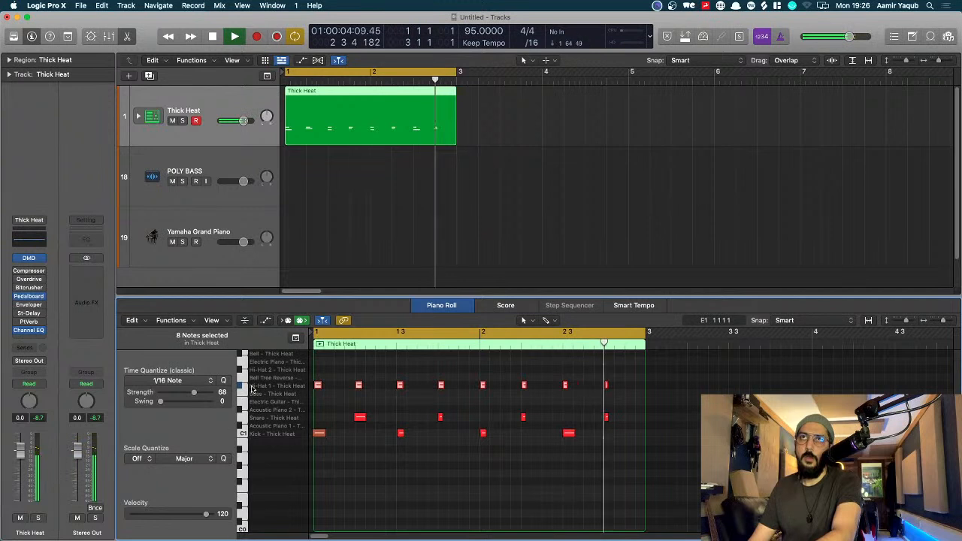
{"action": "key", "text": "space"}
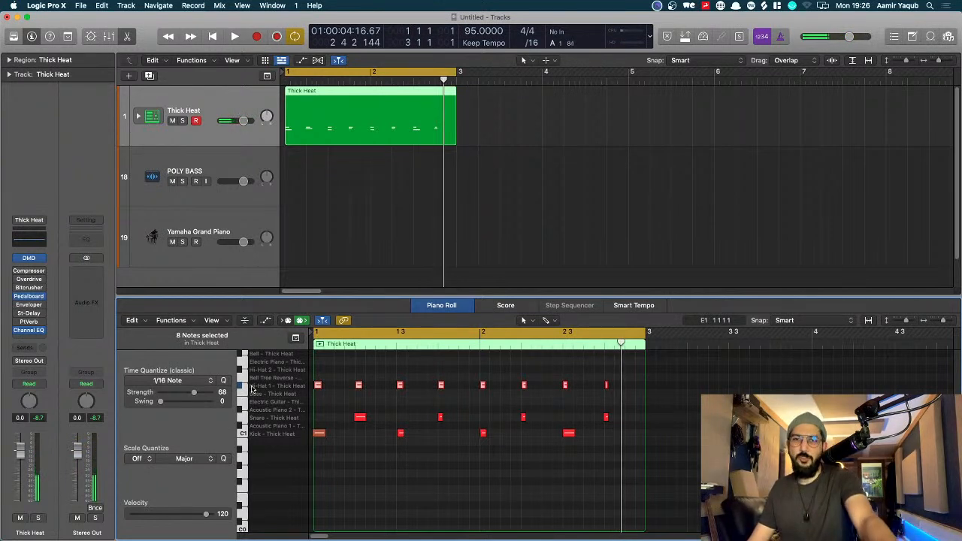
Replace the Thick Heat region by recording a new two-bar pattern with kicks on every beat, snares on 2 and 4, and eighth-note Hi-Hat 1 hits
{"action": "left_click", "coordinate": [439, 185]}
{"action": "left_click", "coordinate": [377, 120]}
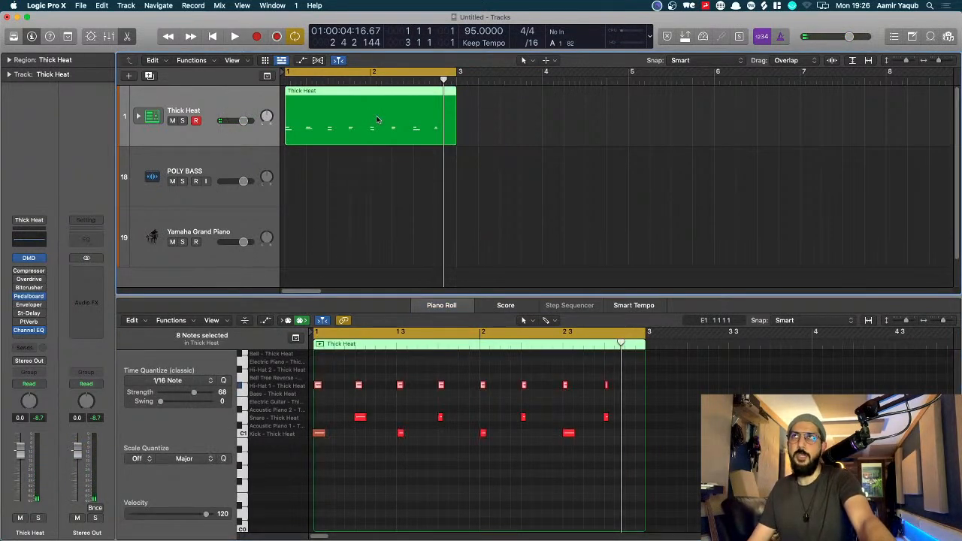
{"action": "key", "text": "Delete"}
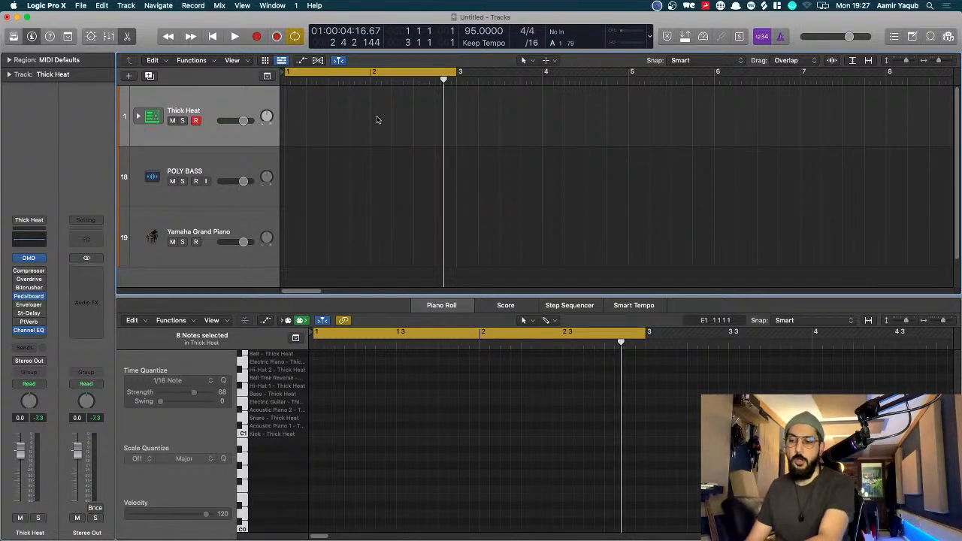
{"action": "key", "text": "r"}
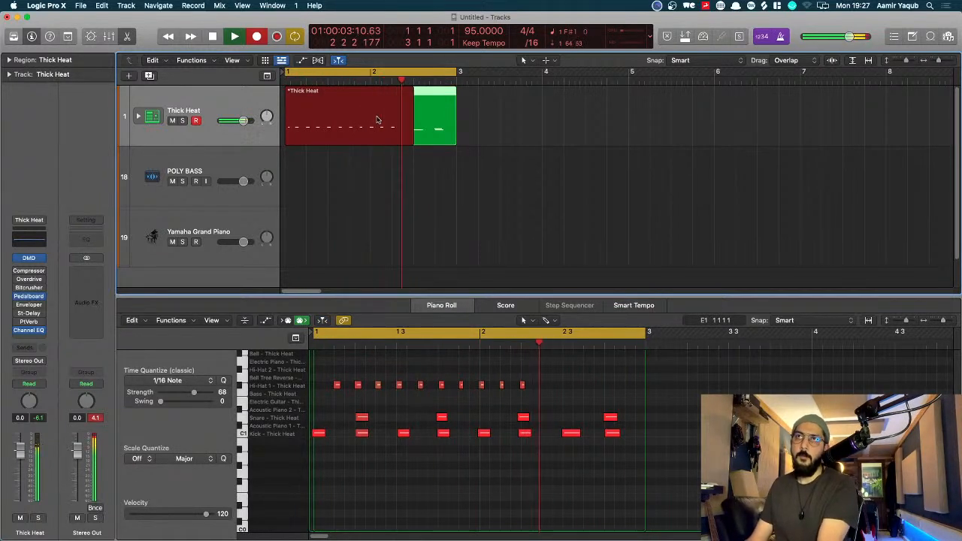
{"action": "key", "text": "space"}
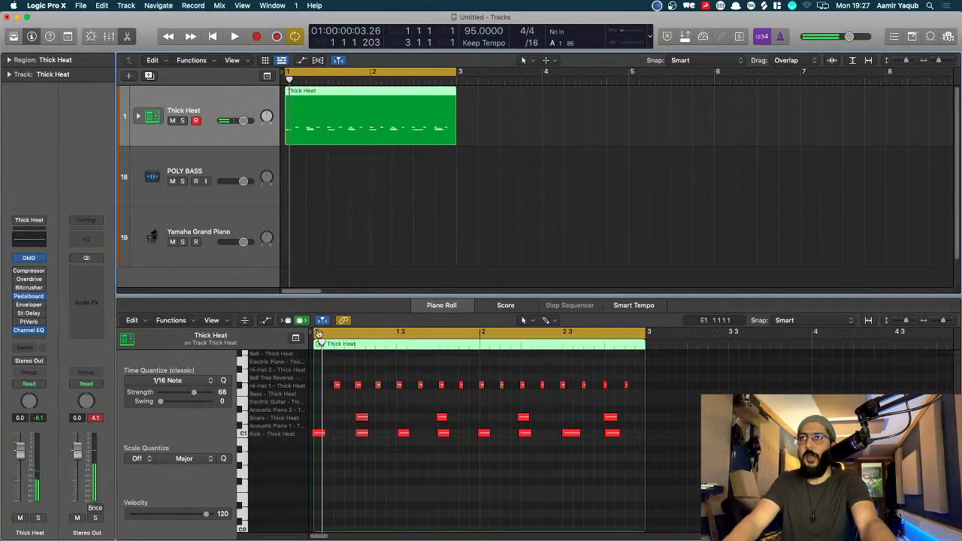
Copy the first Hi-Hat 1 note to the start of bar 1, and quantize all notes to 1/16 Note at strength 77
{"action": "left_click", "coordinate": [337, 385]}
{"action": "left_click_drag", "start_coordinate": [337, 388], "coordinate": [319, 377]}
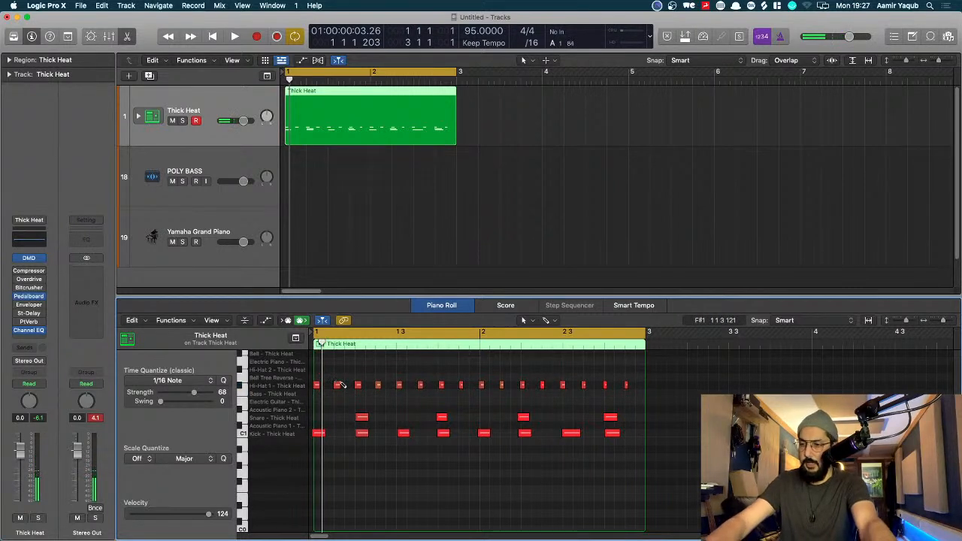
{"action": "key", "text": "super+a"}
{"action": "left_click_drag", "start_coordinate": [222, 388], "coordinate": [198, 392]}
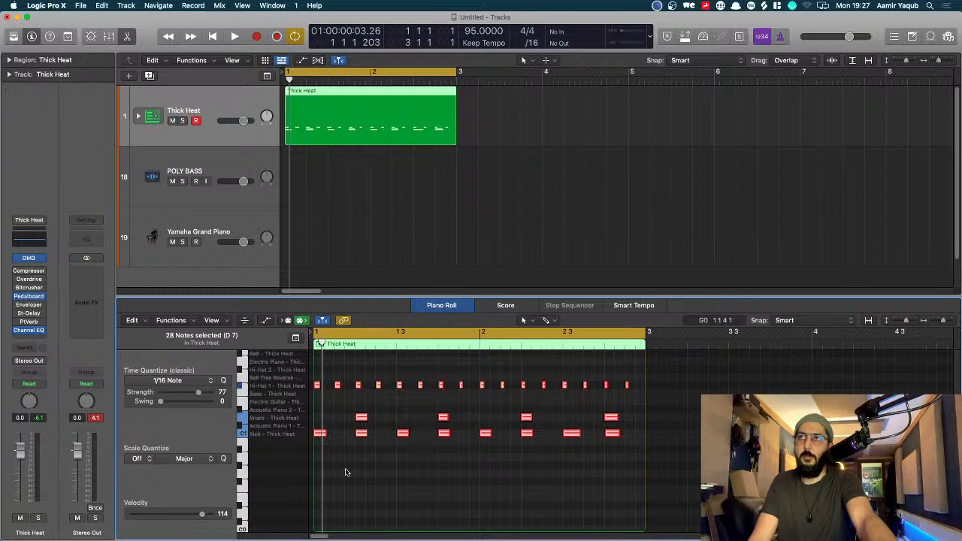
Delete the kick notes on beats 2 and 4 of both bars in the new Thick Heat region, and play the pattern back
{"action": "left_click", "coordinate": [389, 468]}
{"action": "left_click", "coordinate": [361, 434]}
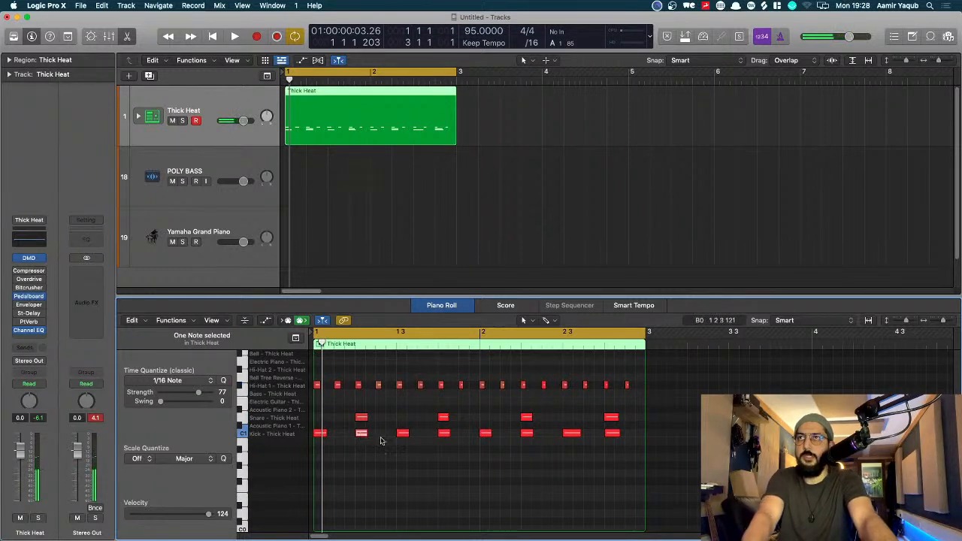
{"action": "key", "text": "Delete"}
{"action": "left_click", "coordinate": [445, 434]}
{"action": "key", "text": "Delete"}
{"action": "left_click", "coordinate": [526, 434]}
{"action": "key", "text": "Delete"}
{"action": "left_click", "coordinate": [612, 434]}
{"action": "key", "text": "Delete"}
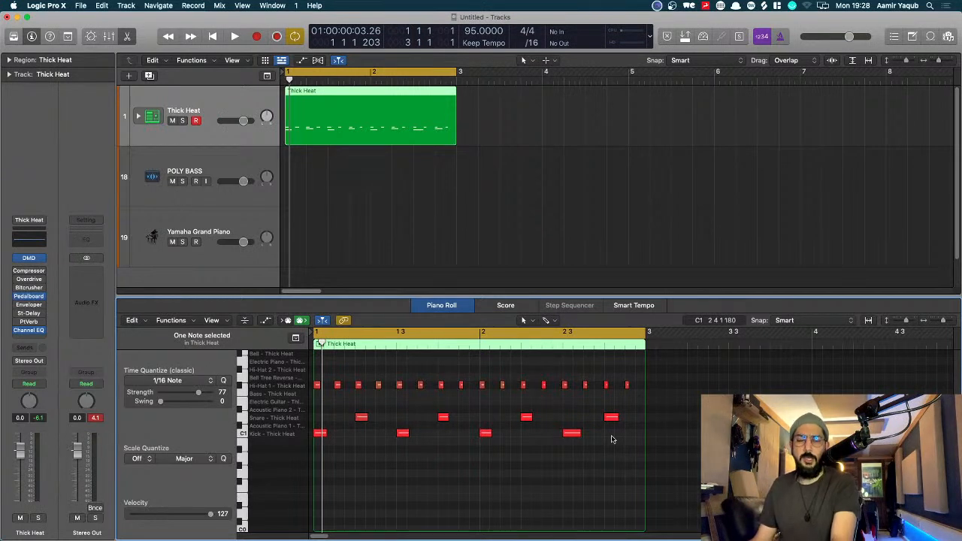
{"action": "key", "text": "space"}
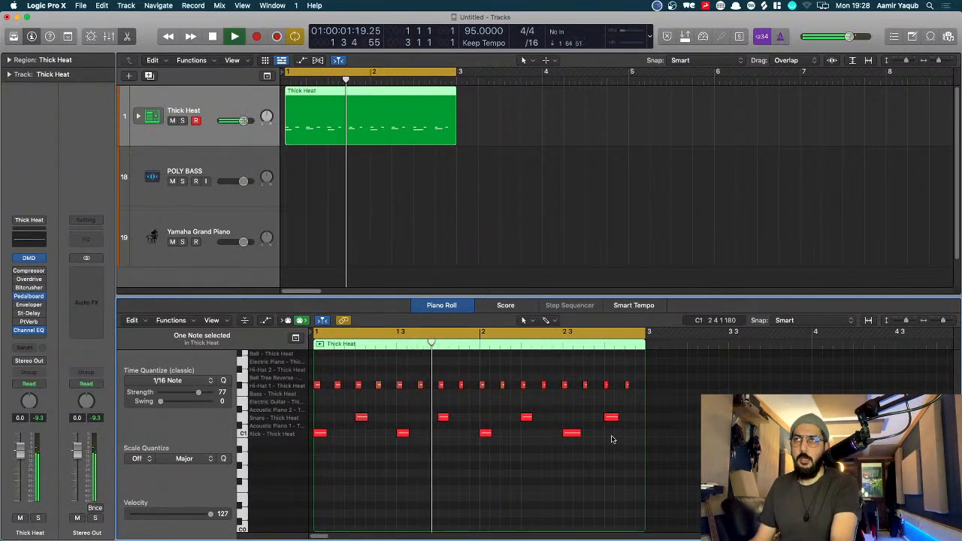
{"action": "key", "text": "space"}
Quantize the first kick and the first Hi-Hat 1 note of bar 1 at strength 100, and play the loop
{"action": "left_click_drag", "start_coordinate": [355, 456], "coordinate": [303, 429]}
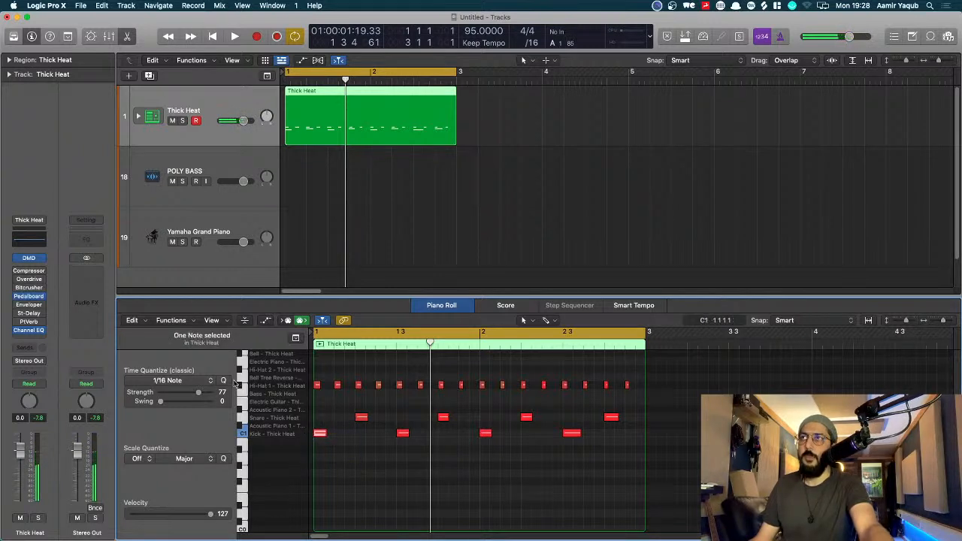
{"action": "left_click_drag", "start_coordinate": [208, 391], "coordinate": [229, 392]}
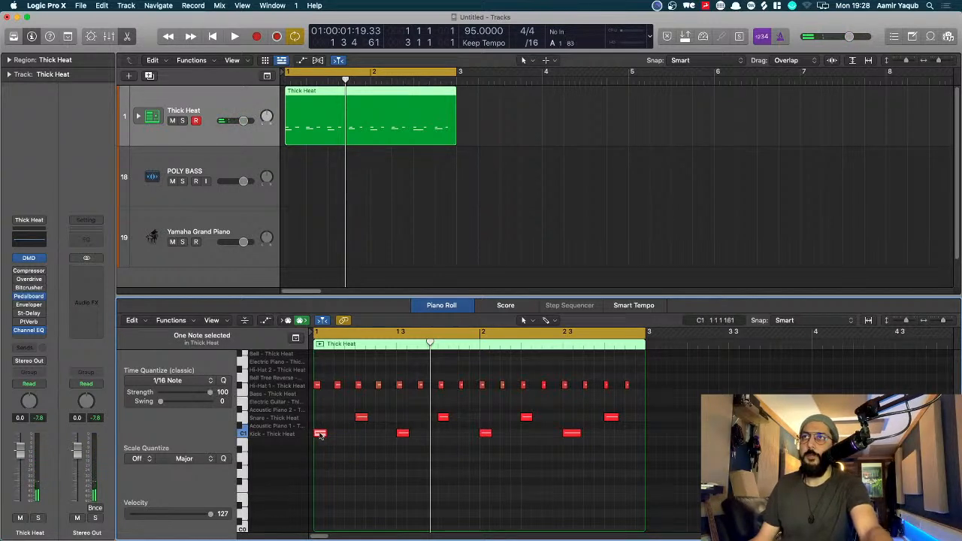
{"action": "left_click_drag", "start_coordinate": [350, 467], "coordinate": [297, 420]}
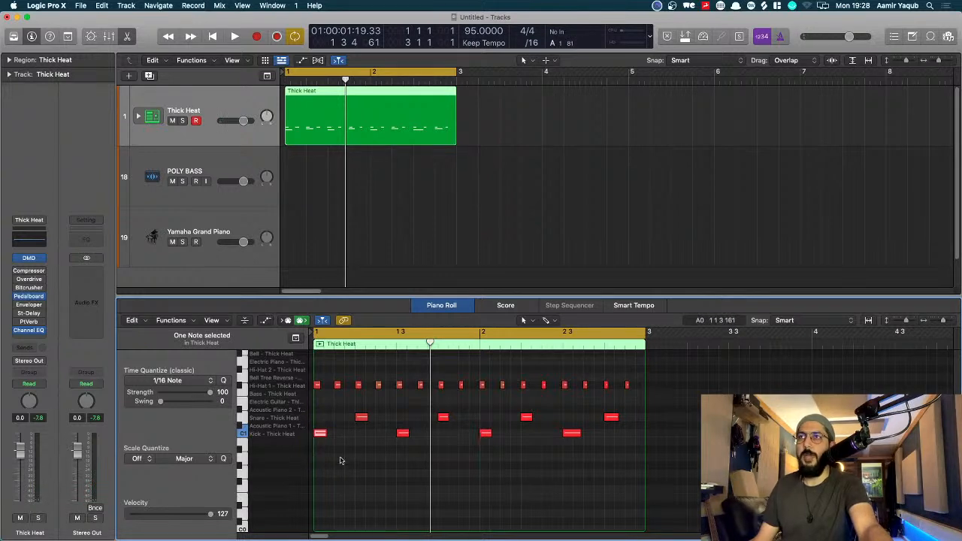
{"action": "key", "text": "space"}
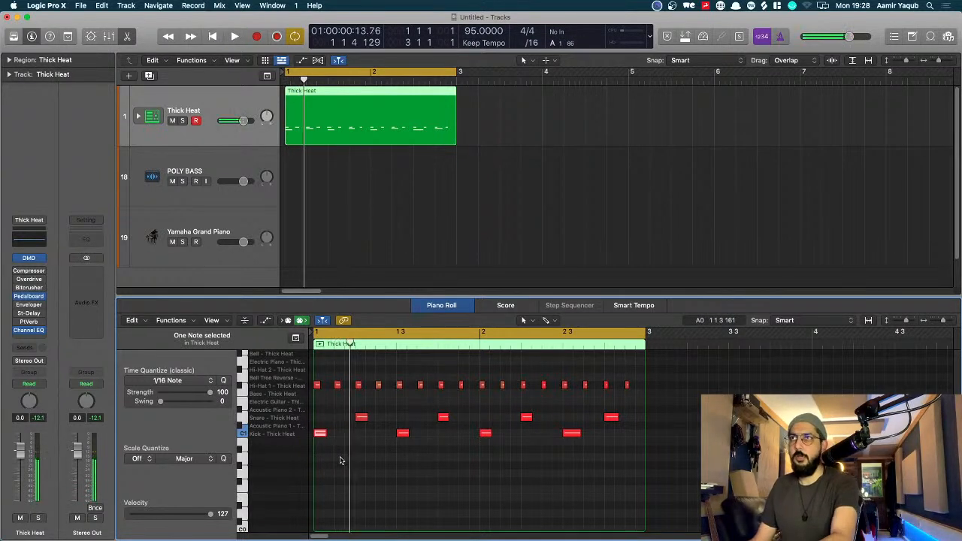
{"action": "left_click_drag", "start_coordinate": [322, 370], "coordinate": [293, 400]}
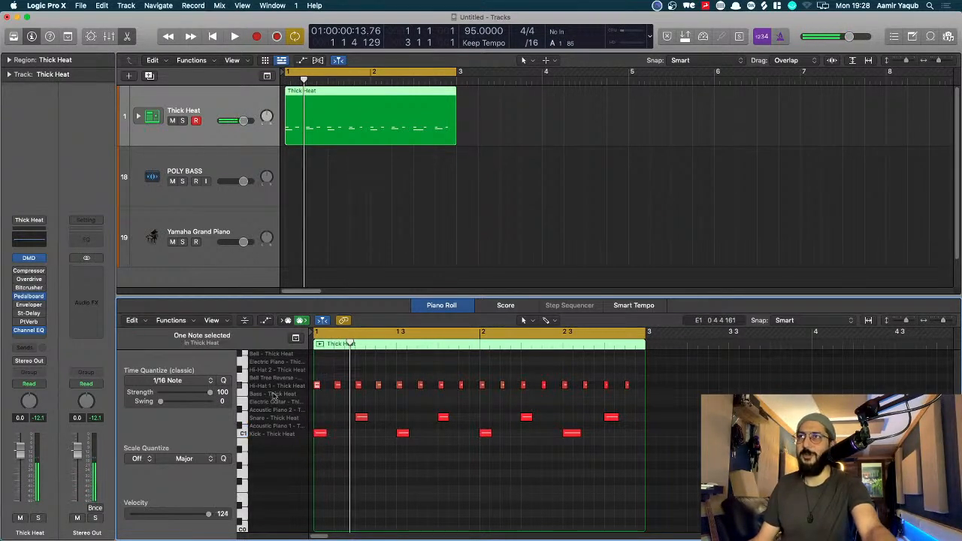
{"action": "key", "text": "space"}
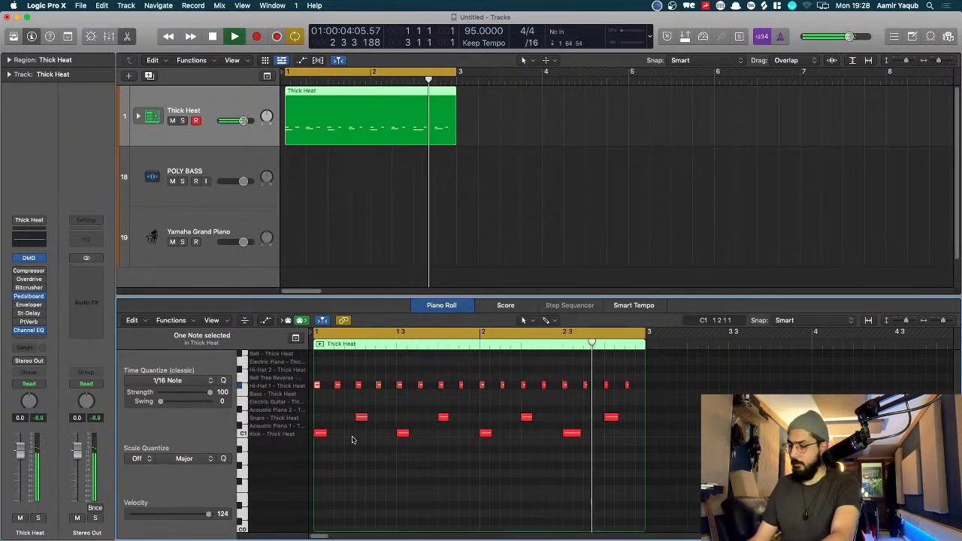
{"action": "key", "text": "space"}
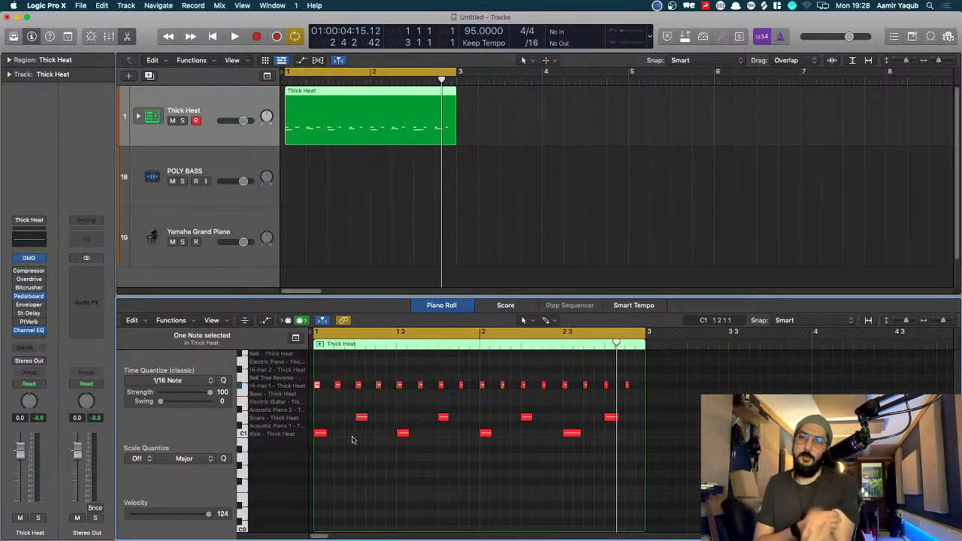
Capture an extra kick on the offbeat of beat 4 in bar 1 of the Thick Heat region, and play it back
{"action": "left_click", "coordinate": [277, 36]}
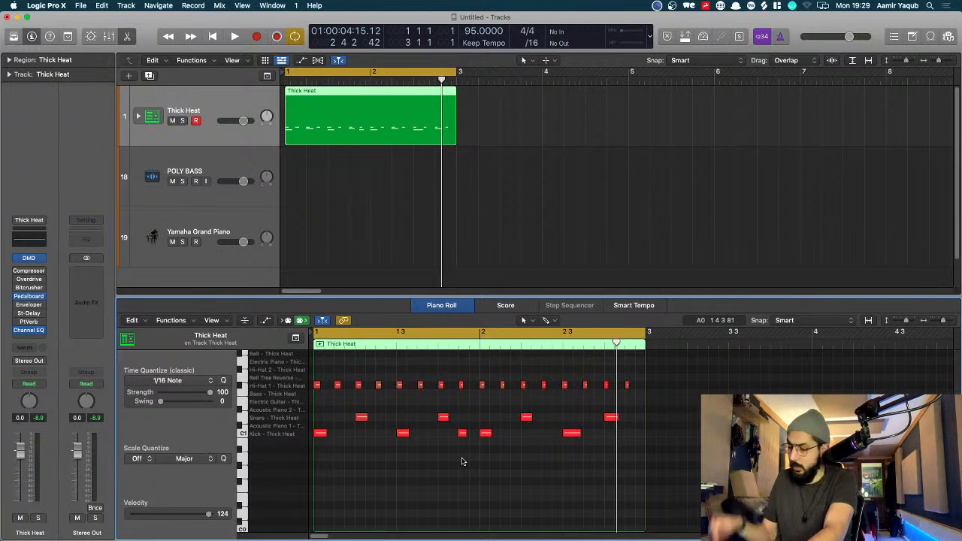
{"action": "key", "text": "space"}
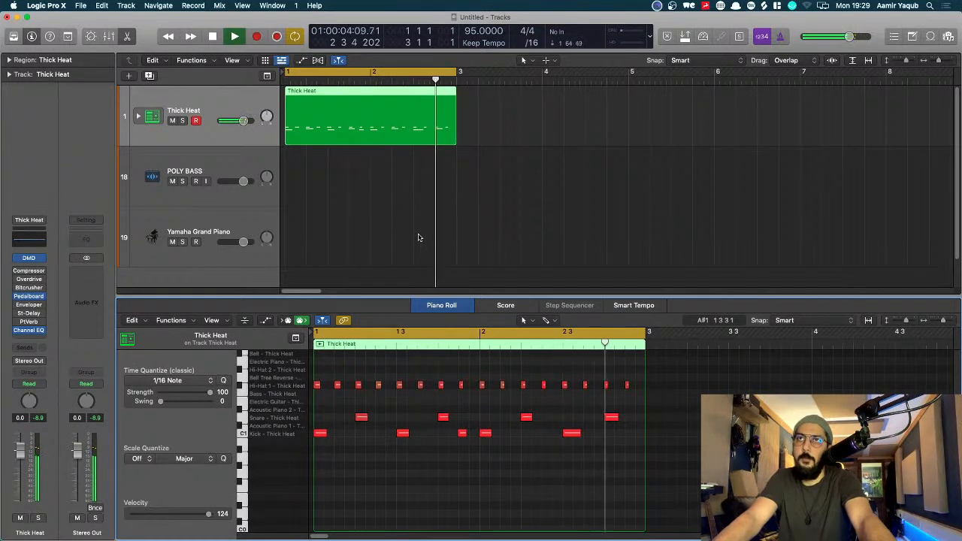
{"action": "key", "text": "space"}
Lower the Hi-Hat 1 pad volume to about -13.9 dB in Drum Machine Designer, check it in playback, and close the plug-in window
{"action": "left_click", "coordinate": [29, 258]}
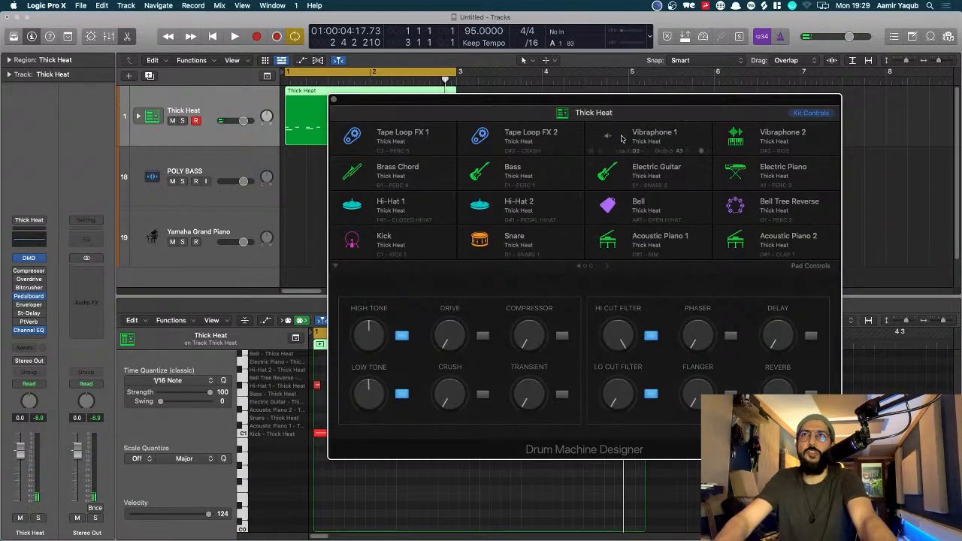
{"action": "left_click", "coordinate": [542, 204]}
{"action": "left_click", "coordinate": [418, 203]}
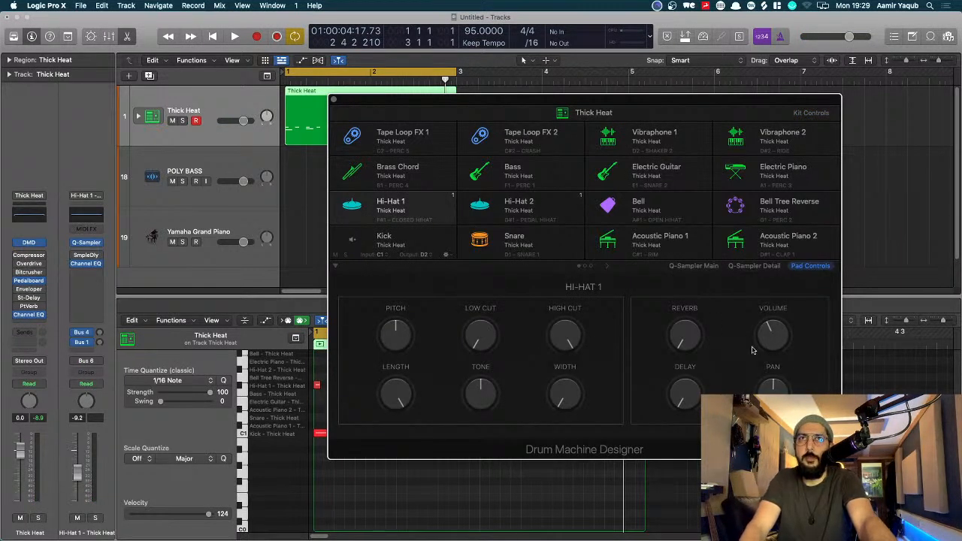
{"action": "mouse_move", "coordinate": [760, 339]}
{"action": "left_mouse_down"}
{"action": "mouse_move", "coordinate": [767, 330]}
{"action": "mouse_move", "coordinate": [769, 343]}
{"action": "left_mouse_up"}
{"action": "key", "text": "space"}
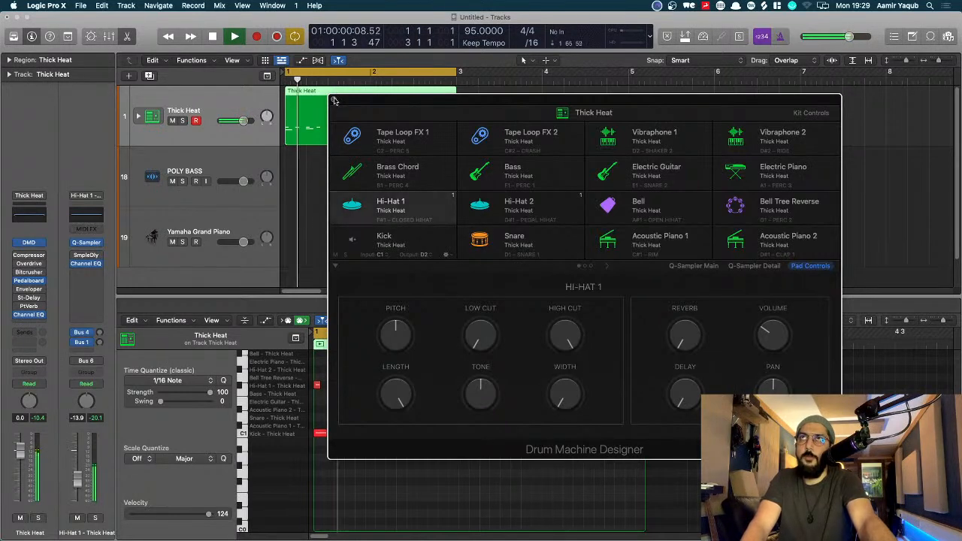
{"action": "key", "text": "space"}
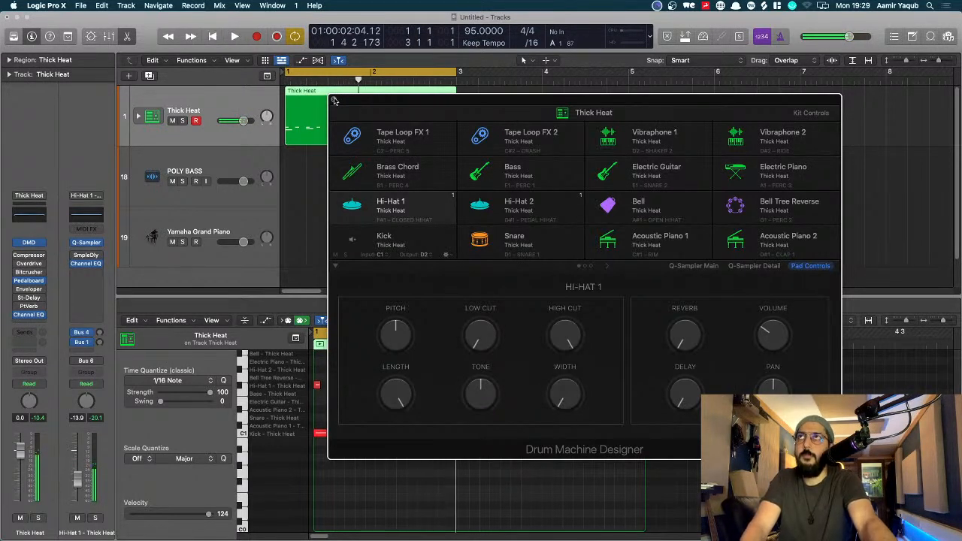
{"action": "left_click", "coordinate": [333, 99]}
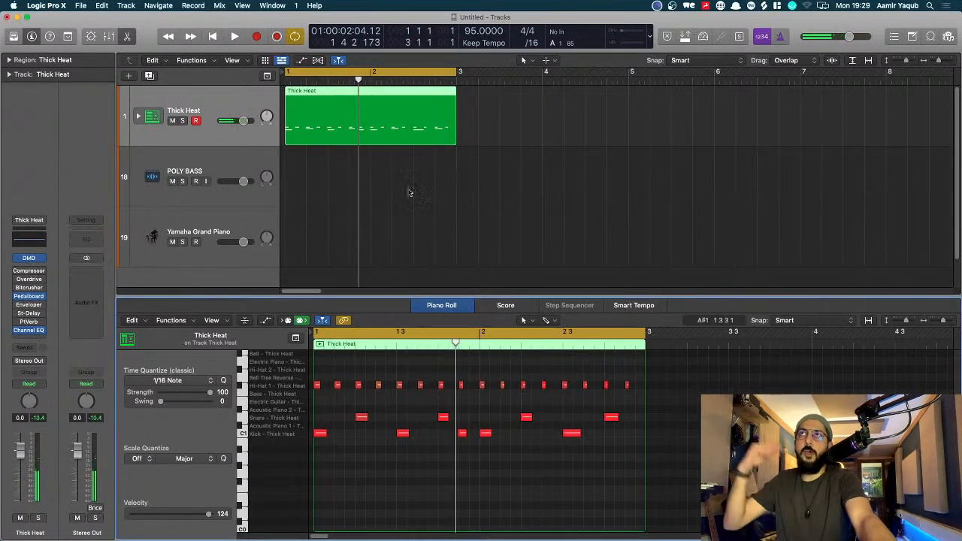
Perform a piano part over the playing drum loop on the Yamaha Grand Piano track, and capture the performance as a region
{"action": "left_click", "coordinate": [255, 215]}
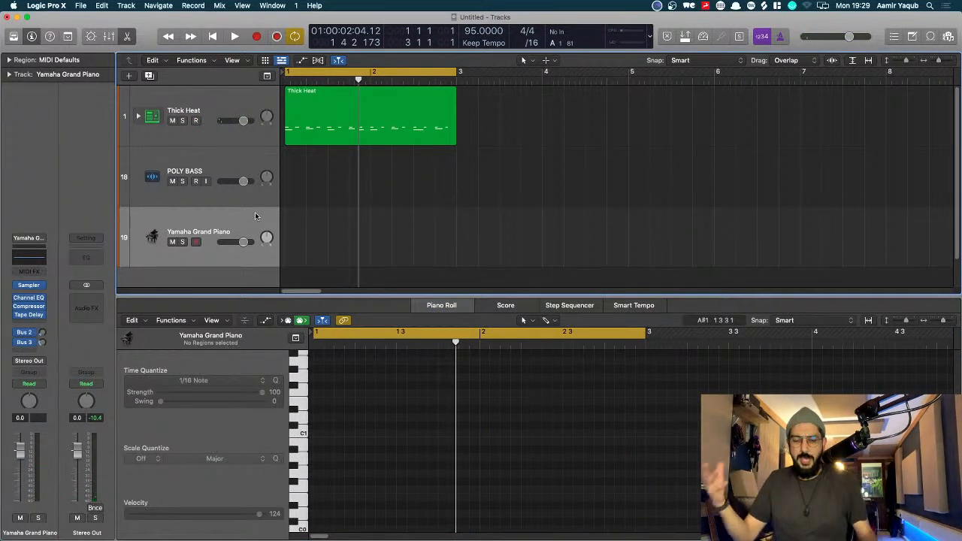
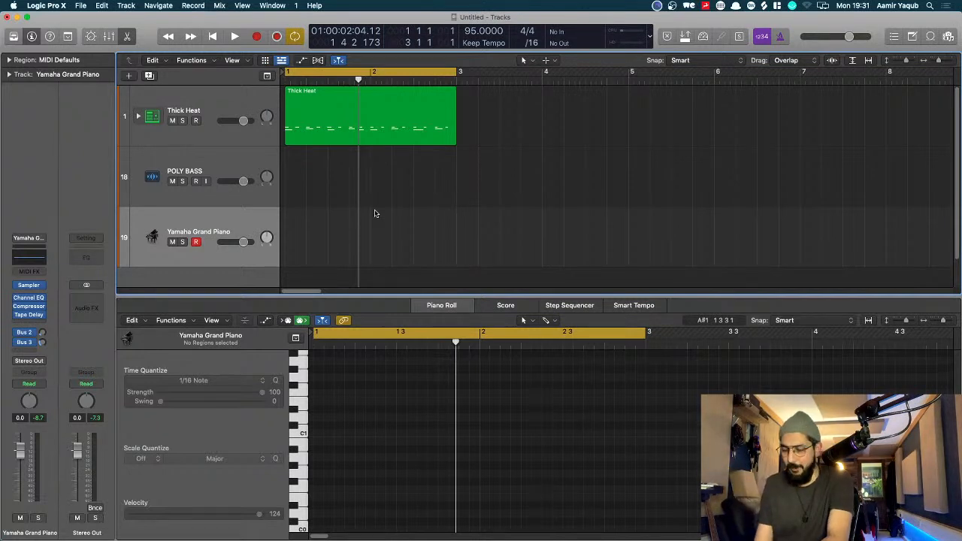
{"action": "key", "text": "space"}
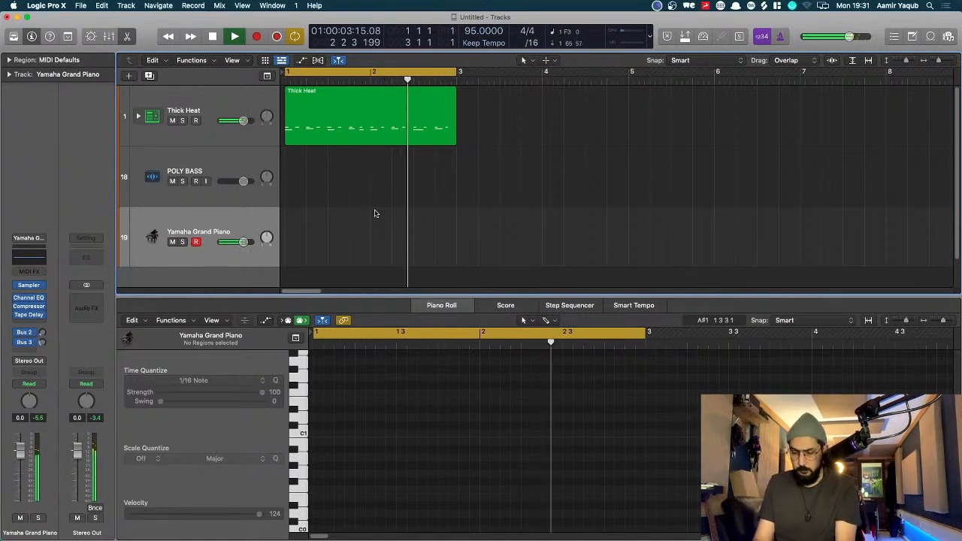
{"action": "key", "text": "space"}
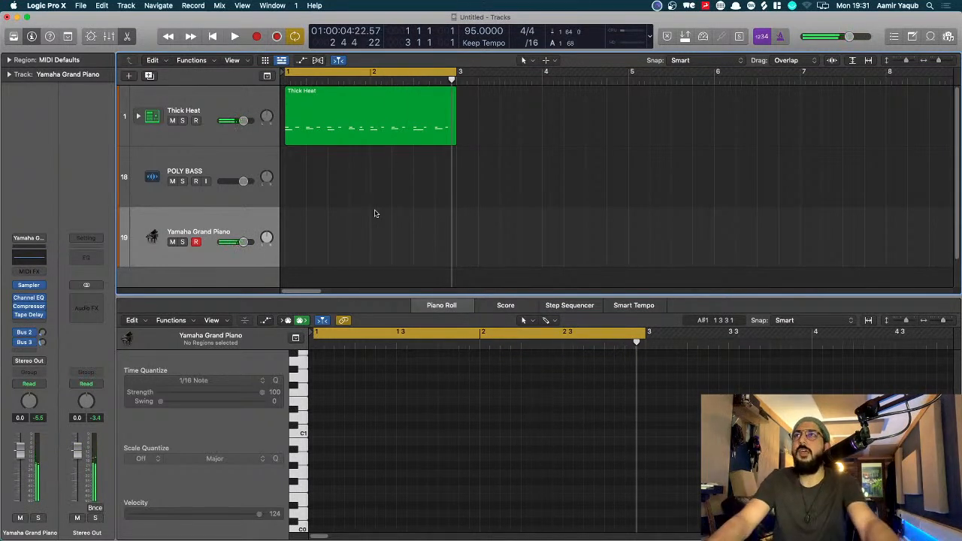
{"action": "left_click", "coordinate": [275, 35]}
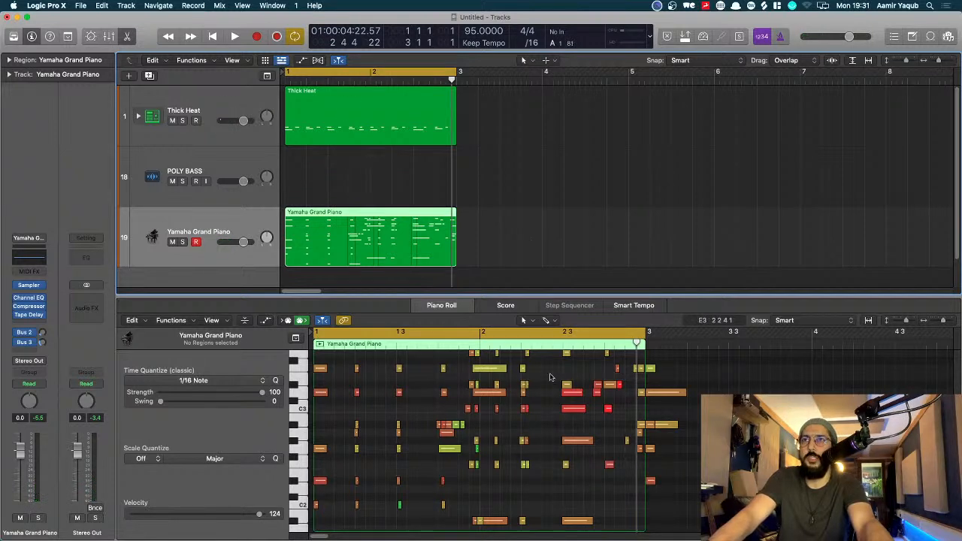
Delete the captured Yamaha Grand Piano region and return the playhead to the start of the project
{"action": "scroll", "coordinate": [546, 449], "scroll_direction": "down", "scroll_amount": 3}
{"action": "scroll", "coordinate": [547, 449], "scroll_direction": "up", "scroll_amount": 3}
{"action": "scroll", "coordinate": [547, 449], "scroll_direction": "down", "scroll_amount": 3}
{"action": "scroll", "coordinate": [547, 449], "scroll_direction": "up", "scroll_amount": 3}
{"action": "scroll", "coordinate": [546, 449], "scroll_direction": "down", "scroll_amount": 3}
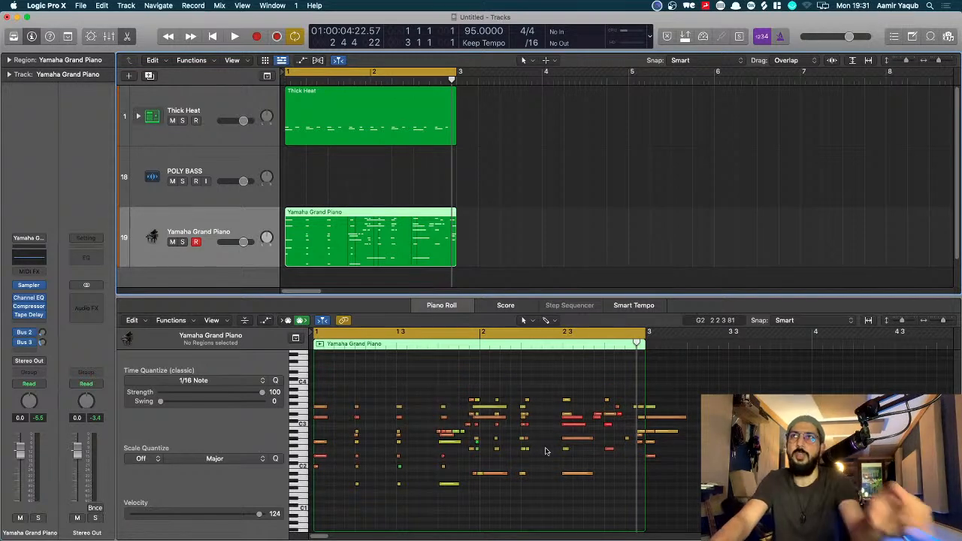
{"action": "left_click", "coordinate": [538, 237]}
{"action": "left_click", "coordinate": [443, 243]}
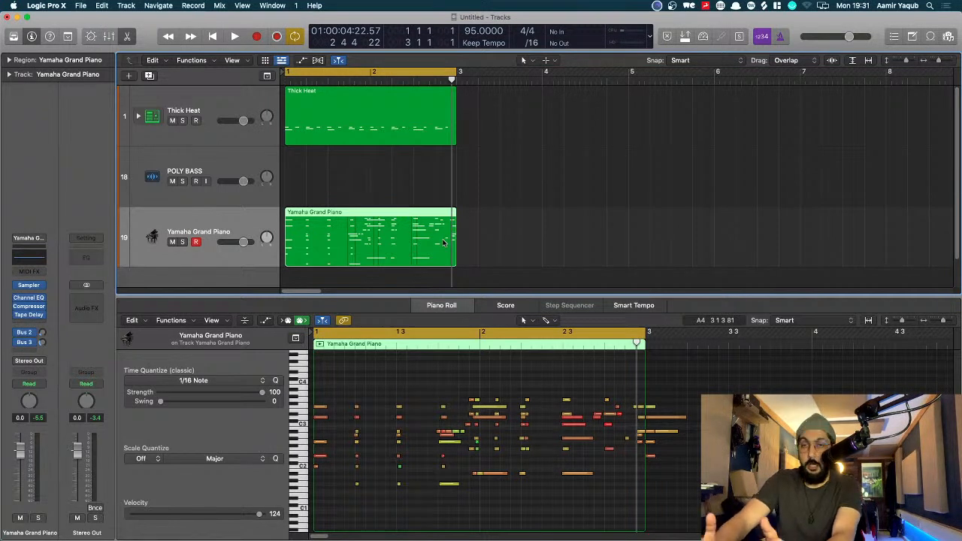
{"action": "key", "text": "Delete"}
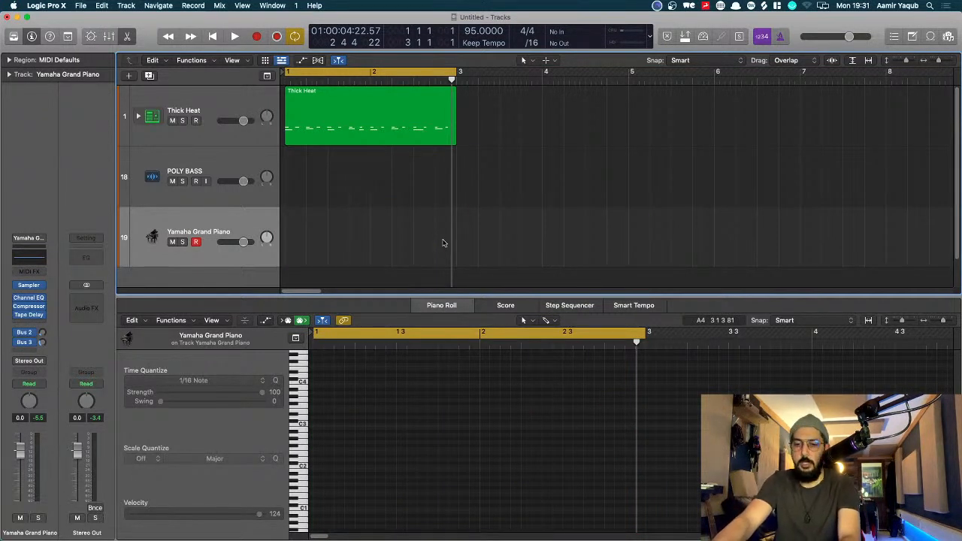
{"action": "key", "text": "Return"}
{"action": "scroll", "coordinate": [443, 242], "scroll_direction": "right", "scroll_amount": 3}
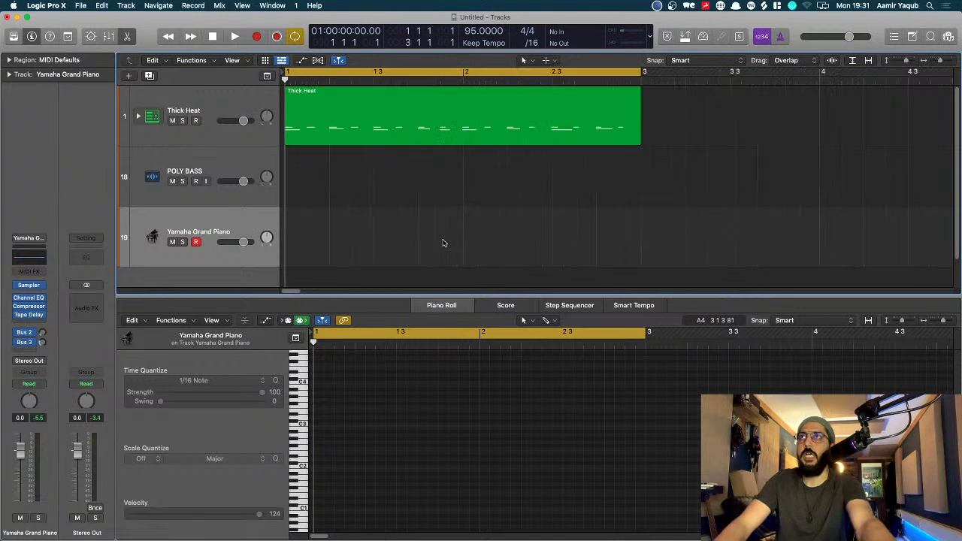
Set the project tempo to 97 BPM and play the start of the drum loop
{"action": "scroll", "coordinate": [444, 241], "scroll_direction": "up", "scroll_amount": 2}
{"action": "scroll", "coordinate": [443, 240], "scroll_direction": "down", "scroll_amount": 1}
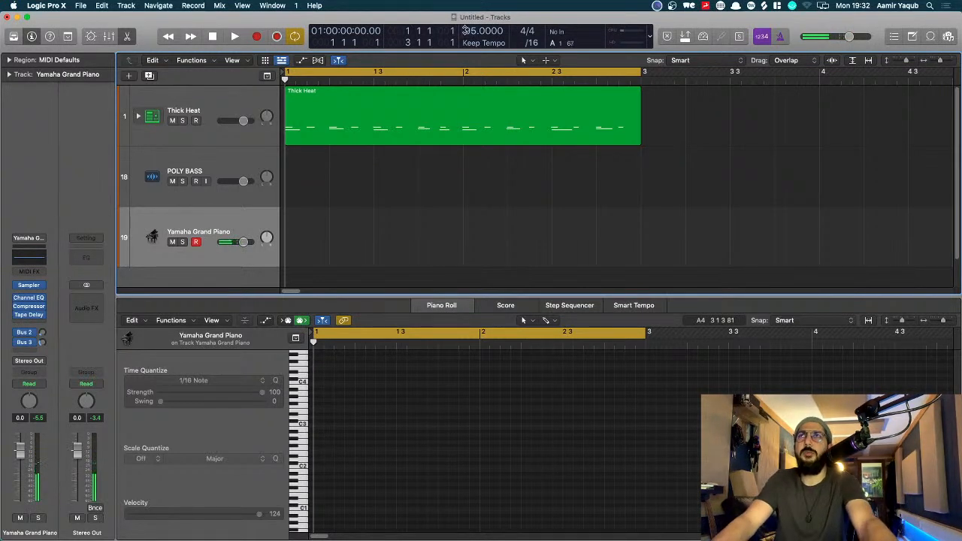
{"action": "double_click", "coordinate": [466, 30]}
{"action": "type", "text": "97"}
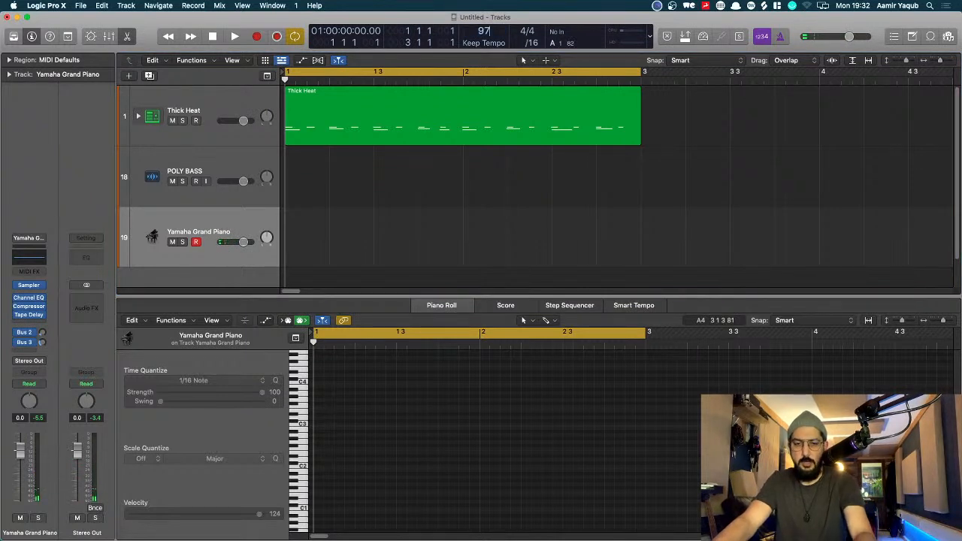
{"action": "key", "text": "Return"}
{"action": "key", "text": "space"}
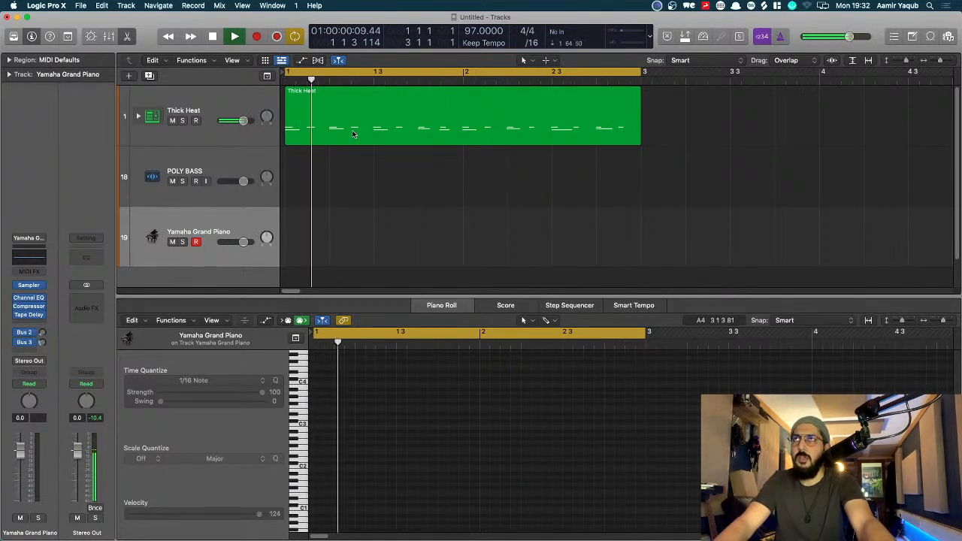
{"action": "key", "text": "space"}
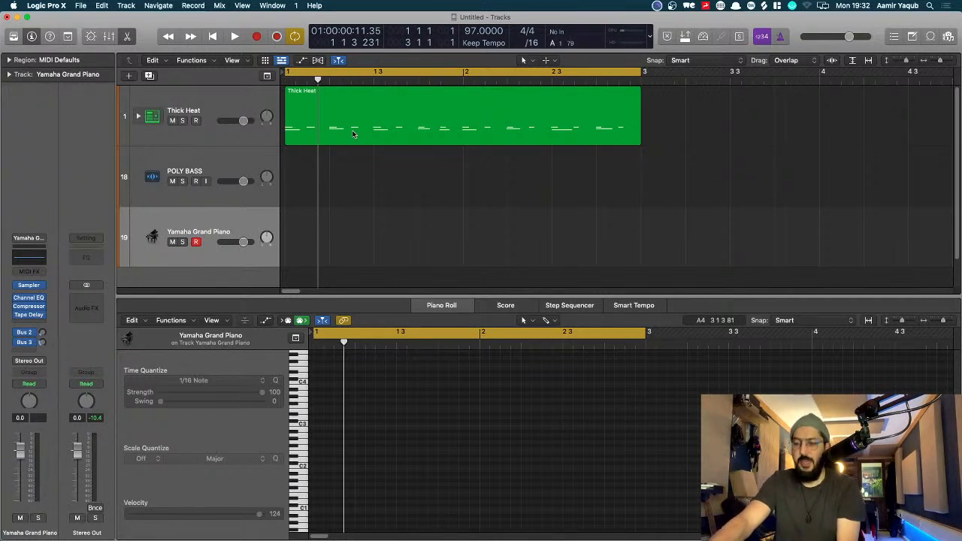
Record a trial piano take over the two-bar loop on the Yamaha Grand Piano track, and delete the recorded region
{"action": "key", "text": "r"}
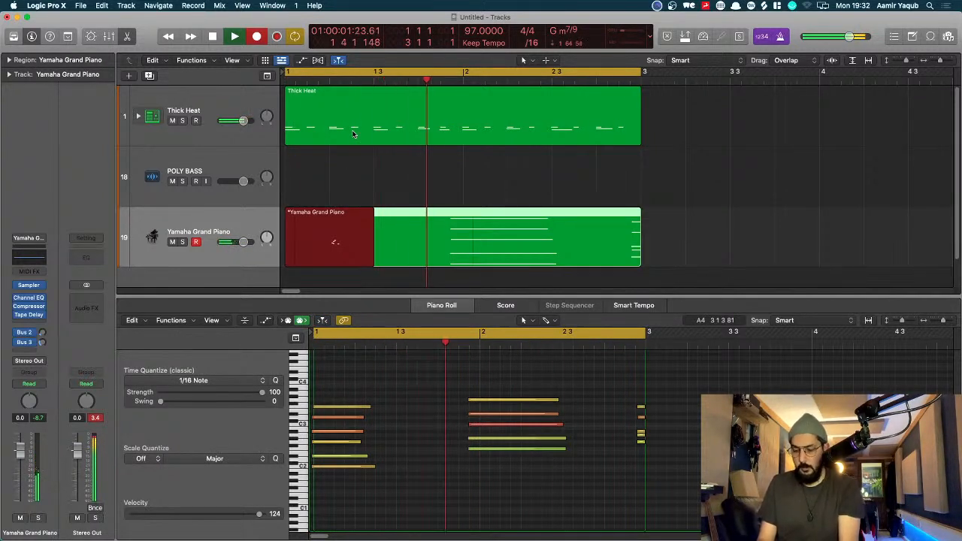
{"action": "key", "text": "space"}
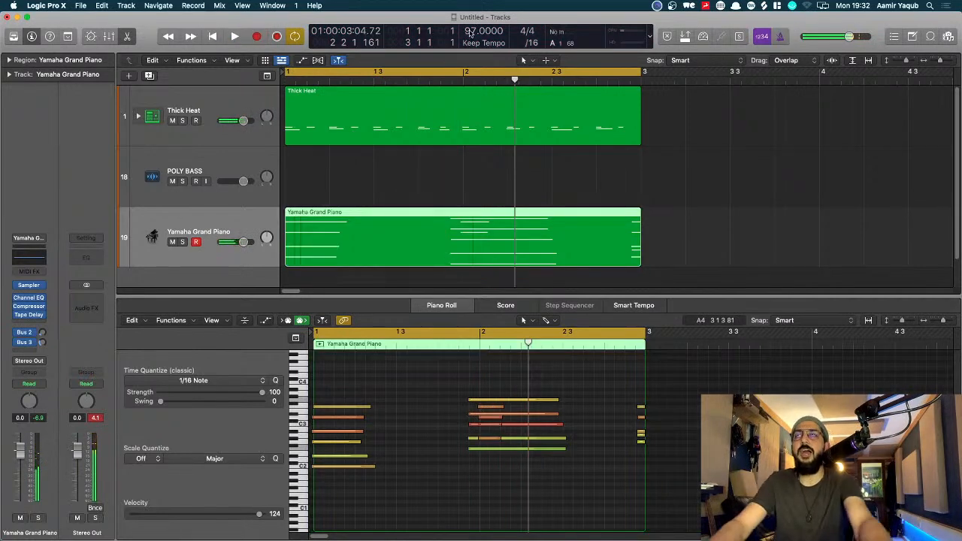
{"action": "key", "text": "super+Left"}
{"action": "key", "text": "super+Left"}
{"action": "left_click_drag", "start_coordinate": [540, 160], "coordinate": [354, 222]}
{"action": "key", "text": "Delete"}
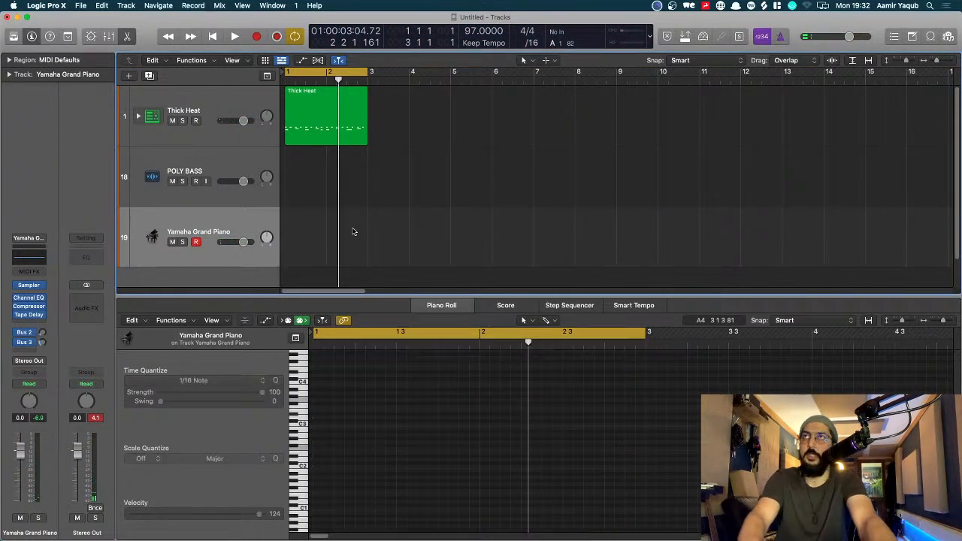
{"action": "left_click", "coordinate": [318, 113]}
{"action": "key", "text": "super+r"}
{"action": "left_click_drag", "start_coordinate": [363, 78], "coordinate": [451, 81]}
{"action": "left_click", "coordinate": [554, 145]}
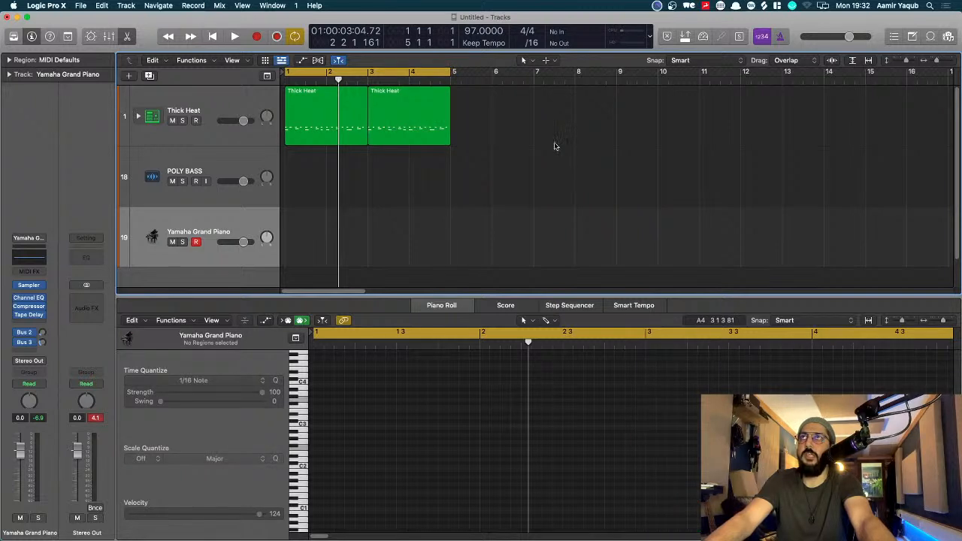
{"action": "left_click", "coordinate": [406, 130]}
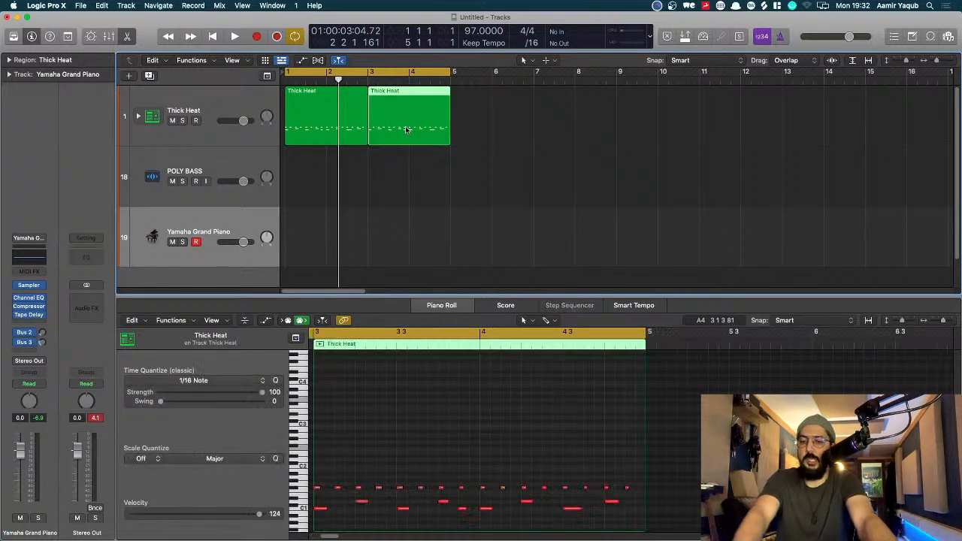
{"action": "key", "text": "Delete"}
{"action": "left_click_drag", "start_coordinate": [448, 73], "coordinate": [368, 79]}
Repeat the Thick Heat region once into bars 3 and 4, and set the cycle range to span both regions
{"action": "left_click", "coordinate": [330, 125]}
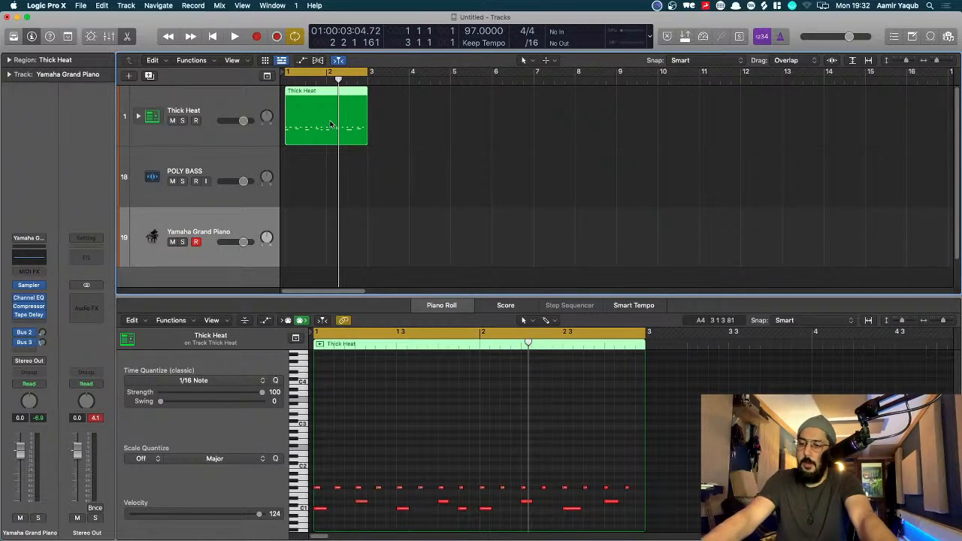
{"action": "key", "text": "super+r"}
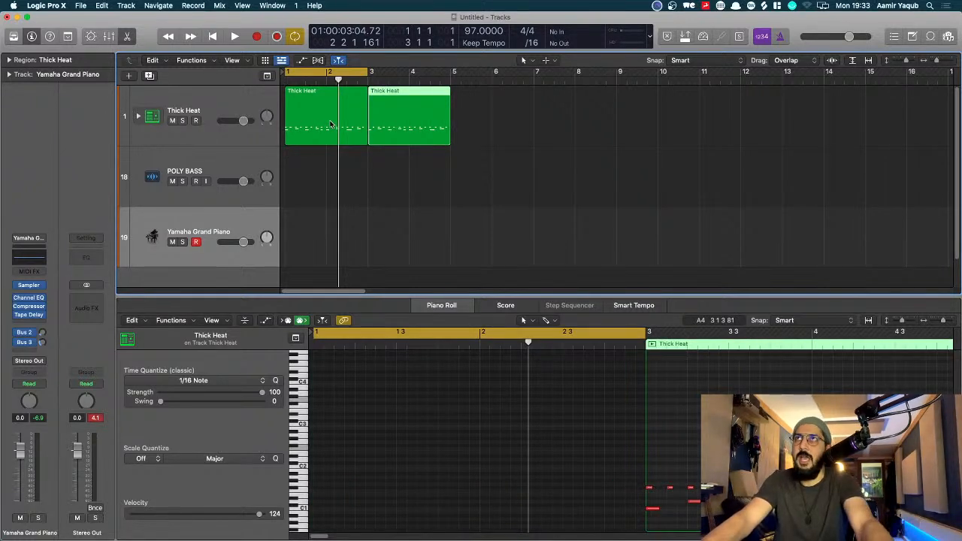
{"action": "key", "text": "super+a"}
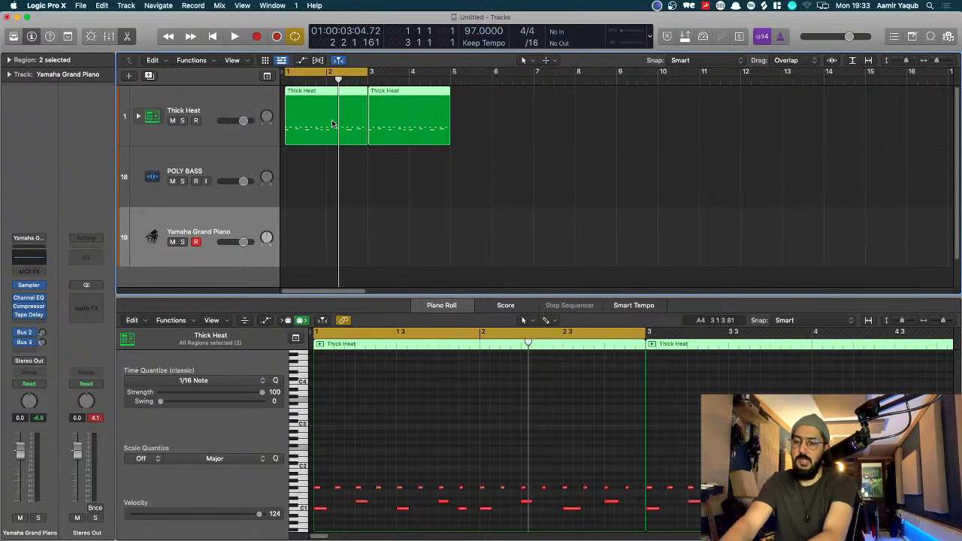
{"action": "key", "text": "super+u"}
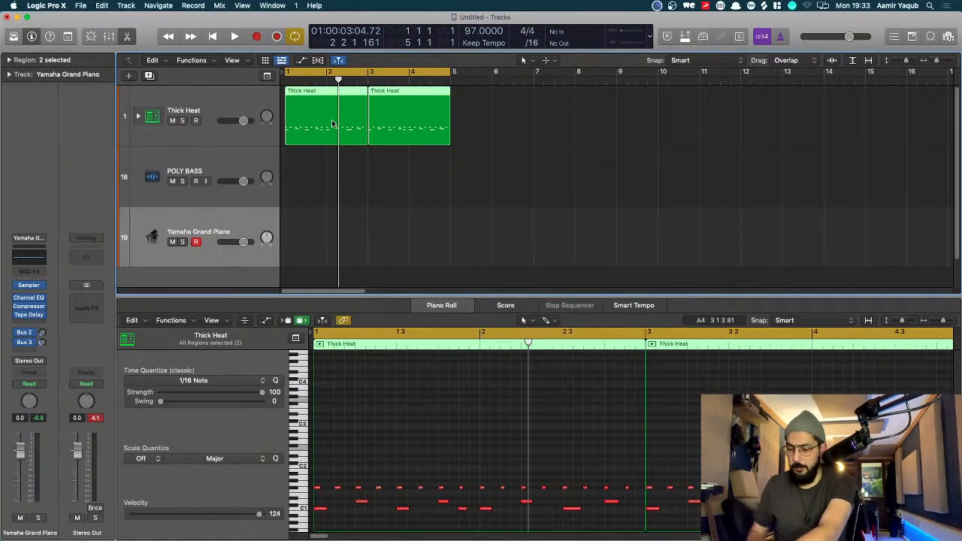
Record a four-bar chord part over the drums on the Yamaha Grand Piano track
{"action": "key", "text": "r"}
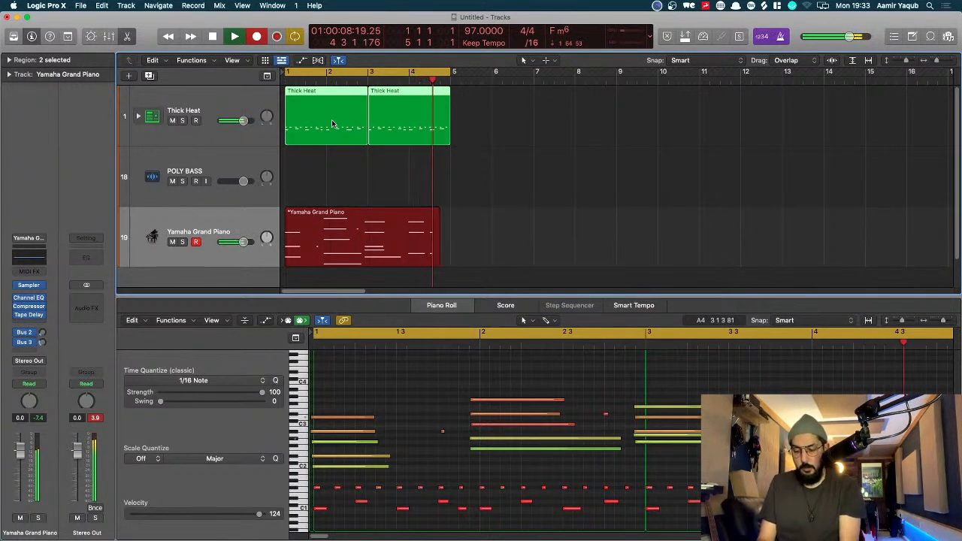
{"action": "key", "text": "space"}
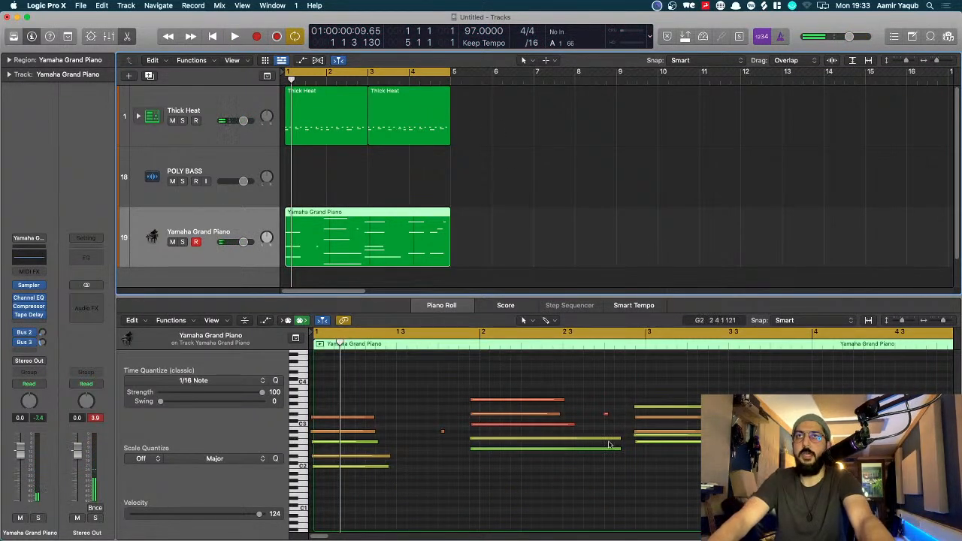
{"action": "scroll", "coordinate": [609, 444], "scroll_direction": "down", "scroll_amount": 3}
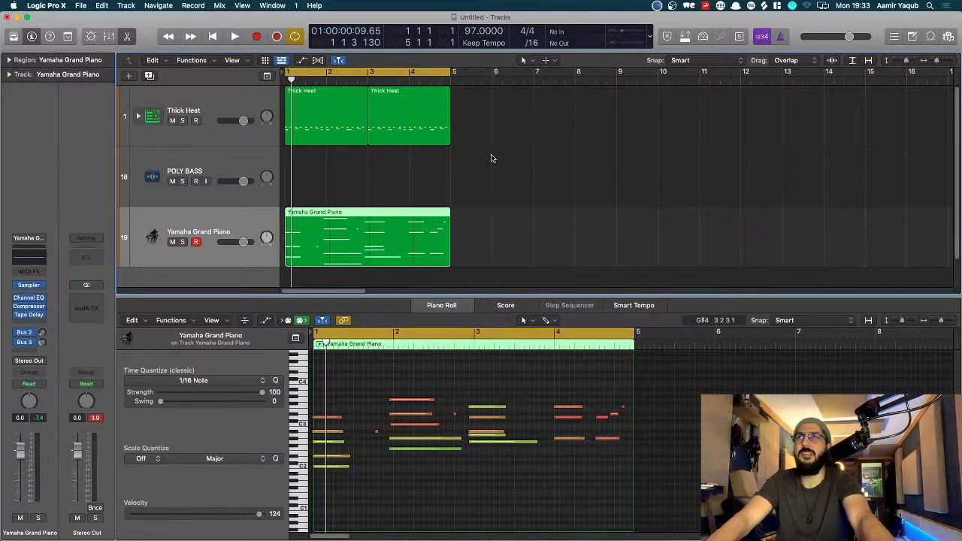
Quantize the five notes of the first piano chord in bar 1 to 1/16 notes, and play the loop back
{"action": "key", "text": "space"}
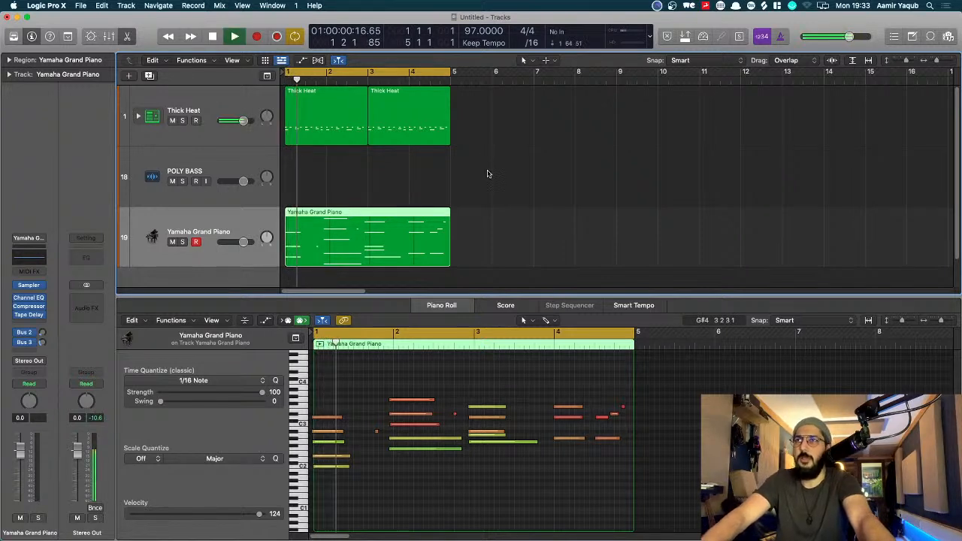
{"action": "key", "text": "space"}
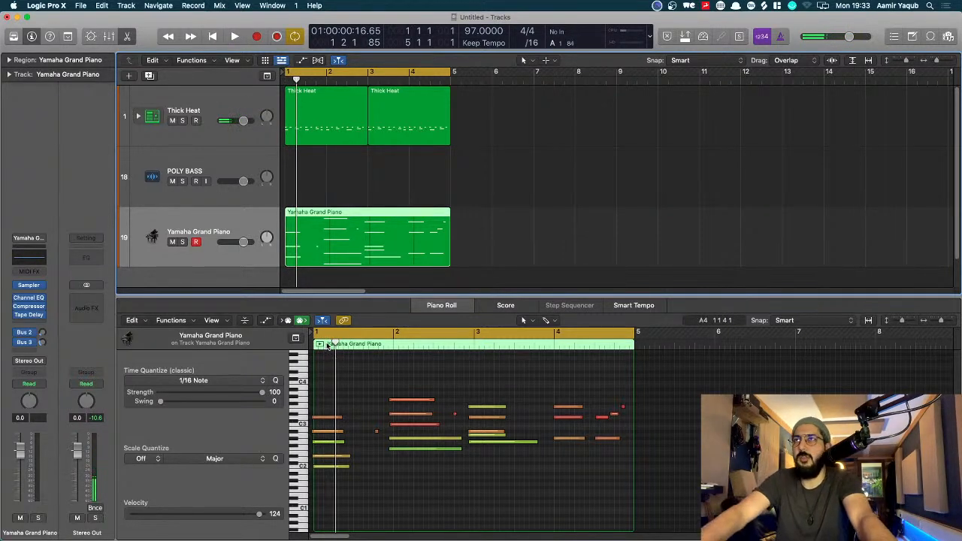
{"action": "left_click_drag", "start_coordinate": [329, 392], "coordinate": [348, 511]}
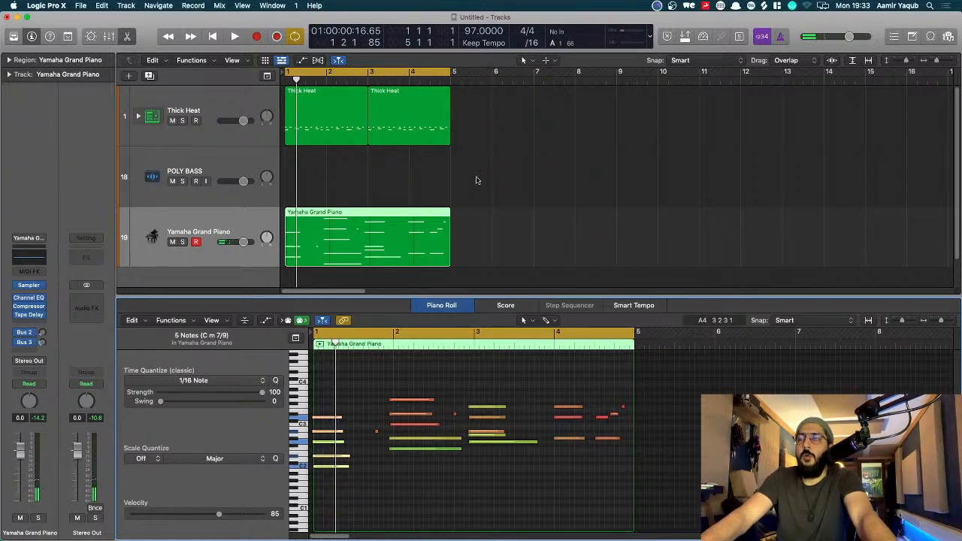
{"action": "left_click", "coordinate": [275, 381]}
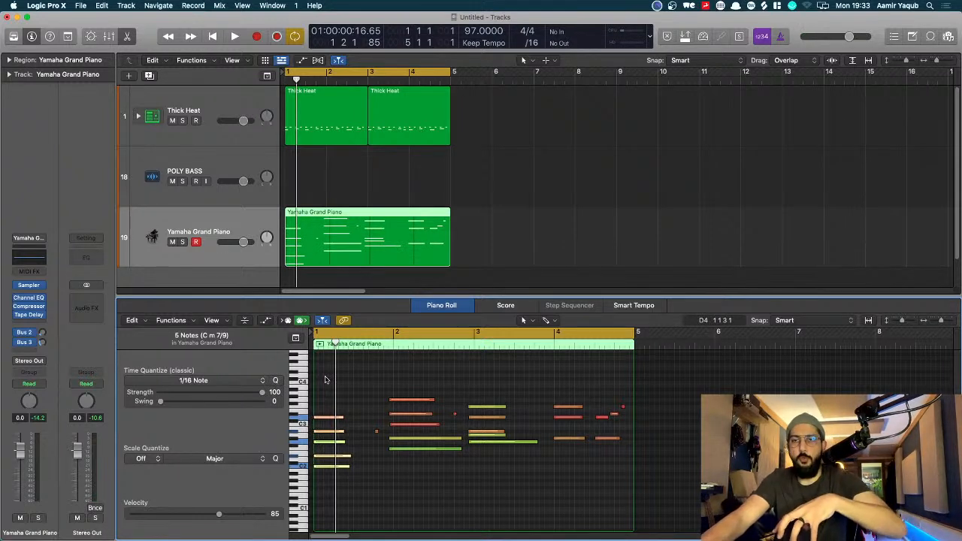
{"action": "key", "text": "space"}
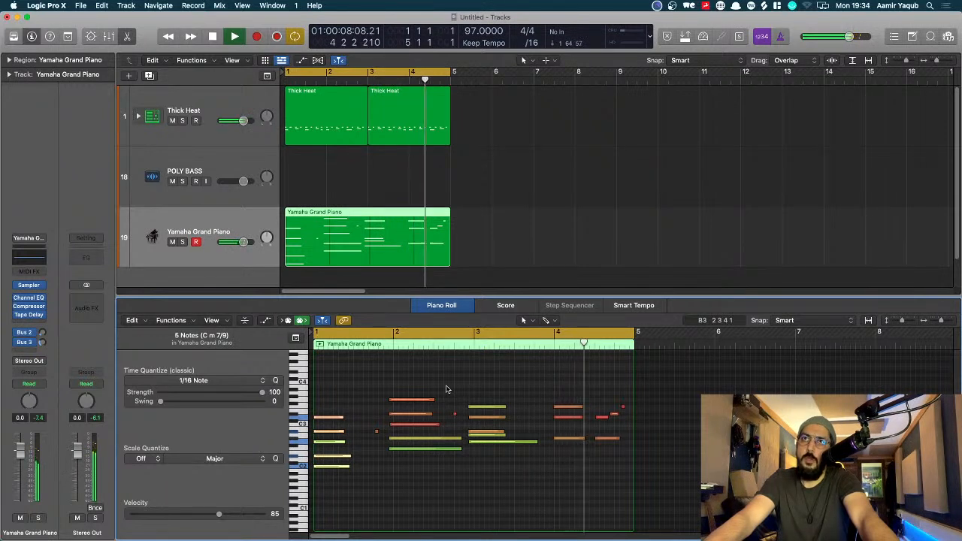
{"action": "key", "text": "space"}
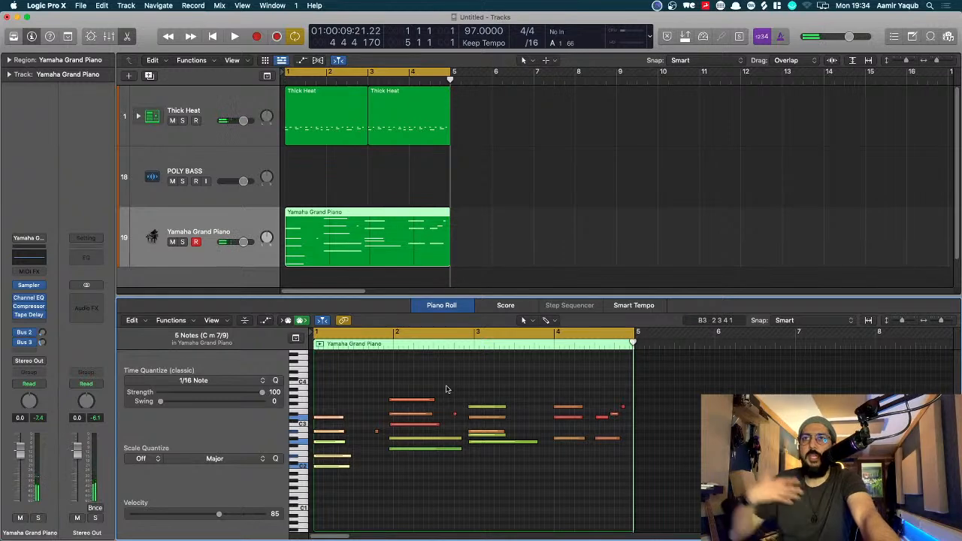
Play the four-bar loop repeatedly and rehearse a piano melody over the chords without recording
{"action": "left_click", "coordinate": [488, 262]}
{"action": "left_click", "coordinate": [390, 245]}
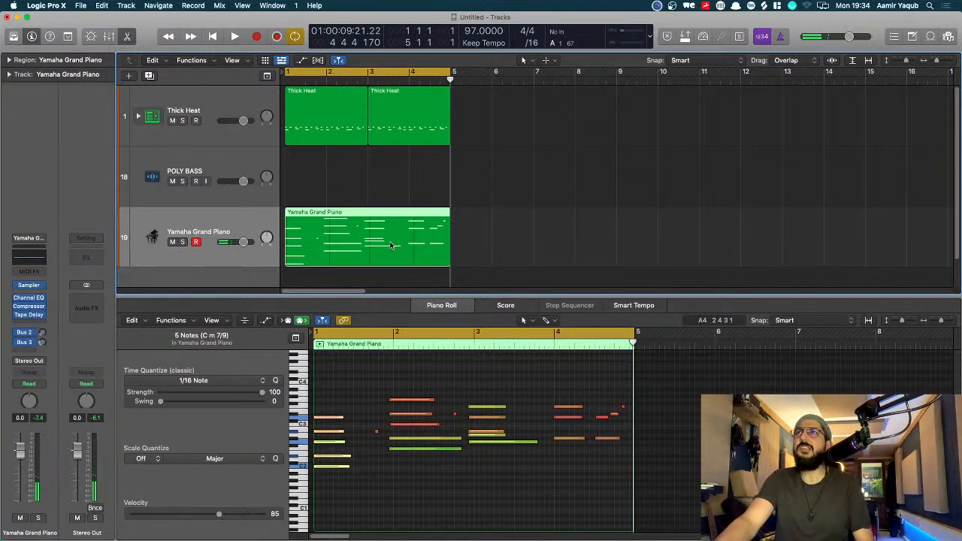
{"action": "key", "text": "space"}
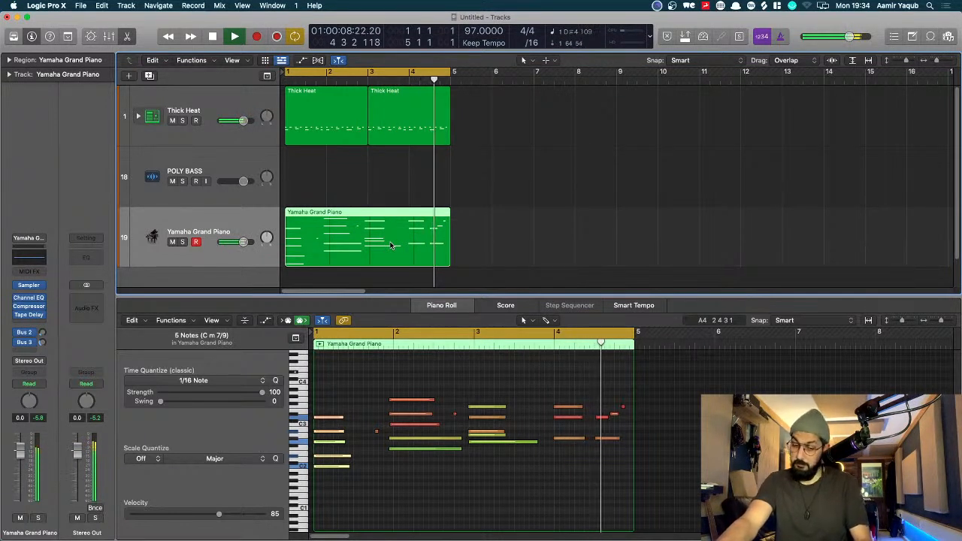
{"action": "key", "text": "space"}
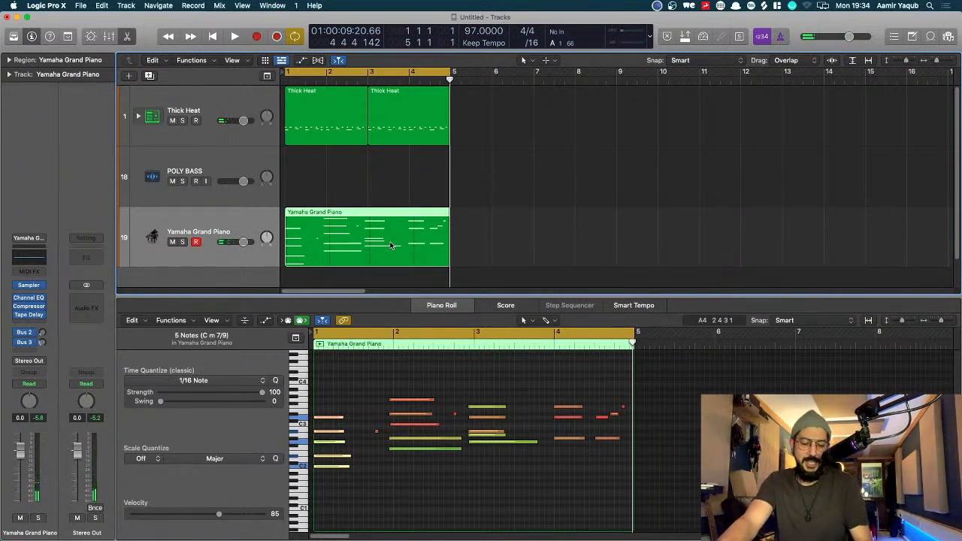
{"action": "key", "text": "space"}
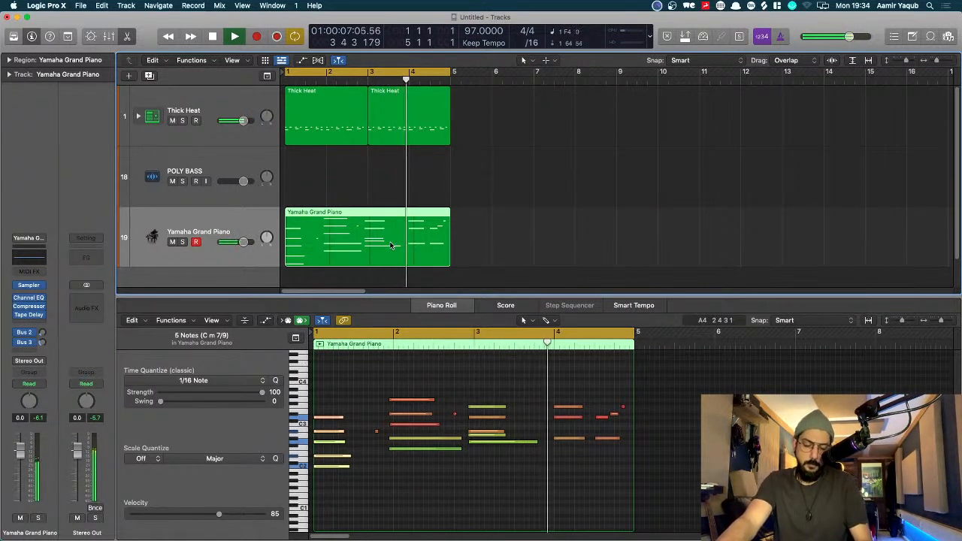
{"action": "key", "text": "space"}
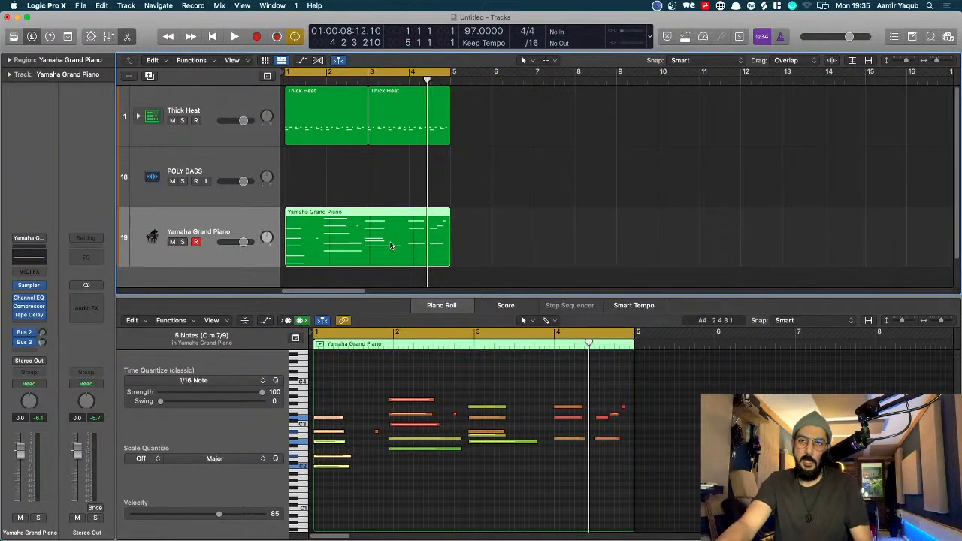
Record a higher melody line over the chords, merging it into the existing Yamaha Grand Piano region
{"action": "key", "text": "r"}
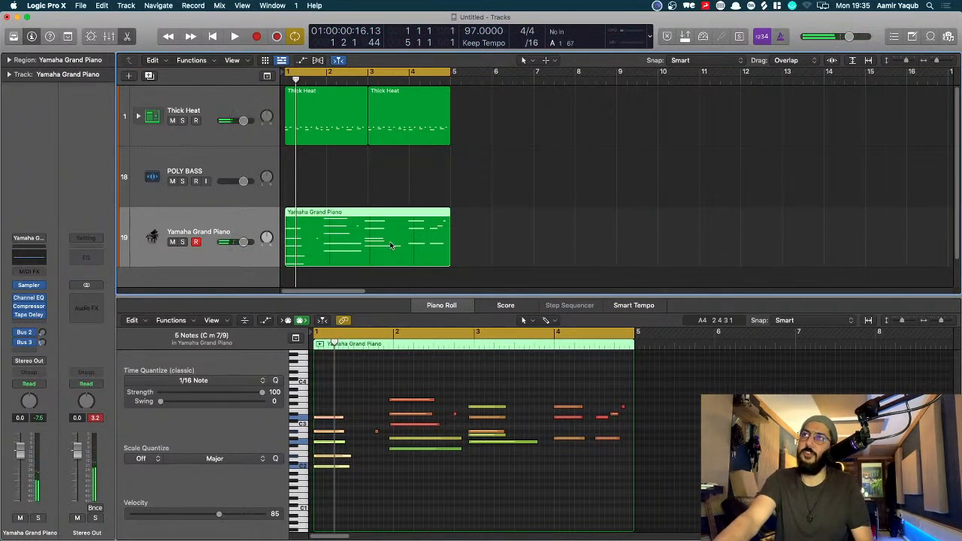
{"action": "key", "text": "r"}
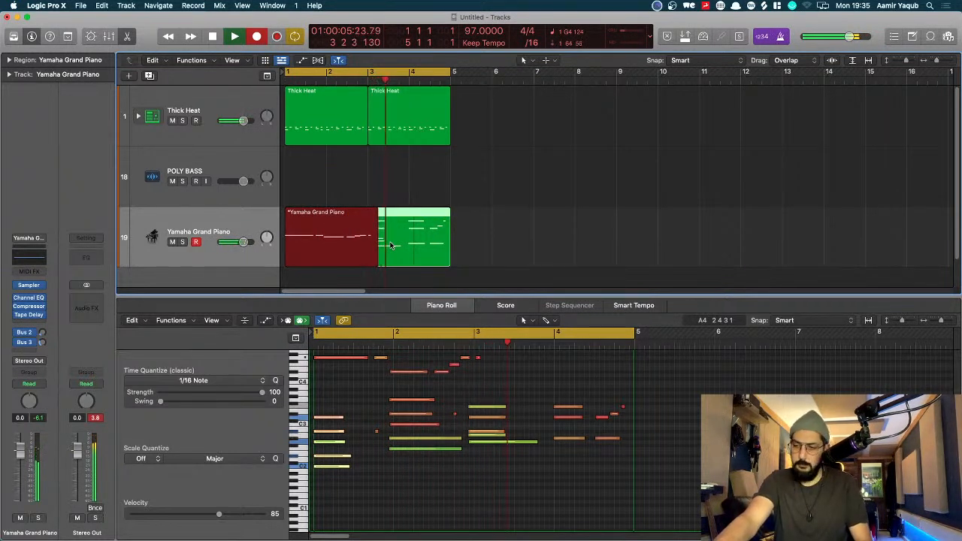
{"action": "key", "text": "space"}
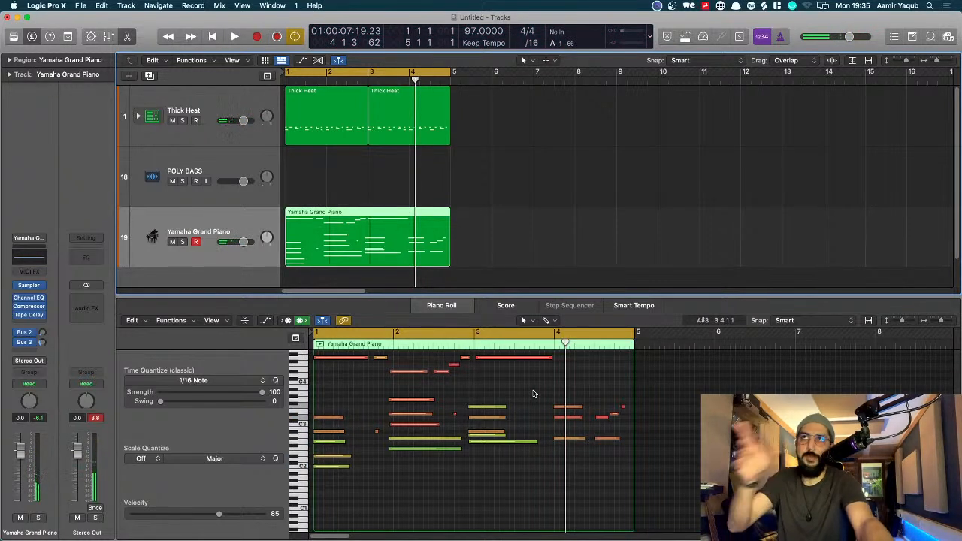
Lower the long G4 melody note in bar 3 by two semitones to F4, and play the loop back
{"action": "scroll", "coordinate": [532, 391], "scroll_direction": "up", "scroll_amount": 3}
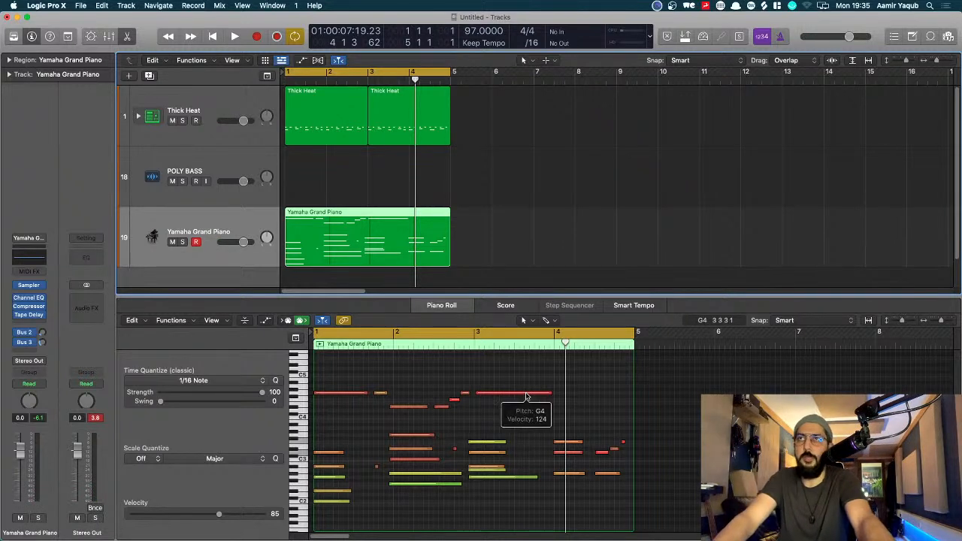
{"action": "left_click", "coordinate": [526, 396]}
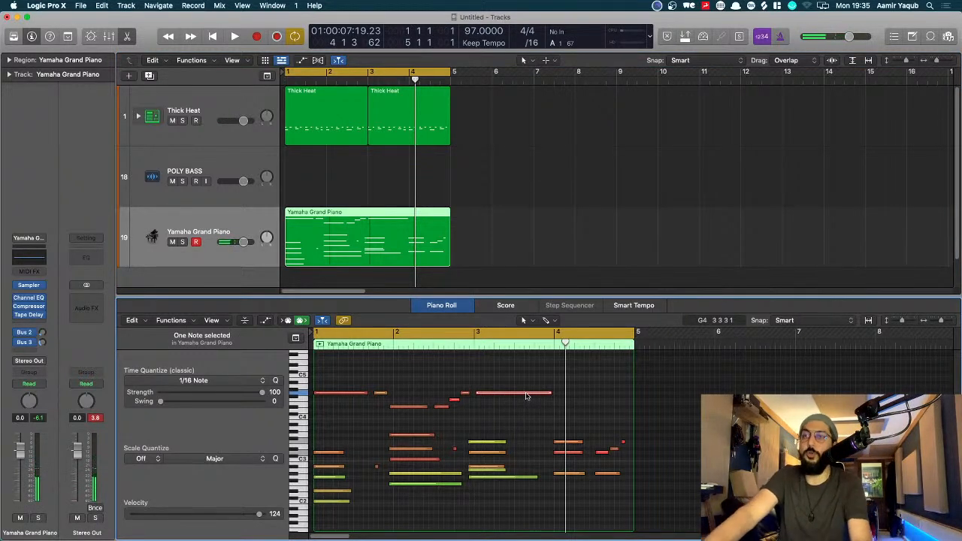
{"action": "left_click_drag", "start_coordinate": [525, 393], "coordinate": [526, 396]}
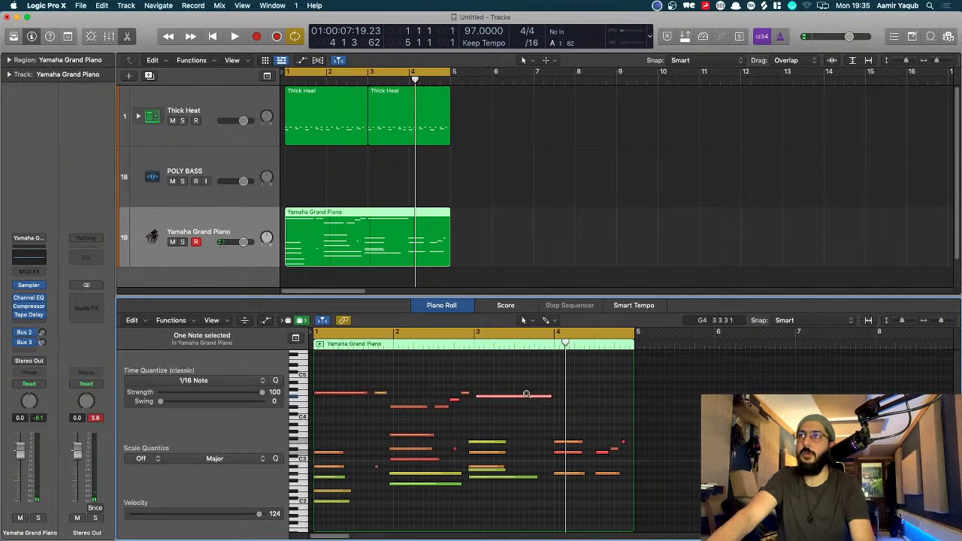
{"action": "key", "text": "alt+Down"}
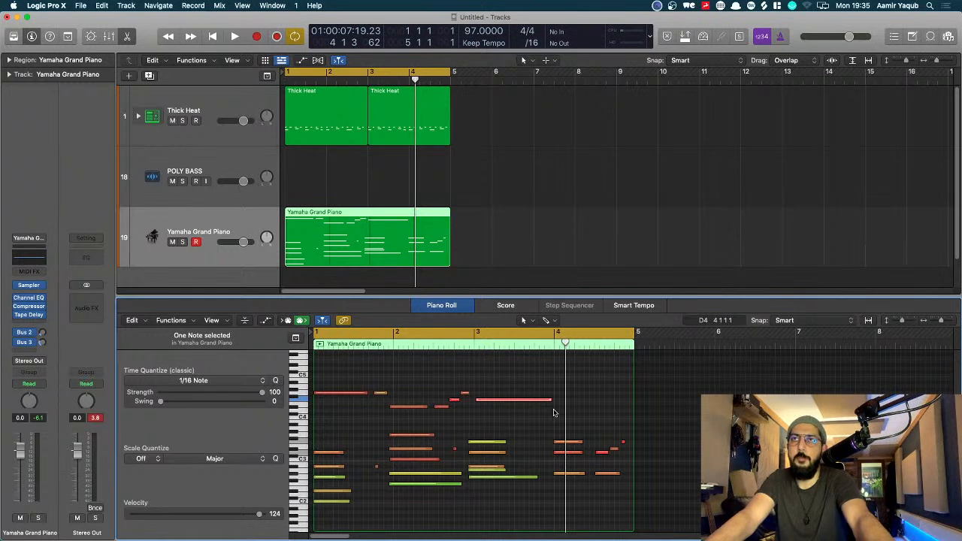
{"action": "key", "text": "space"}
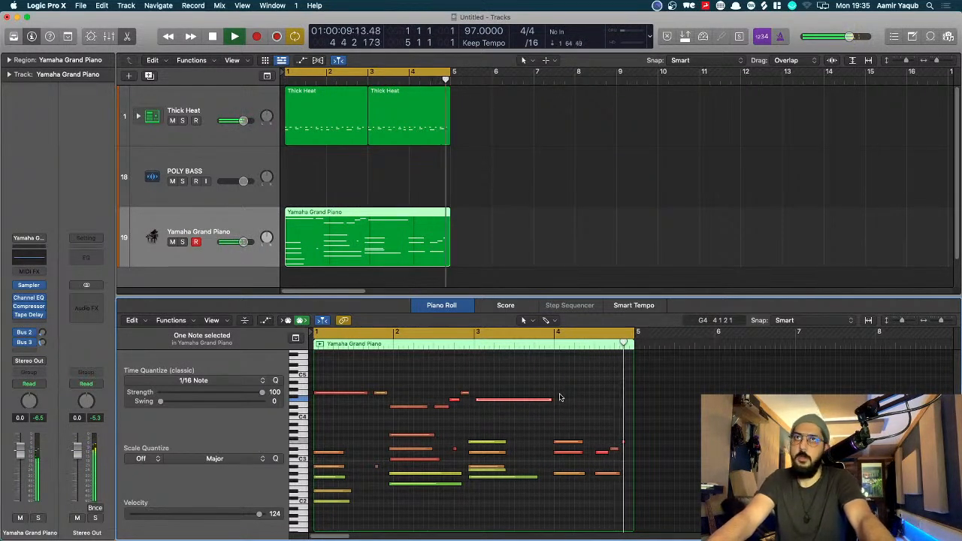
Set the cycle range to bars 3 and 4 from the second Thick Heat region, and record the melody's ending into the Yamaha Grand Piano region
{"action": "key", "text": "space"}
{"action": "left_click", "coordinate": [559, 397]}
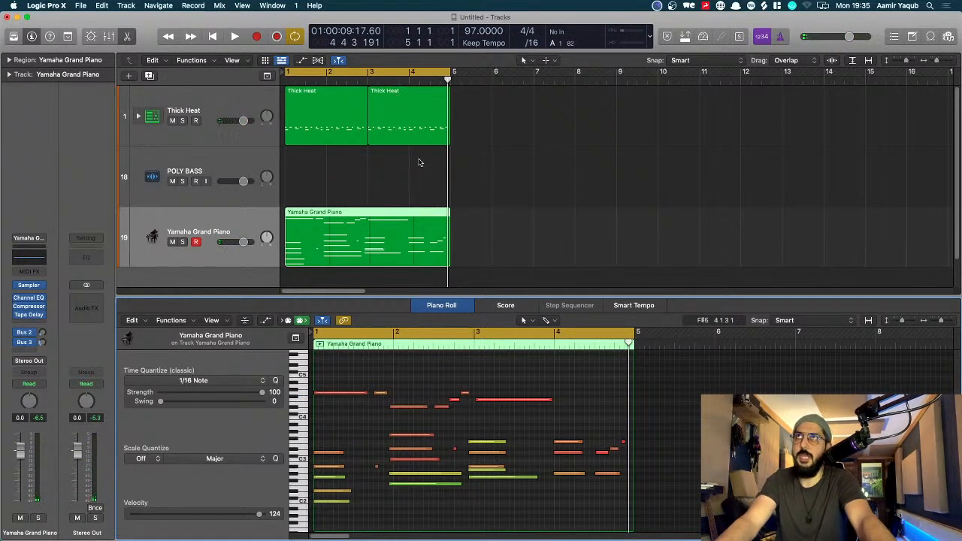
{"action": "left_click", "coordinate": [420, 126]}
{"action": "key", "text": "super+u"}
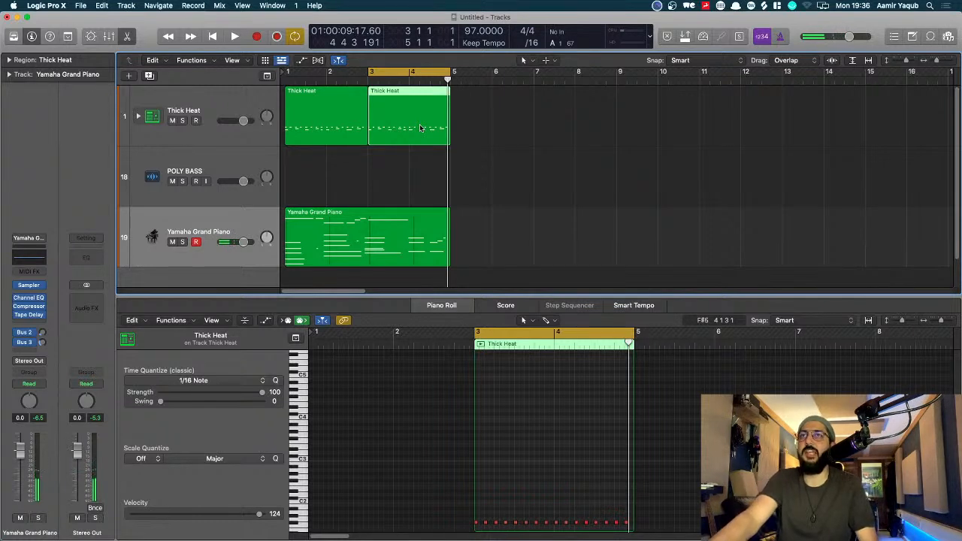
{"action": "key", "text": "r"}
{"action": "key", "text": "space"}
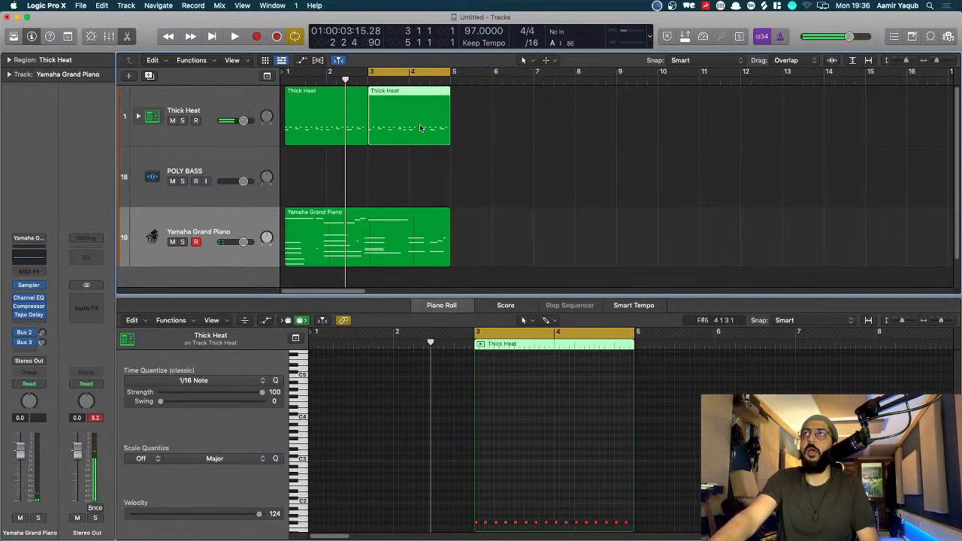
{"action": "key", "text": "r"}
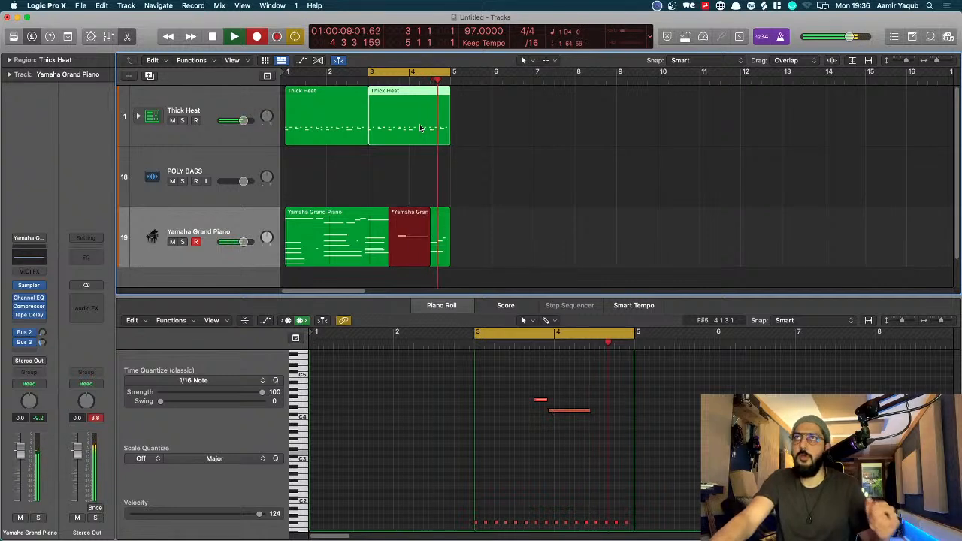
{"action": "key", "text": "space"}
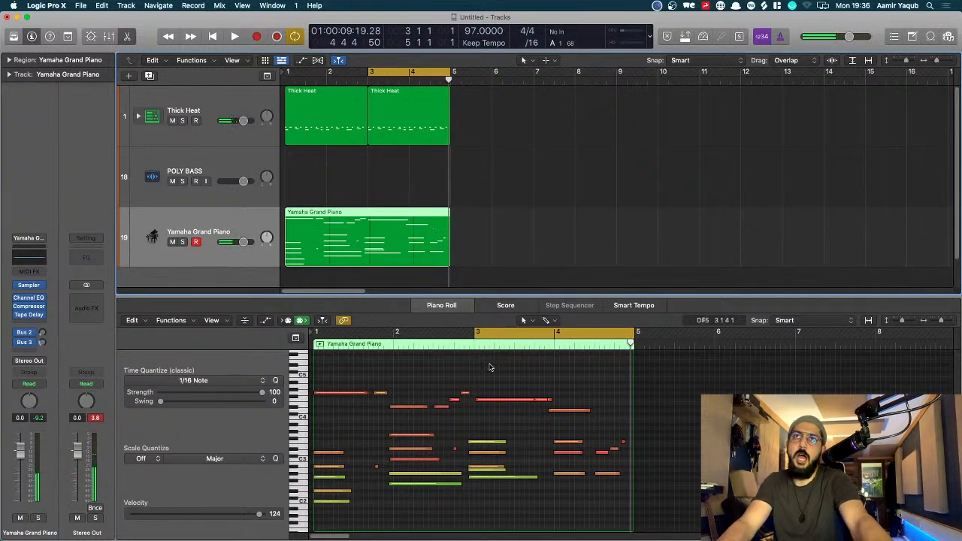
Shorten the long F4 melody note in bar 3, and copy the three short top notes ending bar 4 up one octave
{"action": "left_click_drag", "start_coordinate": [603, 430], "coordinate": [624, 453]}
{"action": "left_click", "coordinate": [526, 400]}
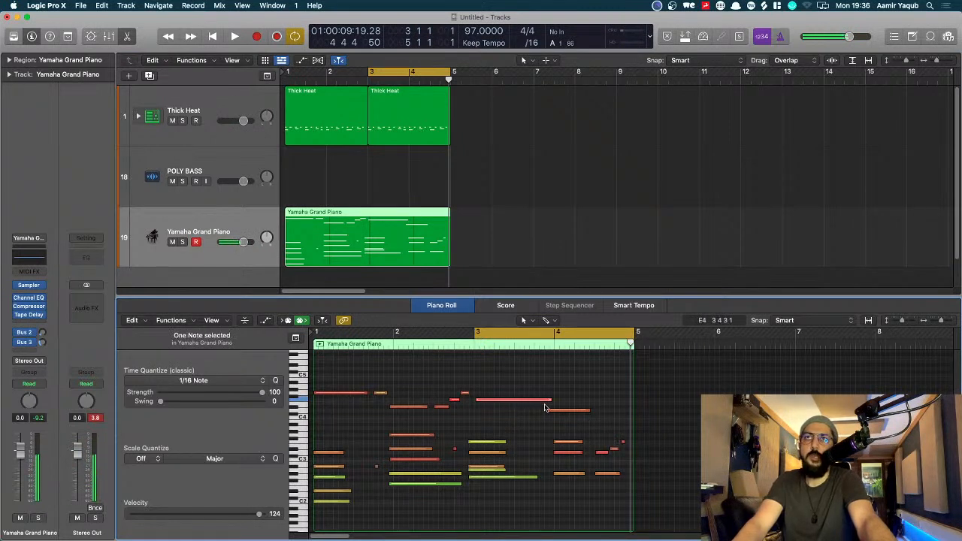
{"action": "left_click_drag", "start_coordinate": [549, 399], "coordinate": [528, 407]}
{"action": "left_click", "coordinate": [602, 438]}
{"action": "left_click_drag", "start_coordinate": [601, 439], "coordinate": [604, 416]}
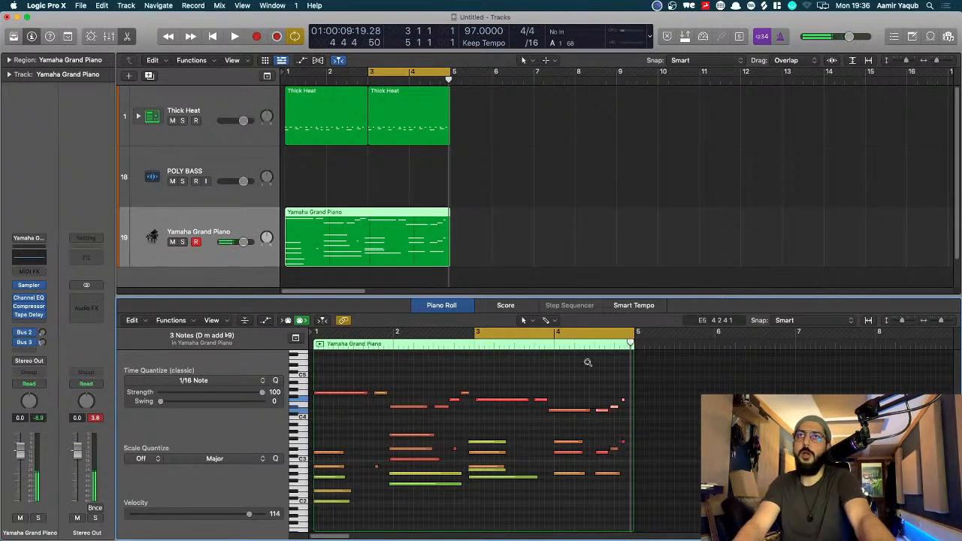
Set the cycle range to bars 1 through 4 from both Thick Heat regions, and play the loop back
{"action": "left_click", "coordinate": [537, 105]}
{"action": "left_click_drag", "start_coordinate": [537, 105], "coordinate": [345, 118]}
{"action": "key", "text": "super+u"}
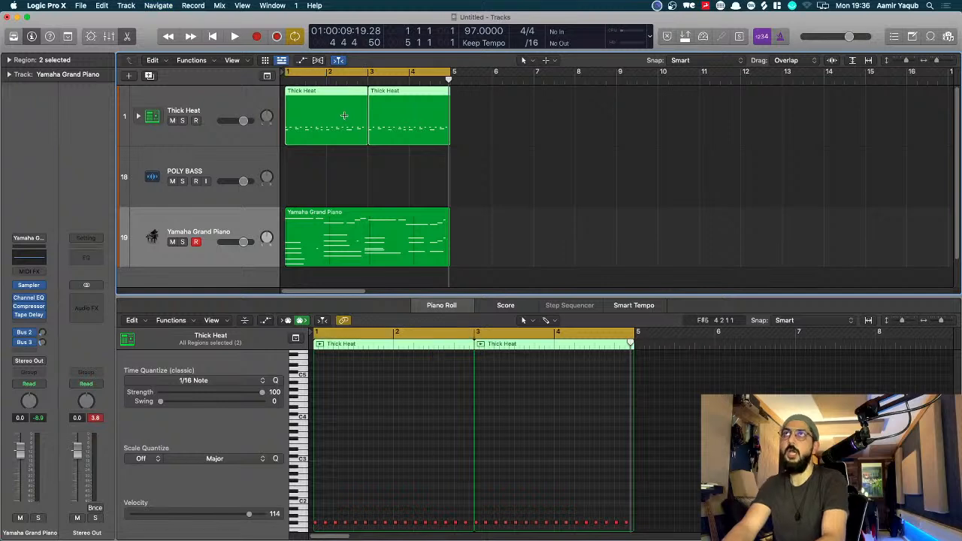
{"action": "key", "text": "space"}
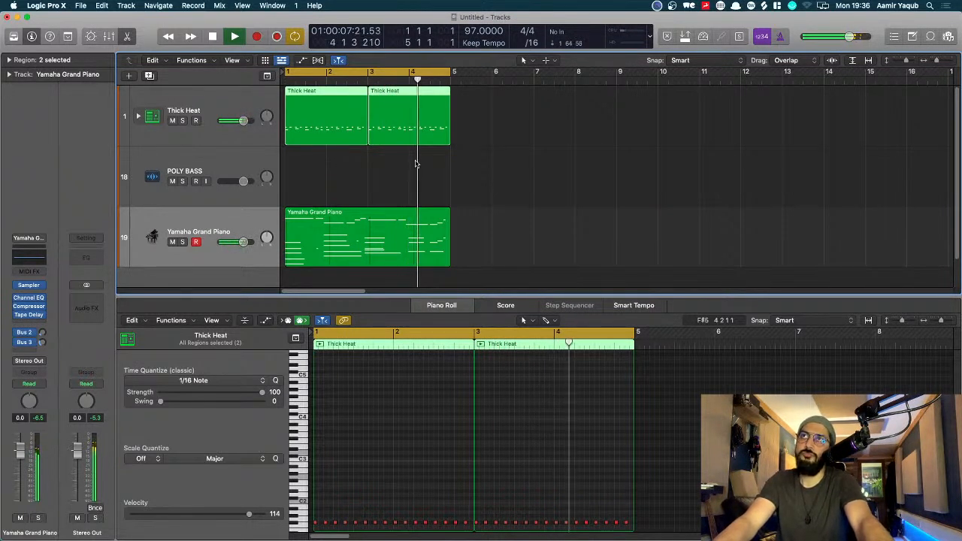
{"action": "key", "text": "space"}
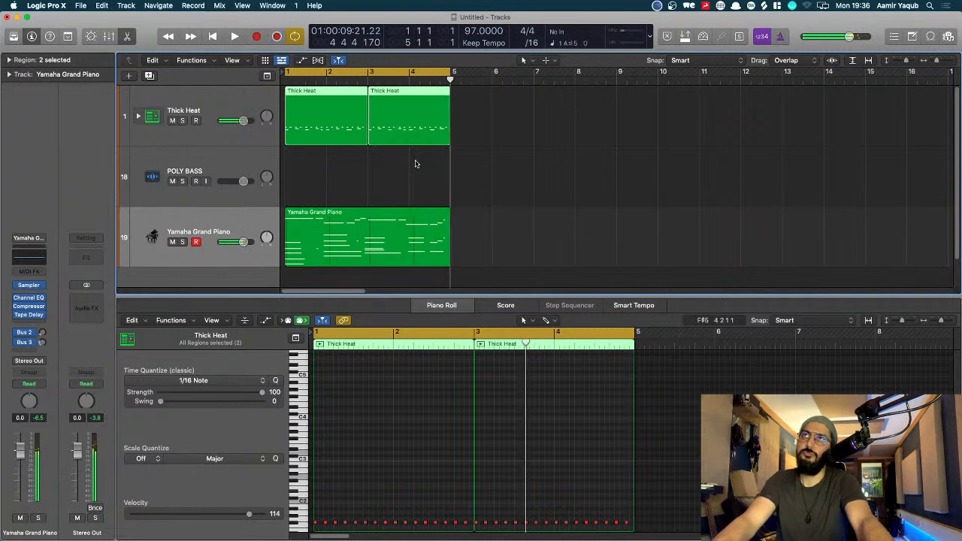
Join the two Thick Heat regions into one, and repeat the drum and piano regions once from bar 5
{"action": "left_click", "coordinate": [546, 156]}
{"action": "left_click_drag", "start_coordinate": [538, 133], "coordinate": [328, 120]}
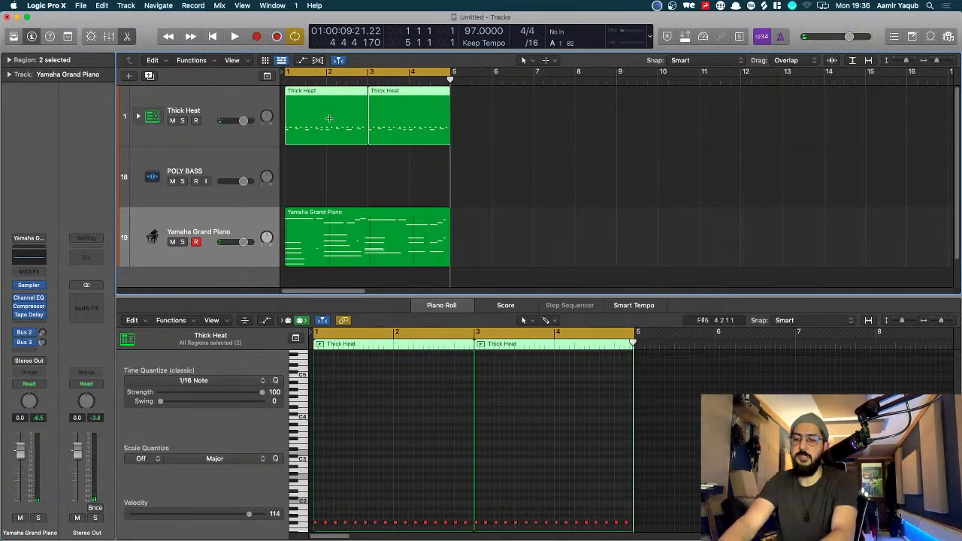
{"action": "key", "text": "super+j"}
{"action": "left_click_drag", "start_coordinate": [511, 113], "coordinate": [379, 239]}
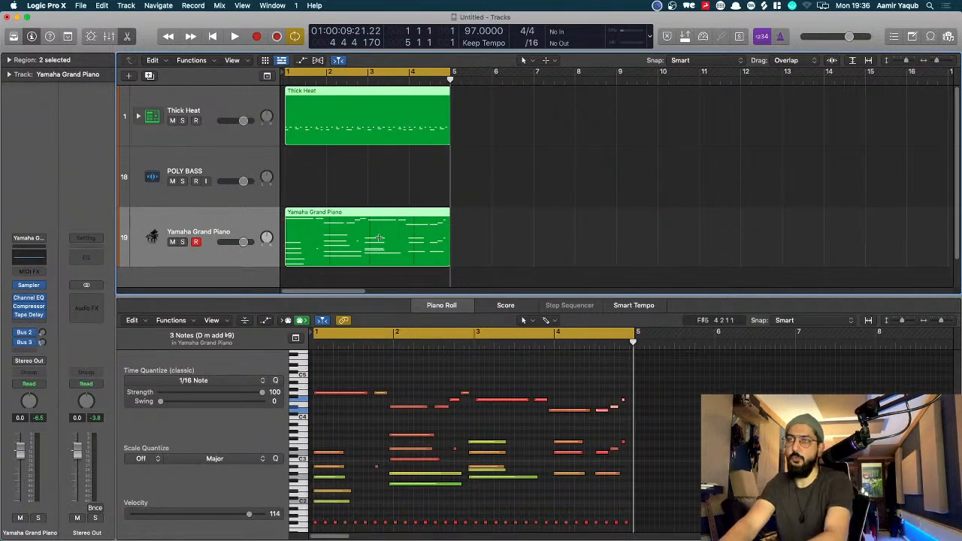
{"action": "key", "text": "super+r"}
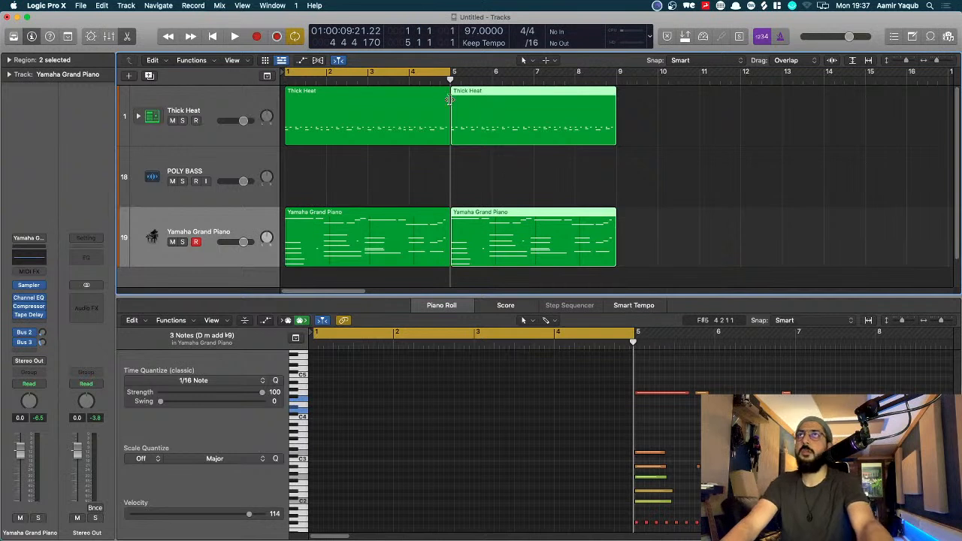
Turn off cycle mode, play the transition from bar 4 into bar 5, and deselect the regions
{"action": "left_click", "coordinate": [400, 75]}
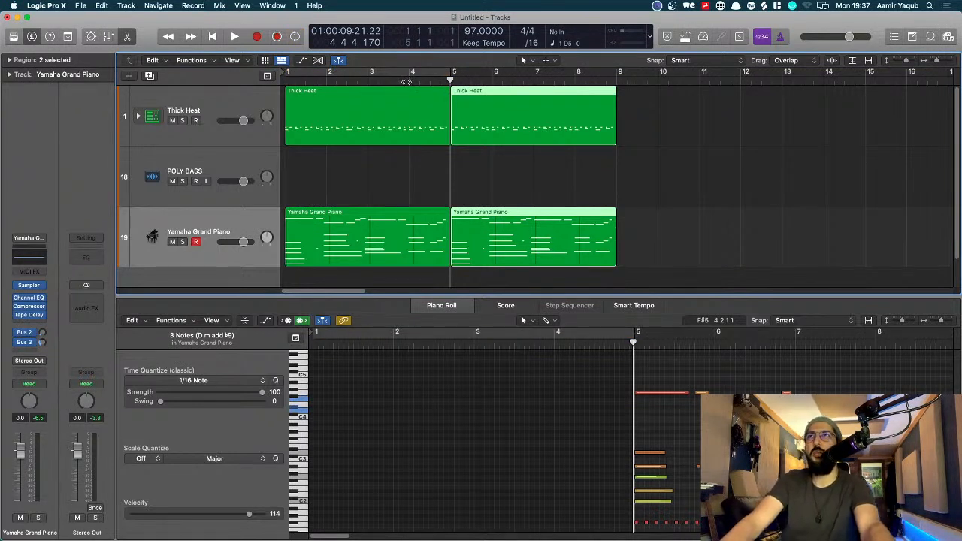
{"action": "left_click", "coordinate": [407, 81]}
{"action": "key", "text": "space"}
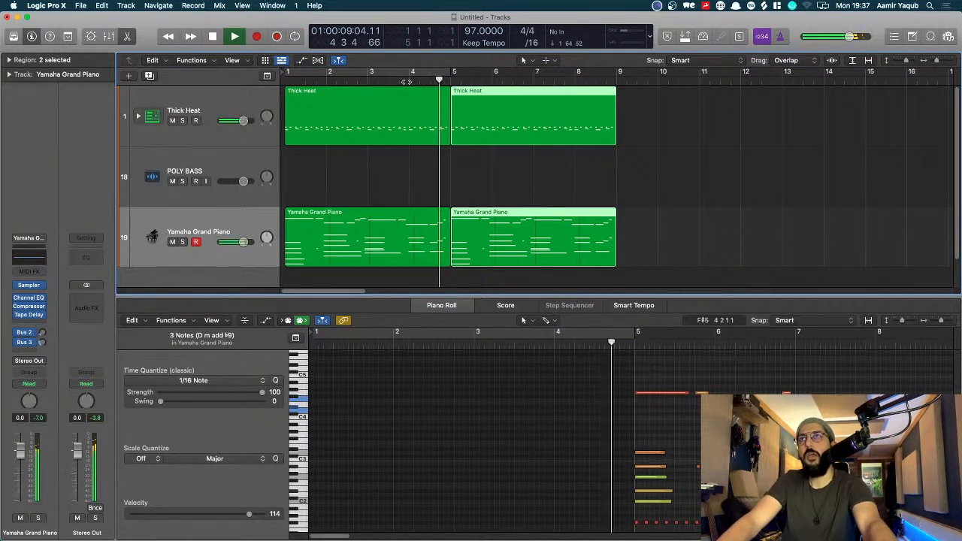
{"action": "key", "text": "space"}
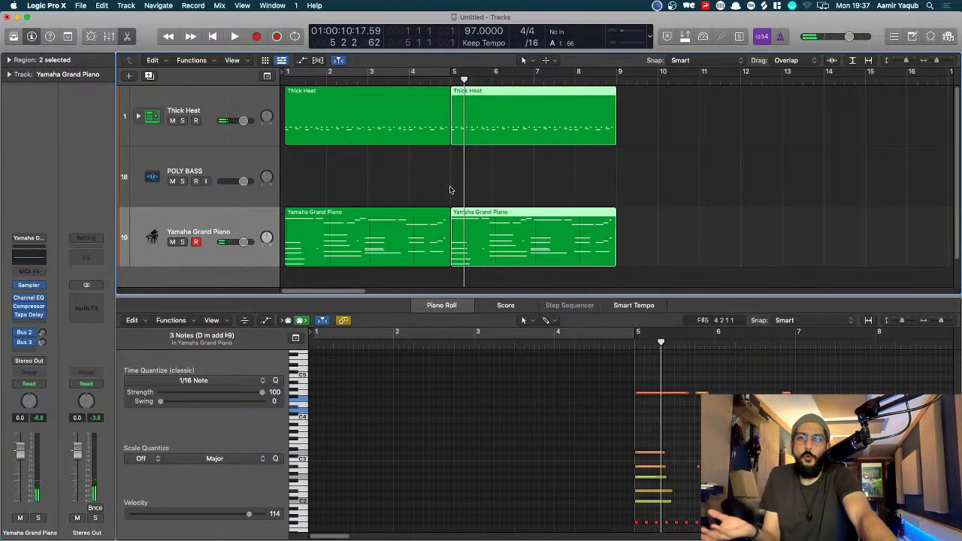
{"action": "left_click", "coordinate": [451, 189]}
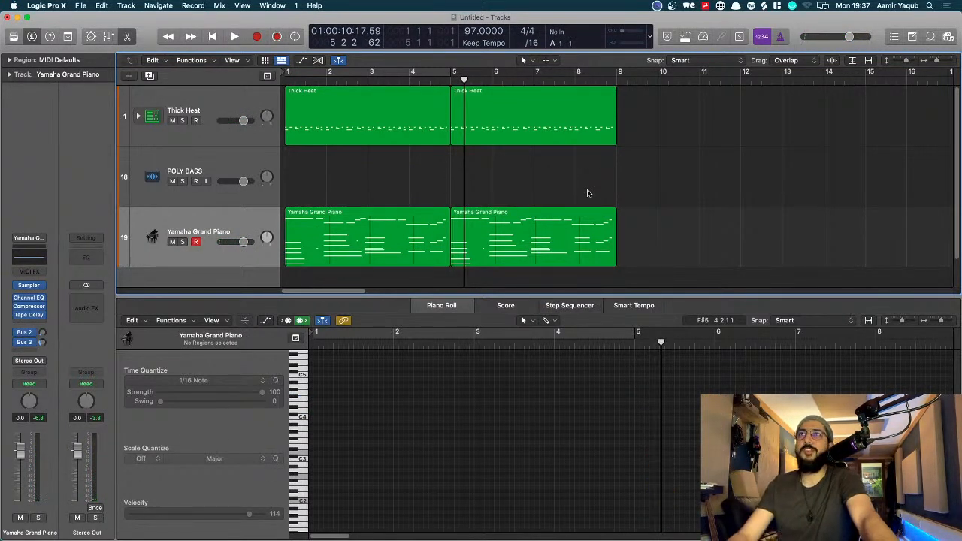
{"action": "key", "text": "super+Left"}
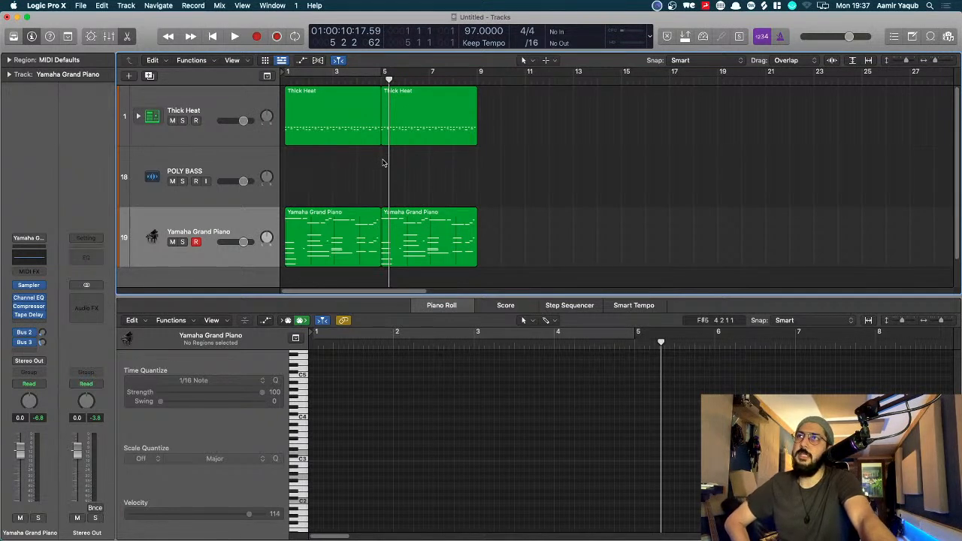
Enable input monitoring on the POLY BASS track with cycle mode back on, and clear the track's peak level display
{"action": "left_click", "coordinate": [251, 159]}
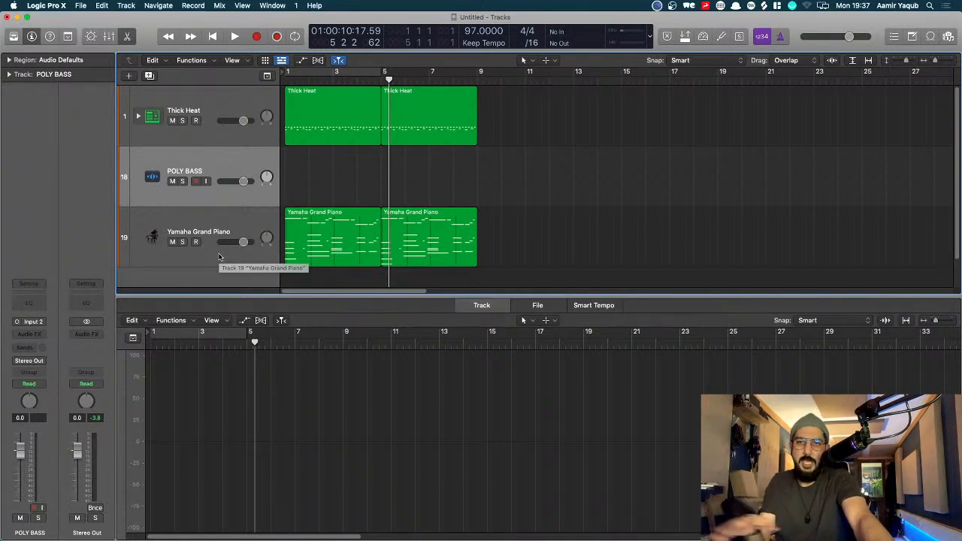
{"action": "left_click", "coordinate": [207, 181]}
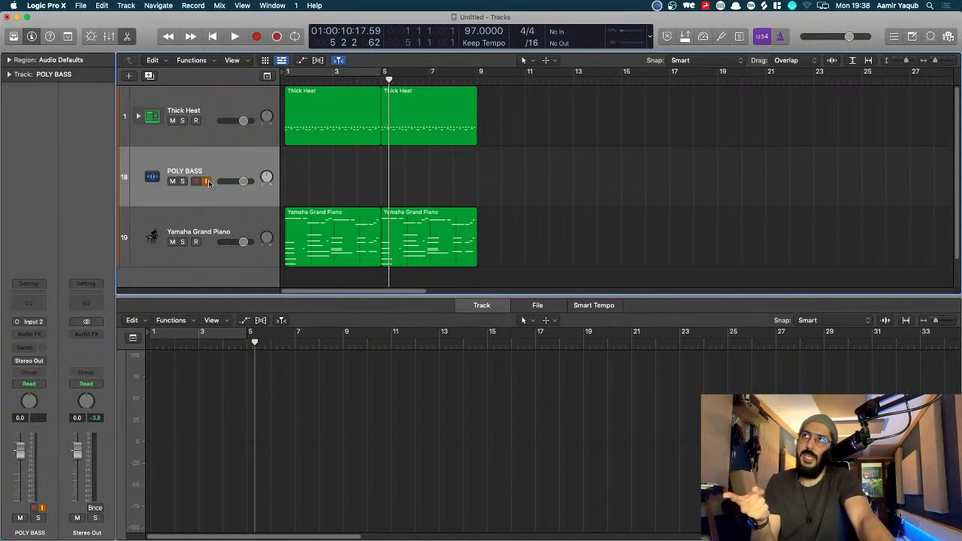
{"action": "key", "text": "c"}
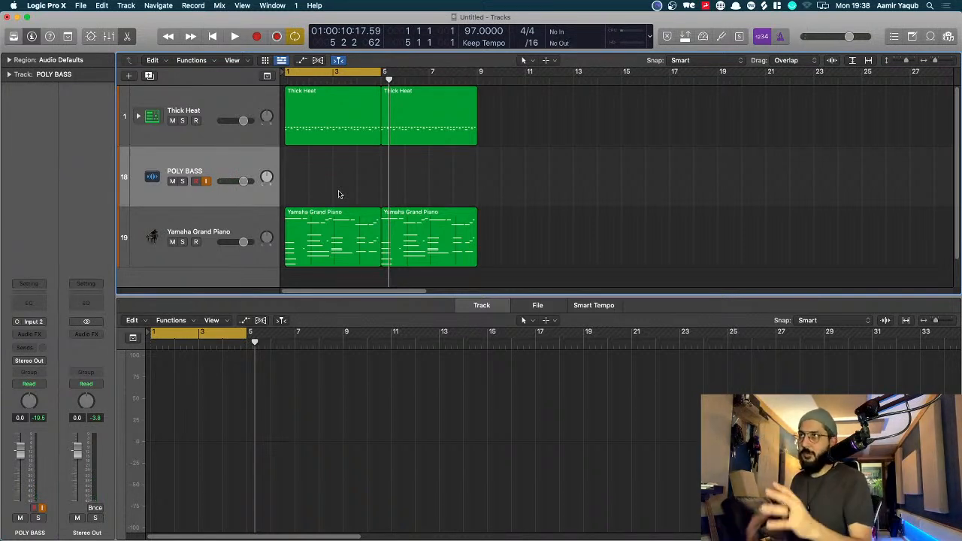
{"action": "left_click", "coordinate": [41, 418]}
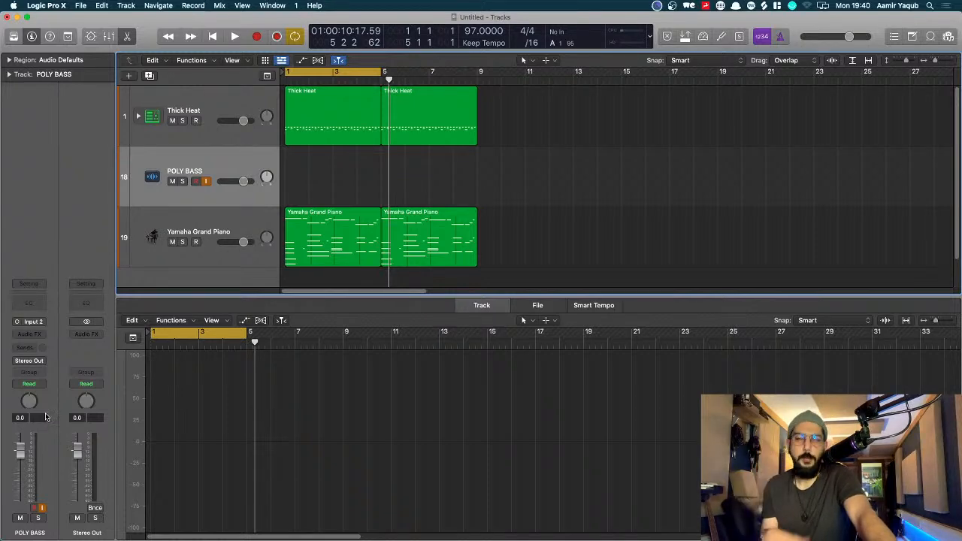
Solo and play the Thick Heat drums and the Yamaha Grand Piano in turn to check their peak levels
{"action": "left_click", "coordinate": [248, 230]}
{"action": "left_click", "coordinate": [211, 107]}
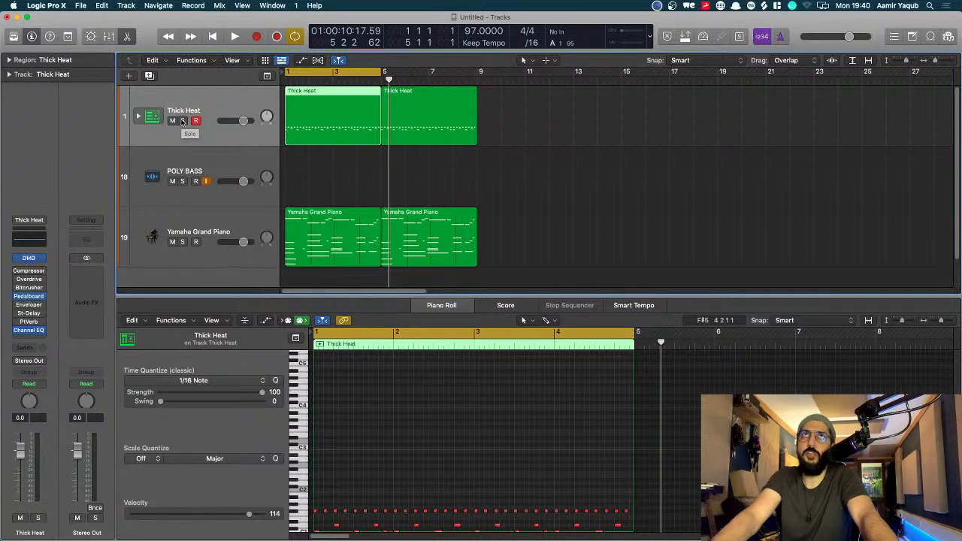
{"action": "left_click", "coordinate": [182, 121]}
{"action": "key", "text": "space"}
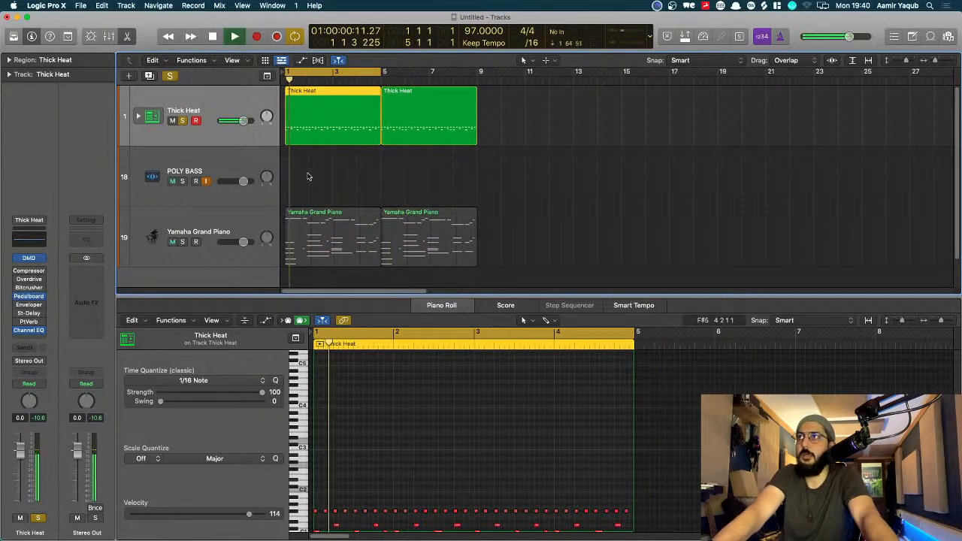
{"action": "left_click", "coordinate": [182, 241]}
{"action": "left_click", "coordinate": [182, 121]}
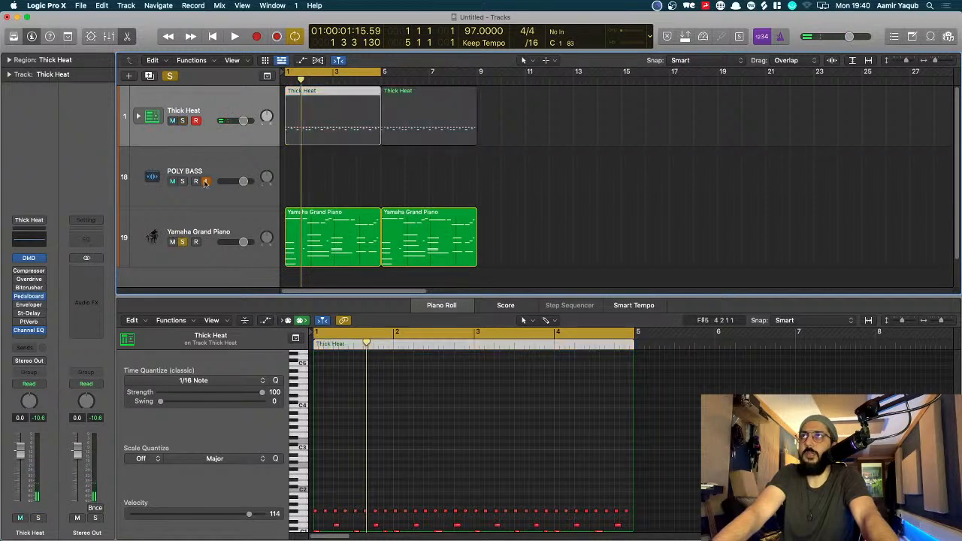
{"action": "left_click", "coordinate": [225, 232]}
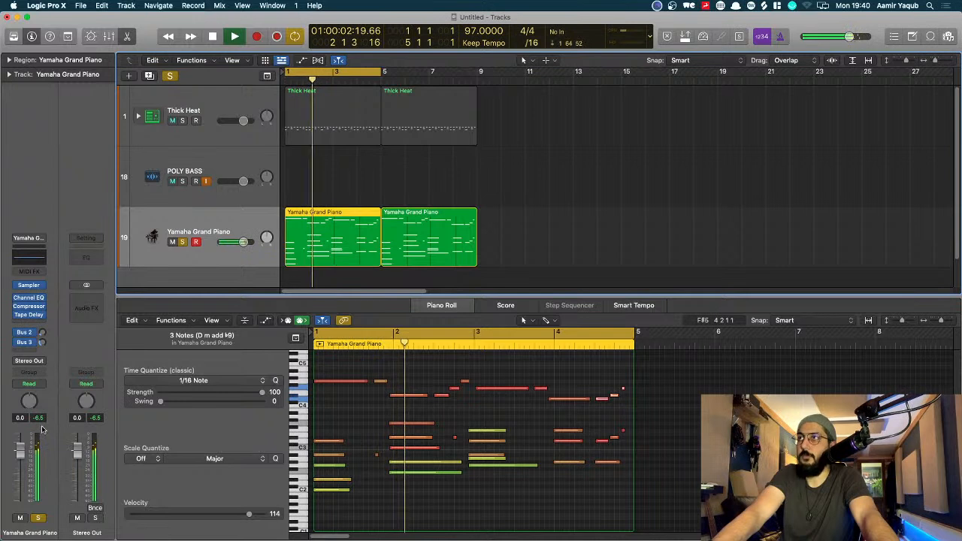
{"action": "key", "text": "space"}
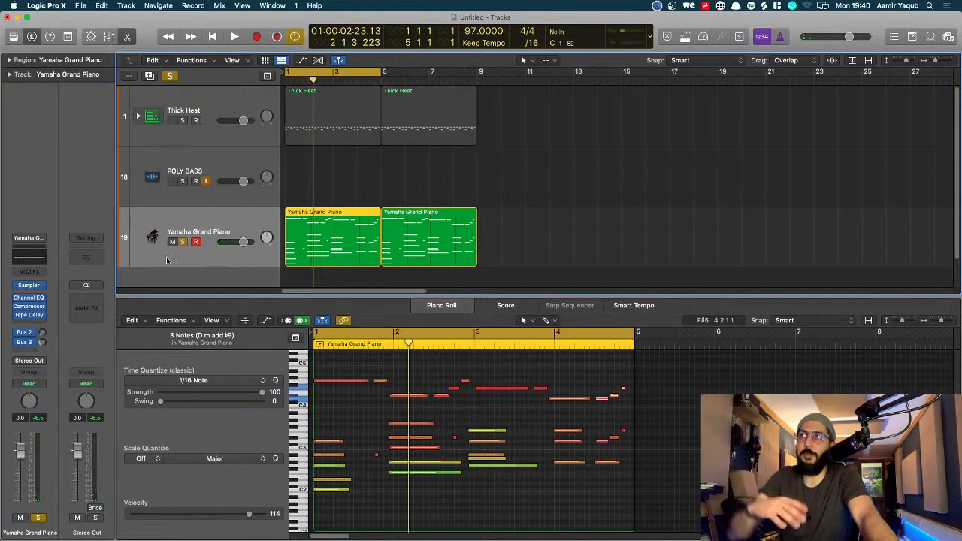
Lower the Yamaha Grand Piano Sampler's amp volume to -26 dB while playing the loop, and close the instrument window
{"action": "mouse_move", "coordinate": [32, 287]}
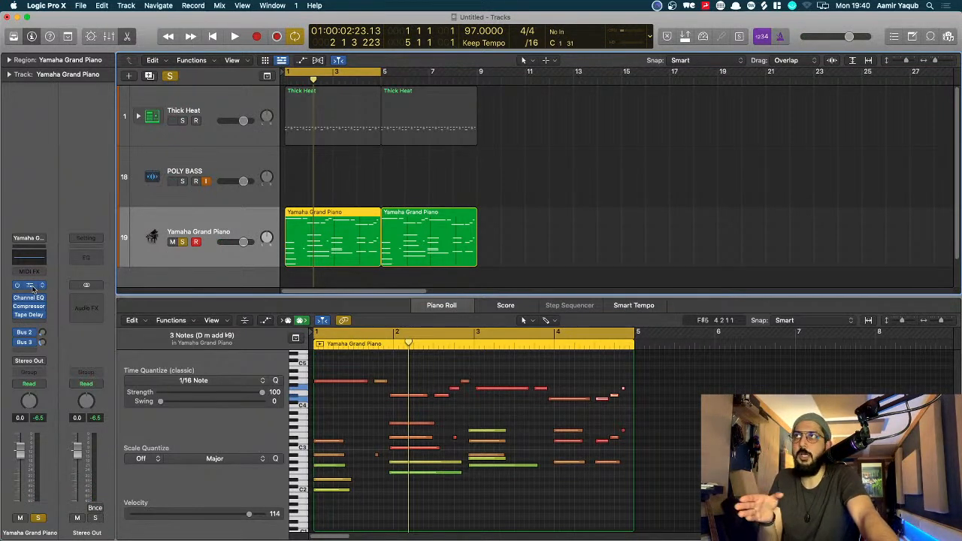
{"action": "left_click", "coordinate": [33, 288]}
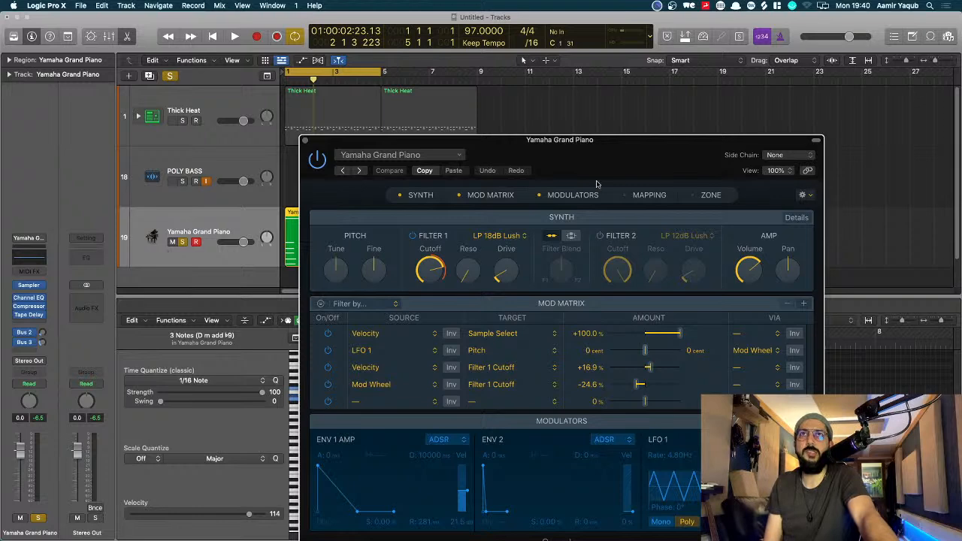
{"action": "left_click_drag", "start_coordinate": [613, 159], "coordinate": [652, 87]}
{"action": "mouse_move", "coordinate": [798, 194]}
{"action": "left_click_drag", "start_coordinate": [798, 194], "coordinate": [795, 213]}
{"action": "key", "text": "space"}
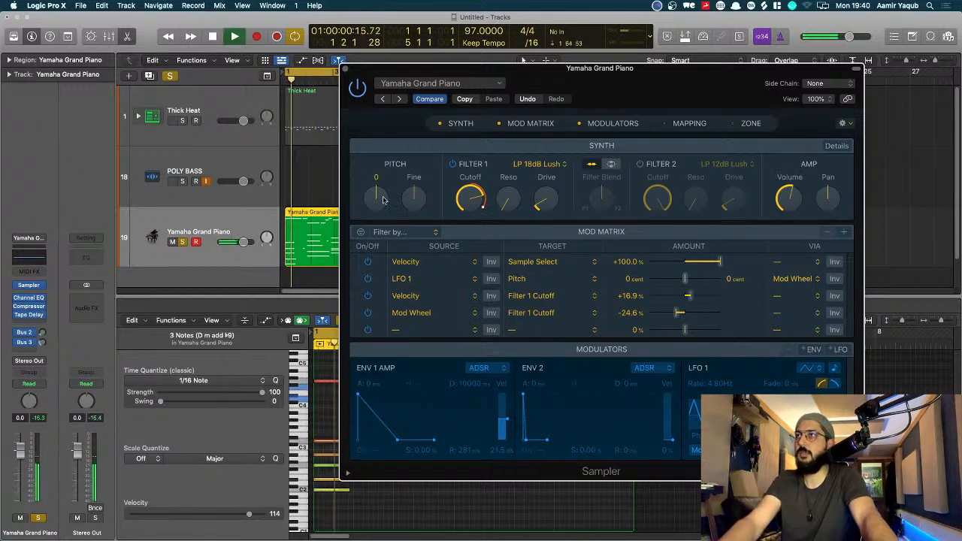
{"action": "left_click_drag", "start_coordinate": [788, 203], "coordinate": [789, 200]}
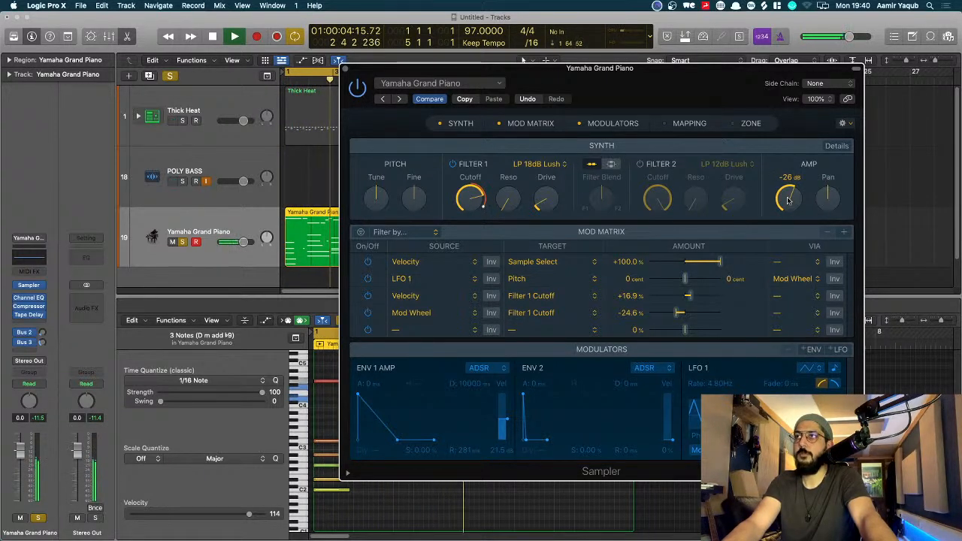
{"action": "key", "text": "space"}
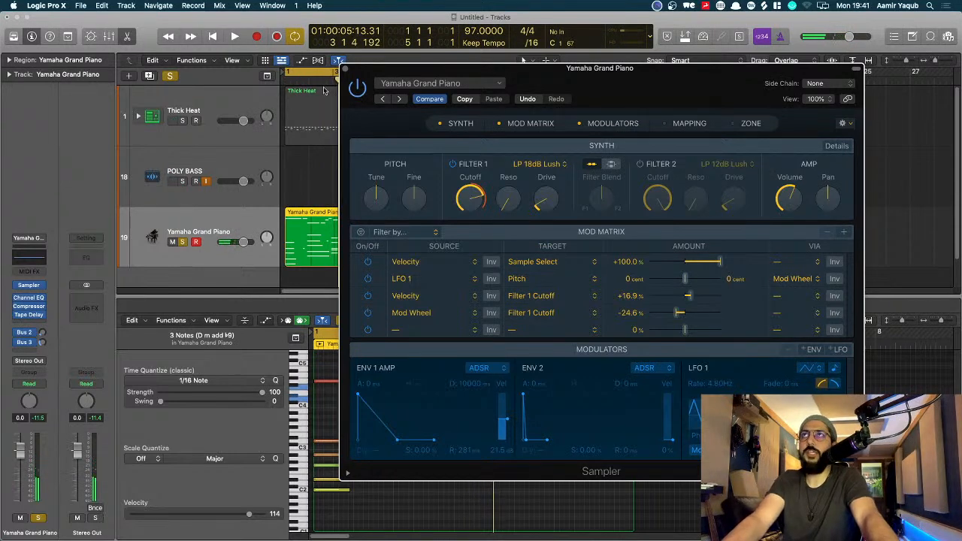
{"action": "left_click", "coordinate": [346, 69]}
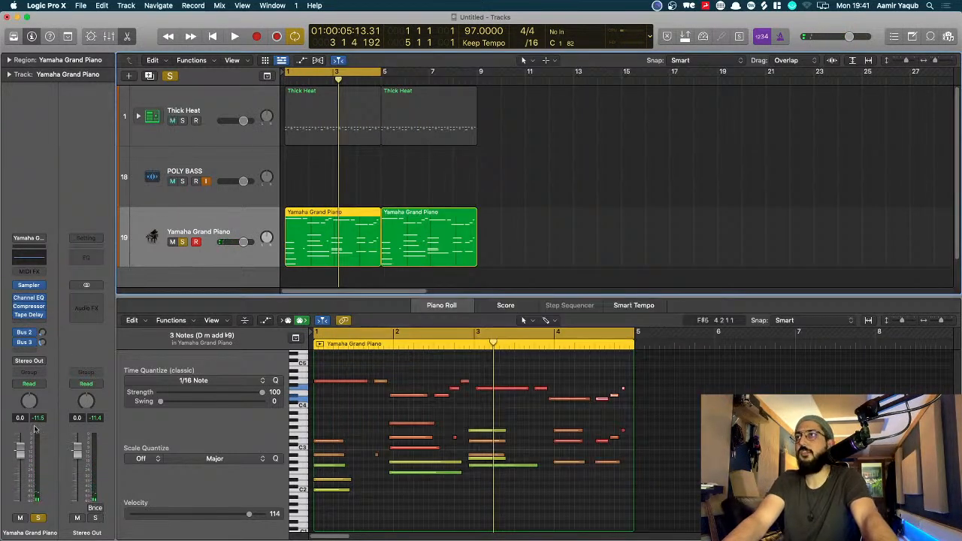
Select the POLY BASS track and enable independent monitoring level for record-enabled channel strips in the general audio preferences
{"action": "left_click", "coordinate": [231, 171]}
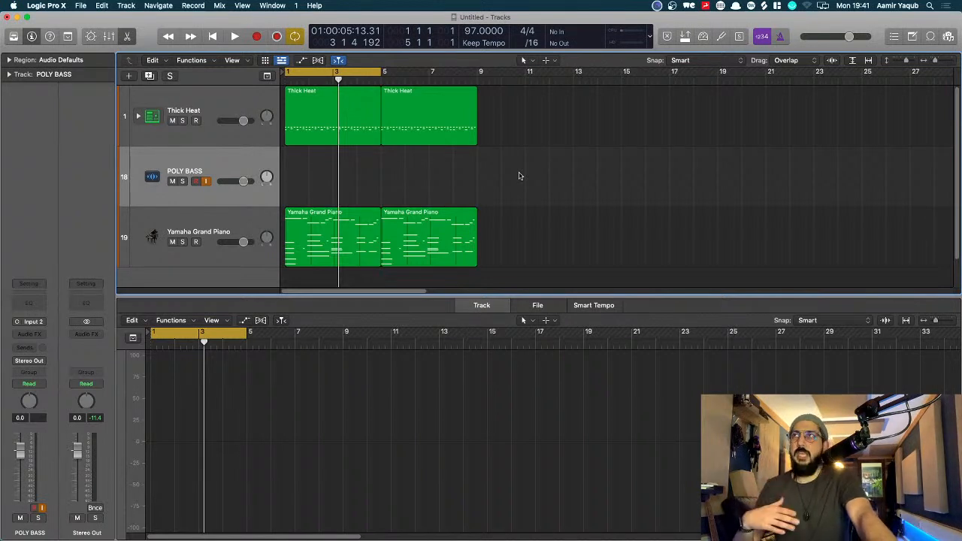
{"action": "left_click", "coordinate": [65, 5]}
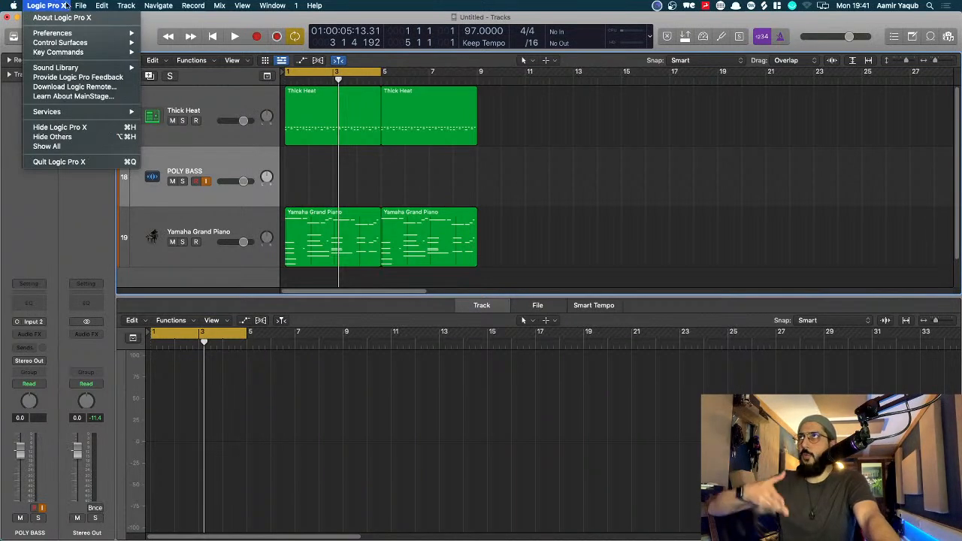
{"action": "mouse_move", "coordinate": [68, 34]}
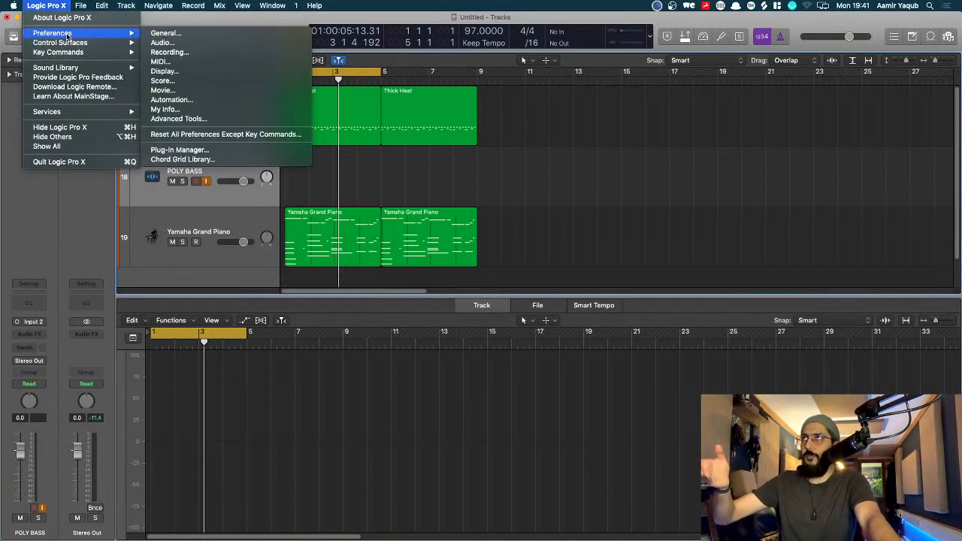
{"action": "left_click", "coordinate": [167, 43]}
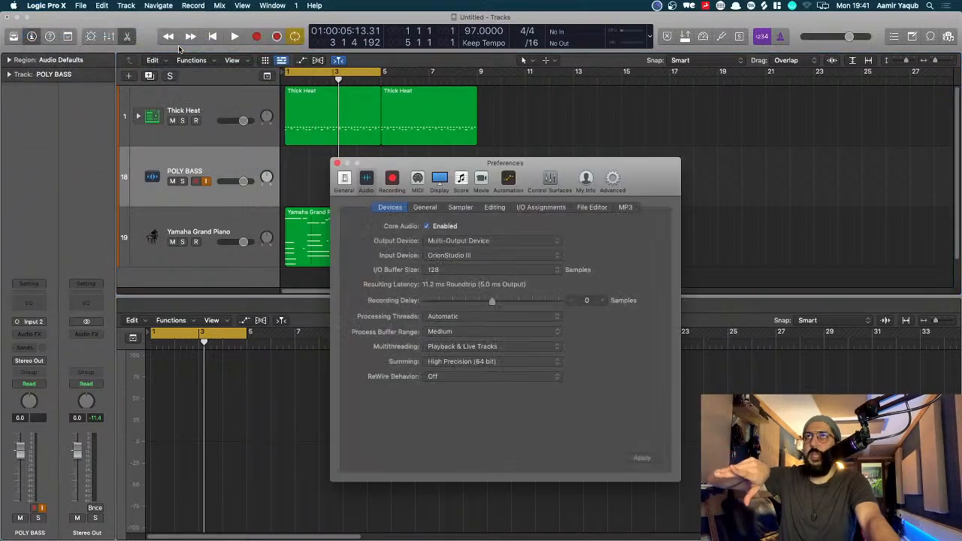
{"action": "left_click", "coordinate": [433, 208]}
{"action": "left_click_drag", "start_coordinate": [529, 164], "coordinate": [608, 109]}
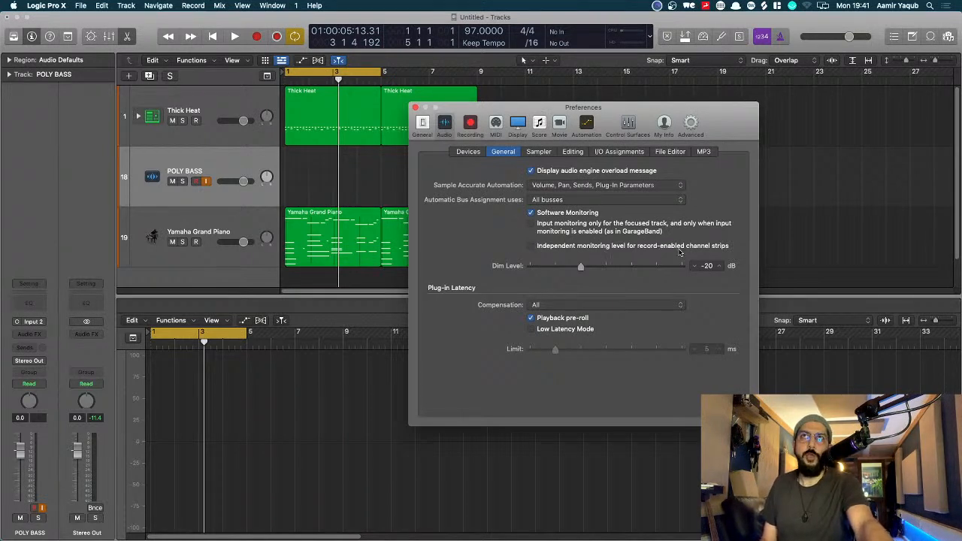
{"action": "left_click", "coordinate": [530, 246]}
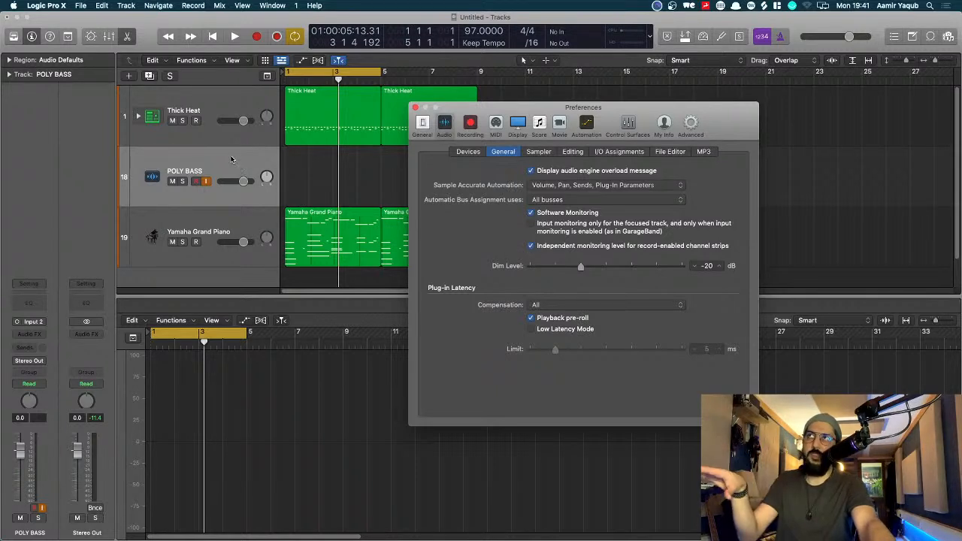
Set POLY BASS's record-enabled monitoring level to 6.0 dB, toggle record enable to compare both levels, and close the preferences
{"action": "left_click", "coordinate": [196, 182]}
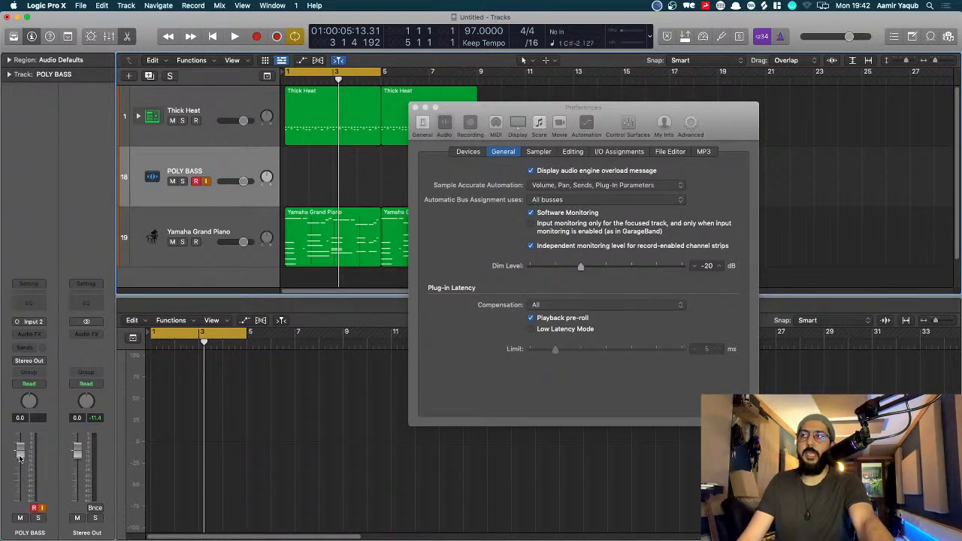
{"action": "left_click_drag", "start_coordinate": [22, 455], "coordinate": [21, 434]}
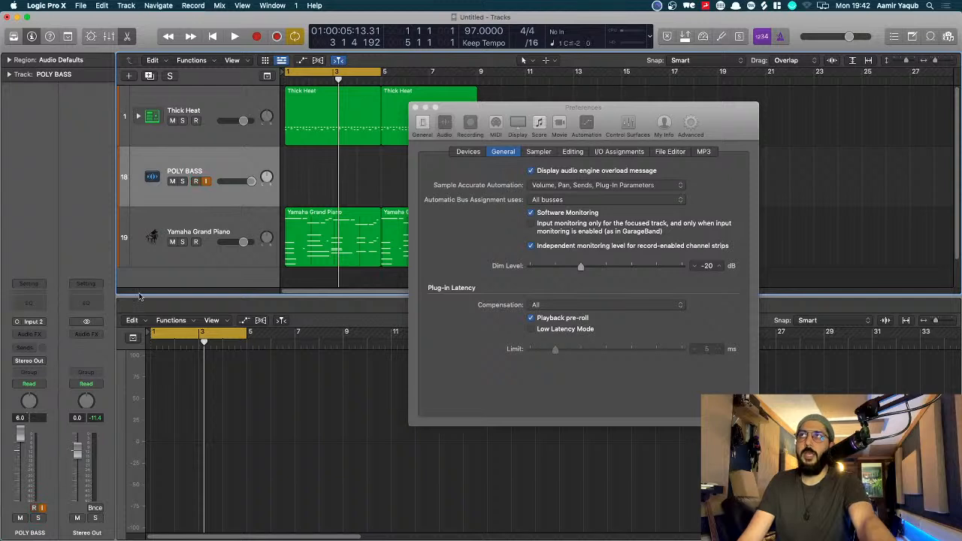
{"action": "left_click", "coordinate": [199, 183]}
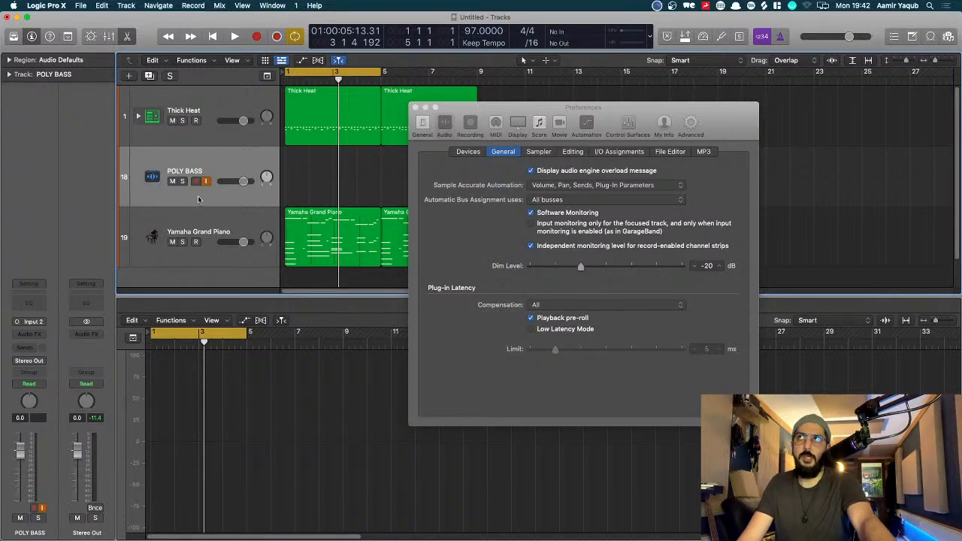
{"action": "left_click", "coordinate": [197, 182]}
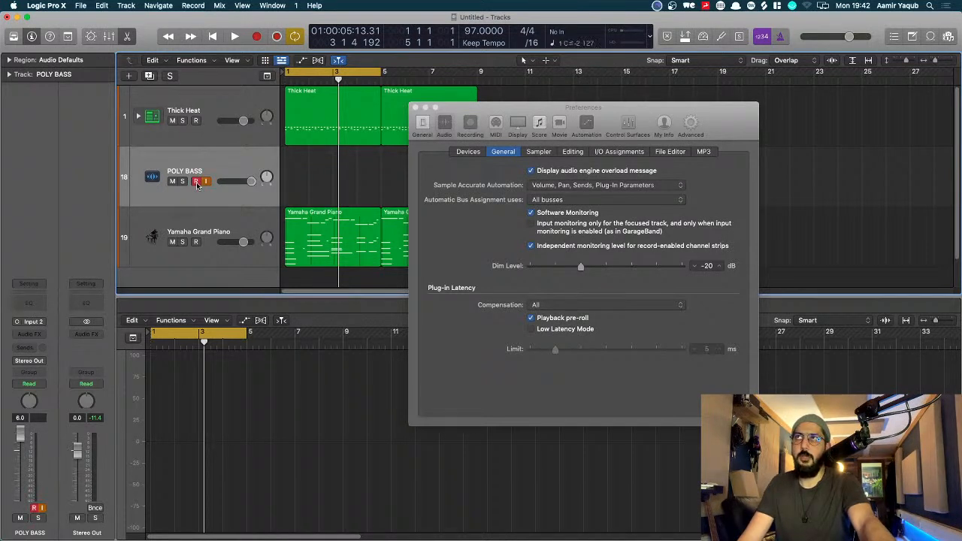
{"action": "left_click", "coordinate": [196, 182]}
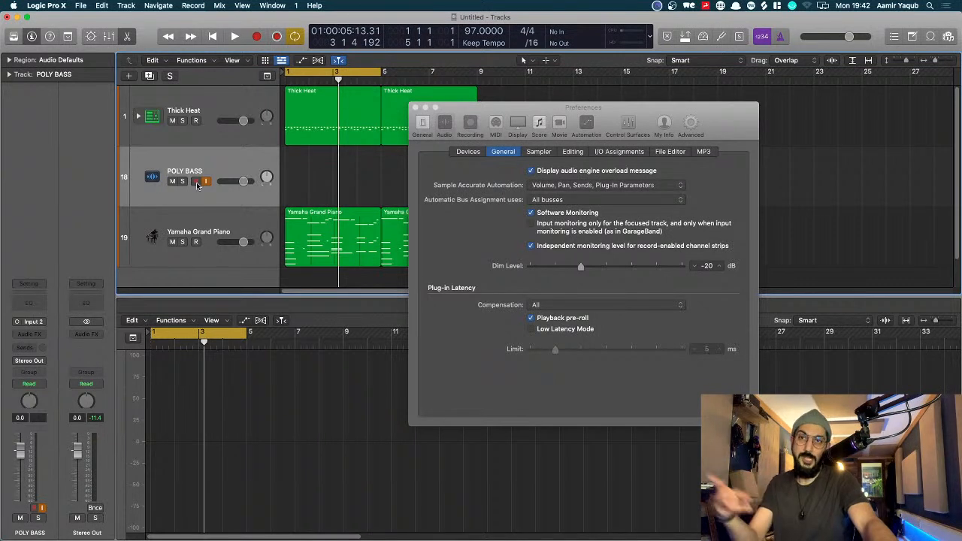
{"action": "left_click", "coordinate": [416, 108]}
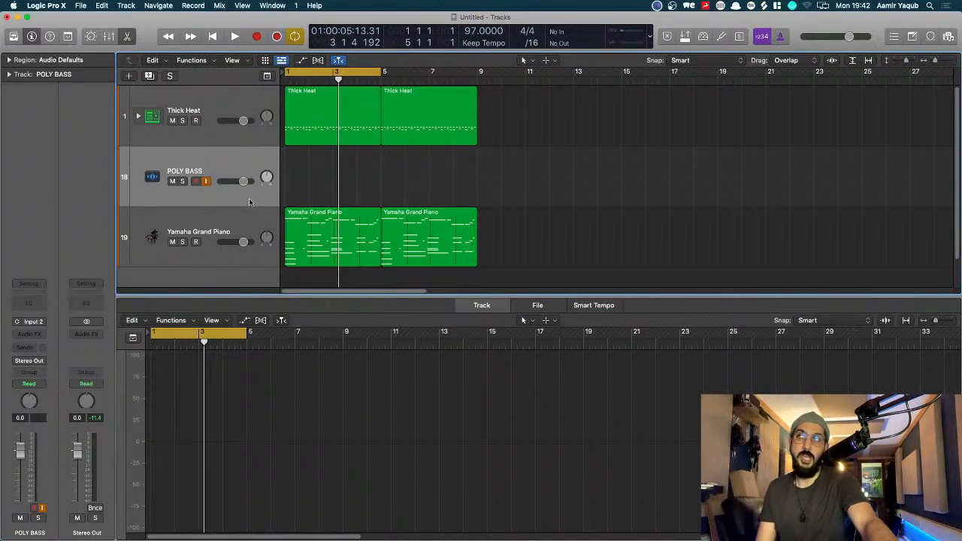
Record-enable POLY BASS again and lower its monitoring level to 2.3 dB, toggling record enable to compare
{"action": "left_click", "coordinate": [197, 181]}
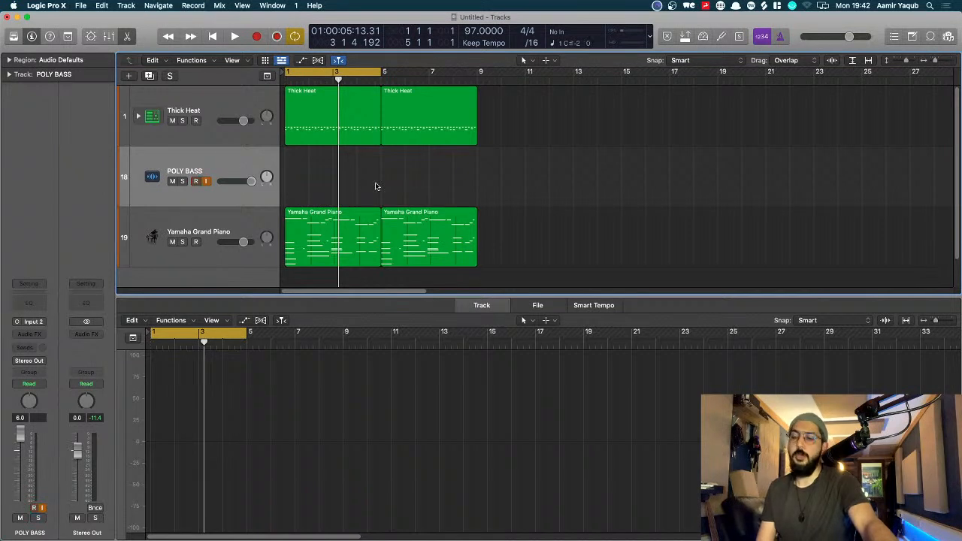
{"action": "key", "text": "super+Right"}
{"action": "key", "text": "super+Right"}
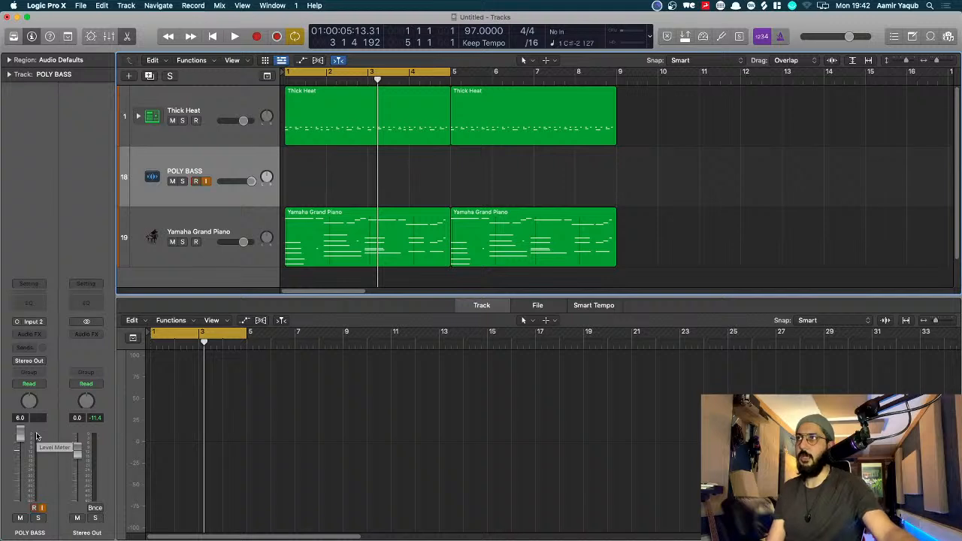
{"action": "left_click_drag", "start_coordinate": [20, 434], "coordinate": [20, 445]}
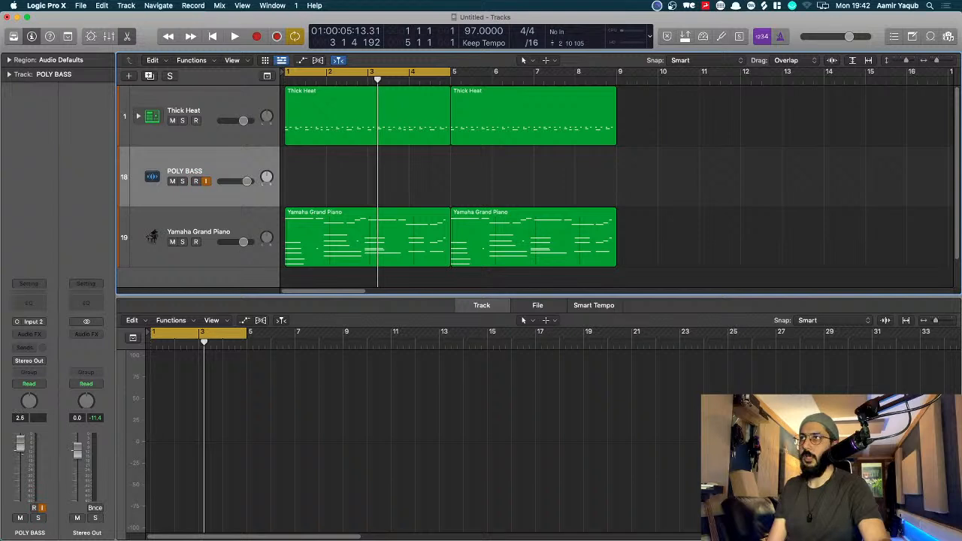
{"action": "left_click", "coordinate": [196, 181]}
{"action": "left_click", "coordinate": [195, 181]}
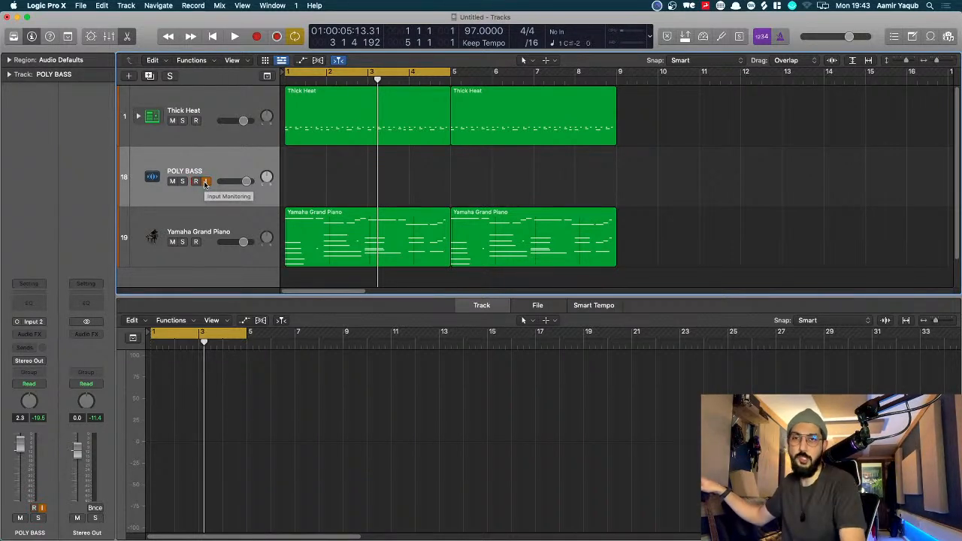
Play the loop with POLY BASS record-enabled to check its monitoring level, and disarm the track
{"action": "key", "text": "space"}
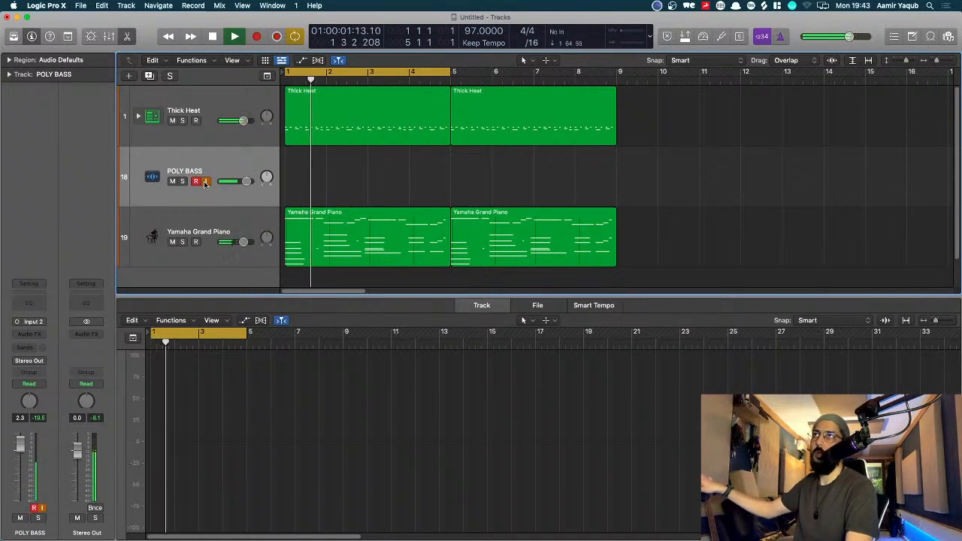
{"action": "key", "text": "space"}
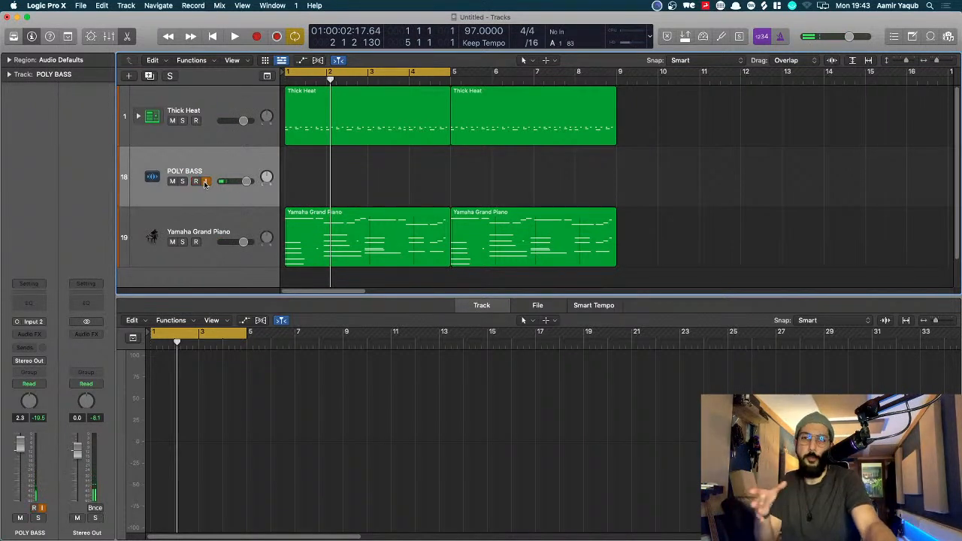
{"action": "left_click", "coordinate": [197, 183]}
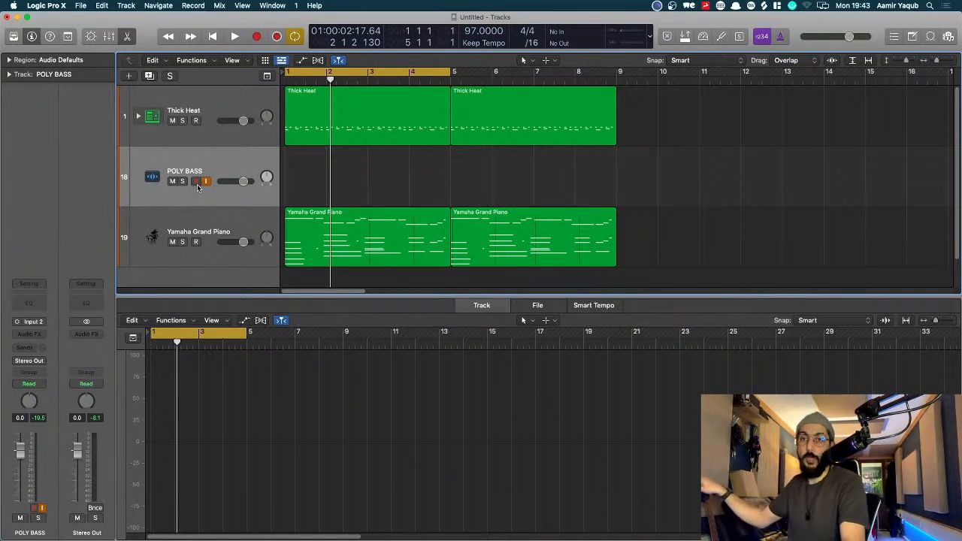
Play the four-bar loop several times to rehearse the bass part through POLY BASS's input monitoring
{"action": "key", "text": "space"}
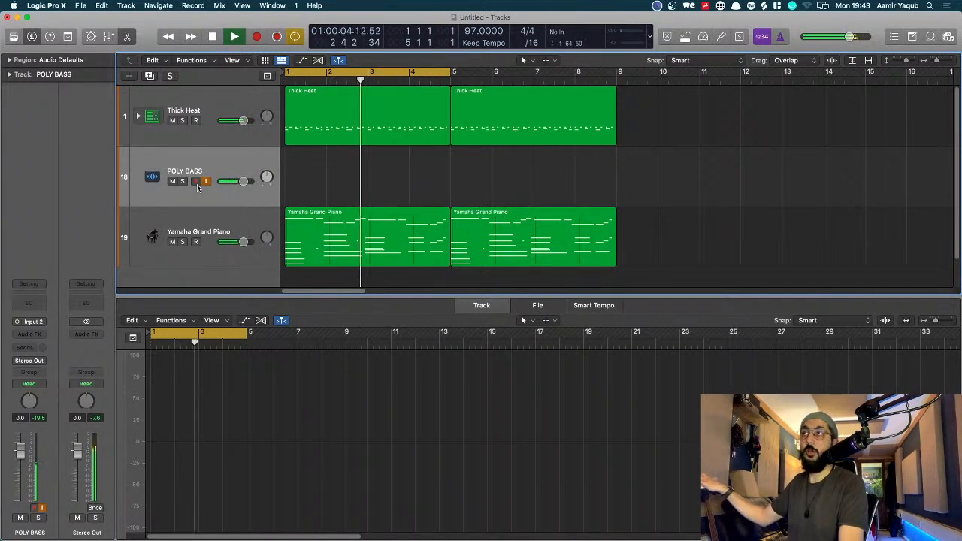
{"action": "key", "text": "space"}
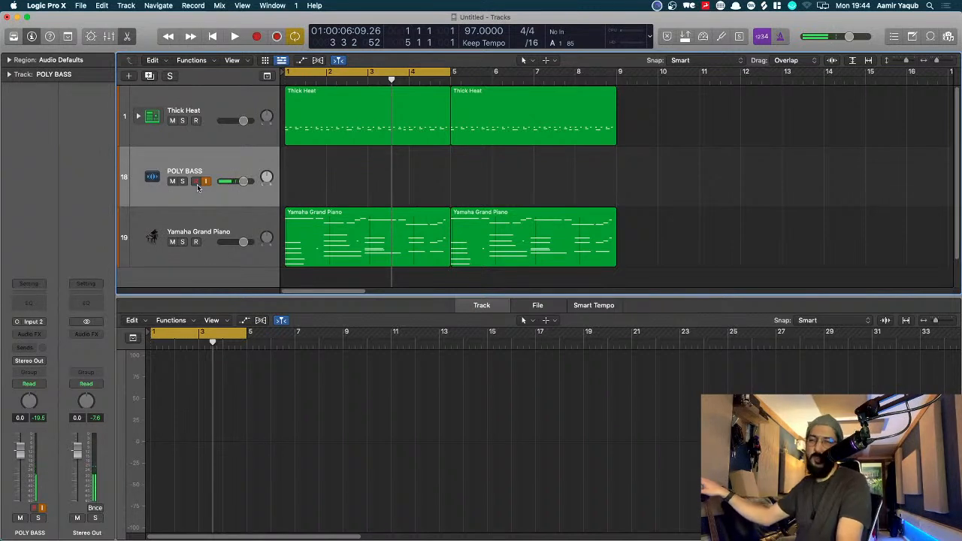
{"action": "key", "text": "space"}
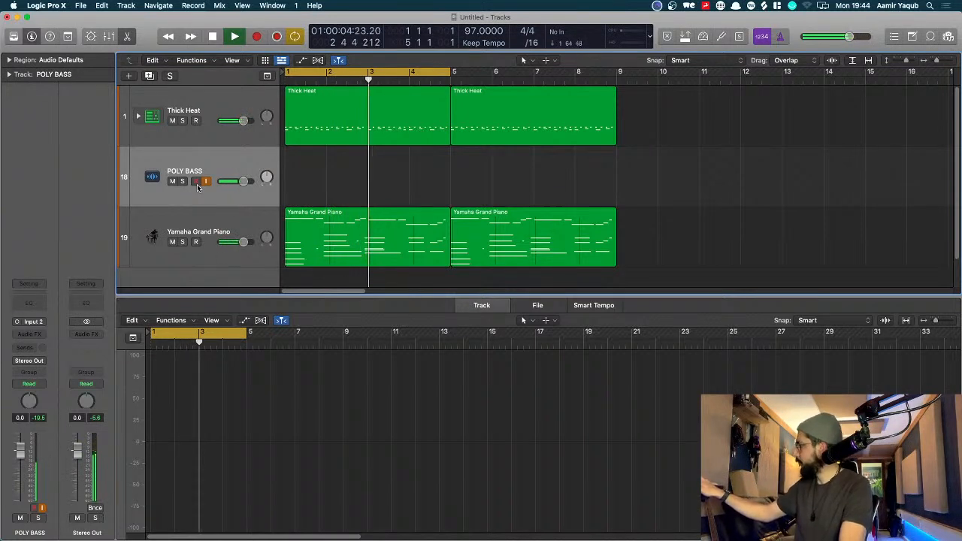
{"action": "key", "text": "space"}
{"action": "key", "text": "space"}
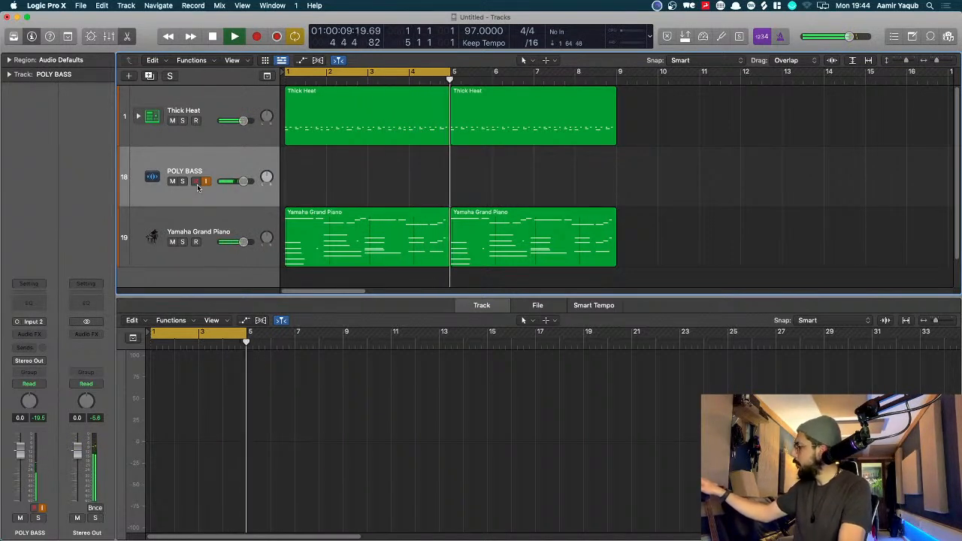
{"action": "key", "text": "space"}
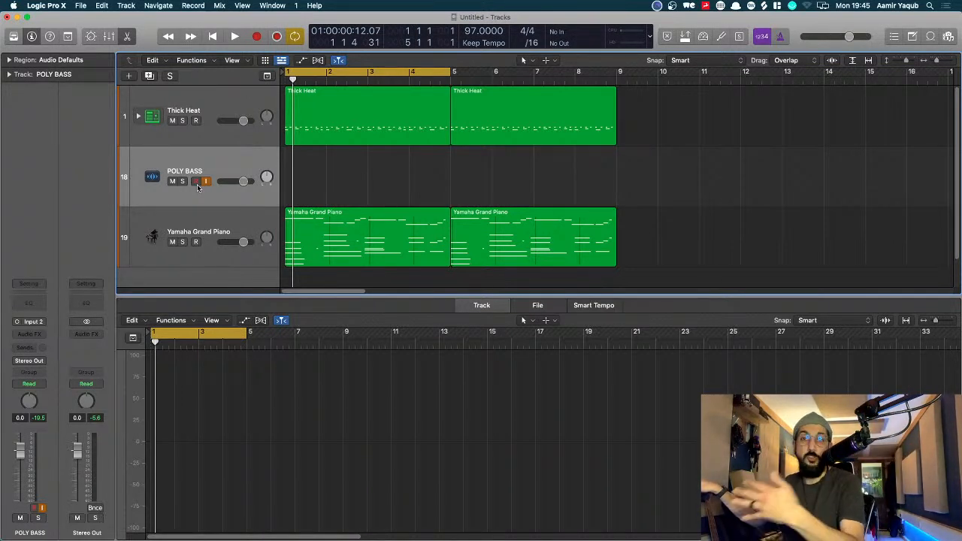
Record a four-bar bass take on the POLY BASS track and clear the peak level display
{"action": "key", "text": "r"}
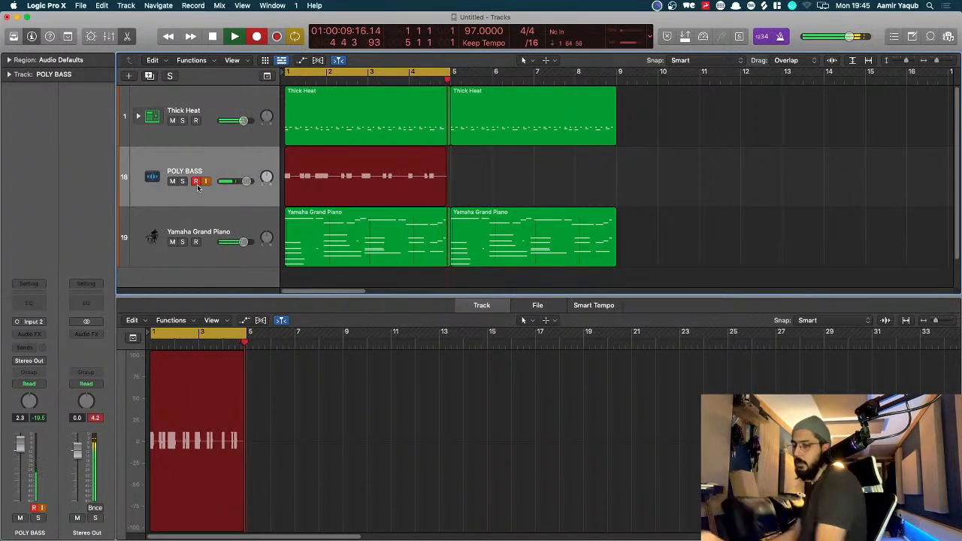
{"action": "key", "text": "space"}
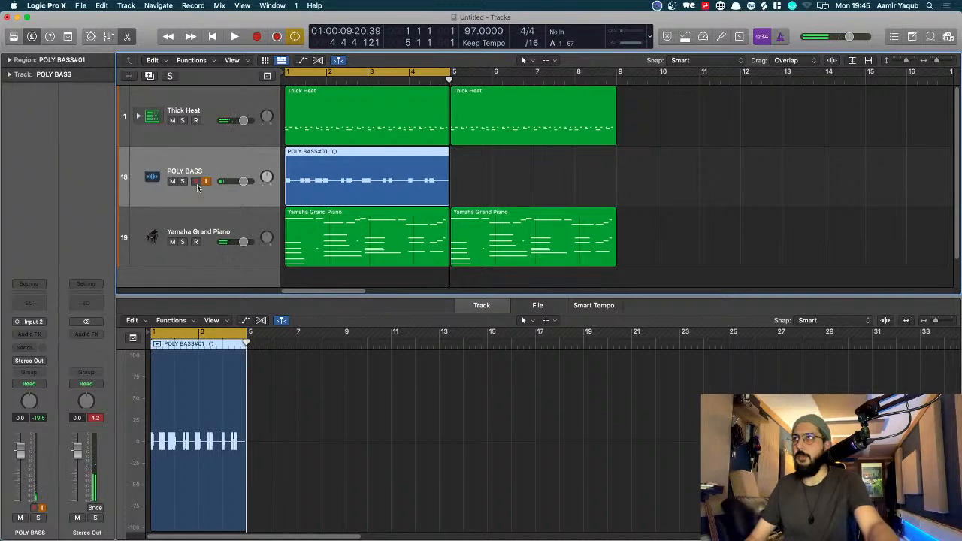
{"action": "left_click", "coordinate": [96, 417]}
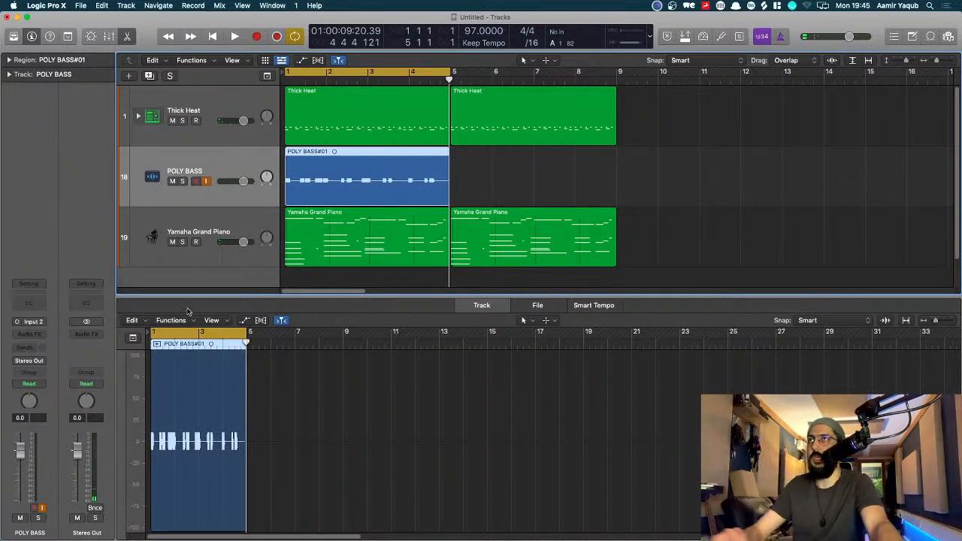
Reduce the track height, deselect all regions, and play the loop from bar 1 to hear the bass take with drums and piano
{"action": "key", "text": "super+Up"}
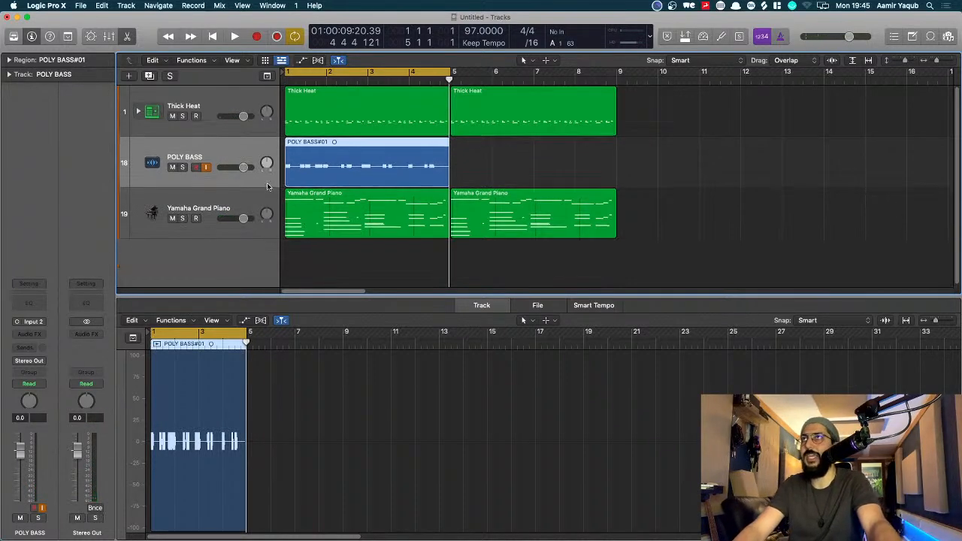
{"action": "left_click", "coordinate": [215, 104]}
{"action": "left_click", "coordinate": [217, 210], "text": "shift"}
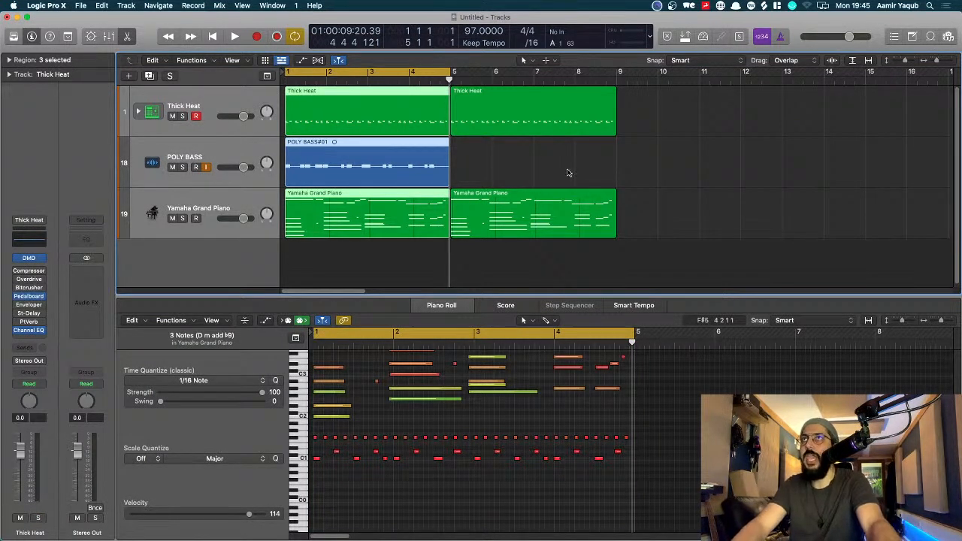
{"action": "left_click", "coordinate": [535, 156]}
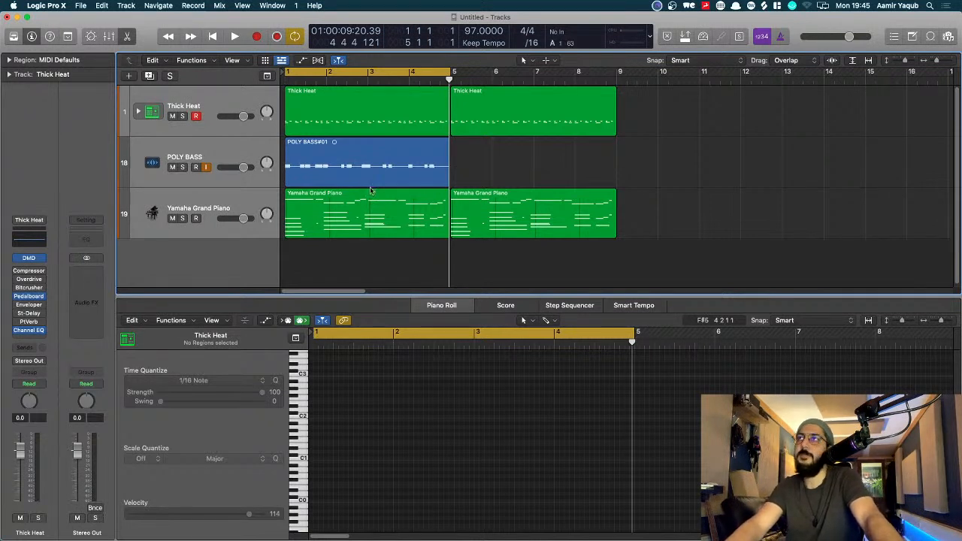
{"action": "key", "text": "Return"}
{"action": "key", "text": "space"}
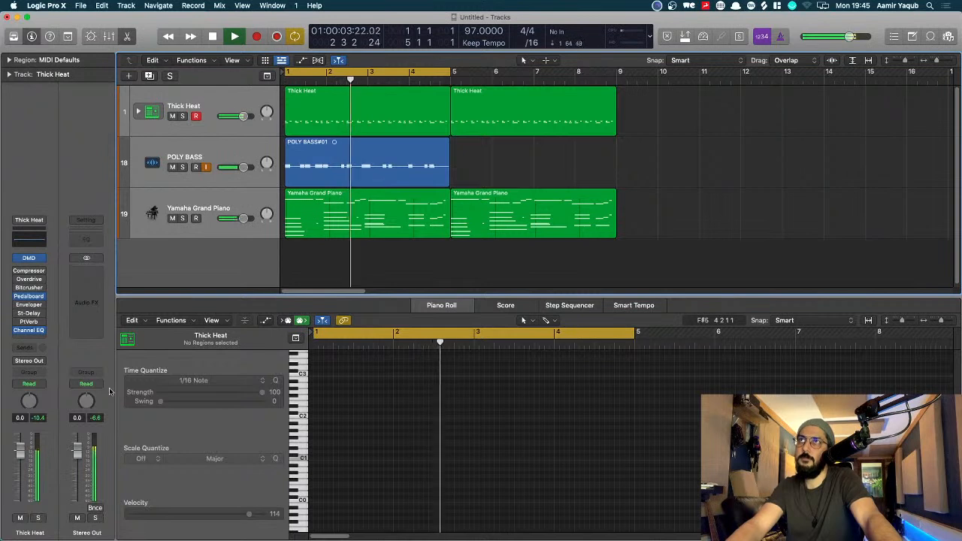
{"action": "left_click", "coordinate": [257, 268]}
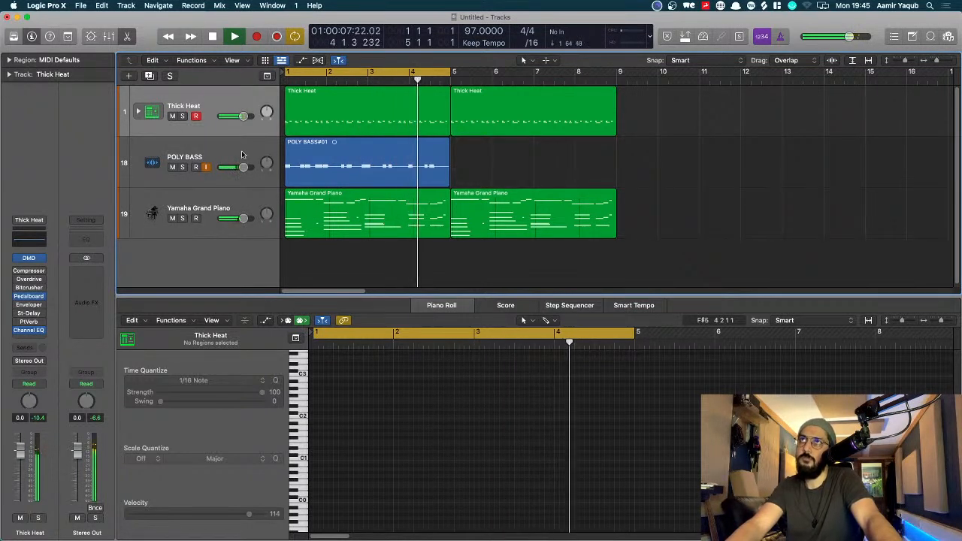
{"action": "key", "text": "space"}
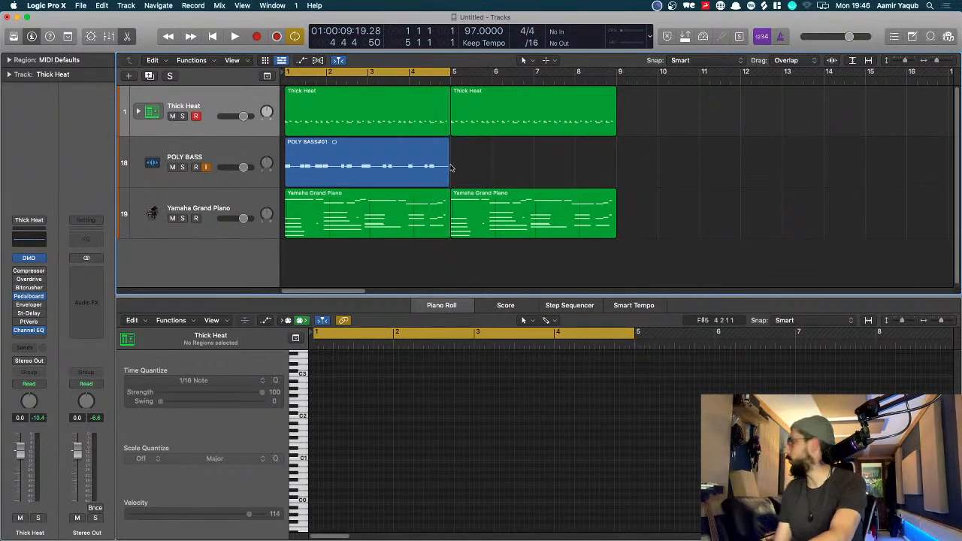
Try to record over the loop with the Thick Heat track armed, and stop partway through bar 2
{"action": "key", "text": "r"}
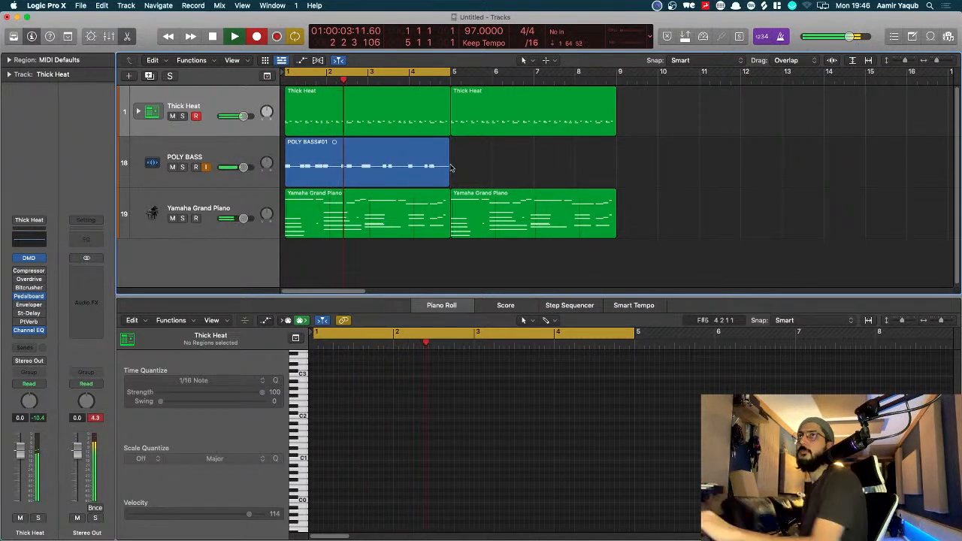
{"action": "key", "text": "space"}
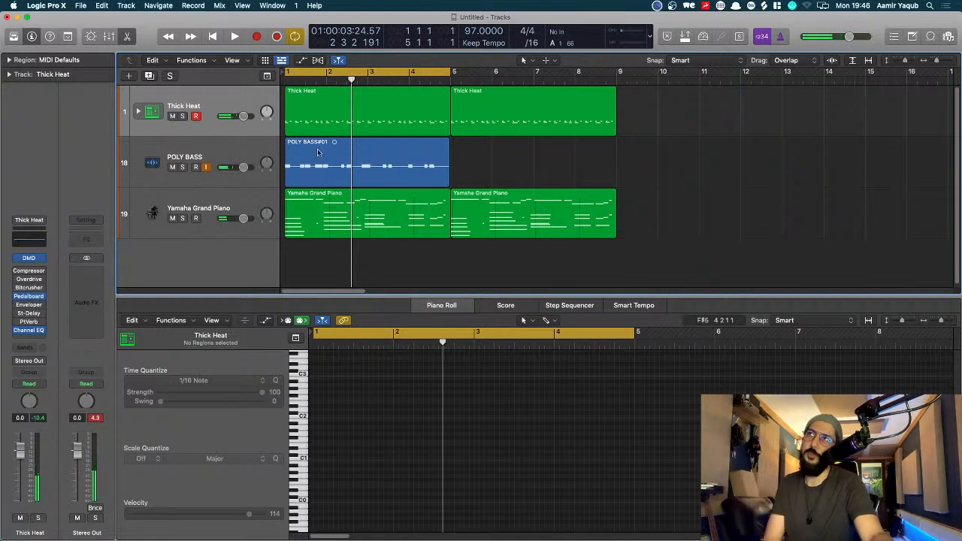
Select the POLY BASS track, hide the editor, and record a second four-bar bass take over the loop
{"action": "left_click", "coordinate": [215, 147]}
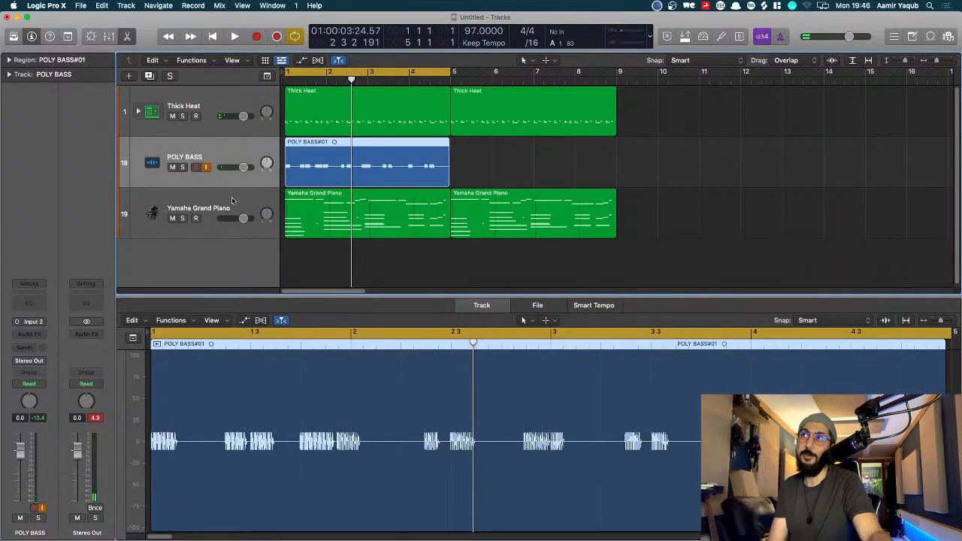
{"action": "key", "text": "e"}
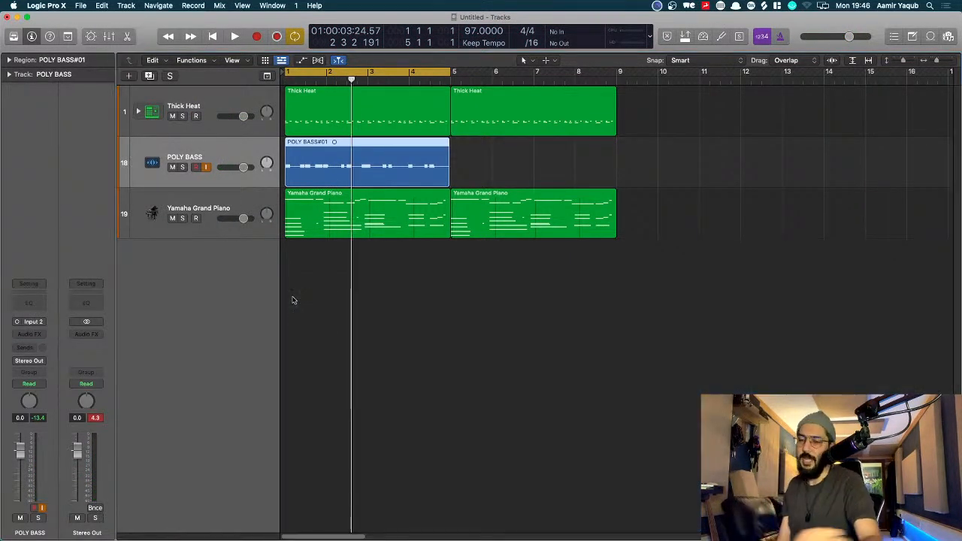
{"action": "key", "text": "r"}
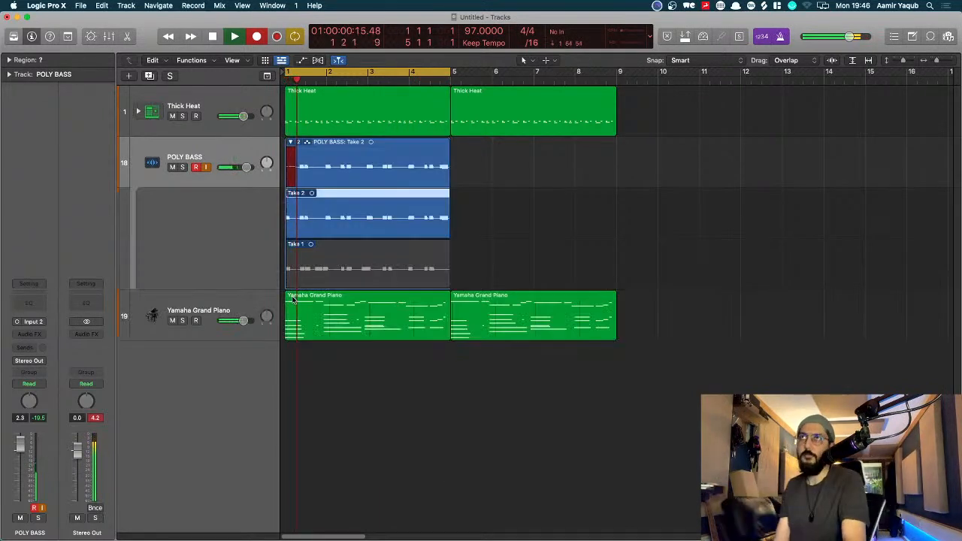
{"action": "key", "text": "space"}
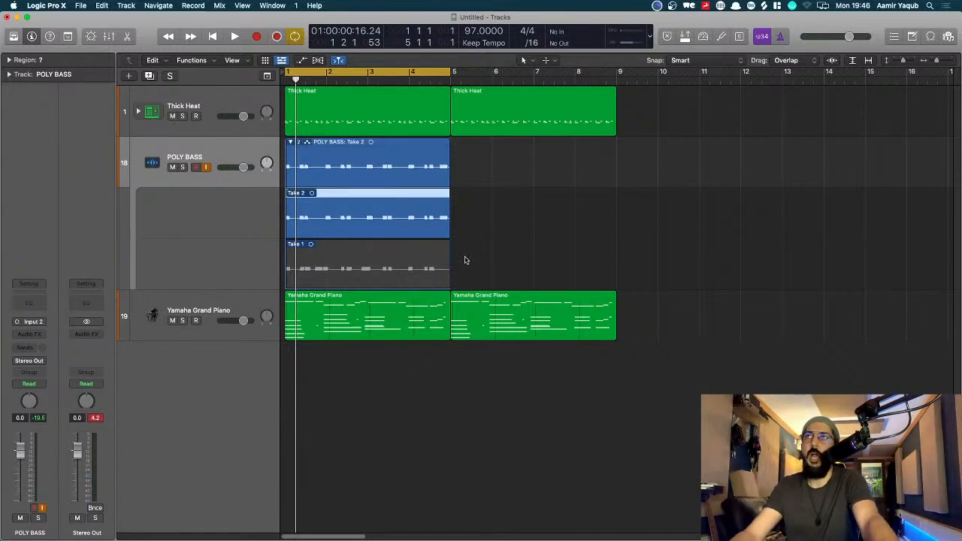
Comp the POLY BASS takes, using Take 1 until late in bar 2 and Take 2 for the rest of the loop
{"action": "key", "text": "cmd+Right"}
{"action": "key", "text": "cmd+Down"}
{"action": "scroll", "coordinate": [485, 246], "scroll_direction": "up", "scroll_amount": 2}
{"action": "scroll", "coordinate": [485, 245], "scroll_direction": "left", "scroll_amount": 2}
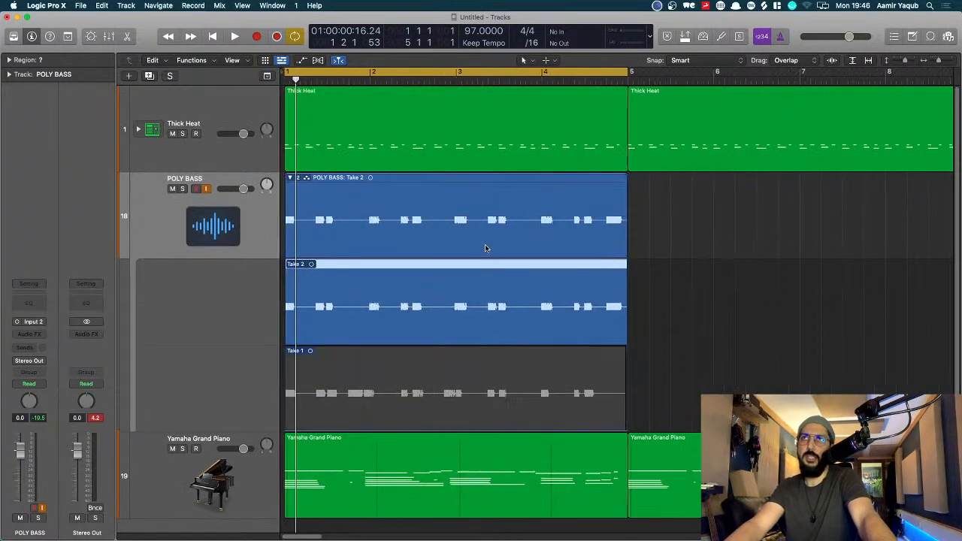
{"action": "left_click", "coordinate": [380, 419]}
{"action": "left_click", "coordinate": [402, 286]}
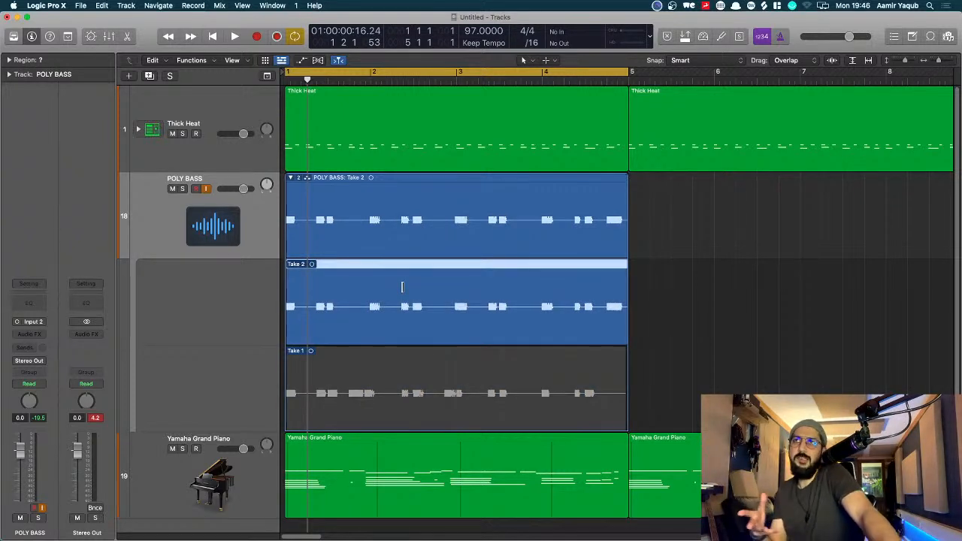
{"action": "left_click_drag", "start_coordinate": [423, 362], "coordinate": [171, 362]}
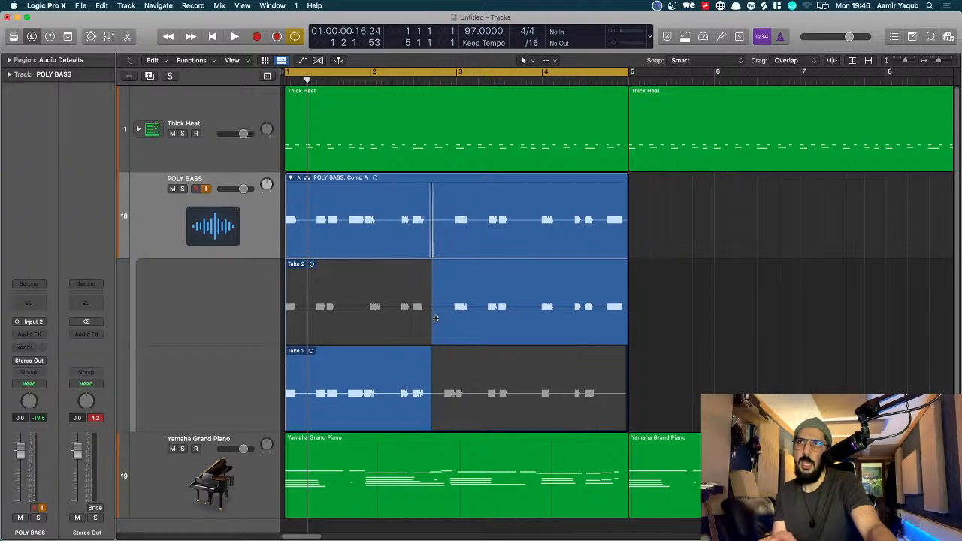
{"action": "left_click_drag", "start_coordinate": [432, 317], "coordinate": [440, 316]}
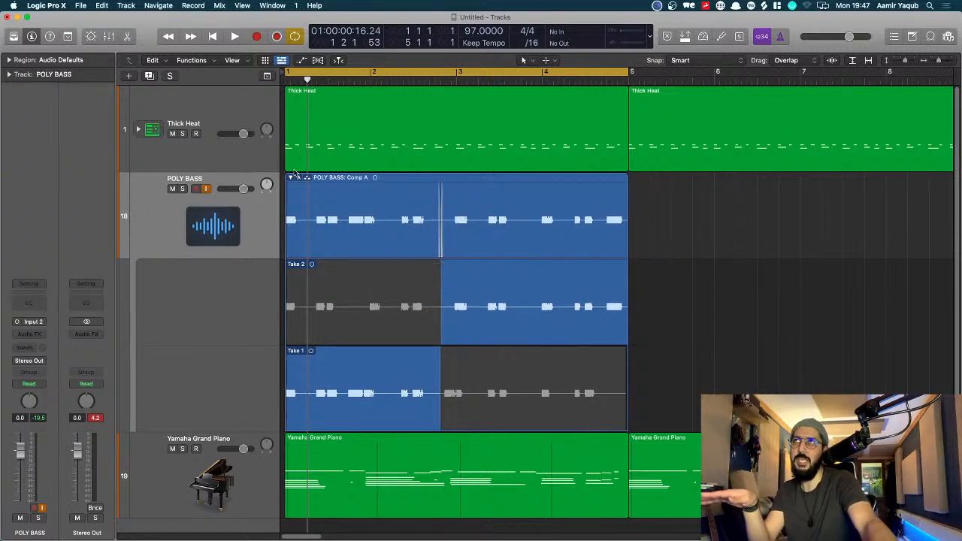
Collapse the POLY BASS take folder so only Comp A is shown on the track
{"action": "left_click", "coordinate": [290, 178]}
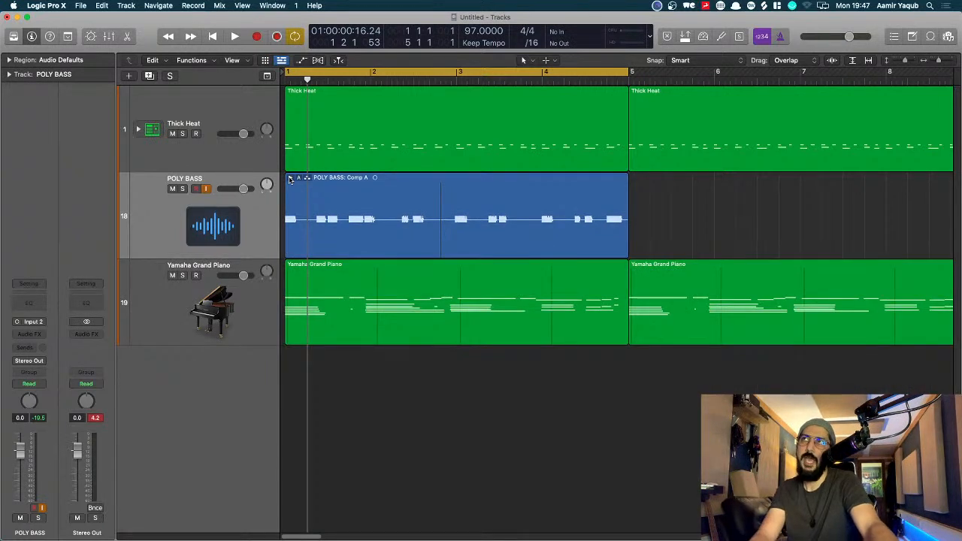
{"action": "left_click", "coordinate": [290, 178]}
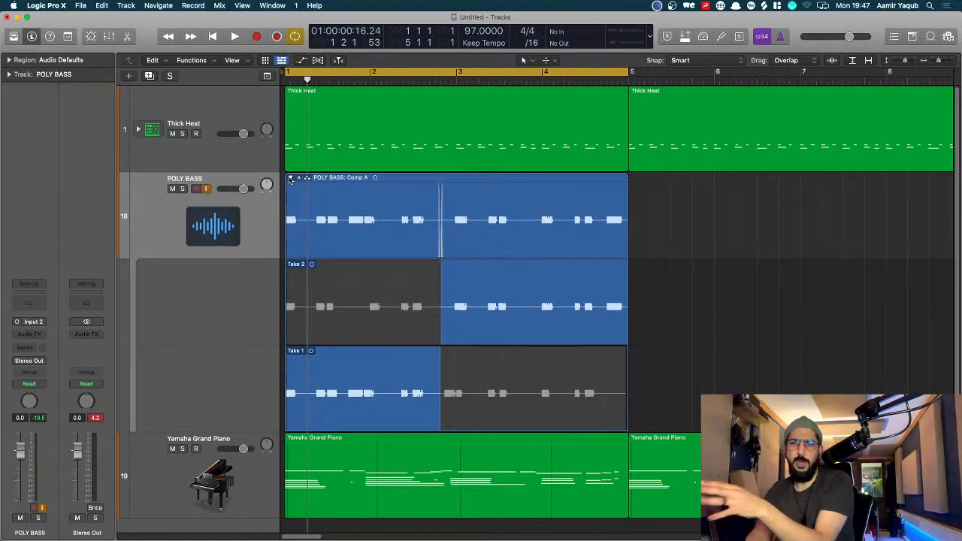
{"action": "left_click", "coordinate": [290, 178]}
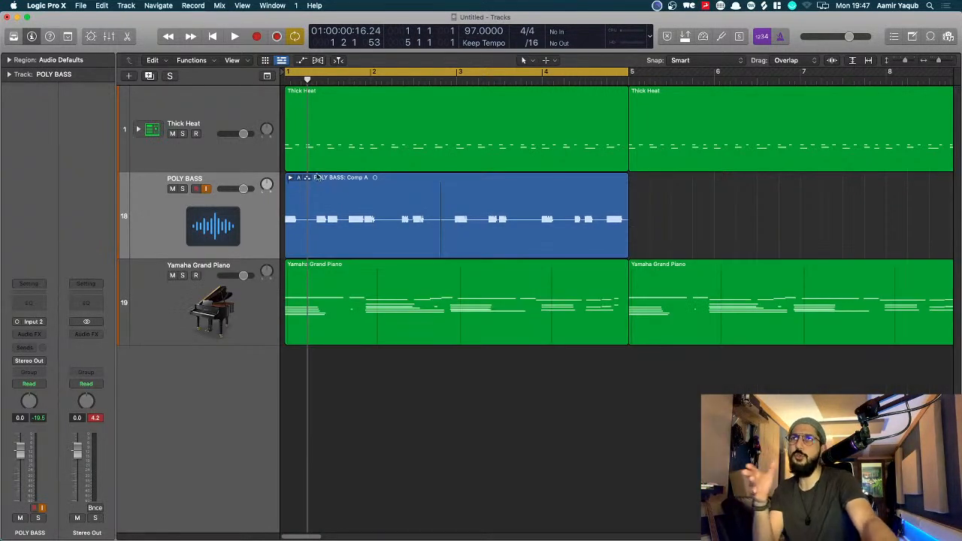
{"action": "key", "text": "super+Right"}
{"action": "key", "text": "super+Left"}
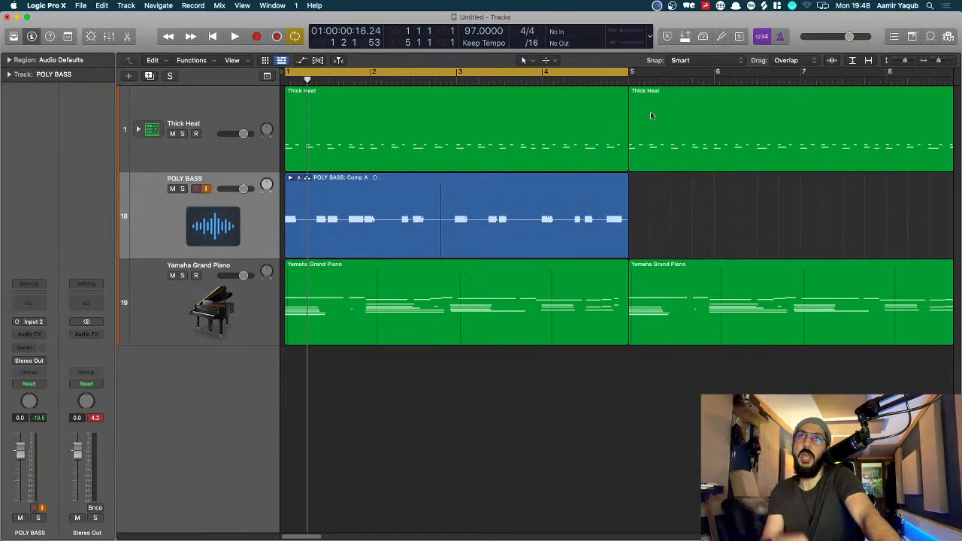
Turn on Autopunch with the punch range from bar 2 to bar 4, and briefly play the loop
{"action": "left_click", "coordinate": [686, 37]}
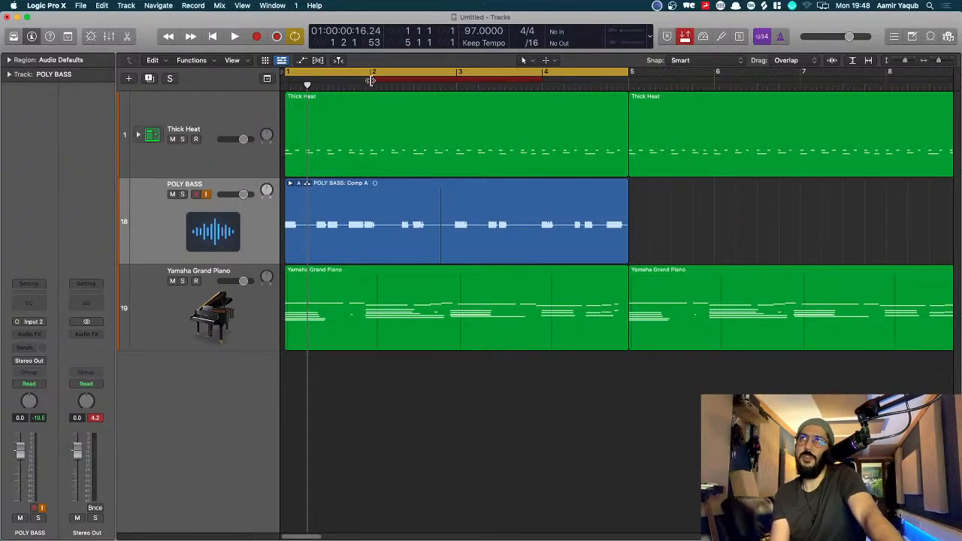
{"action": "mouse_move", "coordinate": [457, 81]}
{"action": "left_mouse_down"}
{"action": "mouse_move", "coordinate": [501, 80]}
{"action": "mouse_move", "coordinate": [458, 87]}
{"action": "left_mouse_up"}
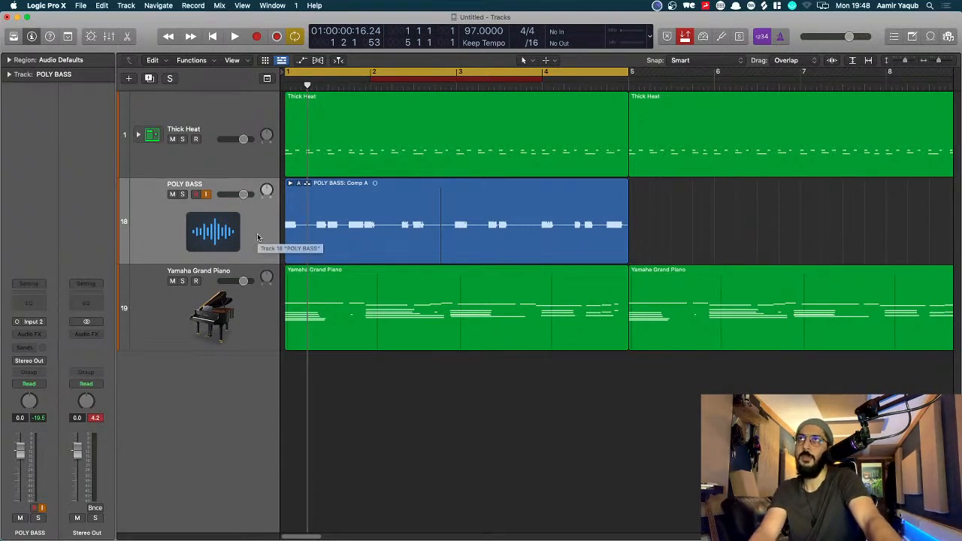
{"action": "key", "text": "space"}
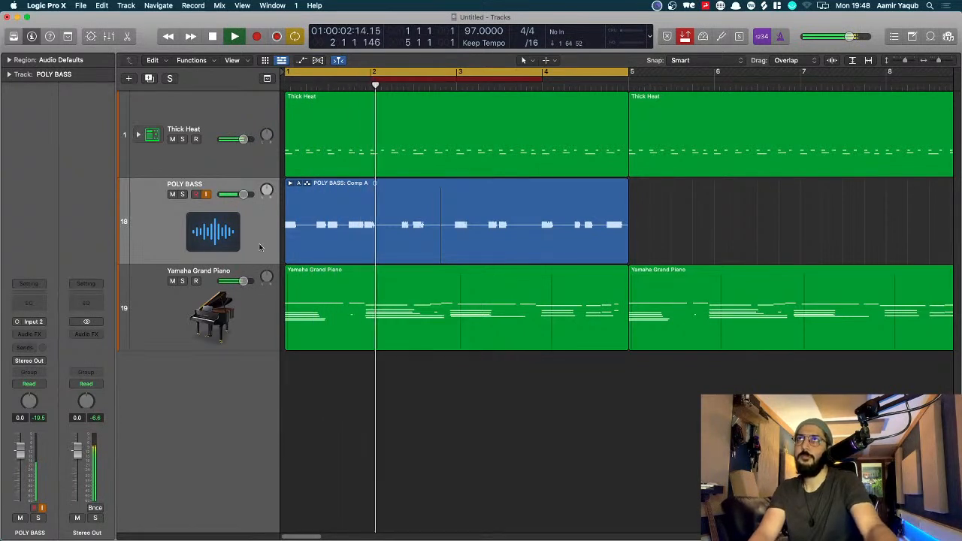
{"action": "key", "text": "space"}
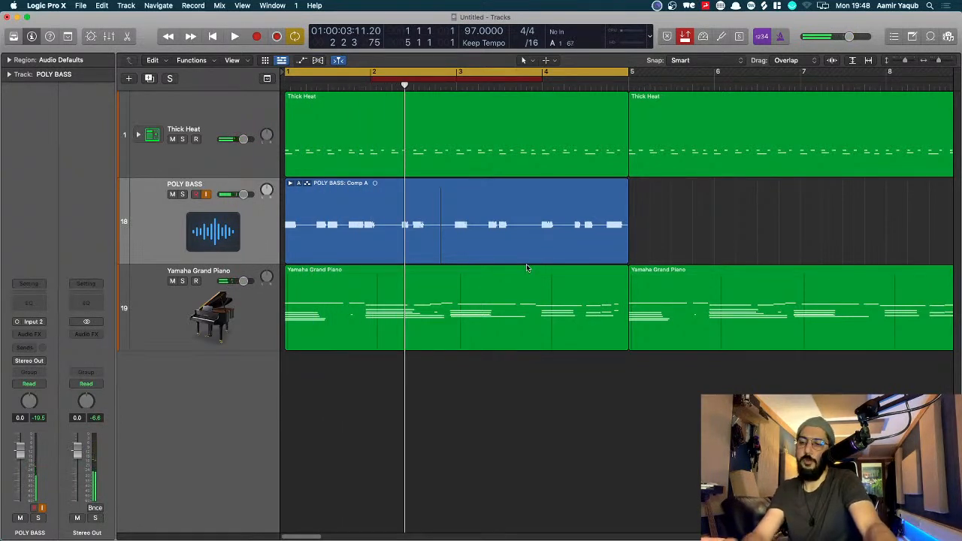
Try a punch recording on POLY BASS from bar 2 to bar 4, inspect its take lane, and undo the recording
{"action": "key", "text": "r"}
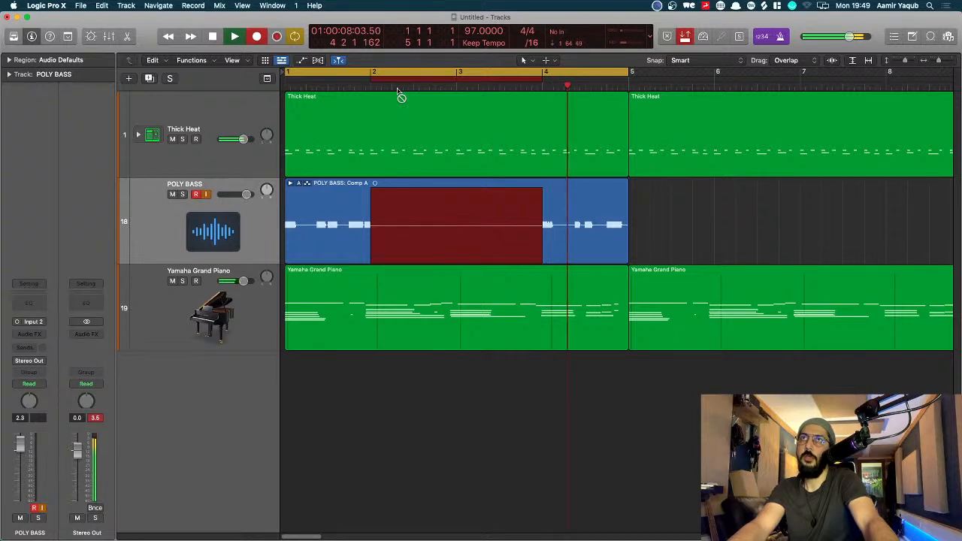
{"action": "key", "text": "space"}
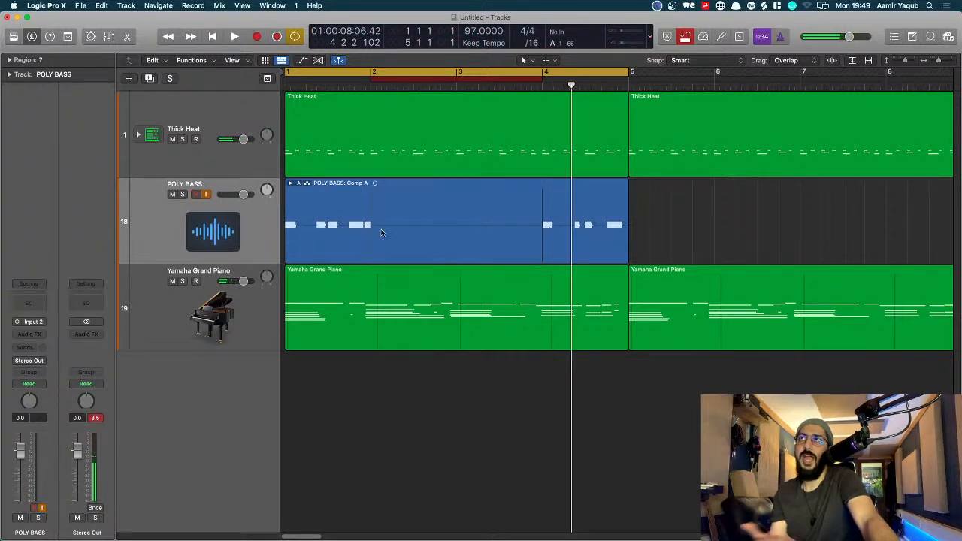
{"action": "left_click", "coordinate": [291, 183]}
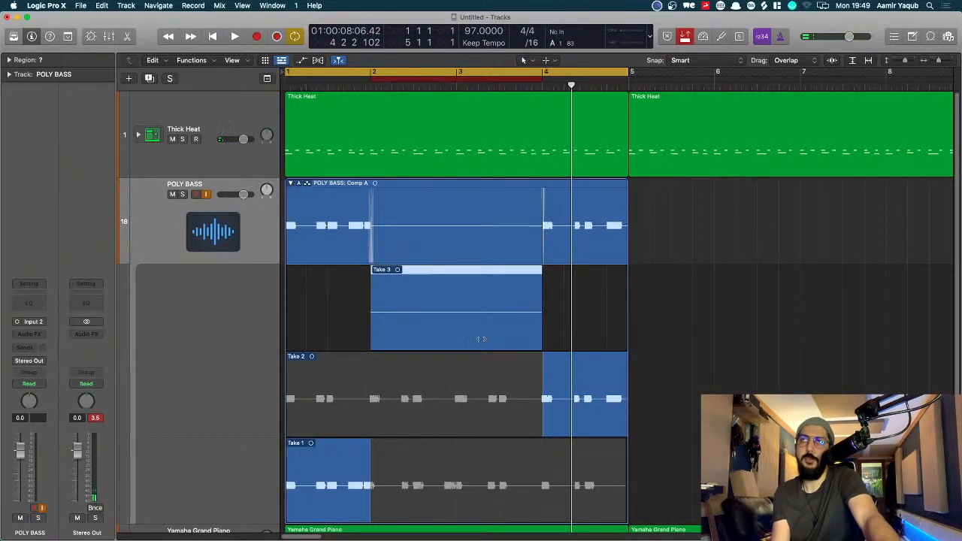
{"action": "double_click", "coordinate": [298, 203]}
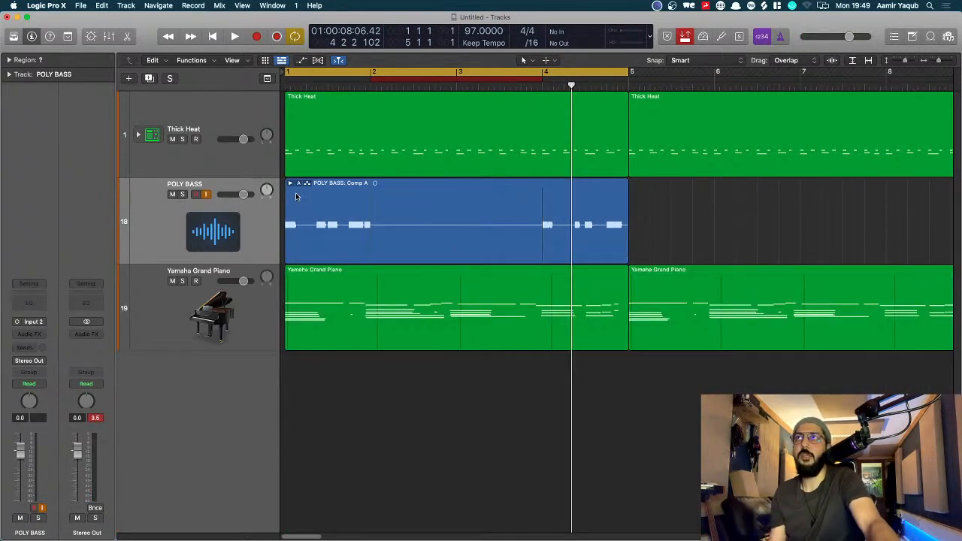
{"action": "key", "text": "super+z"}
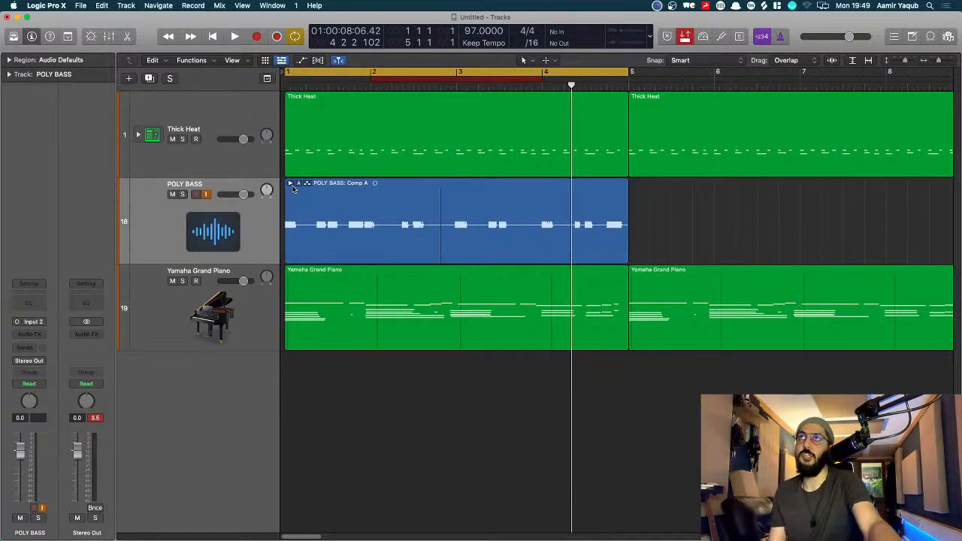
Move the punch-in point slightly past bar 2 and save the project as GTV2
{"action": "left_click_drag", "start_coordinate": [371, 79], "coordinate": [380, 78]}
{"action": "key", "text": "super+s"}
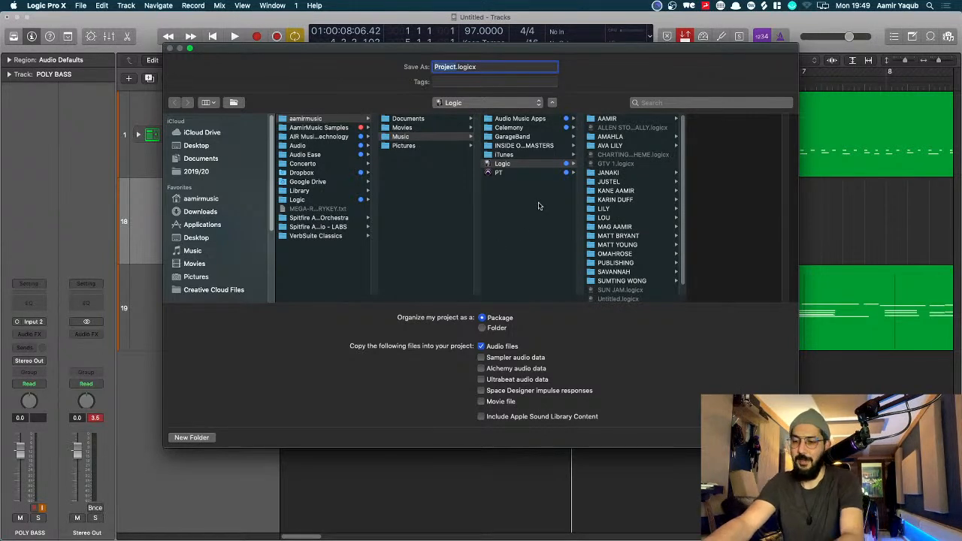
{"action": "type", "text": "GTV2"}
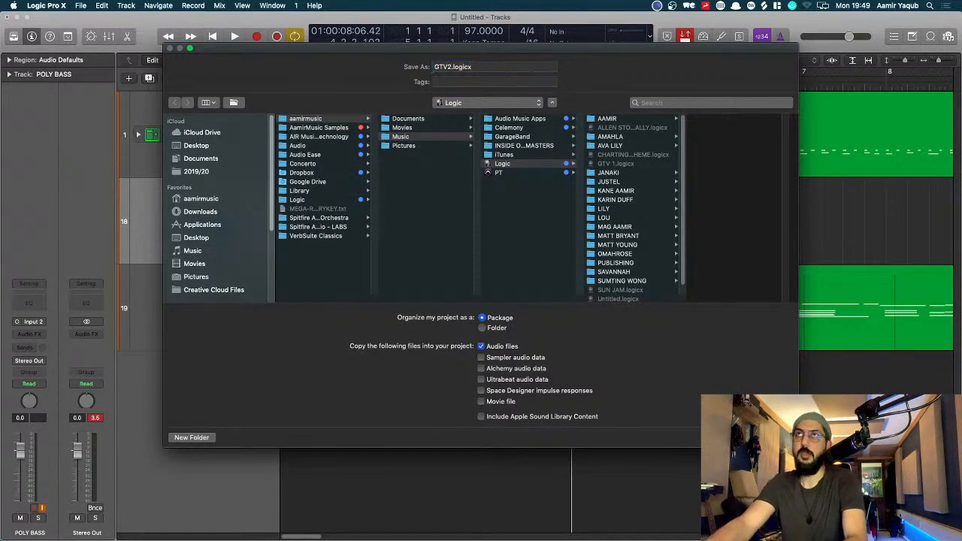
{"action": "key", "text": "Return"}
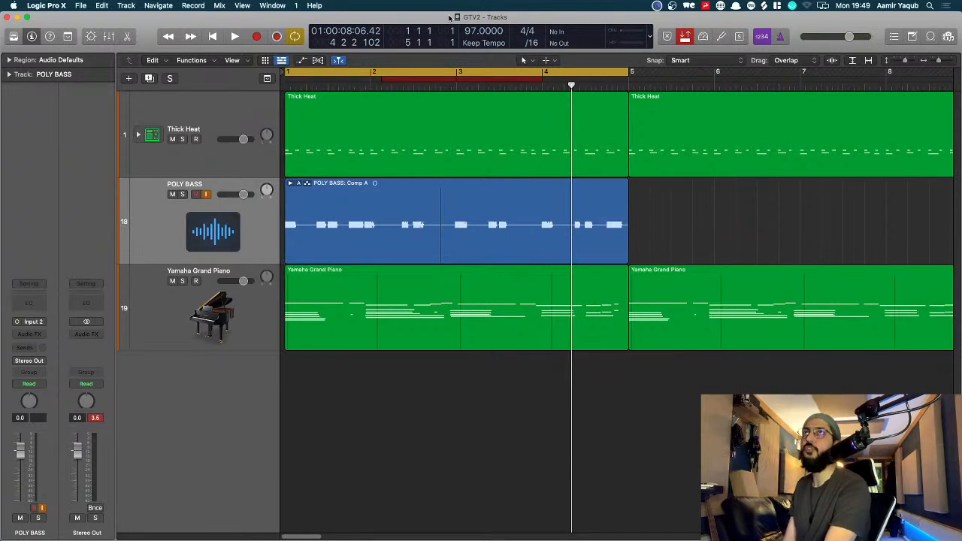
Punch-record a third POLY BASS take, expand the take folder, and move the Take 3 to Take 2 comp boundary slightly before bar 4
{"action": "key", "text": "r"}
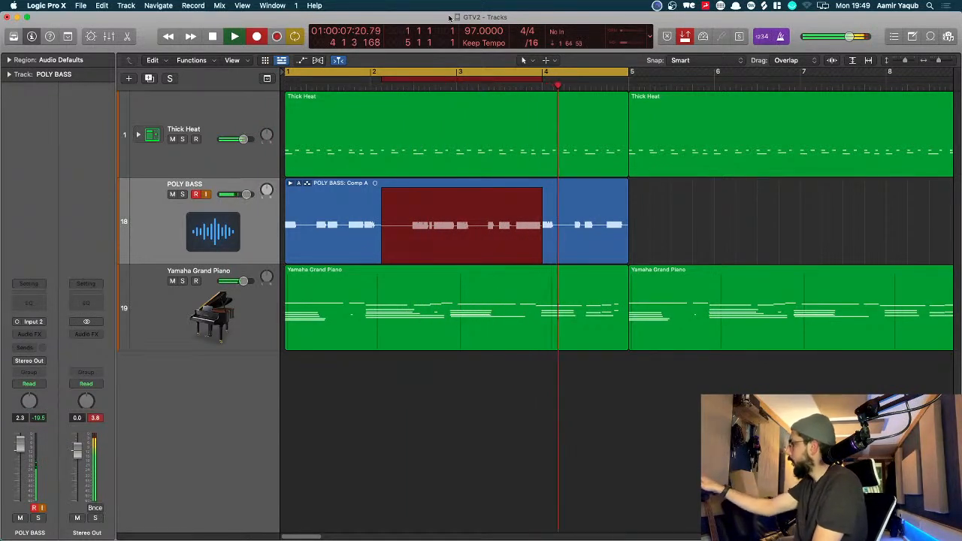
{"action": "key", "text": "space"}
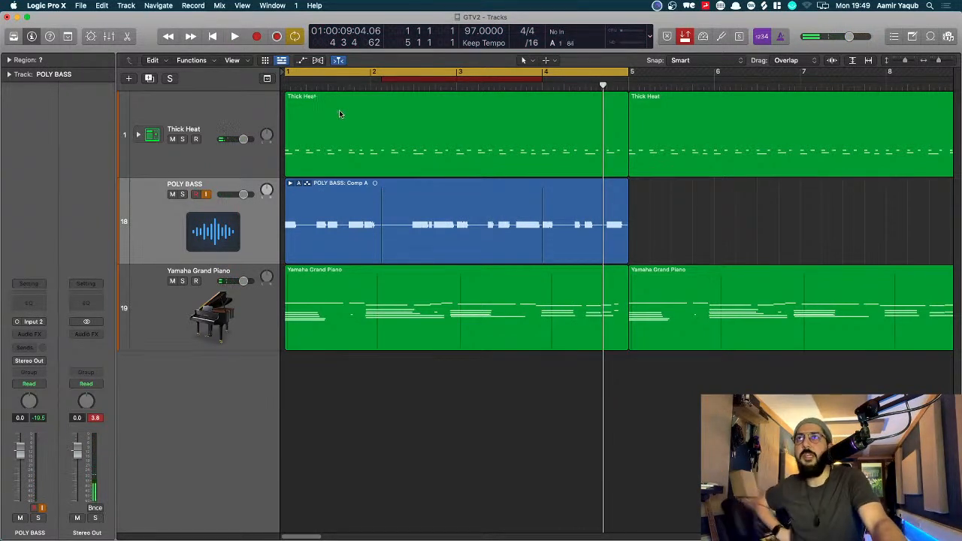
{"action": "left_click", "coordinate": [290, 183]}
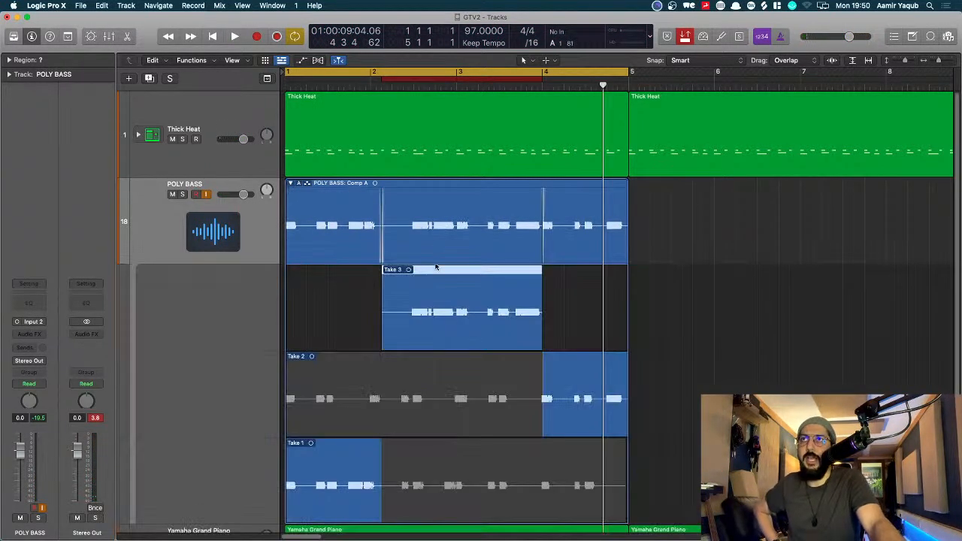
{"action": "scroll", "coordinate": [427, 251], "scroll_direction": "down", "scroll_amount": 2}
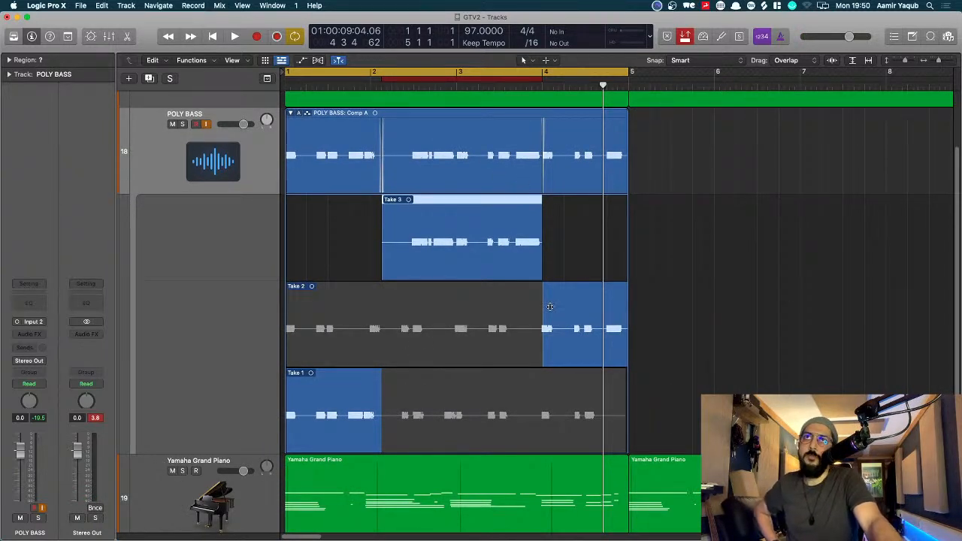
{"action": "left_click_drag", "start_coordinate": [542, 311], "coordinate": [539, 335]}
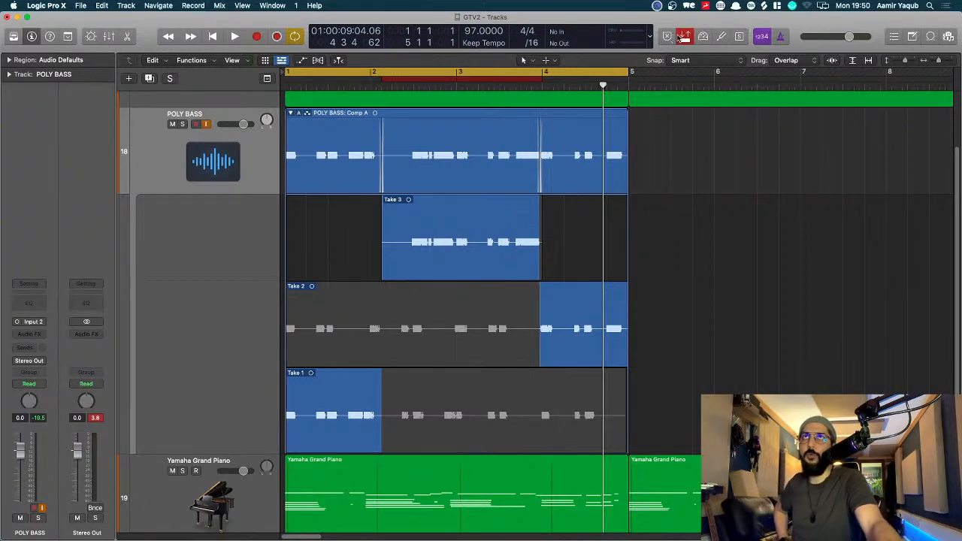
Turn off Autopunch, enable Low Latency Mode, and play the loop to check the comped bass
{"action": "left_click", "coordinate": [680, 37]}
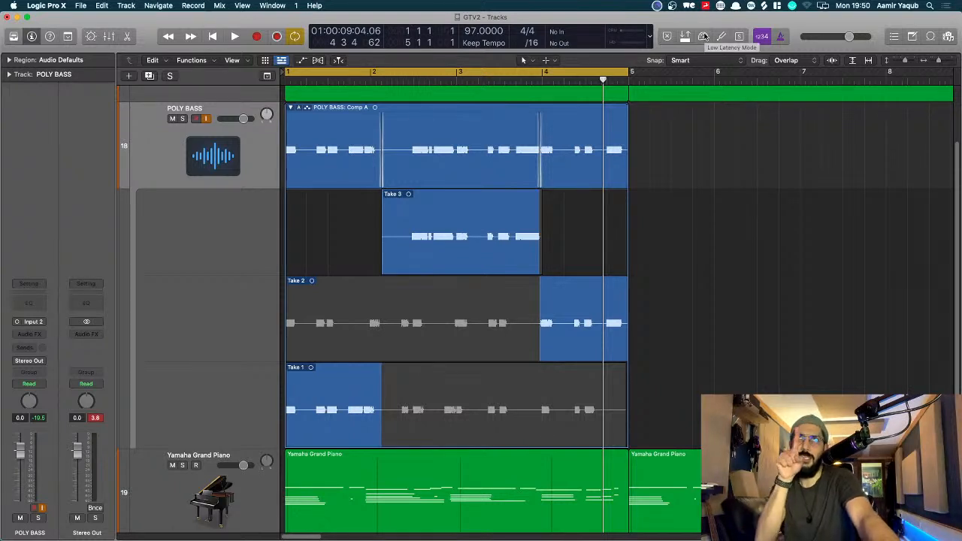
{"action": "left_click", "coordinate": [704, 36]}
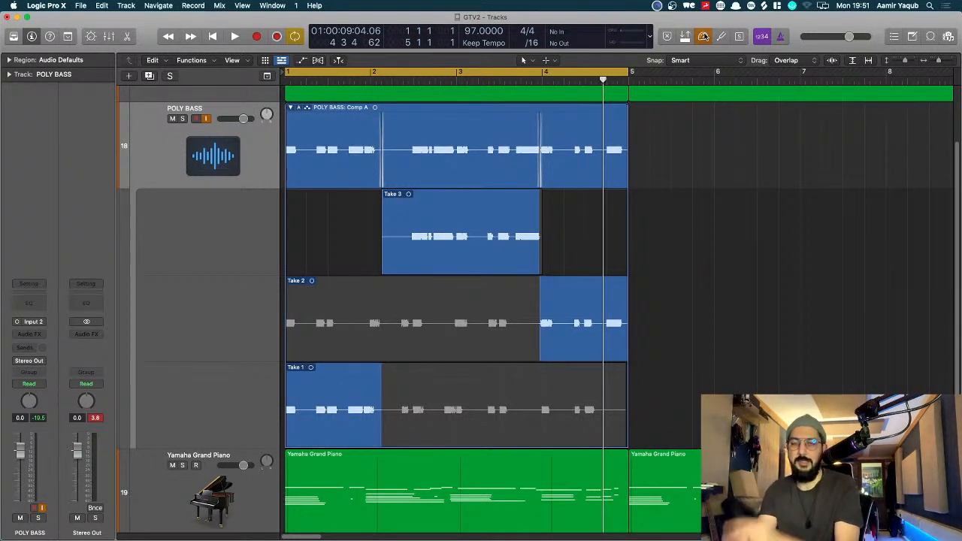
{"action": "key", "text": "space"}
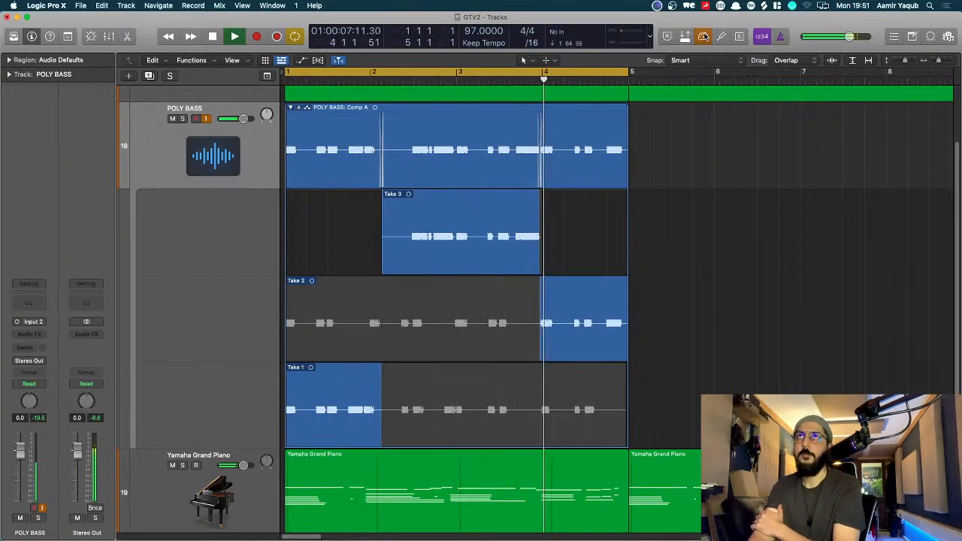
{"action": "key", "text": "space"}
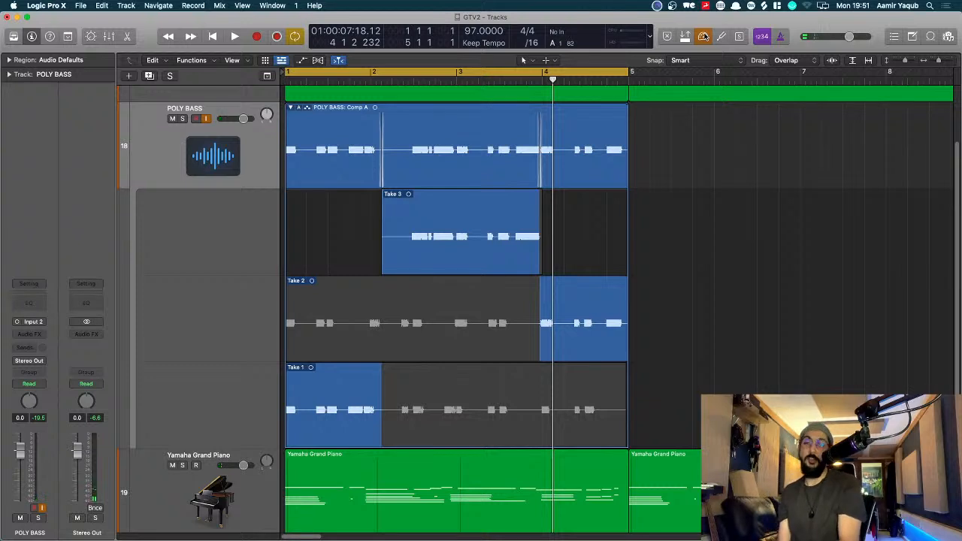
Collapse the POLY BASS take folder and select the Comp A region
{"action": "left_click", "coordinate": [291, 108]}
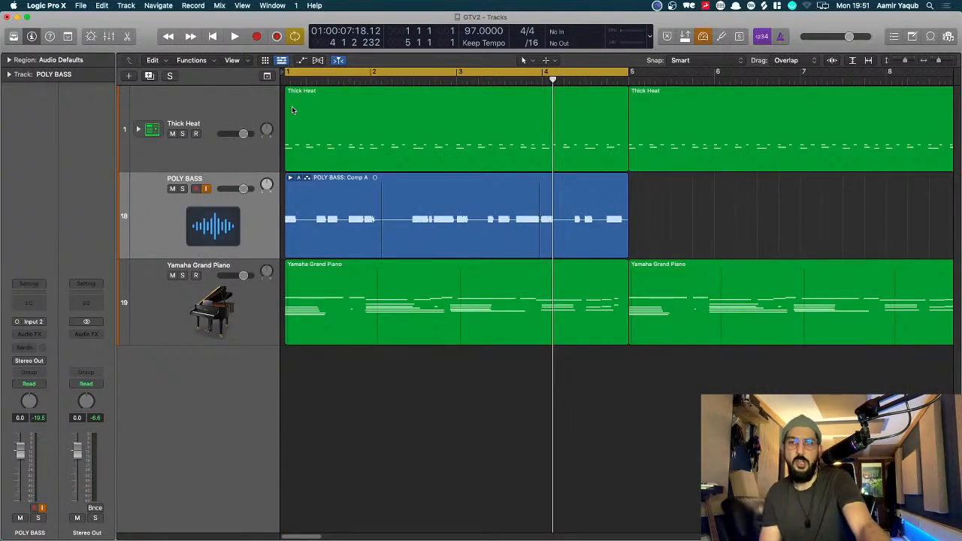
{"action": "left_click", "coordinate": [418, 217]}
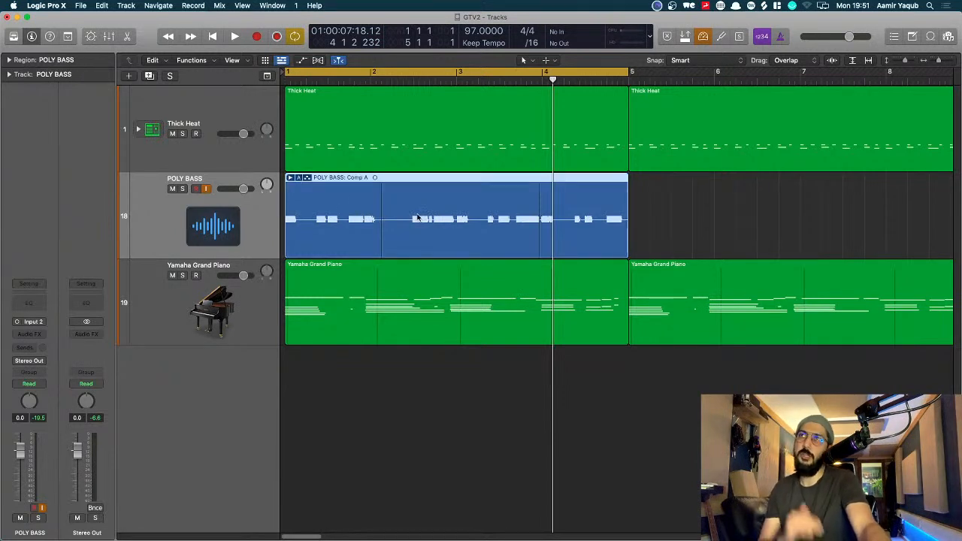
Enable Replace mode, record a fourth POLY BASS take from bar 1 to just past bar 5, and check its take folder
{"action": "left_click", "coordinate": [663, 36]}
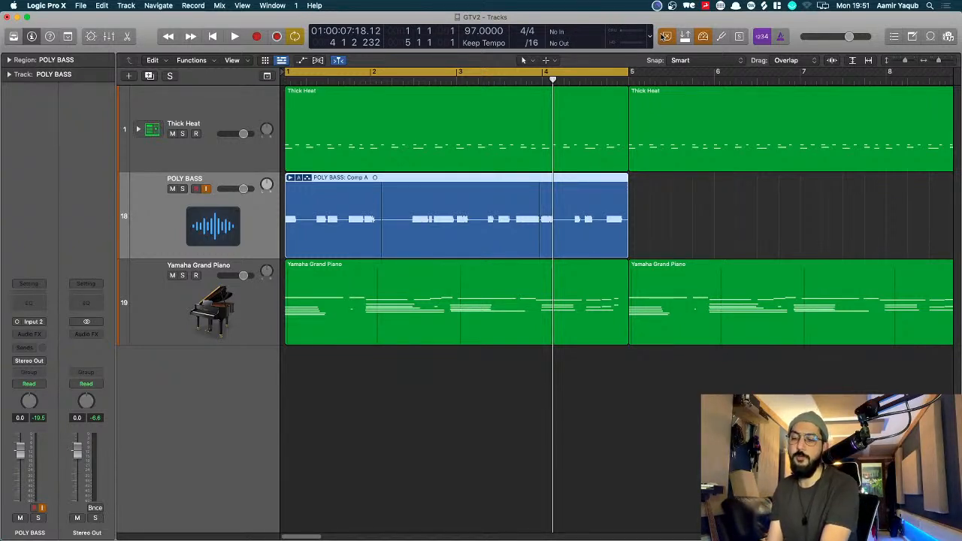
{"action": "key", "text": "r"}
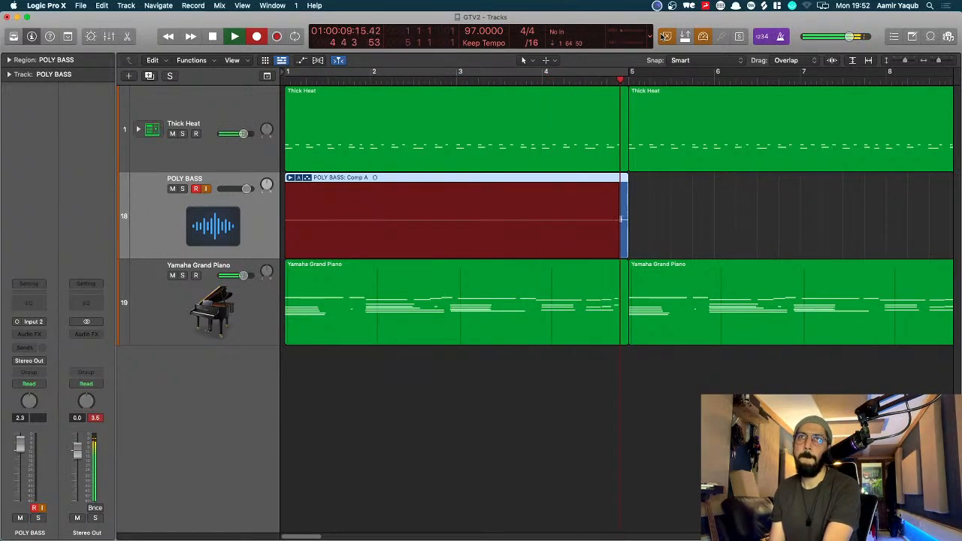
{"action": "key", "text": "space"}
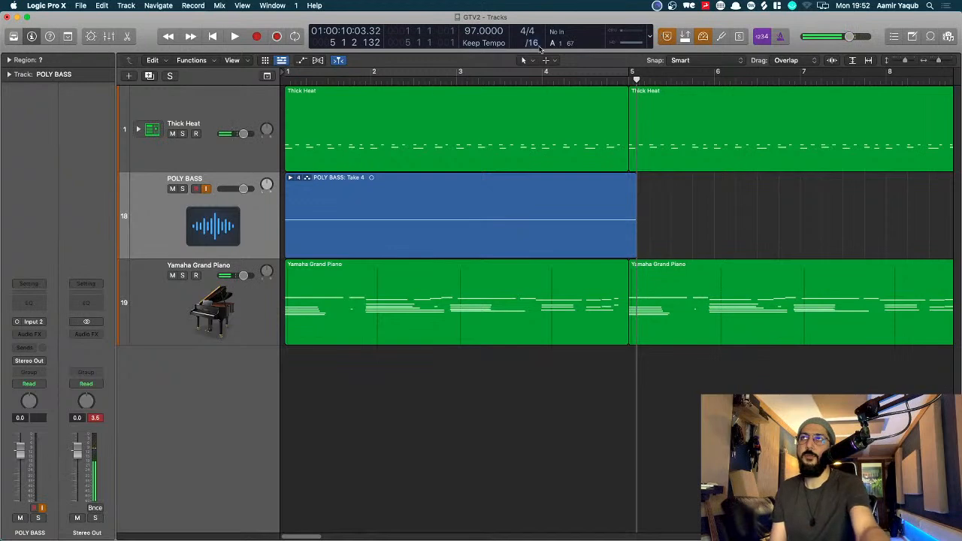
{"action": "left_click", "coordinate": [290, 178]}
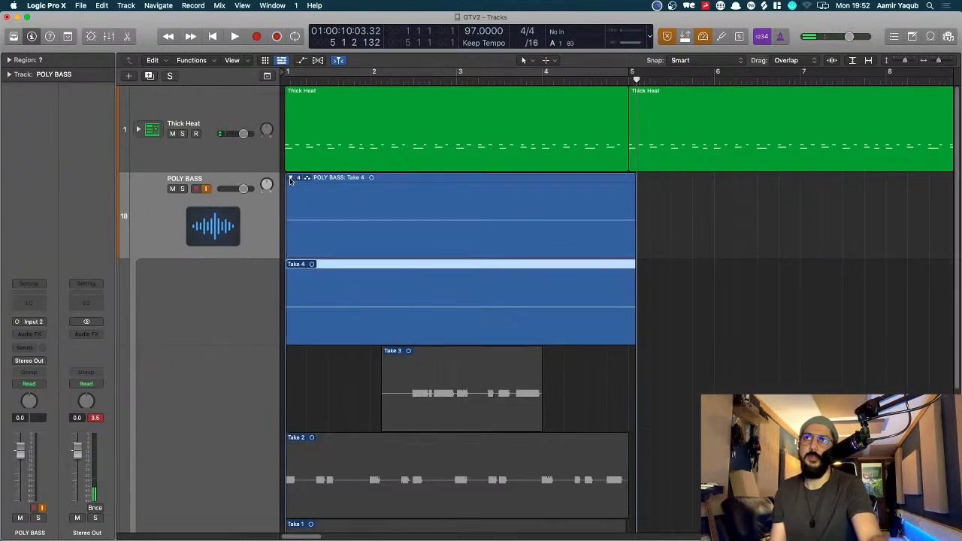
{"action": "scroll", "coordinate": [455, 286], "scroll_direction": "down", "scroll_amount": 3}
{"action": "scroll", "coordinate": [455, 285], "scroll_direction": "up", "scroll_amount": 3}
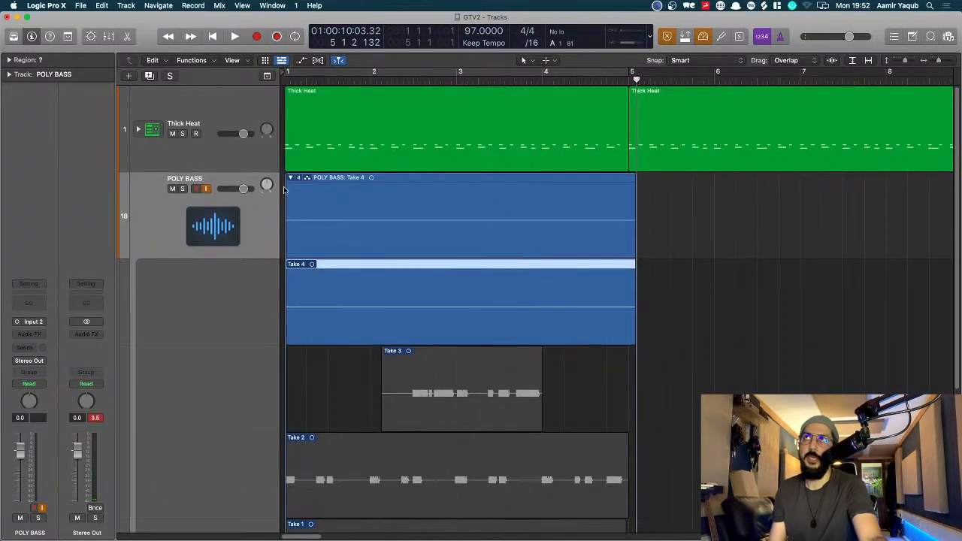
{"action": "left_click", "coordinate": [290, 178]}
Review the overlapping audio recording options for cycle off and cycle on in the Recording preferences, and close them
{"action": "left_click", "coordinate": [81, 5]}
{"action": "mouse_move", "coordinate": [46, 6]}
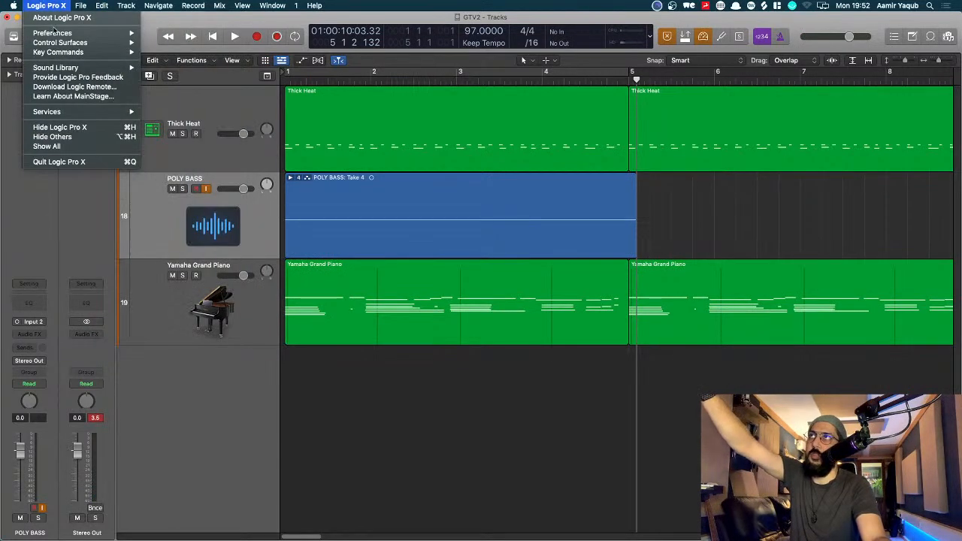
{"action": "mouse_move", "coordinate": [53, 33]}
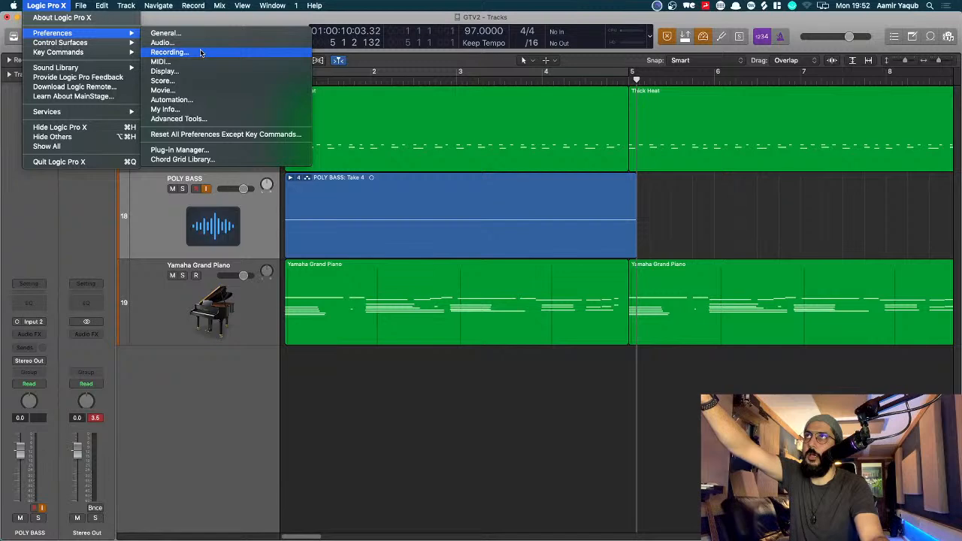
{"action": "left_click", "coordinate": [200, 52]}
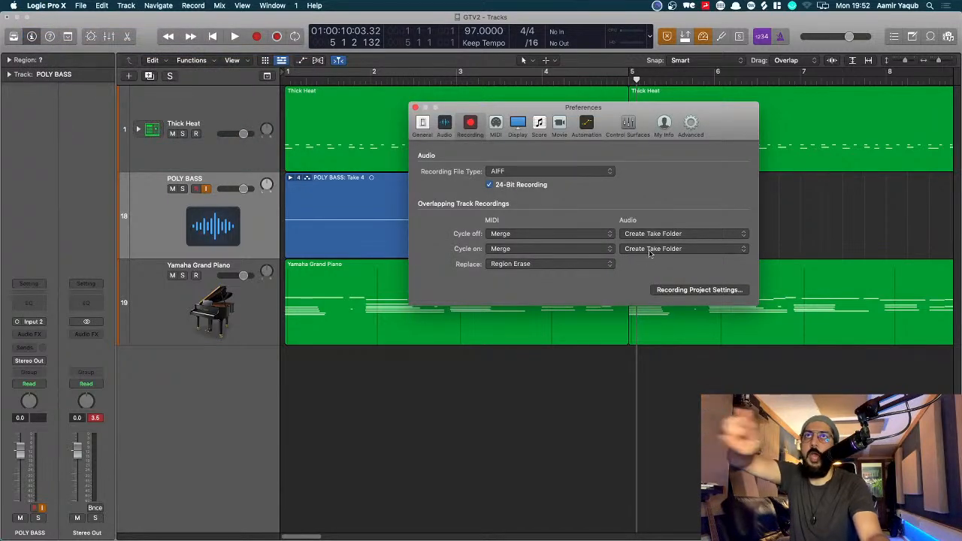
{"action": "left_click", "coordinate": [659, 235]}
{"action": "left_click", "coordinate": [654, 271]}
{"action": "left_click", "coordinate": [651, 249]}
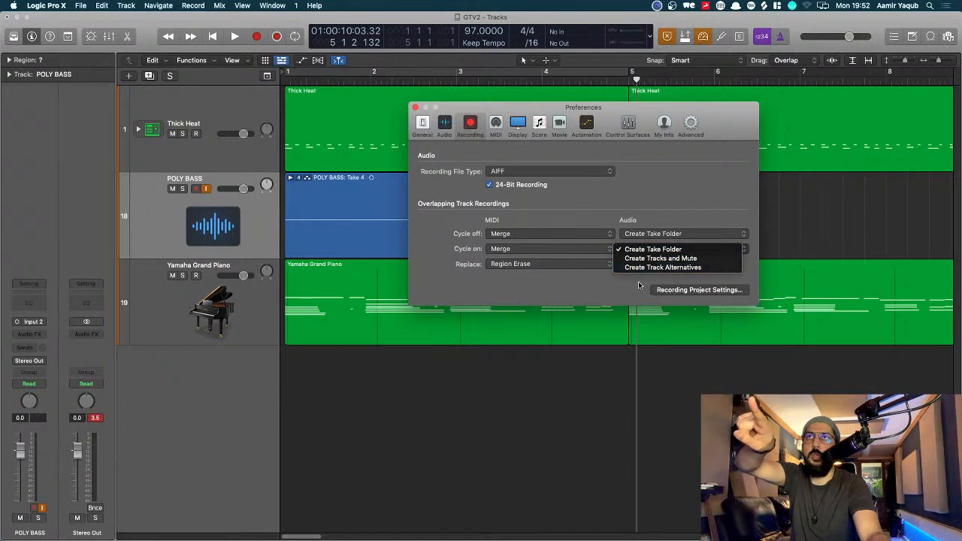
{"action": "left_click", "coordinate": [637, 284]}
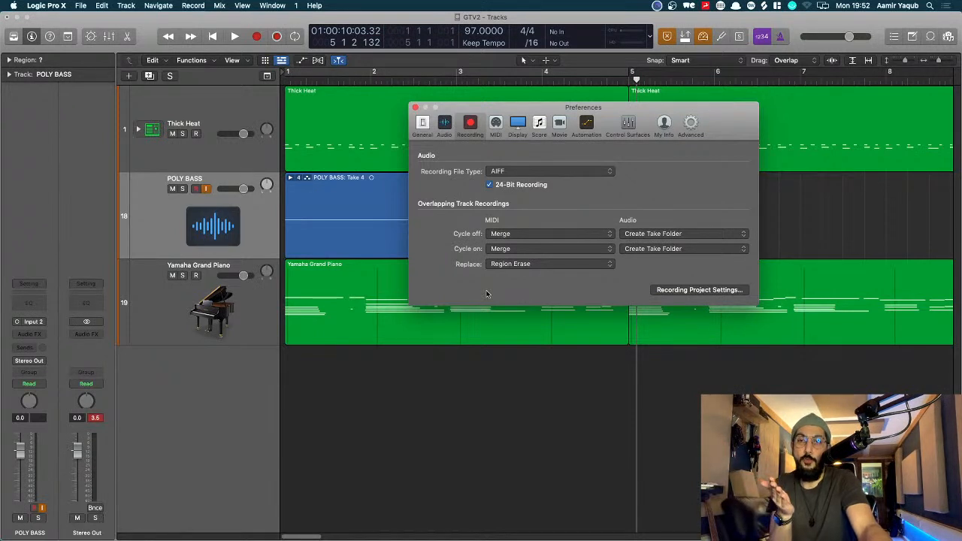
{"action": "left_click", "coordinate": [416, 108]}
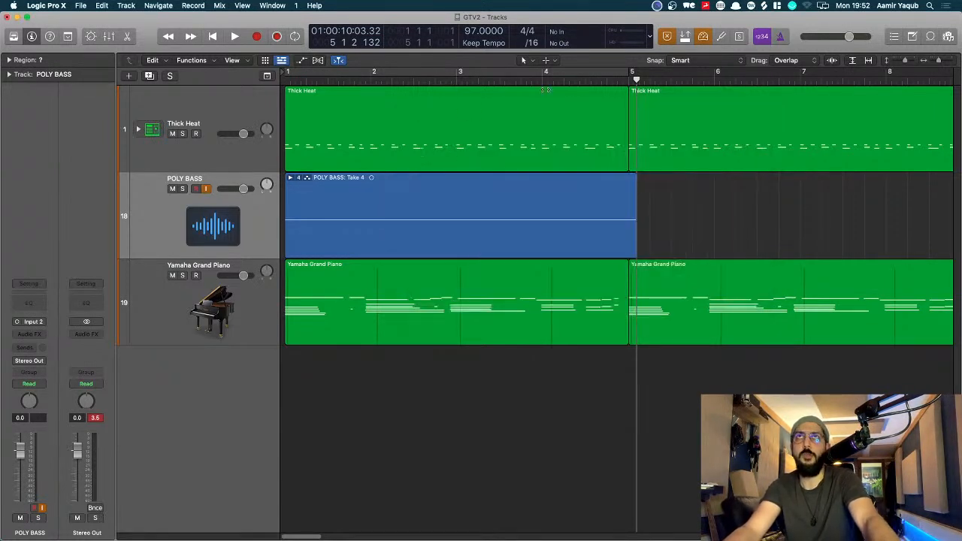
Try recording over the second Yamaha Grand Piano region in Replace mode, undo the recording, and play the section
{"action": "left_click", "coordinate": [272, 297]}
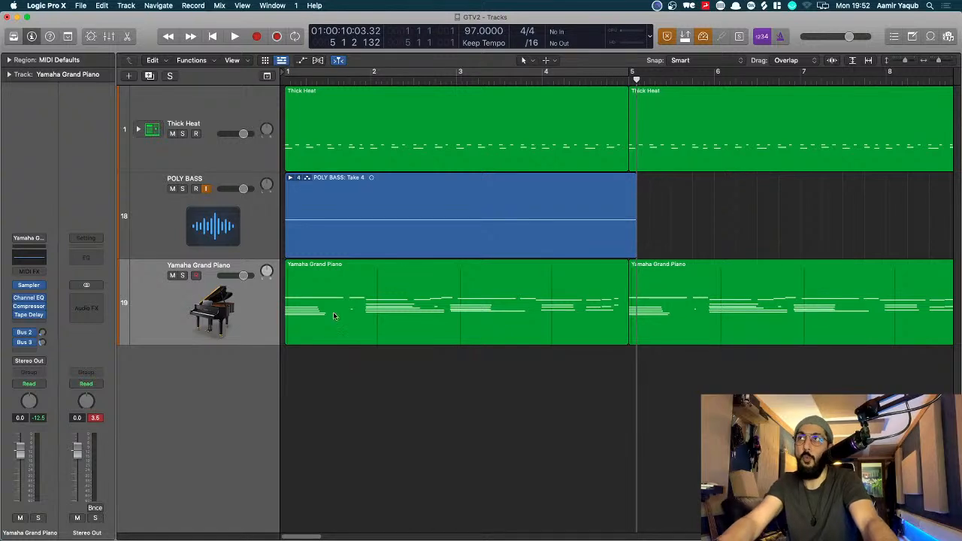
{"action": "key", "text": "r"}
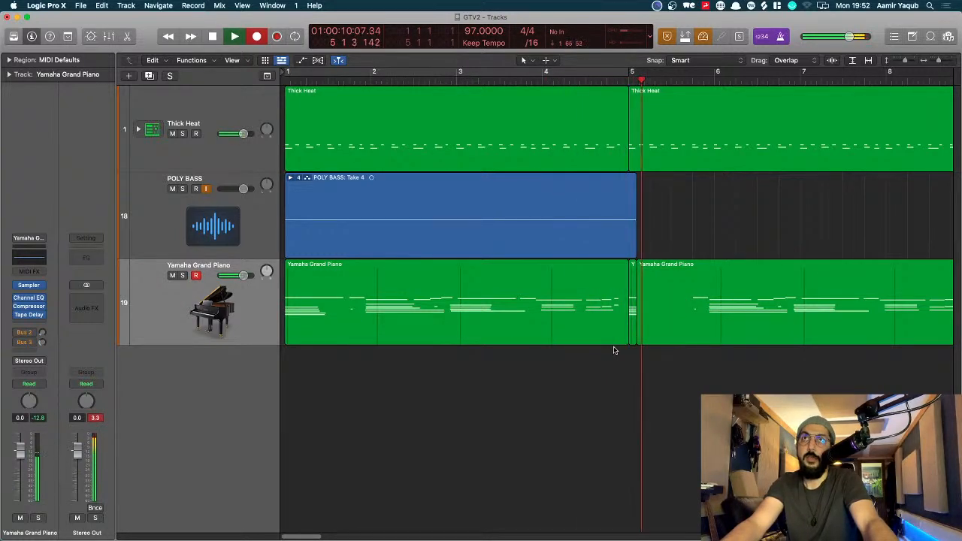
{"action": "key", "text": "space"}
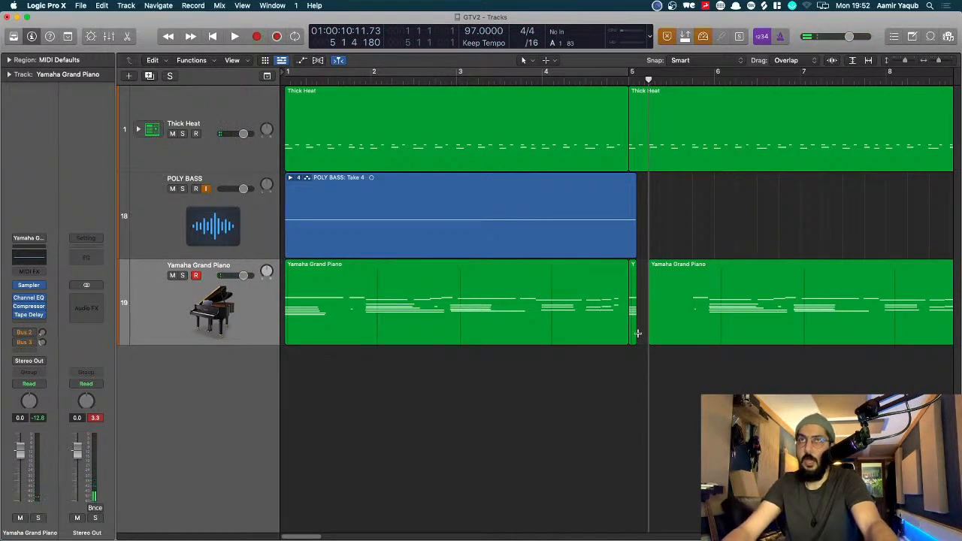
{"action": "key", "text": "super+z"}
{"action": "key", "text": "super+z"}
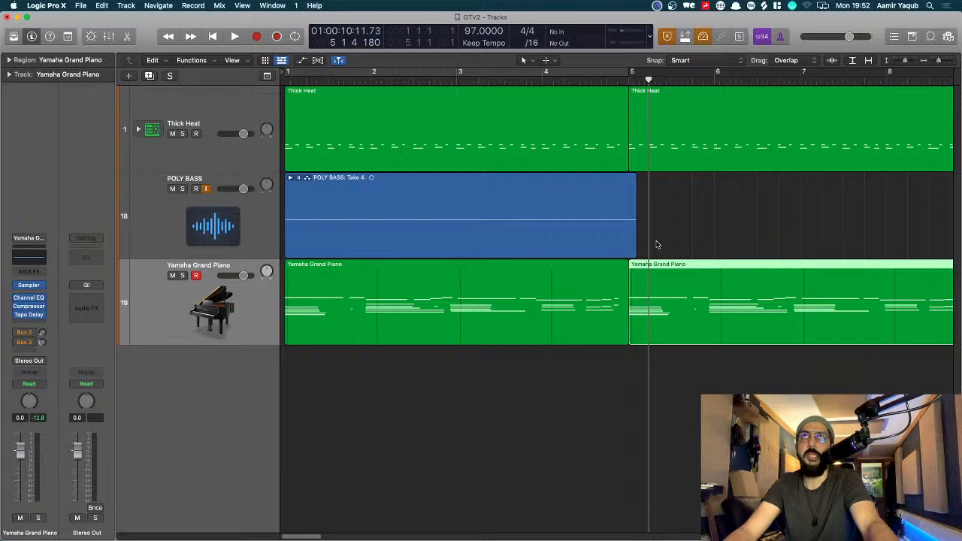
{"action": "key", "text": "space"}
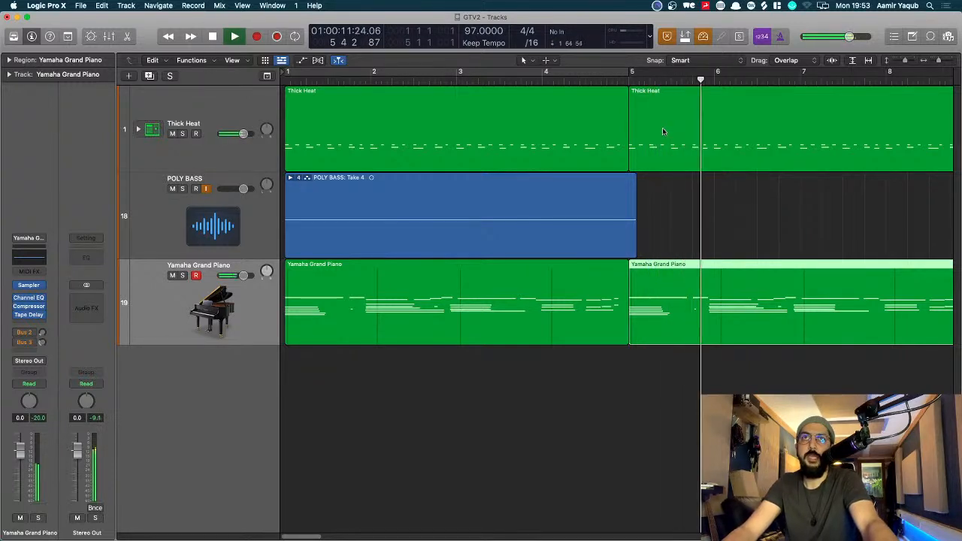
{"action": "key", "text": "space"}
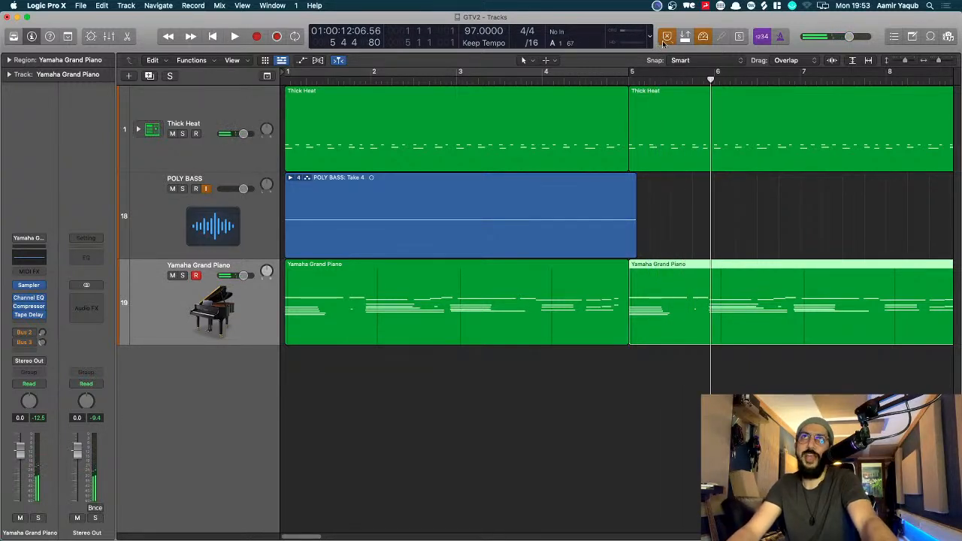
Undo the last take folder display changes and make Take 2 the active POLY BASS take
{"action": "key", "text": "super+z"}
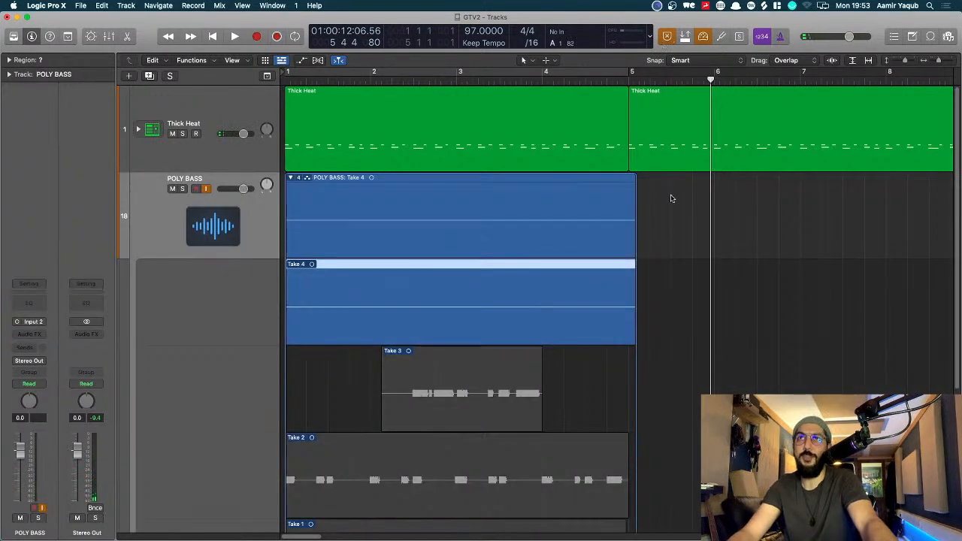
{"action": "scroll", "coordinate": [682, 270], "scroll_direction": "down", "scroll_amount": 5}
{"action": "key", "text": "super+z"}
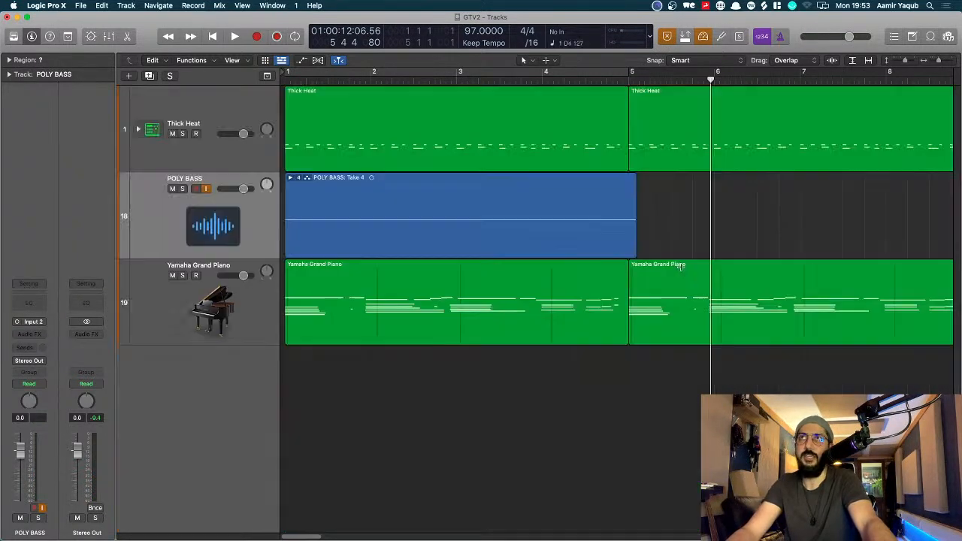
{"action": "left_click", "coordinate": [290, 178]}
{"action": "scroll", "coordinate": [446, 293], "scroll_direction": "down", "scroll_amount": 5}
{"action": "scroll", "coordinate": [447, 293], "scroll_direction": "up", "scroll_amount": 3}
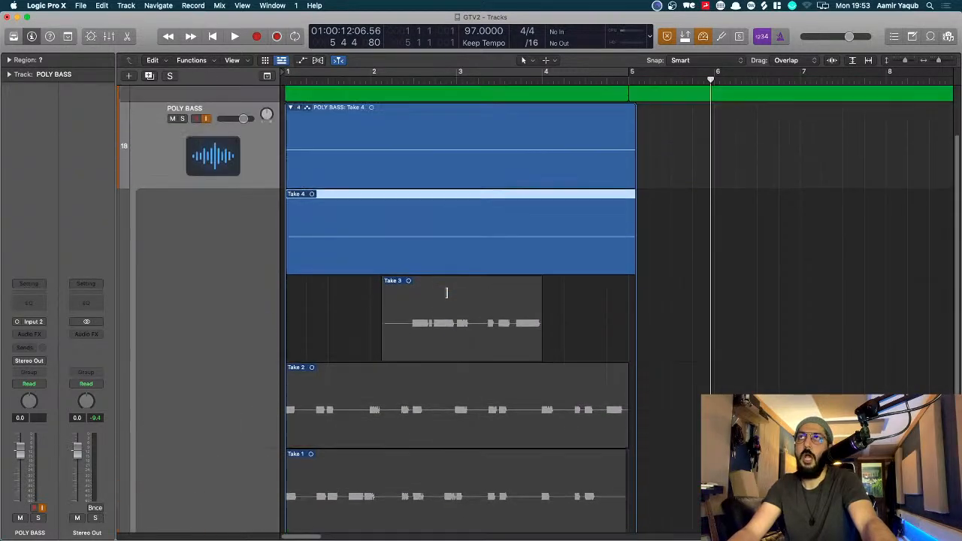
{"action": "scroll", "coordinate": [451, 279], "scroll_direction": "down", "scroll_amount": 3}
{"action": "left_click", "coordinate": [460, 306]}
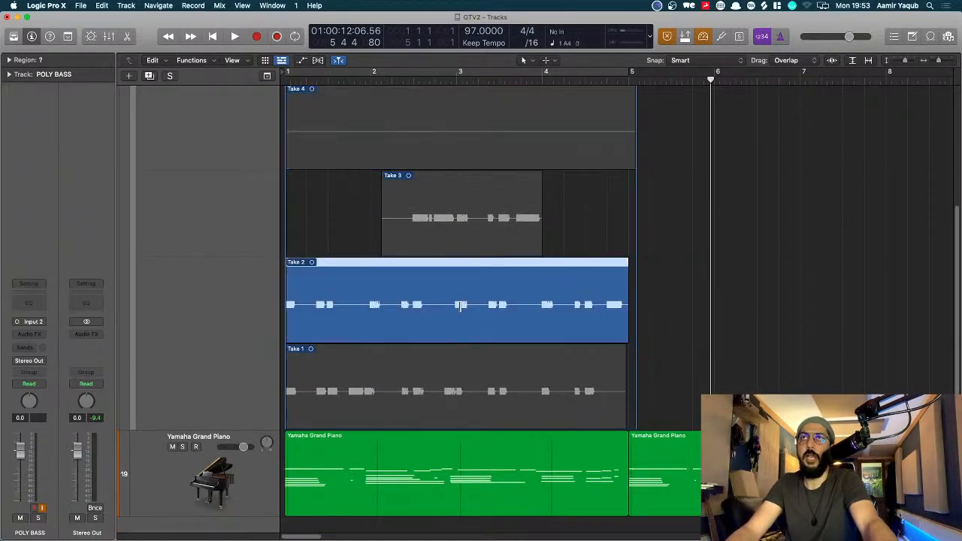
{"action": "scroll", "coordinate": [479, 251], "scroll_direction": "up", "scroll_amount": 5}
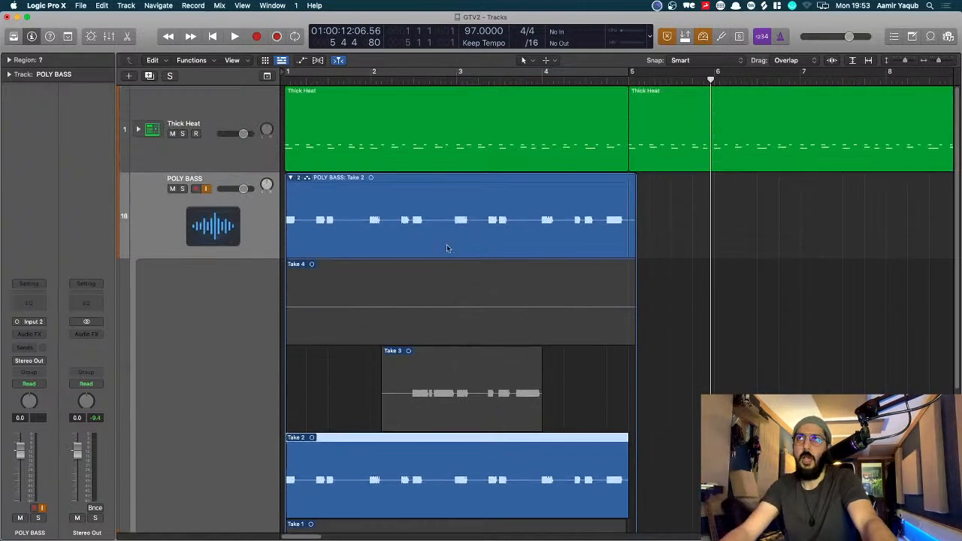
{"action": "left_click", "coordinate": [290, 178]}
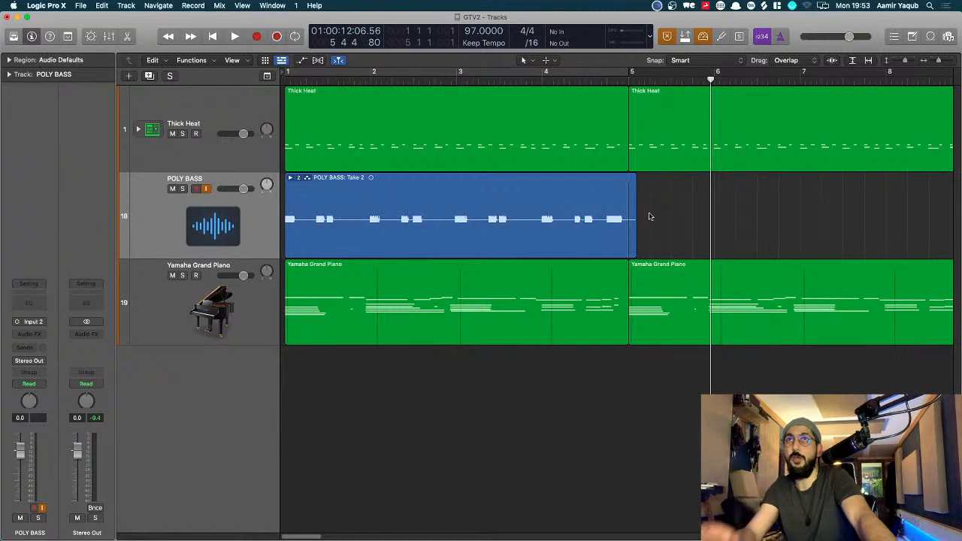
Remove the excess of the POLY BASS region beyond bar 5 and turn off Replace mode
{"action": "left_click_drag", "start_coordinate": [626, 178], "coordinate": [620, 178]}
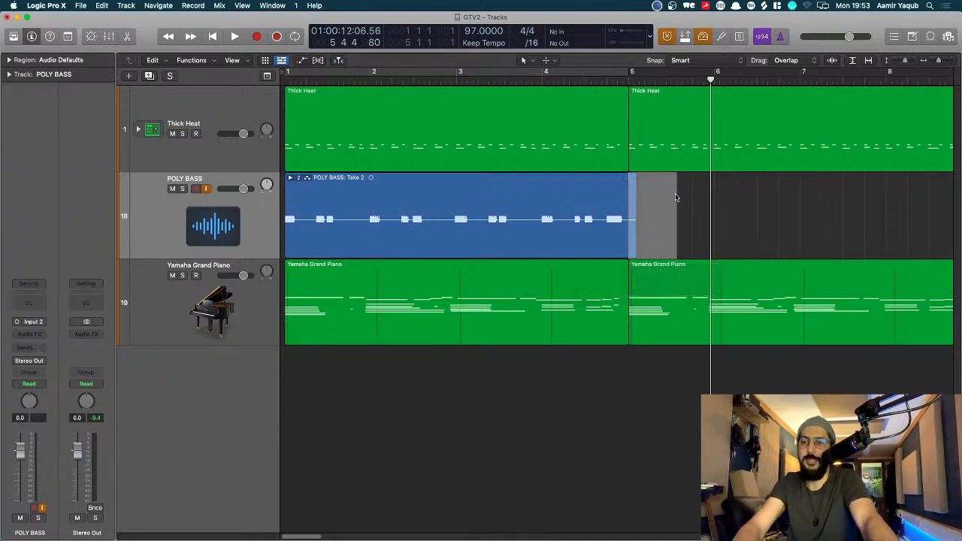
{"action": "left_click", "coordinate": [667, 36]}
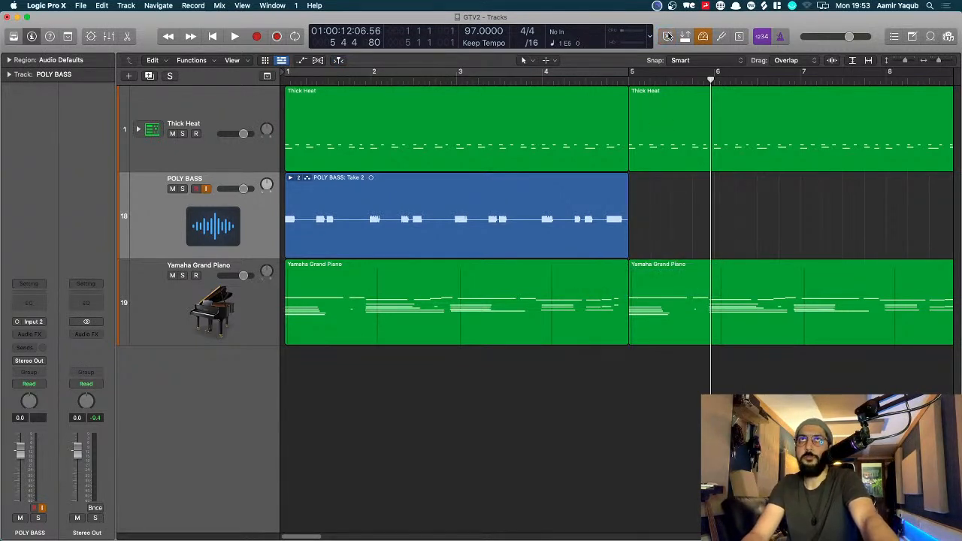
Set the cycle range to bars 5 to 9 and select the second Yamaha Grand Piano region and its track
{"action": "scroll", "coordinate": [686, 241], "scroll_direction": "up", "scroll_amount": 5}
{"action": "scroll", "coordinate": [686, 242], "scroll_direction": "right", "scroll_amount": 5}
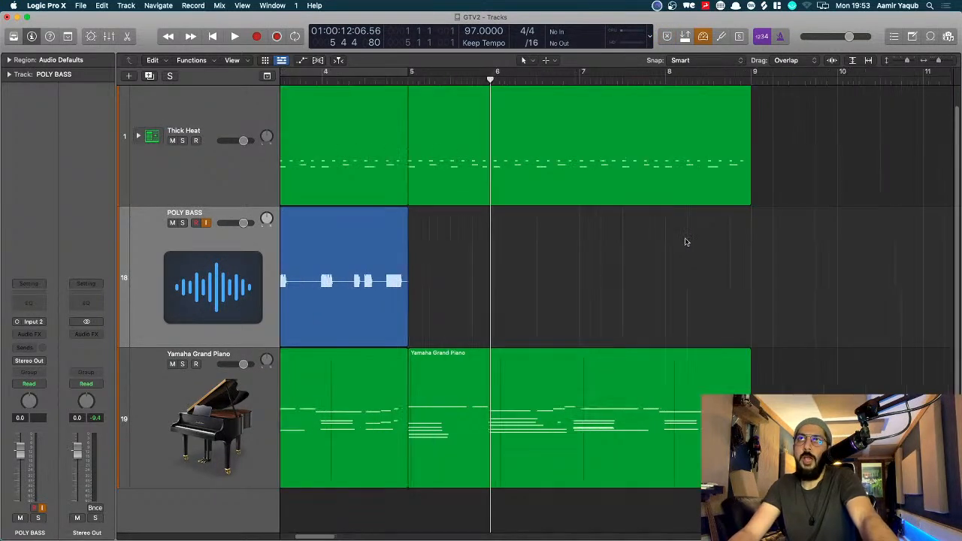
{"action": "key", "text": "super+Left"}
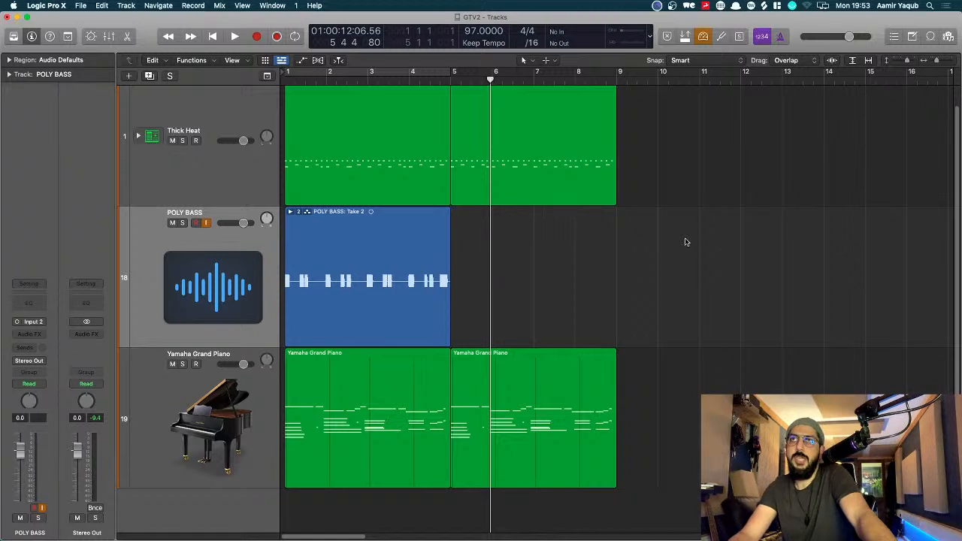
{"action": "left_click", "coordinate": [402, 68]}
{"action": "left_click_drag", "start_coordinate": [402, 68], "coordinate": [570, 70]}
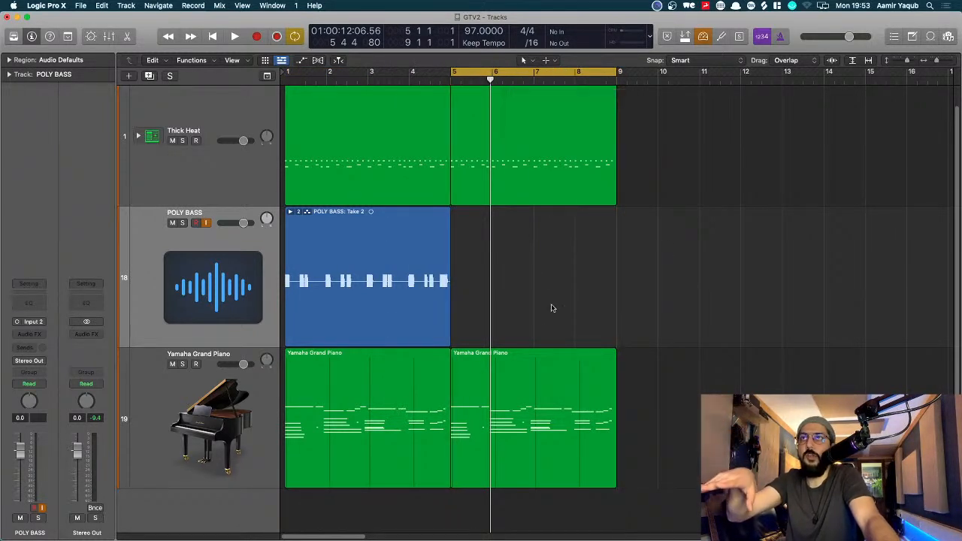
{"action": "left_click", "coordinate": [519, 370]}
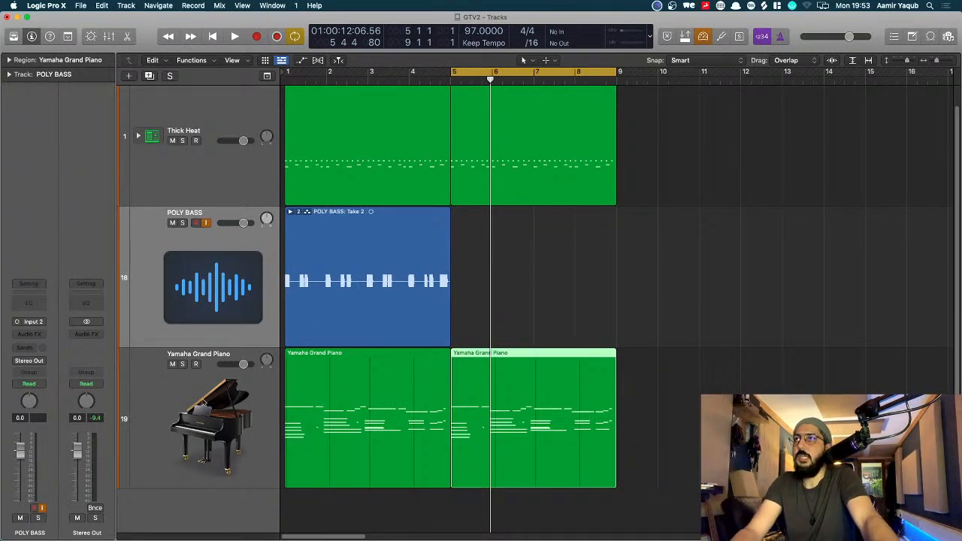
{"action": "left_click", "coordinate": [204, 403]}
Set the MIDI overlapping track recording preferences to Create Take Folder for both Cycle off and Cycle on
{"action": "left_click", "coordinate": [46, 5]}
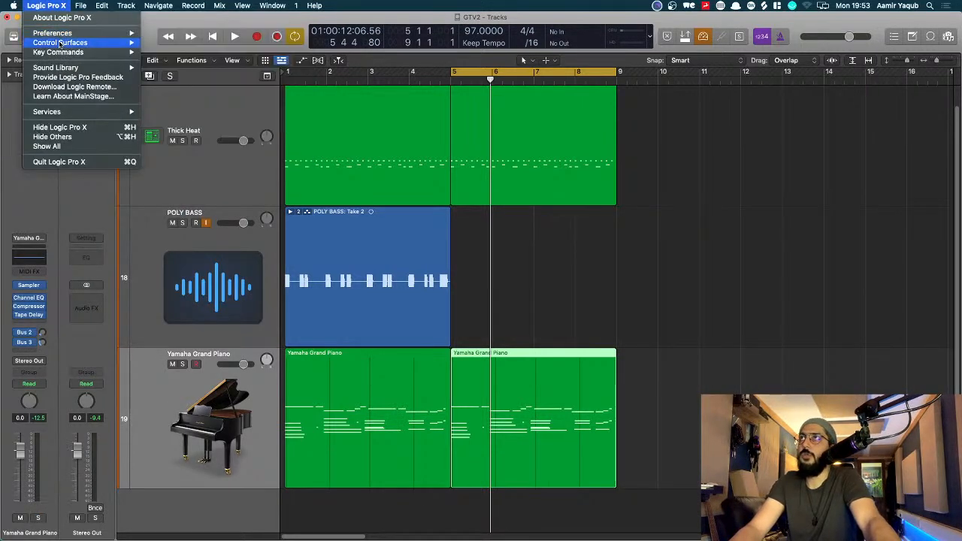
{"action": "mouse_move", "coordinate": [88, 32]}
{"action": "left_click", "coordinate": [165, 42]}
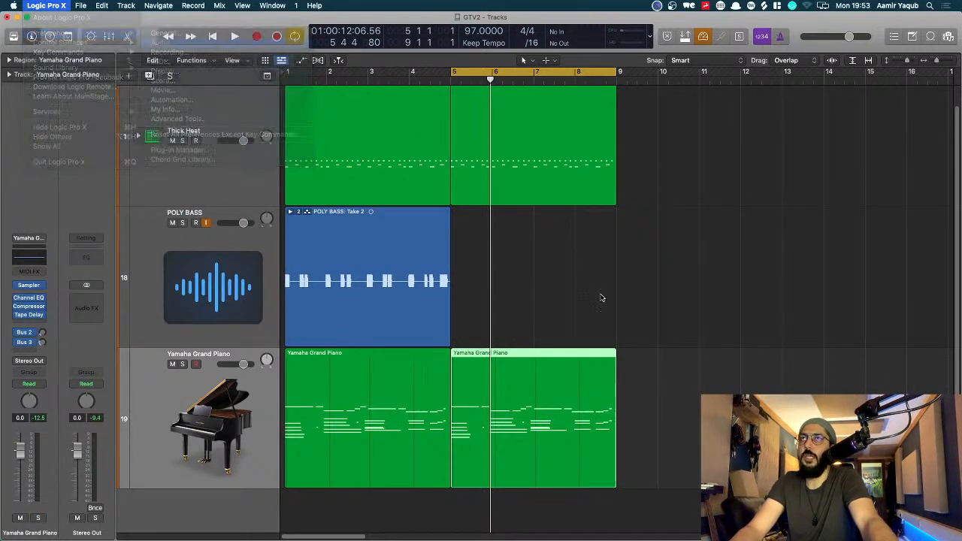
{"action": "left_click", "coordinate": [503, 151]}
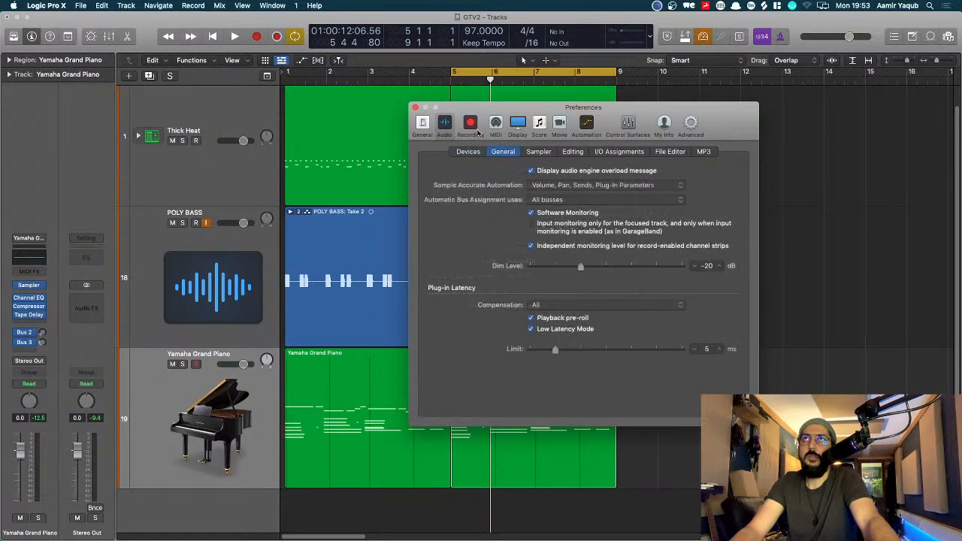
{"action": "left_click", "coordinate": [471, 125]}
{"action": "left_click", "coordinate": [543, 233]}
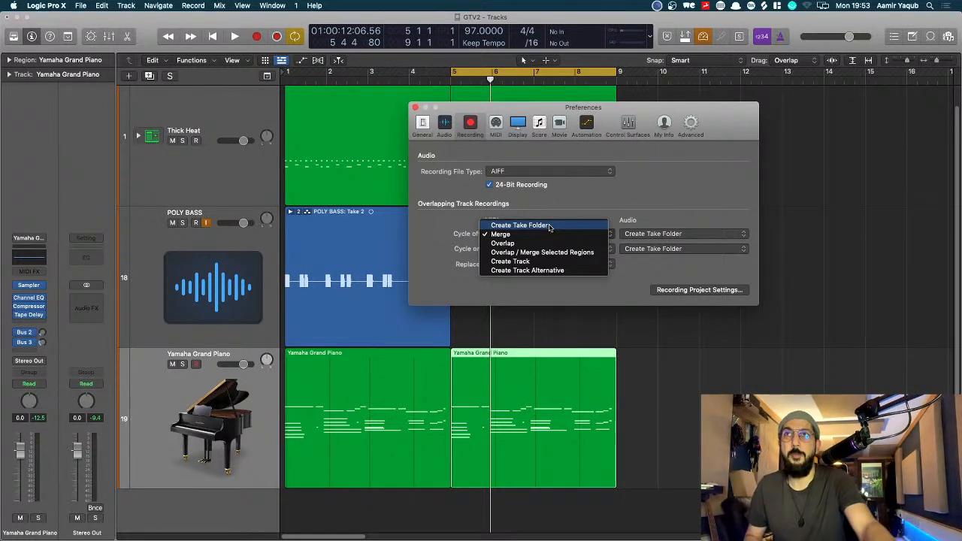
{"action": "left_click", "coordinate": [550, 227]}
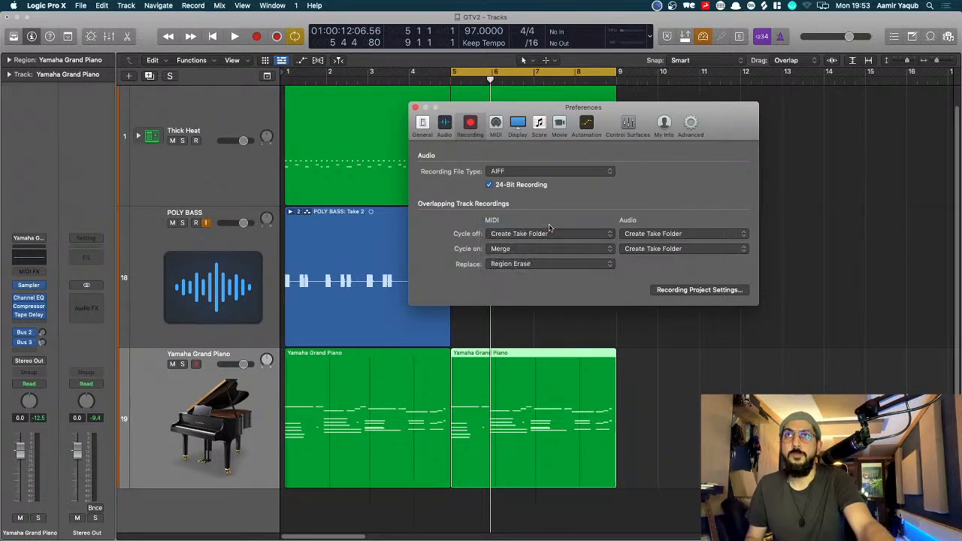
{"action": "left_click", "coordinate": [544, 249]}
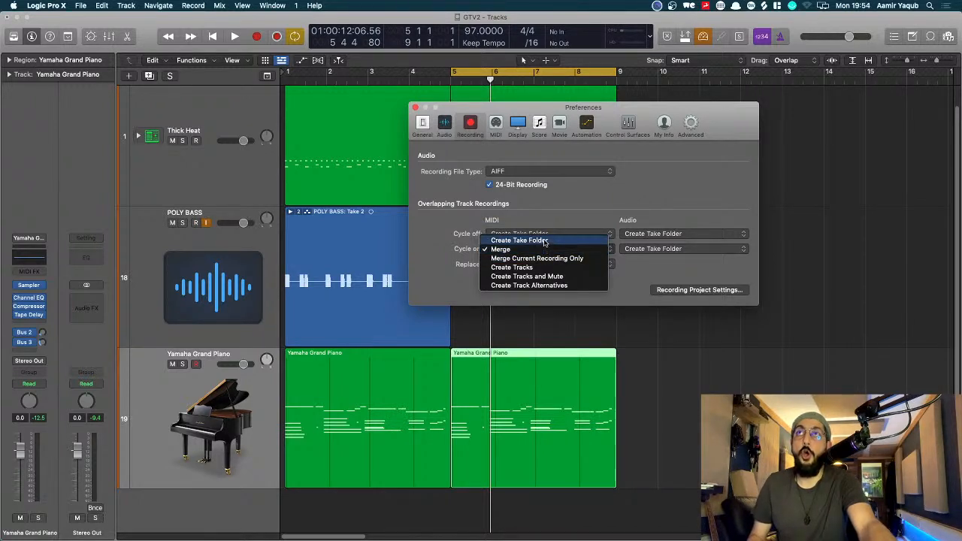
{"action": "left_click", "coordinate": [545, 240]}
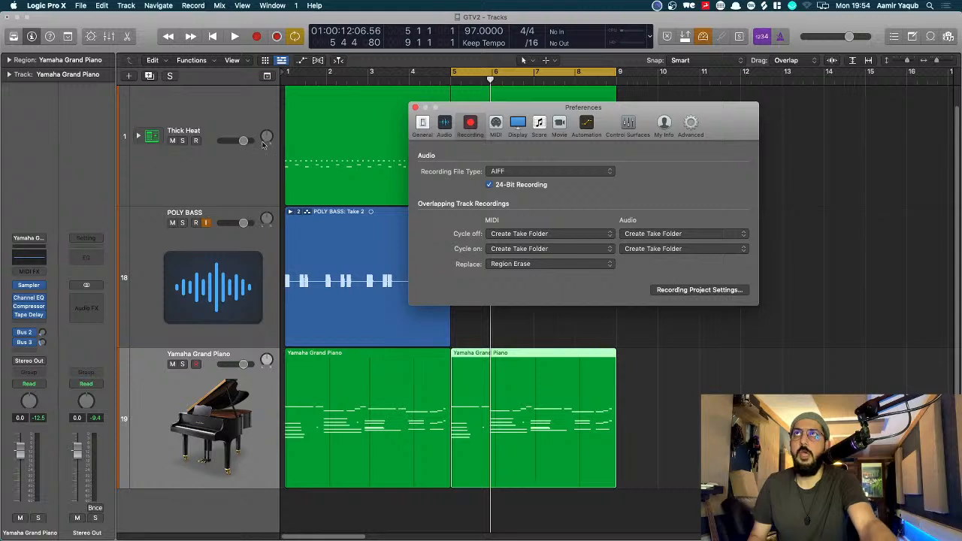
{"action": "left_click", "coordinate": [415, 109]}
Record a new piano take over the second Yamaha Grand Piano region within the bar 5 to 9 cycle
{"action": "left_click", "coordinate": [509, 312]}
{"action": "left_click", "coordinate": [503, 384]}
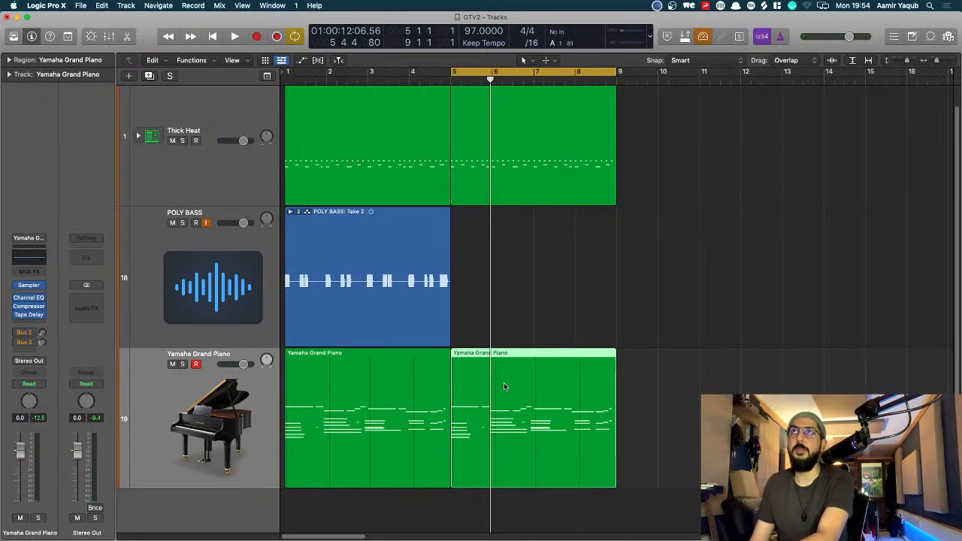
{"action": "key", "text": "r"}
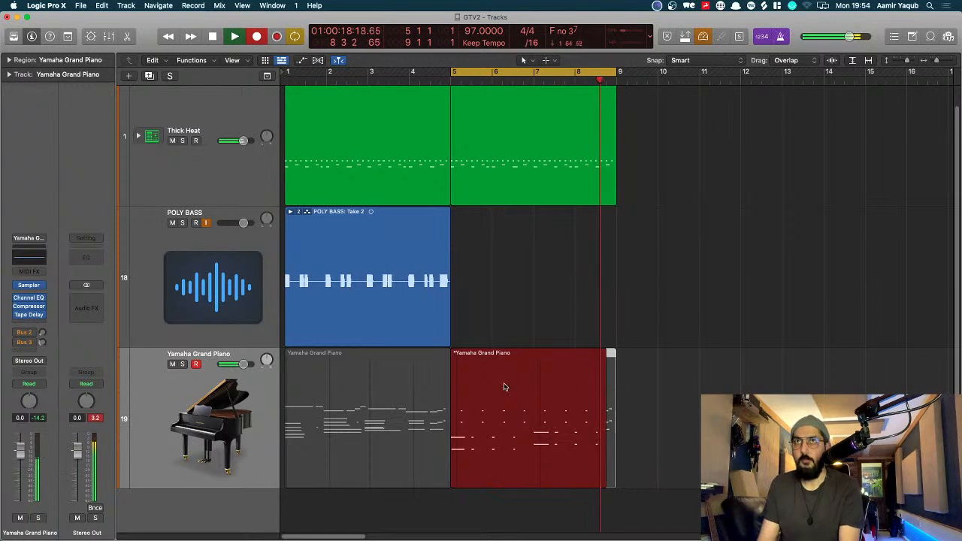
{"action": "key", "text": "space"}
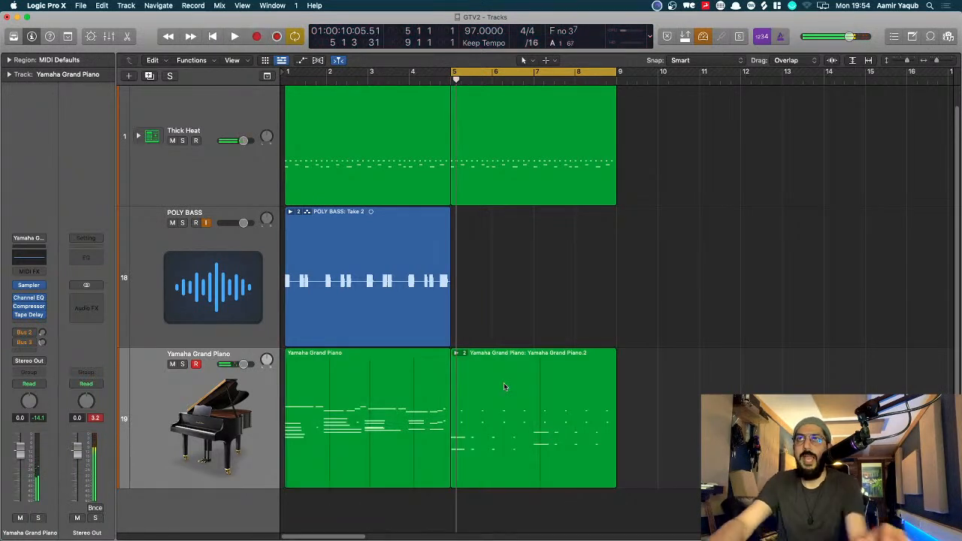
{"action": "key", "text": "super+Up"}
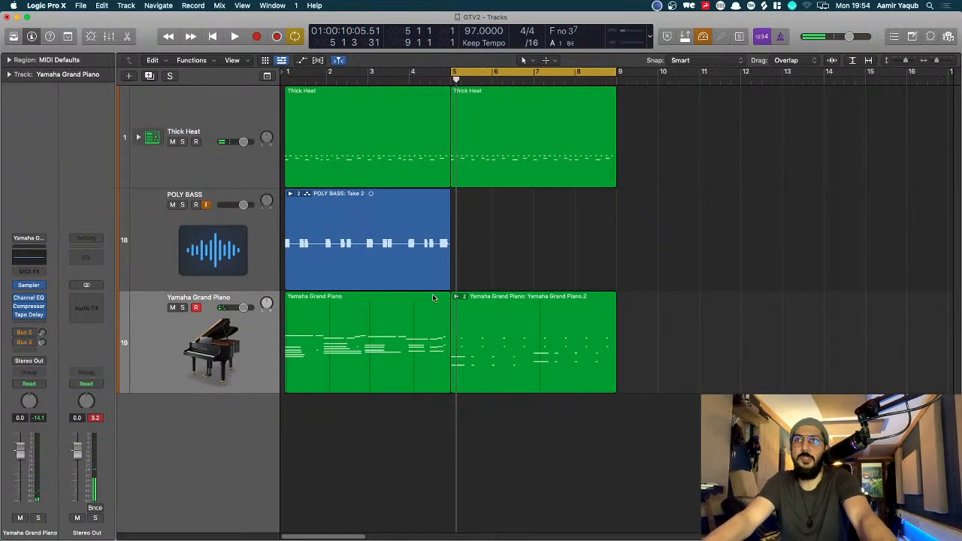
Expand the piano take folder and switch between its two takes, finishing with Yamaha Grand Piano.2 active
{"action": "left_click", "coordinate": [455, 297]}
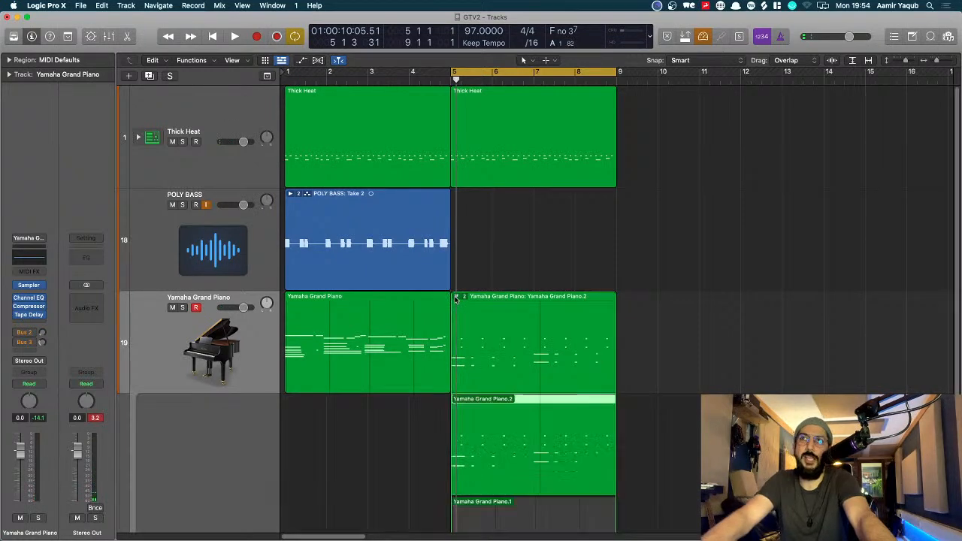
{"action": "scroll", "coordinate": [631, 490], "scroll_direction": "down", "scroll_amount": 5}
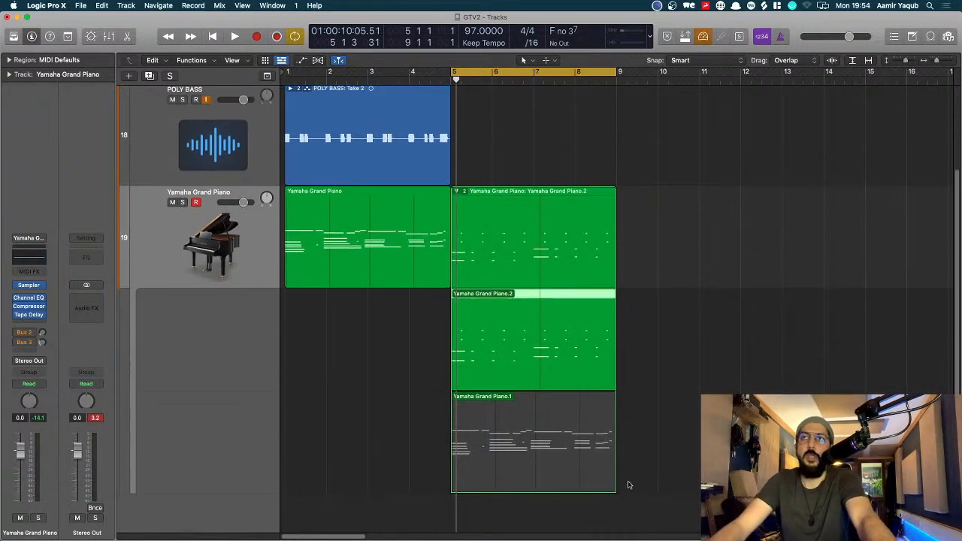
{"action": "key", "text": "super+Right"}
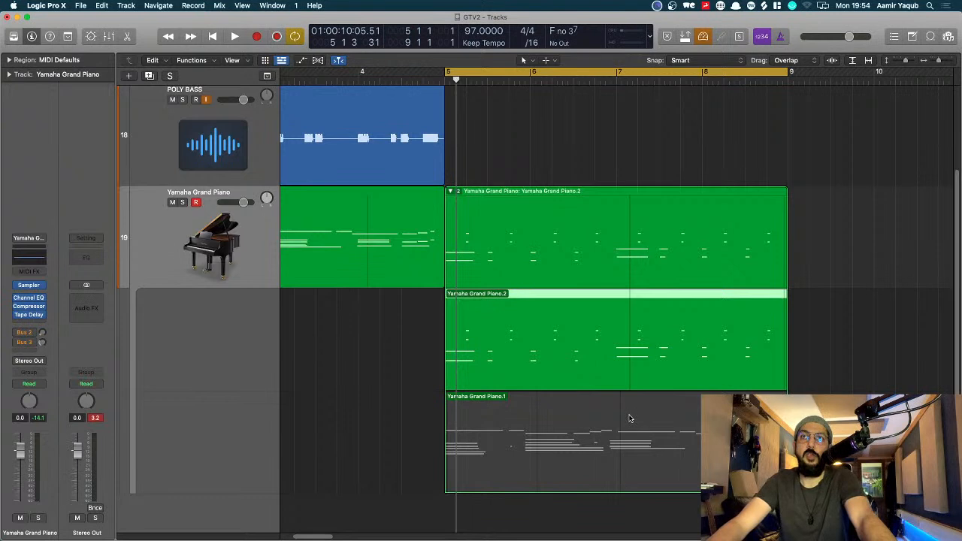
{"action": "left_click", "coordinate": [613, 412]}
{"action": "left_click", "coordinate": [607, 365]}
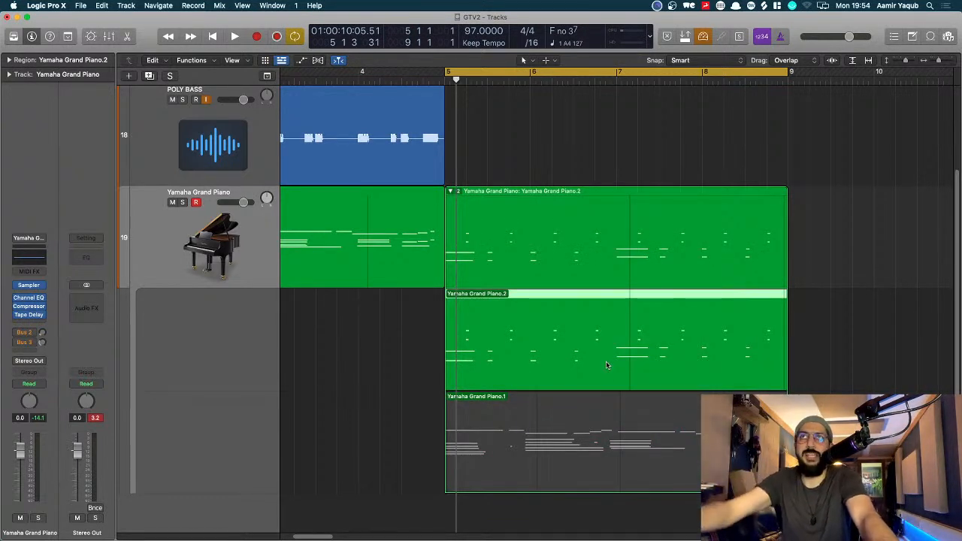
{"action": "left_click", "coordinate": [619, 427]}
{"action": "left_click", "coordinate": [618, 362]}
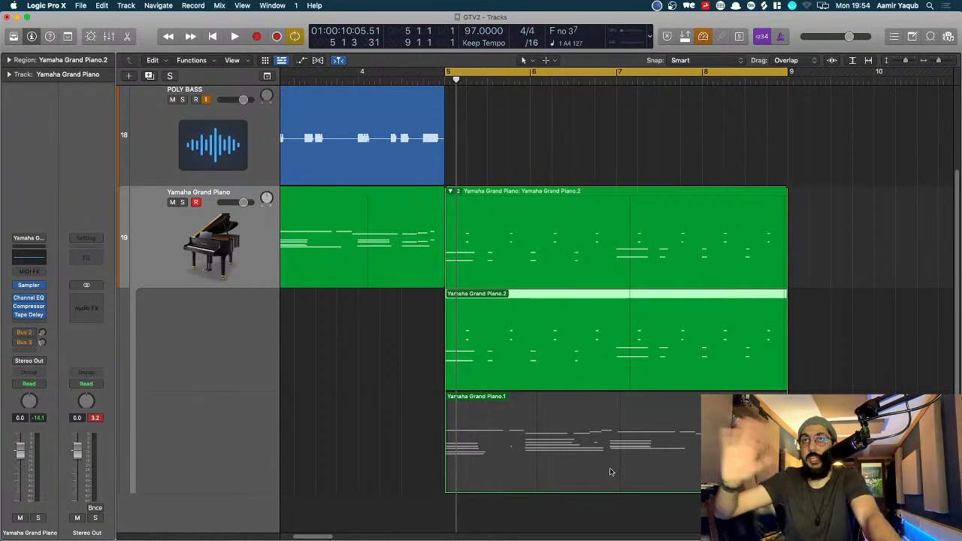
{"action": "left_click", "coordinate": [612, 474]}
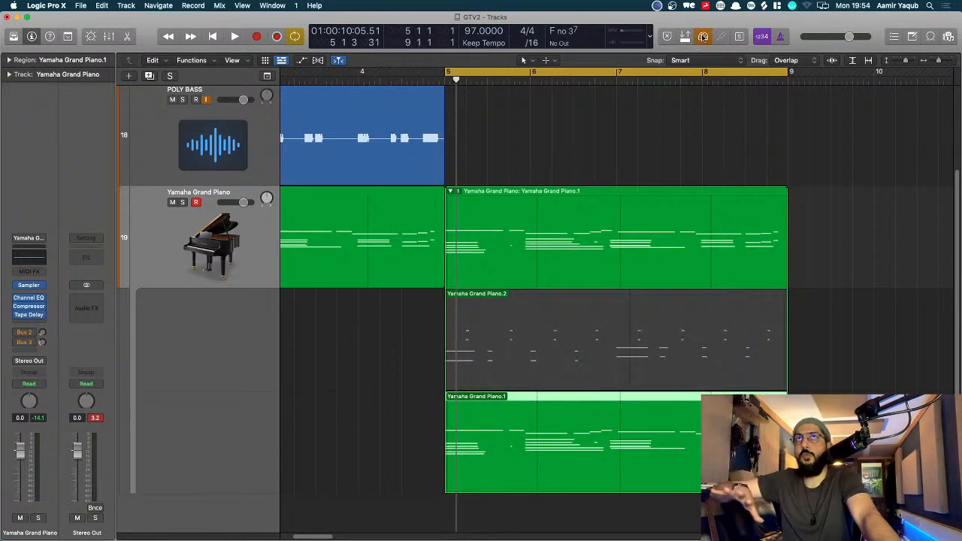
{"action": "left_click", "coordinate": [623, 330]}
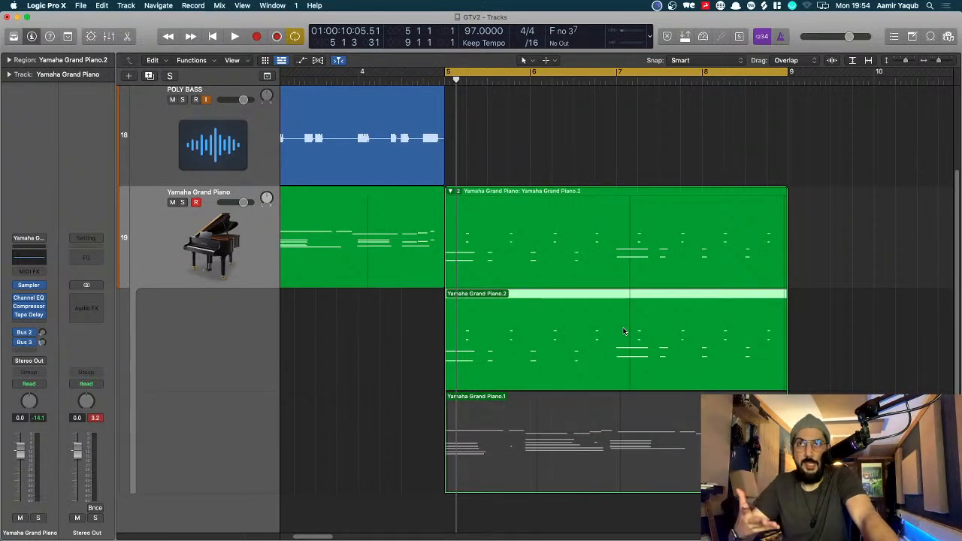
{"action": "left_click", "coordinate": [623, 414]}
{"action": "left_click", "coordinate": [621, 362]}
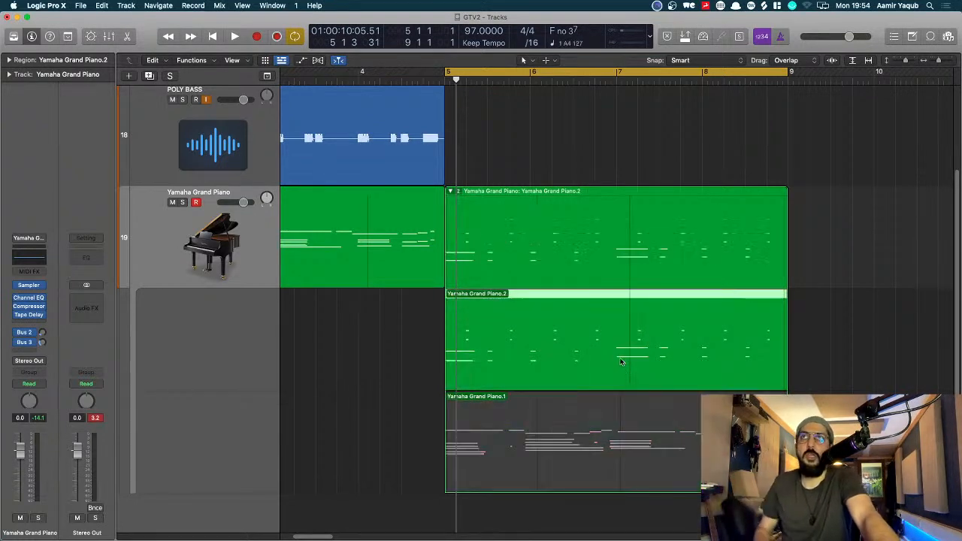
Flatten the Yamaha Grand Piano take folder in bars 5 to 9 to the Yamaha Grand Piano.2 take
{"action": "scroll", "coordinate": [621, 362], "scroll_direction": "left", "scroll_amount": 5}
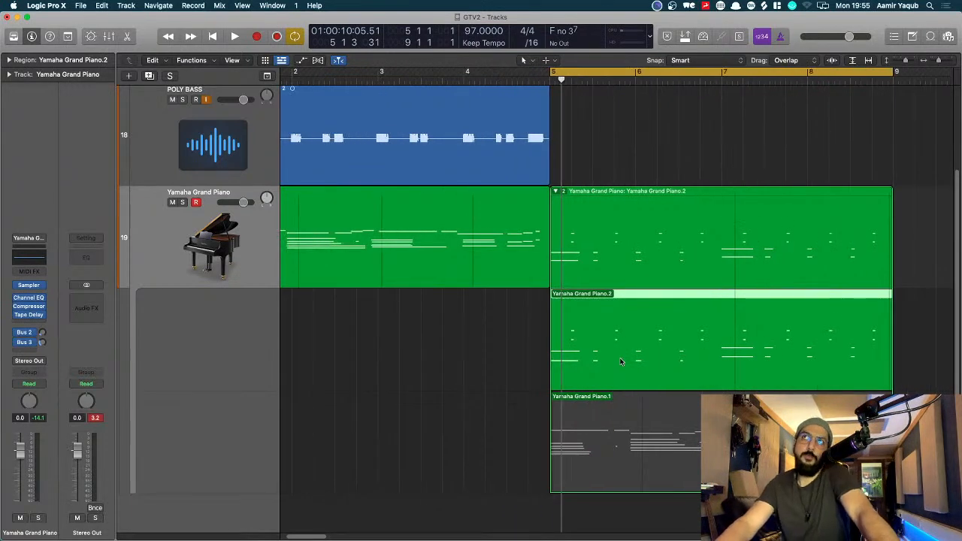
{"action": "scroll", "coordinate": [620, 362], "scroll_direction": "up", "scroll_amount": 2}
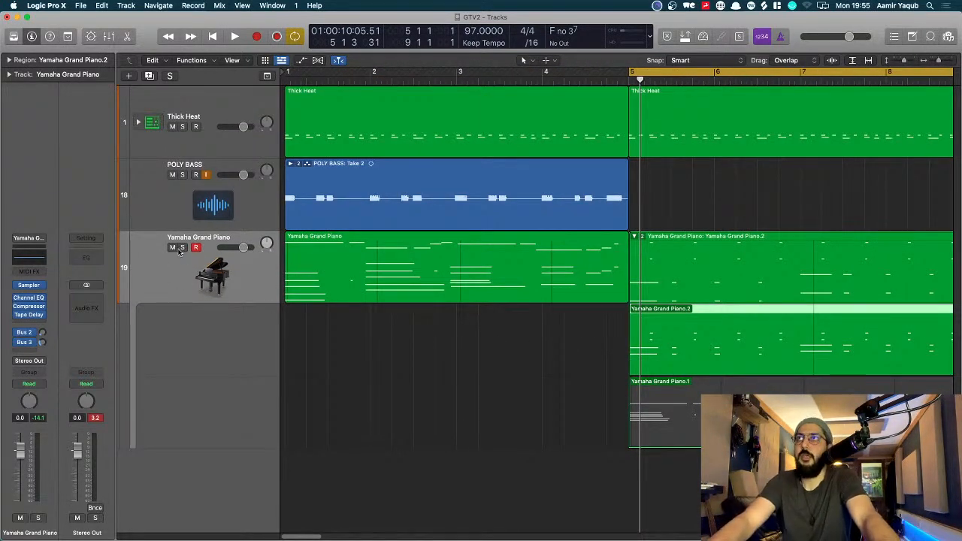
{"action": "scroll", "coordinate": [620, 313], "scroll_direction": "right", "scroll_amount": 5}
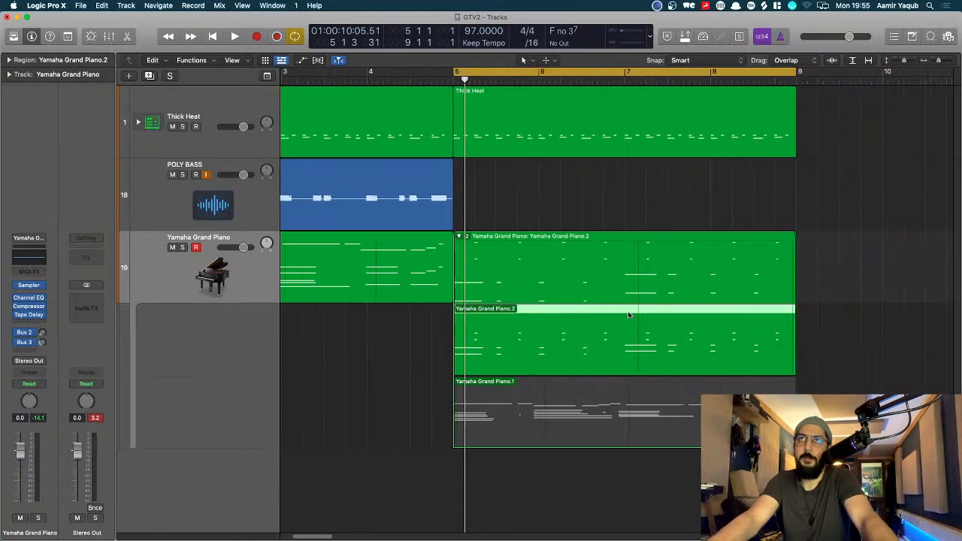
{"action": "left_click", "coordinate": [466, 237]}
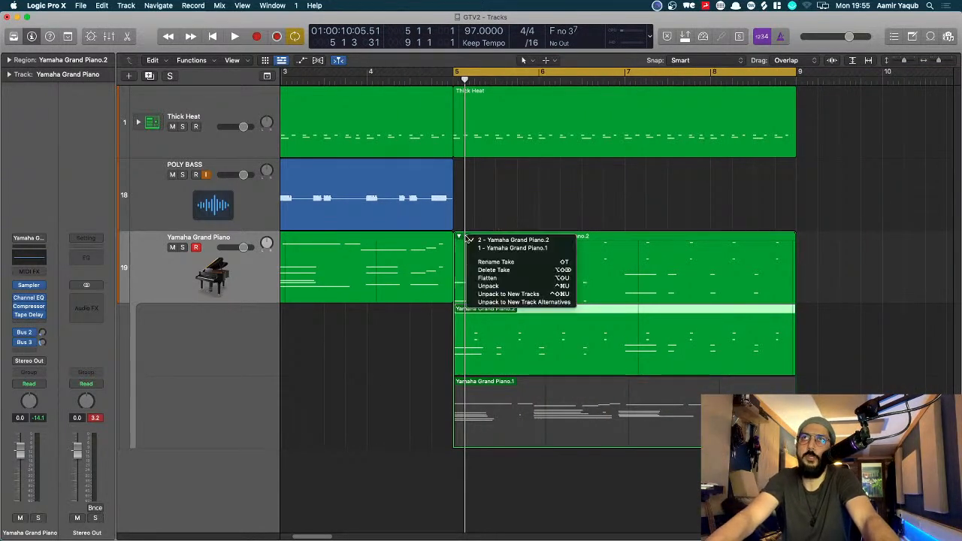
{"action": "left_click", "coordinate": [487, 278]}
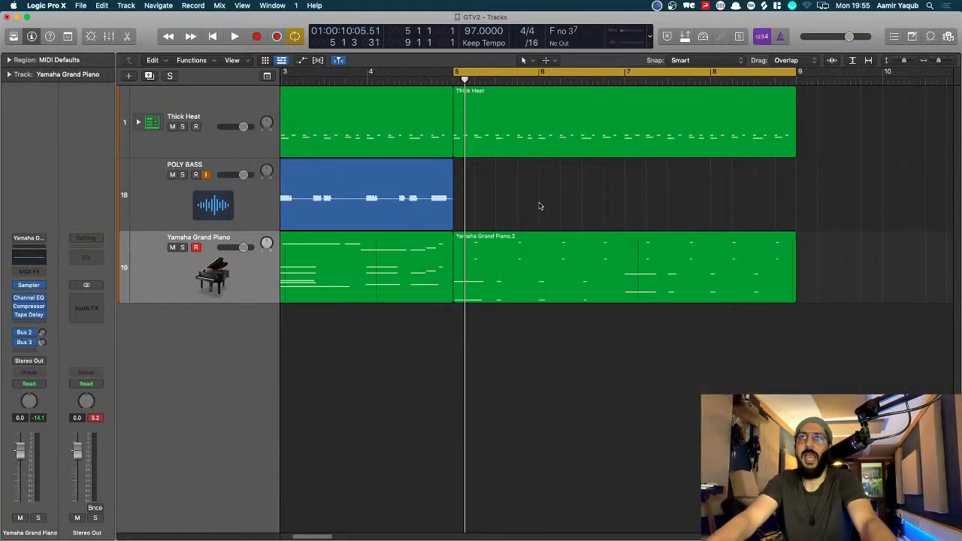
{"action": "key", "text": "super+Left"}
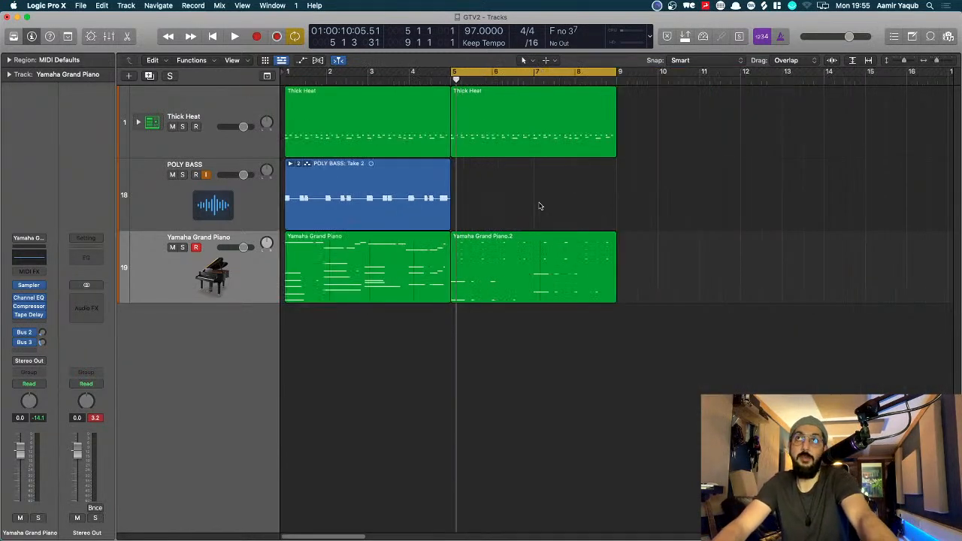
Flatten the POLY BASS take folder to Take 2 and deselect the region
{"action": "left_click", "coordinate": [435, 216]}
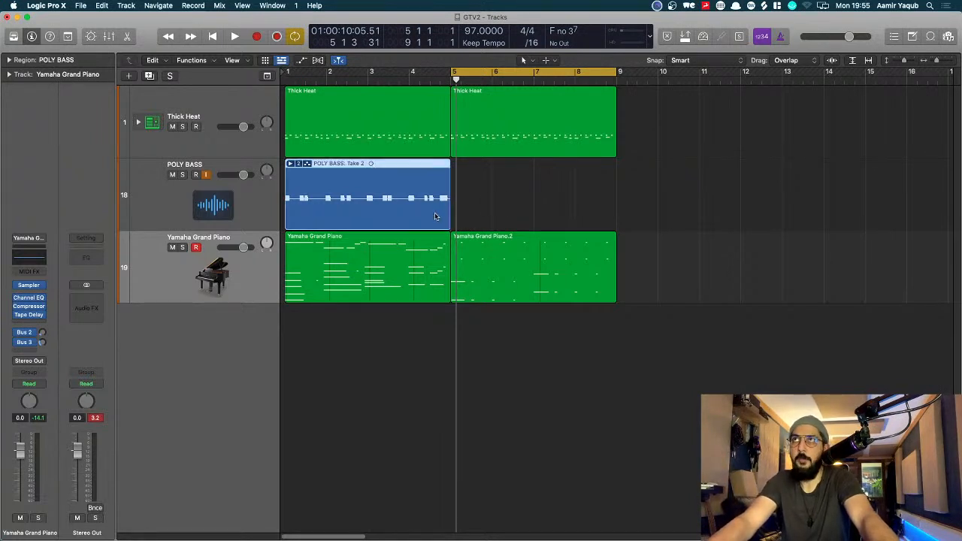
{"action": "left_click", "coordinate": [299, 164]}
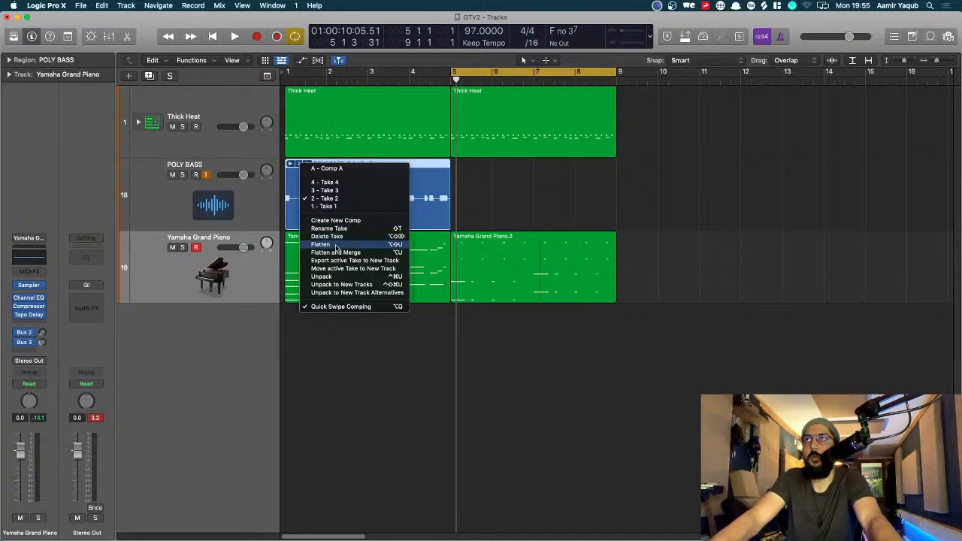
{"action": "left_click", "coordinate": [336, 245]}
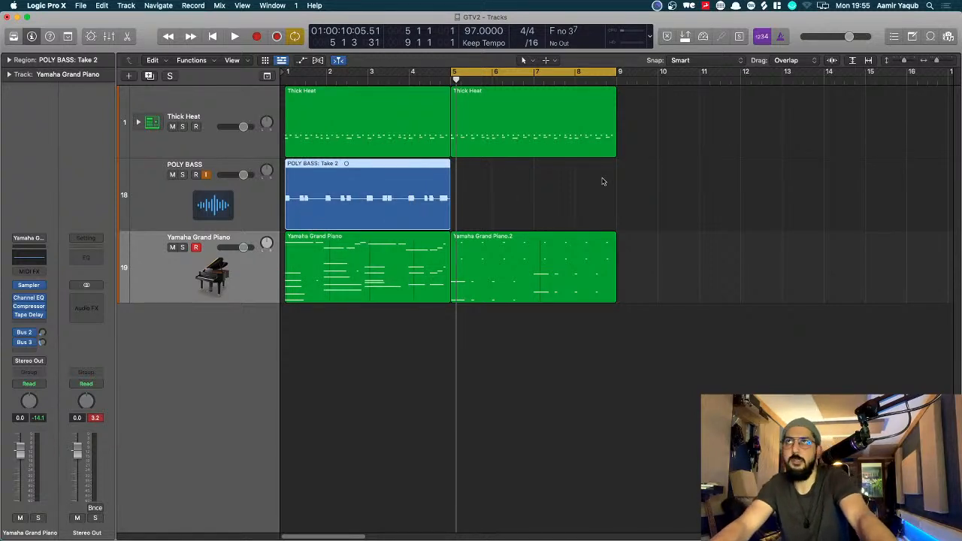
{"action": "left_click", "coordinate": [602, 181]}
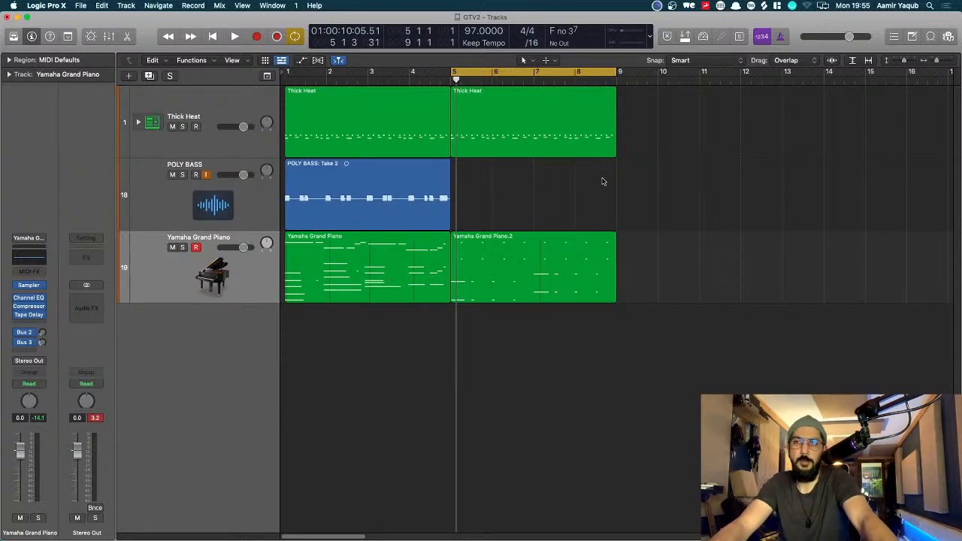
{"action": "scroll", "coordinate": [603, 181], "scroll_direction": "right", "scroll_amount": 5}
{"action": "scroll", "coordinate": [603, 180], "scroll_direction": "up", "scroll_amount": 3}
{"action": "scroll", "coordinate": [603, 179], "scroll_direction": "left", "scroll_amount": 10}
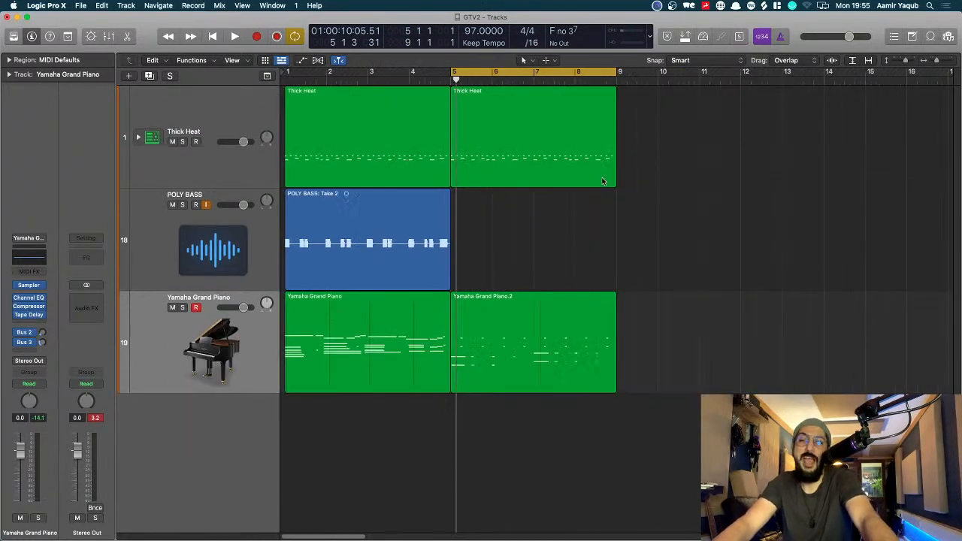
{"action": "scroll", "coordinate": [602, 181], "scroll_direction": "right", "scroll_amount": 8}
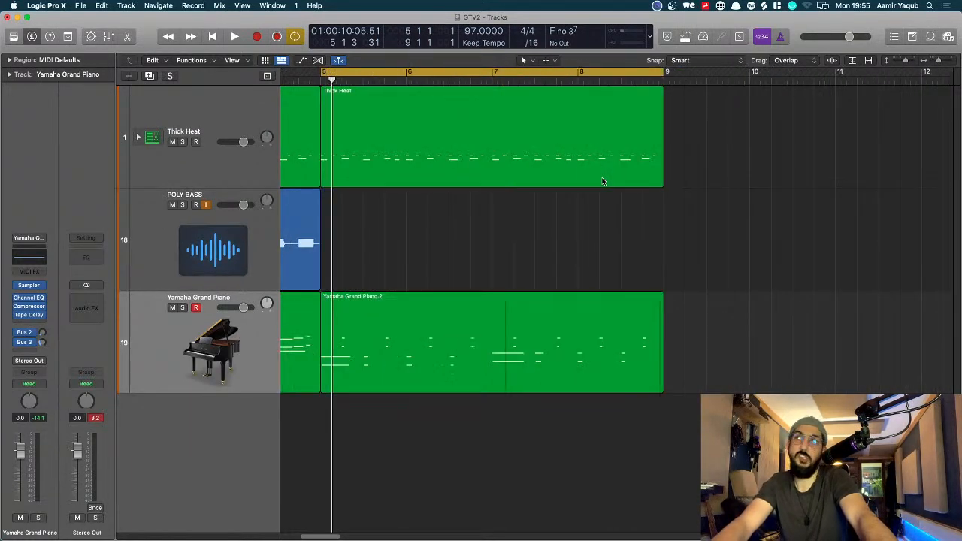
{"action": "scroll", "coordinate": [602, 181], "scroll_direction": "left", "scroll_amount": 3}
{"action": "scroll", "coordinate": [602, 181], "scroll_direction": "down", "scroll_amount": 2}
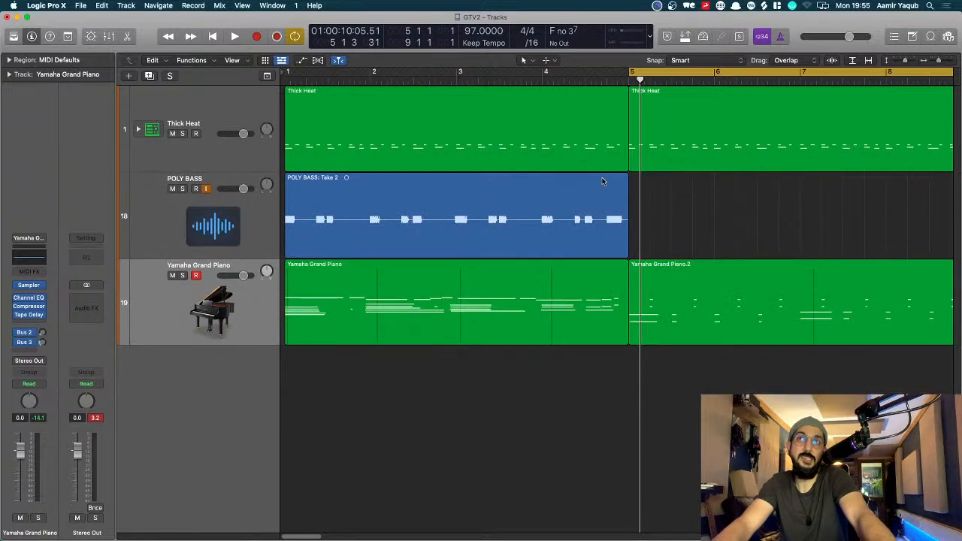
Select the flattened POLY BASS: Take 2 region in bars 1 to 5
{"action": "left_click", "coordinate": [539, 205]}
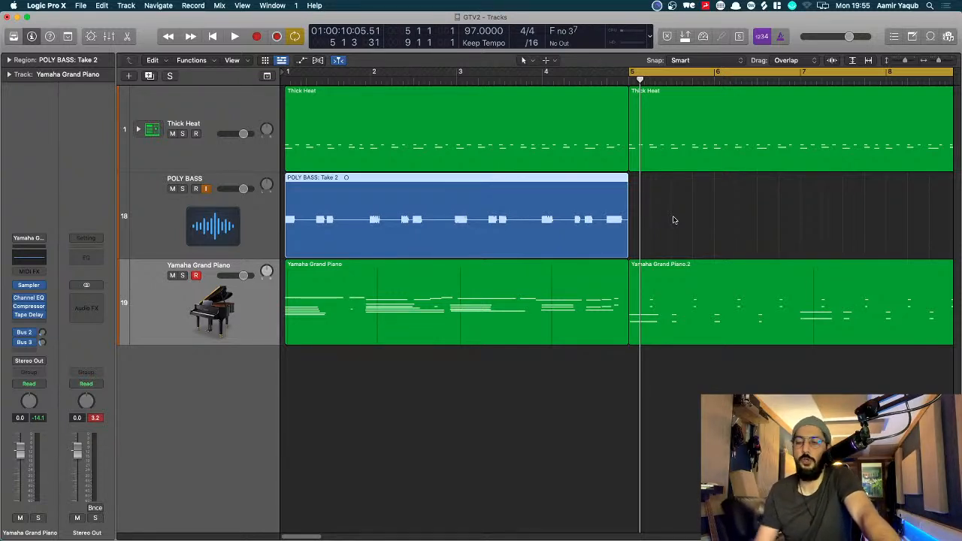
{"action": "key", "text": "super+Right"}
{"action": "key", "text": "super+Left"}
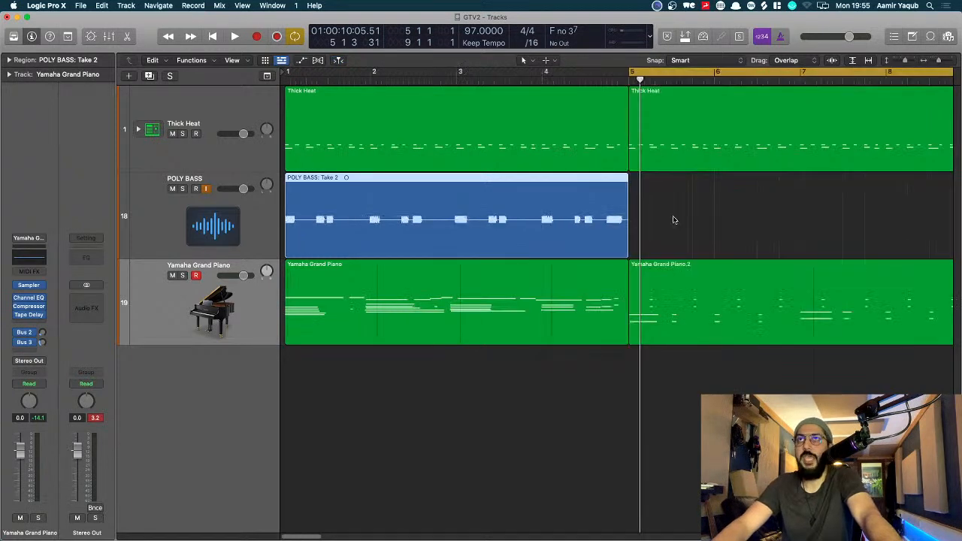
{"action": "key", "text": "super+Left"}
{"action": "key", "text": "super+Right"}
{"action": "key", "text": "super+Left"}
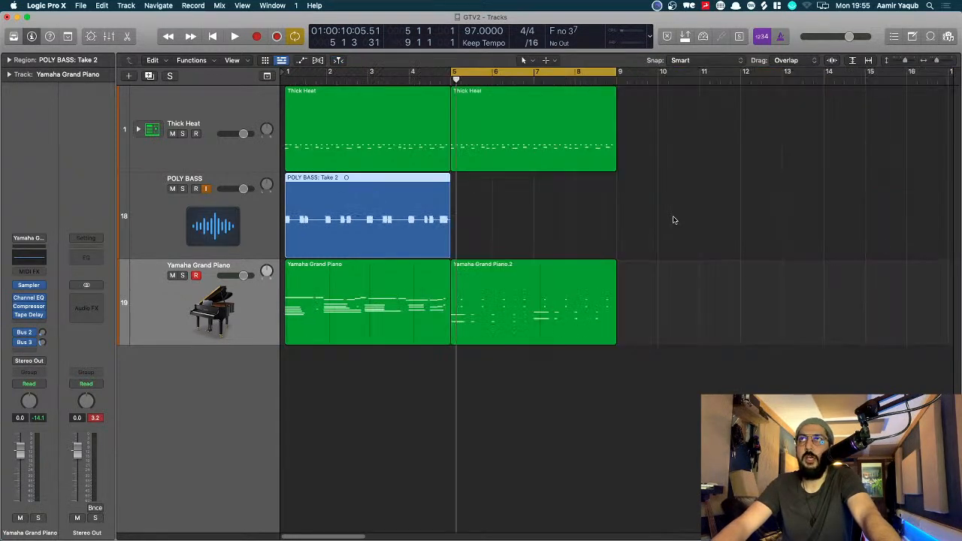
Extend the cycle range to bars 1 to 9 and join the two Thick Heat regions into one
{"action": "left_click", "coordinate": [673, 219]}
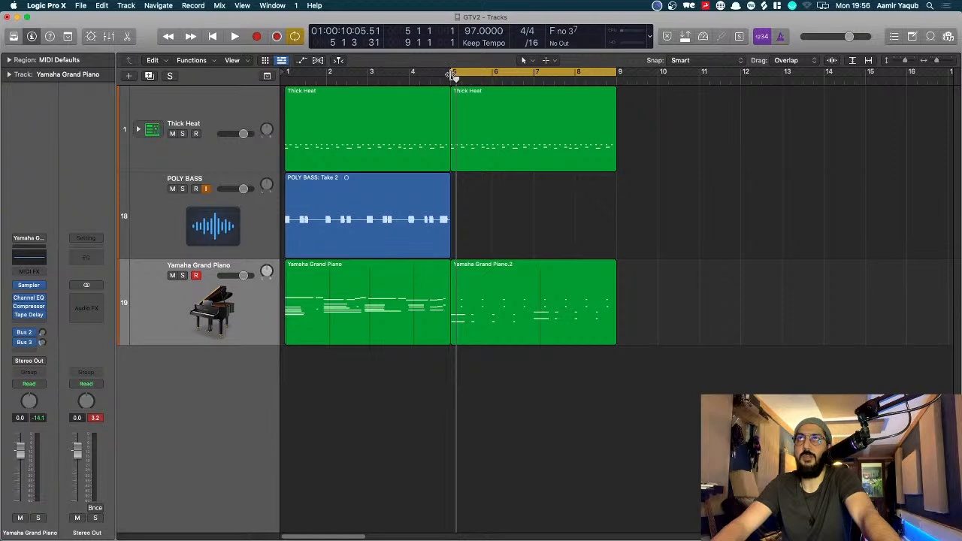
{"action": "left_click_drag", "start_coordinate": [453, 72], "coordinate": [292, 125]}
{"action": "left_click_drag", "start_coordinate": [705, 154], "coordinate": [321, 148]}
{"action": "key", "text": "super+j"}
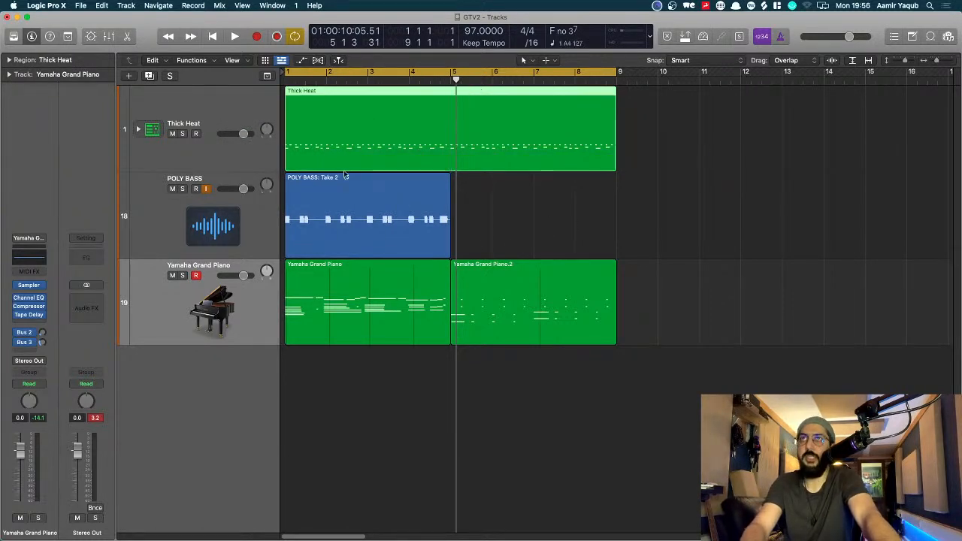
Join the two Yamaha Grand Piano regions and repeat the POLY BASS: Take 2 region once into bars 5 to 9
{"action": "left_click", "coordinate": [511, 225]}
{"action": "left_click_drag", "start_coordinate": [761, 276], "coordinate": [622, 322]}
{"action": "key", "text": "super+j"}
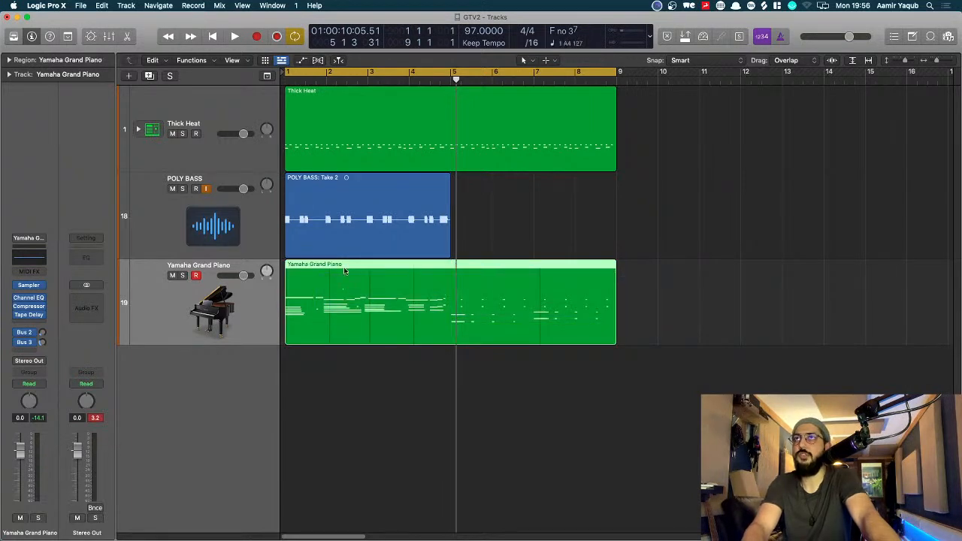
{"action": "left_click", "coordinate": [345, 253]}
{"action": "key", "text": "super+r"}
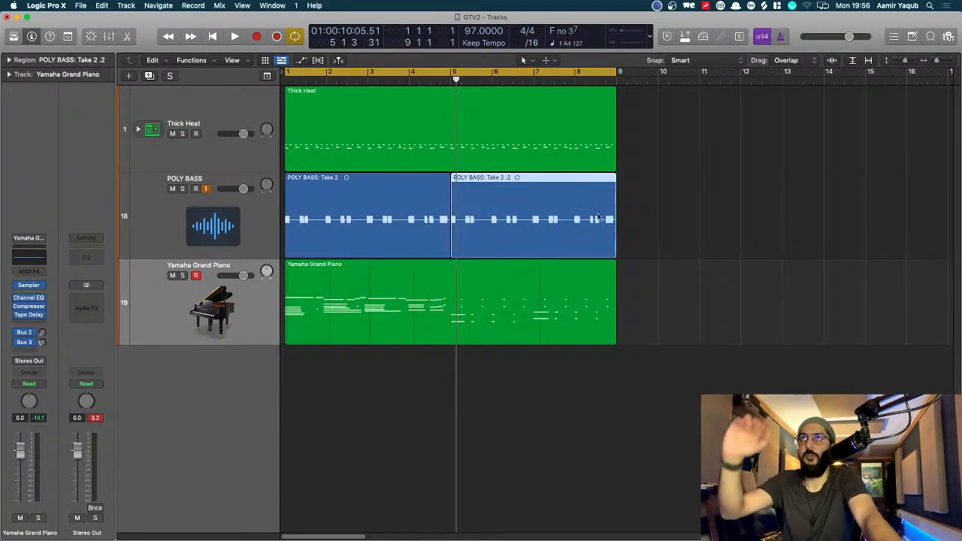
{"action": "key", "text": "super+Right"}
{"action": "key", "text": "super+Right"}
{"action": "key", "text": "super+Right"}
{"action": "key", "text": "super+Right"}
{"action": "key", "text": "super+Right"}
{"action": "key", "text": "super+Right"}
{"action": "key", "text": "super+Right"}
{"action": "key", "text": "super+Right"}
{"action": "key", "text": "super+Down"}
{"action": "key", "text": "super+Down"}
{"action": "key", "text": "super+Down"}
{"action": "key", "text": "super+Left"}
{"action": "key", "text": "super+Left"}
{"action": "key", "text": "super+Left"}
{"action": "key", "text": "super+Left"}
{"action": "key", "text": "super+Left"}
{"action": "key", "text": "super+Left"}
{"action": "key", "text": "super+Up"}
{"action": "key", "text": "super+Up"}
{"action": "key", "text": "super+Up"}
{"action": "key", "text": "super+Up"}
{"action": "key", "text": "super+Up"}
{"action": "key", "text": "super+Up"}
{"action": "key", "text": "super+Left"}
{"action": "key", "text": "super+Left"}
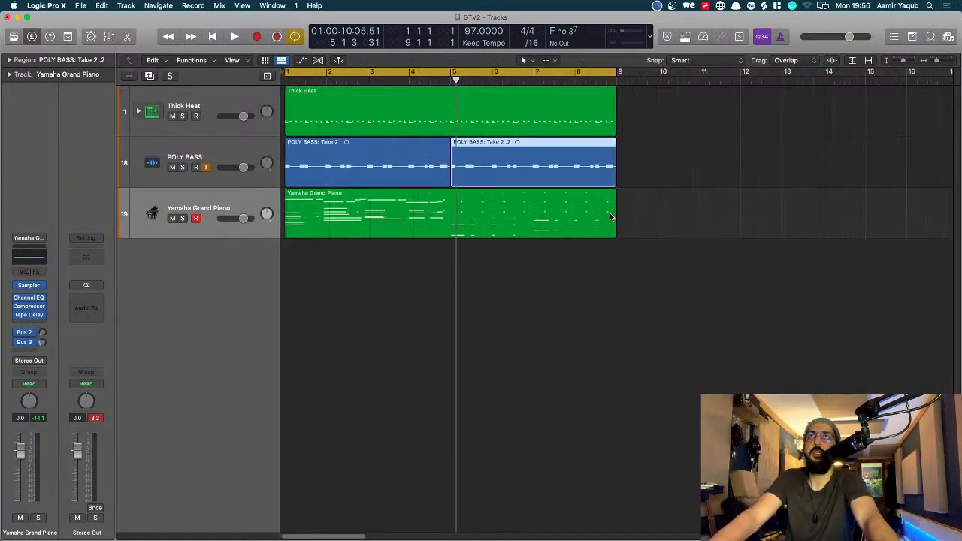
{"action": "key", "text": "super+Up"}
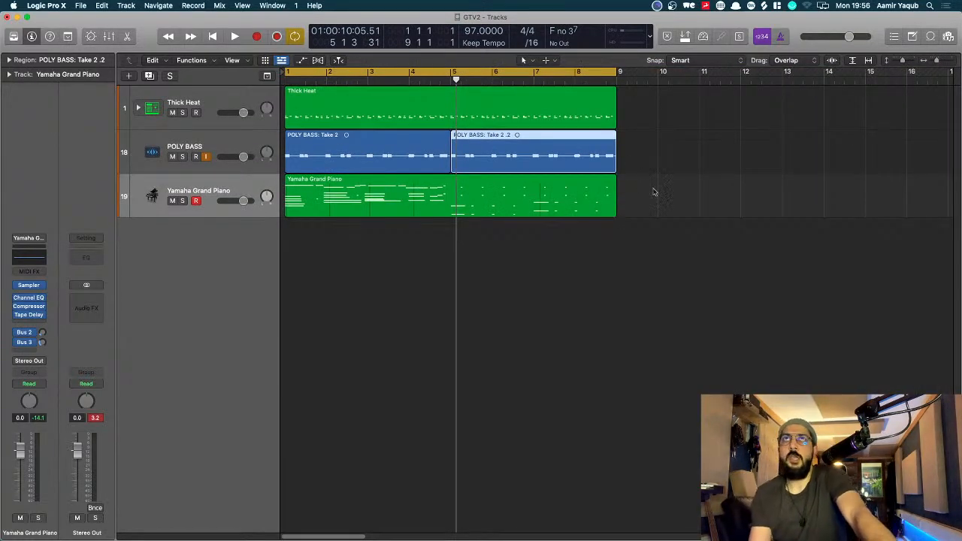
{"action": "key", "text": "super+Right"}
{"action": "key", "text": "super+Right"}
{"action": "key", "text": "super+Right"}
{"action": "key", "text": "super+Down"}
{"action": "key", "text": "super+Down"}
{"action": "key", "text": "super+Down"}
{"action": "key", "text": "super+Down"}
{"action": "key", "text": "super+Up"}
{"action": "key", "text": "super+Left"}
{"action": "key", "text": "super+Left"}
{"action": "key", "text": "super+Left"}
{"action": "key", "text": "super+Left"}
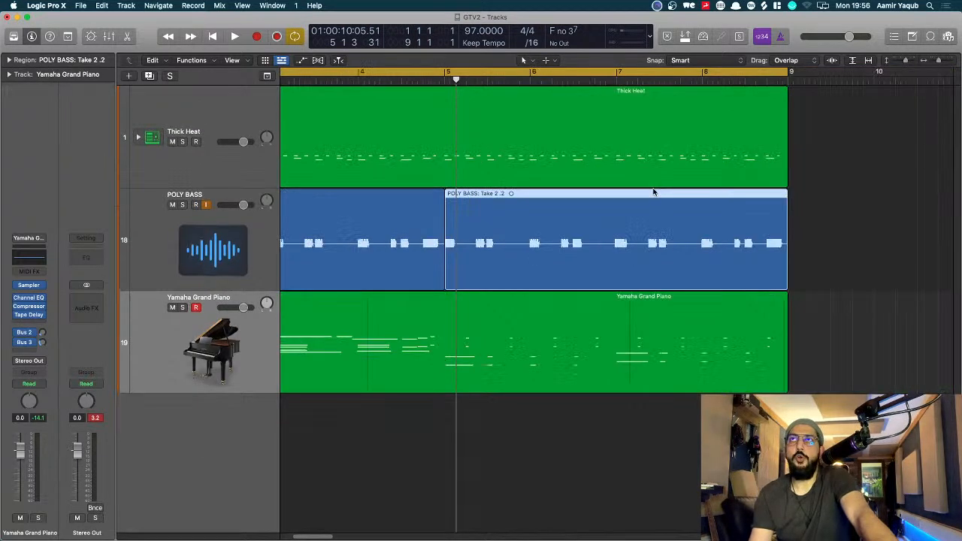
{"action": "key", "text": "super+Right"}
{"action": "key", "text": "super+Right"}
{"action": "key", "text": "super+Right"}
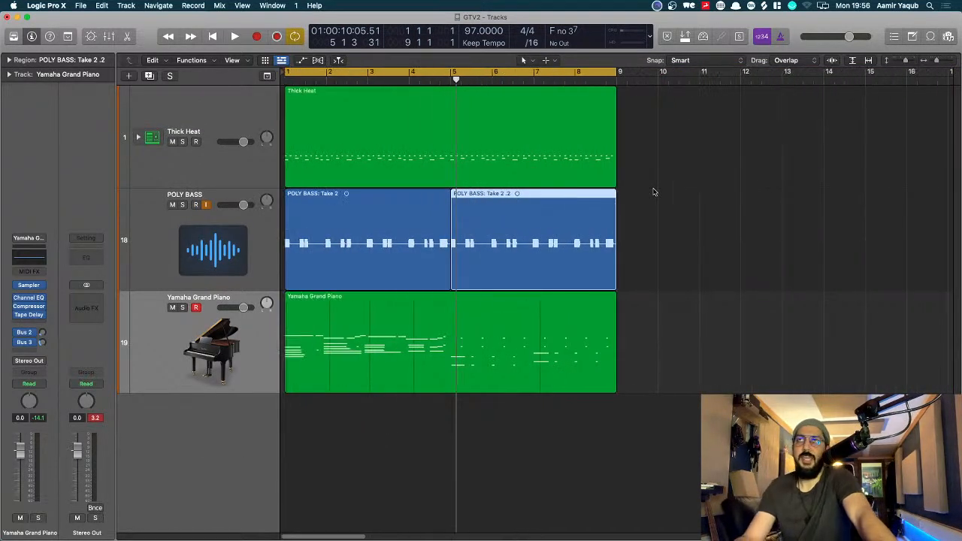
{"action": "scroll", "coordinate": [653, 192], "scroll_direction": "left", "scroll_amount": 5}
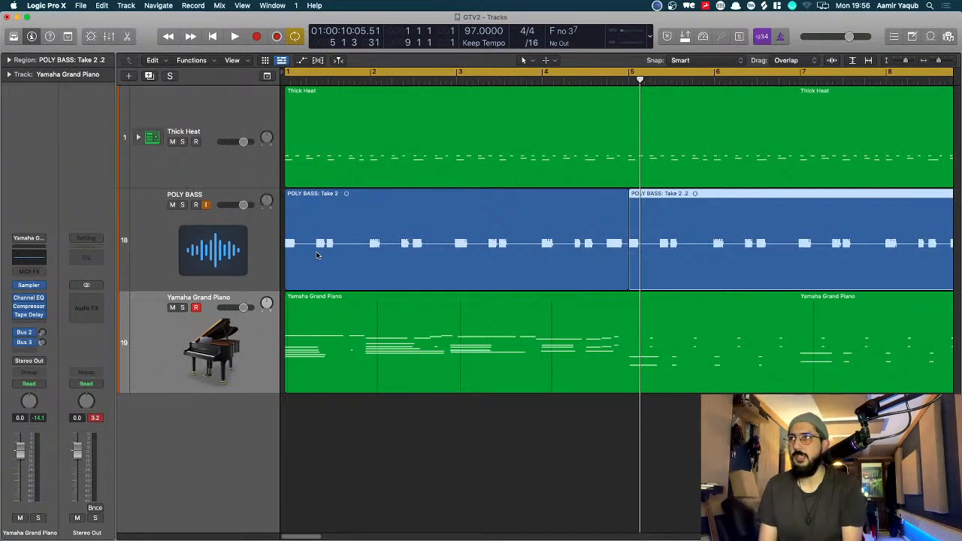
Clear the channel strips' peak level readings and select the joined Yamaha Grand Piano region
{"action": "left_click", "coordinate": [94, 418]}
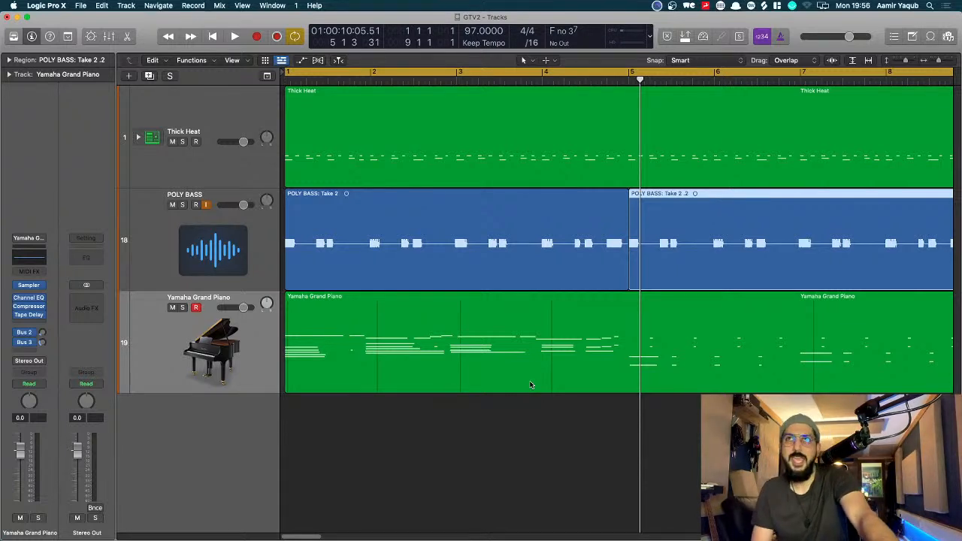
{"action": "left_click", "coordinate": [599, 461]}
{"action": "scroll", "coordinate": [600, 459], "scroll_direction": "up", "scroll_amount": 3}
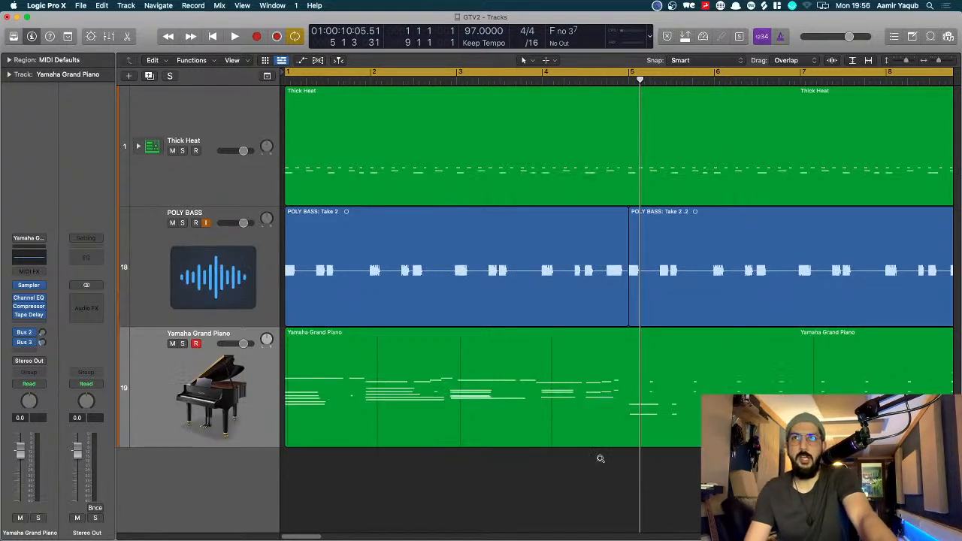
{"action": "left_click", "coordinate": [593, 419]}
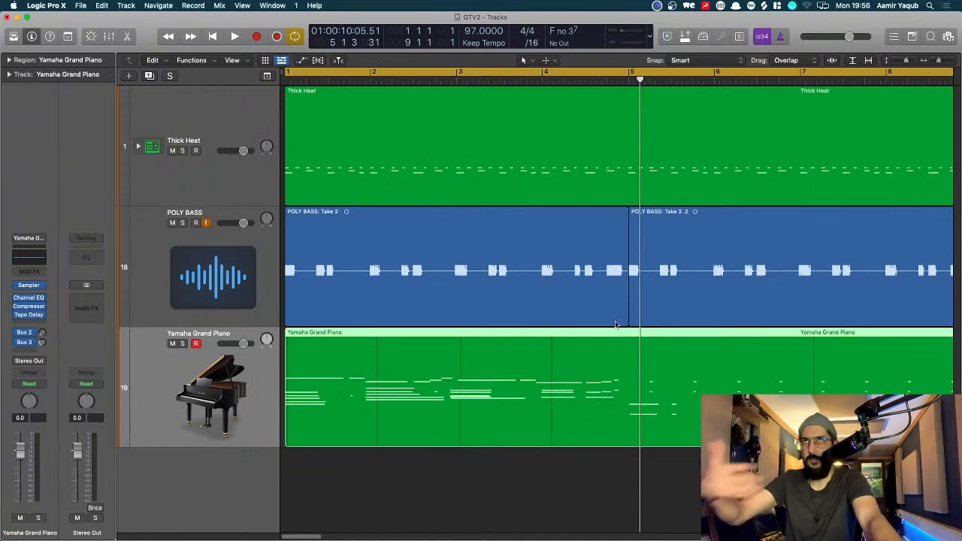
Look at the joined Thick Heat region's notes in the Piano Roll, closing the editor when done
{"action": "double_click", "coordinate": [599, 173]}
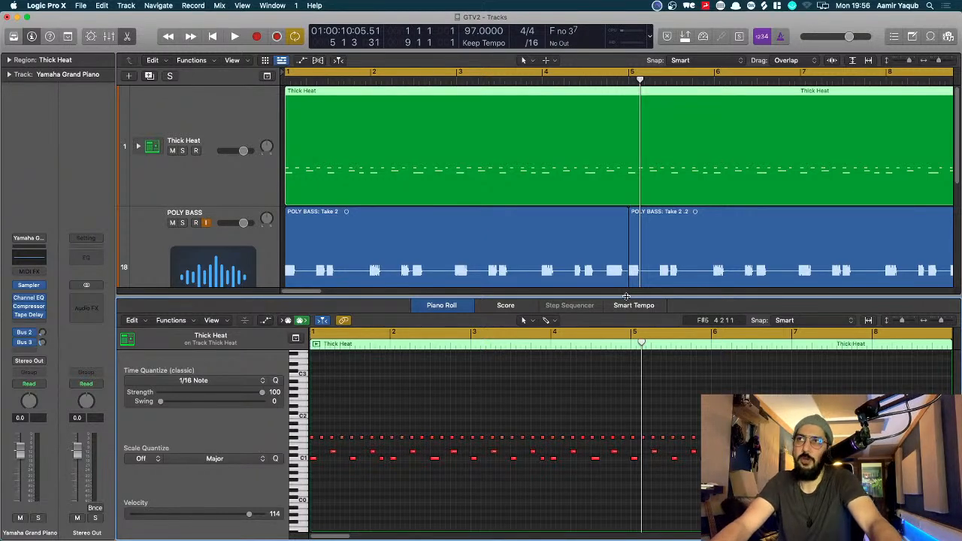
{"action": "key", "text": "p"}
{"action": "key", "text": "super+Left"}
{"action": "key", "text": "super+Left"}
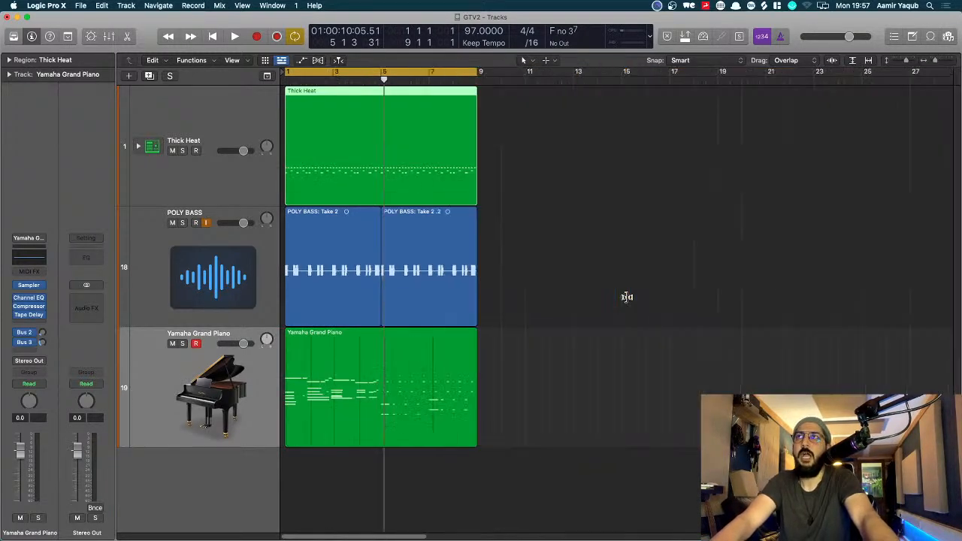
{"action": "key", "text": "super+Right"}
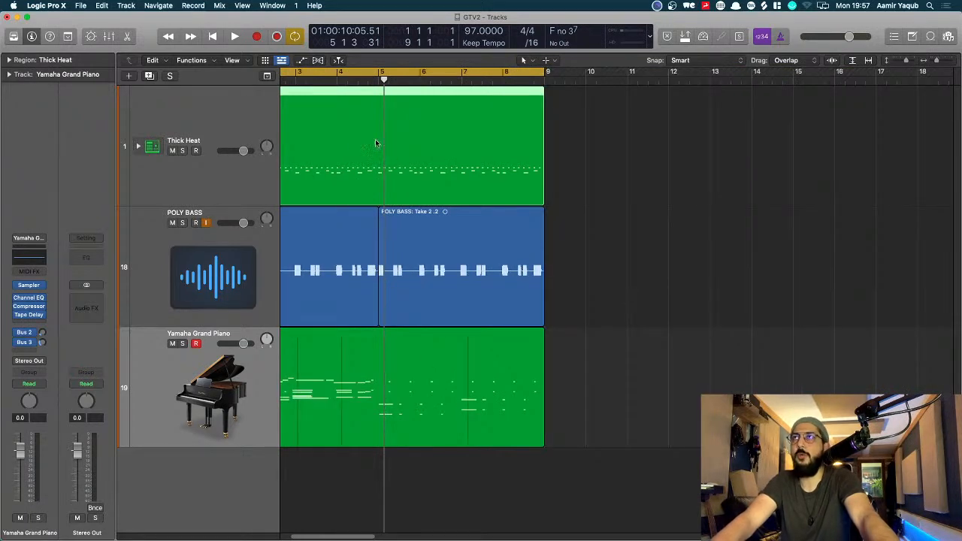
Expand the Thick Heat track stack and select its Kick - Thick Heat subtrack
{"action": "left_click", "coordinate": [138, 147]}
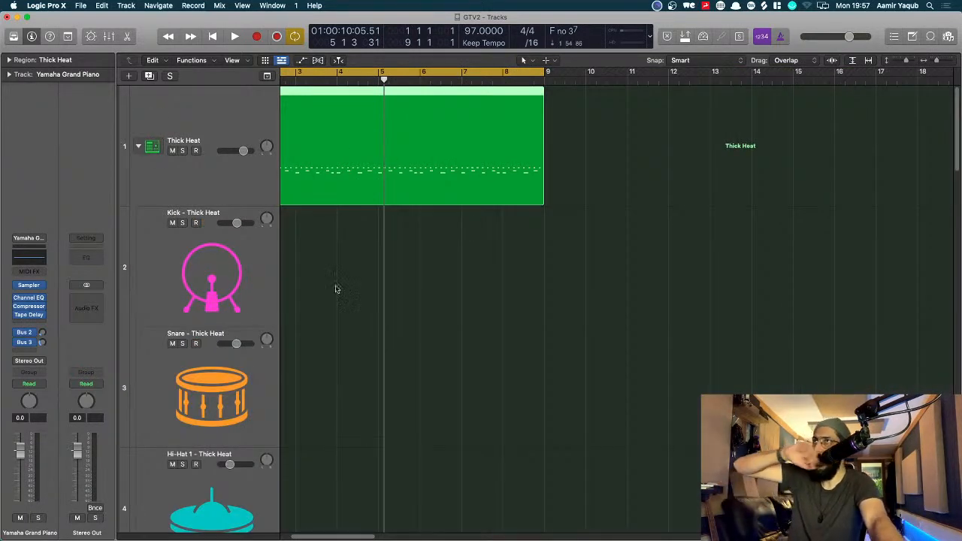
{"action": "scroll", "coordinate": [468, 328], "scroll_direction": "down", "scroll_amount": 6}
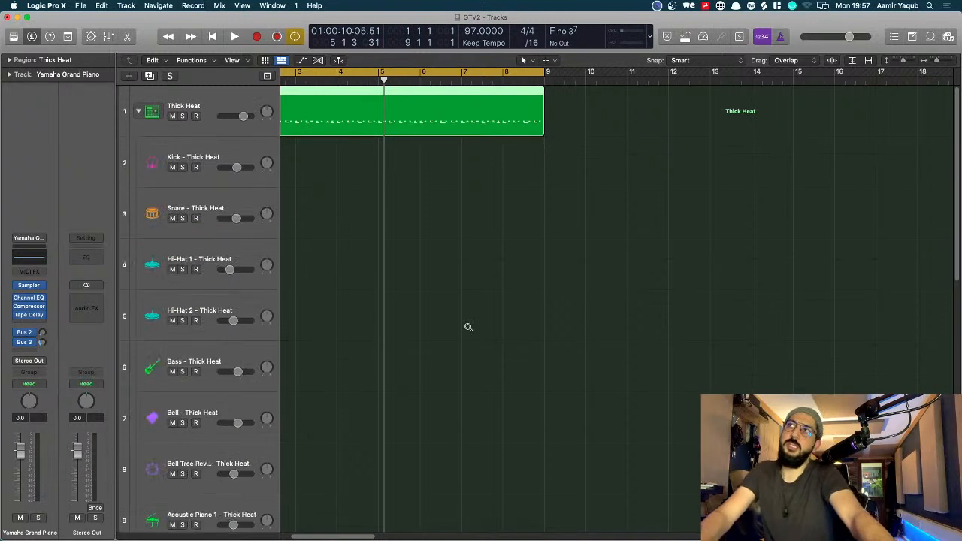
{"action": "scroll", "coordinate": [467, 326], "scroll_direction": "down", "scroll_amount": 4}
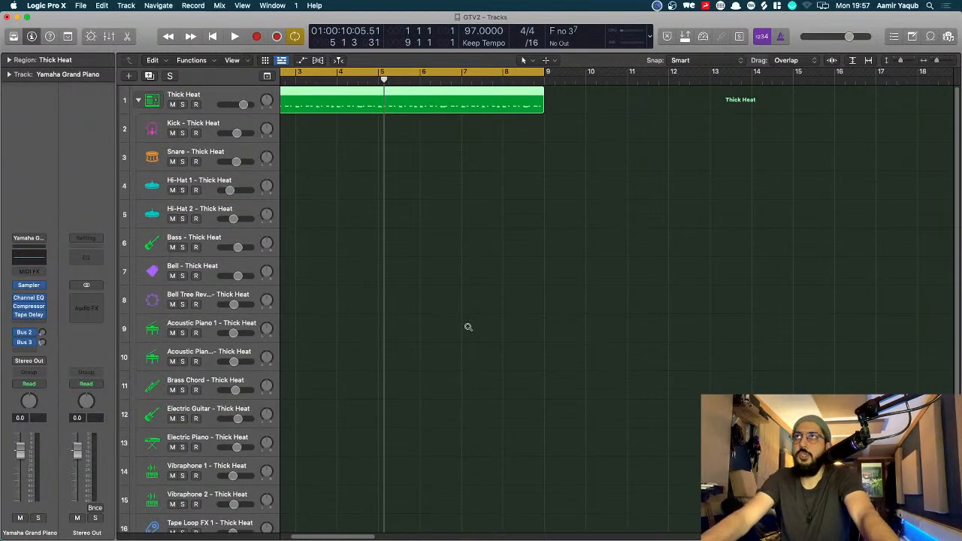
{"action": "scroll", "coordinate": [467, 328], "scroll_direction": "left", "scroll_amount": 3}
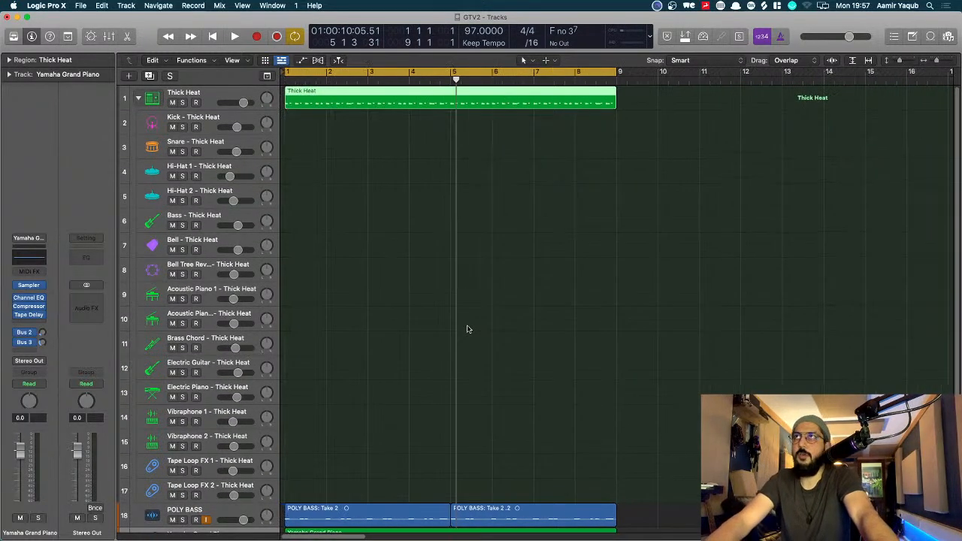
{"action": "left_click", "coordinate": [203, 124]}
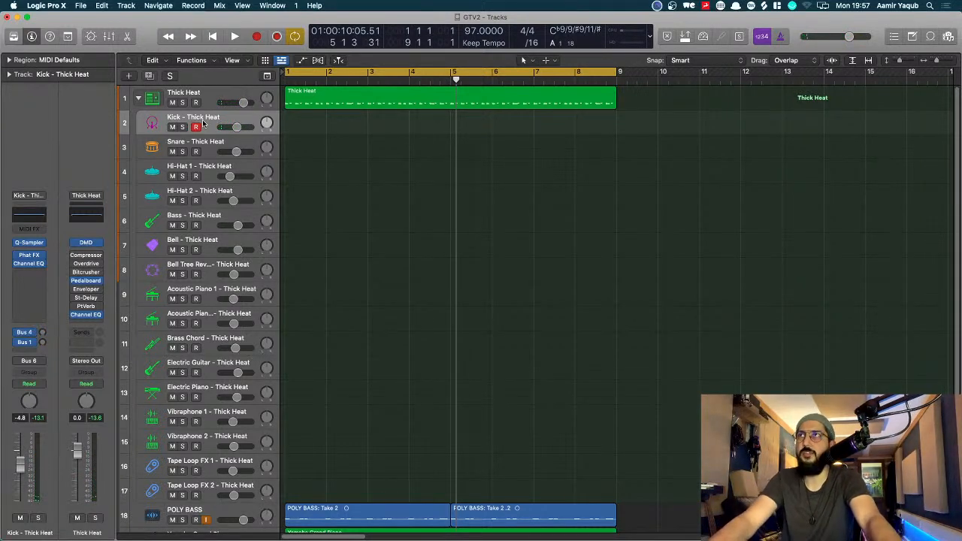
Copy the Thick Heat region onto the Kick, Snare and Hi-Hat 1 subtracks and delete the original from the main stack track
{"action": "scroll", "coordinate": [357, 127], "scroll_direction": "up", "scroll_amount": 3}
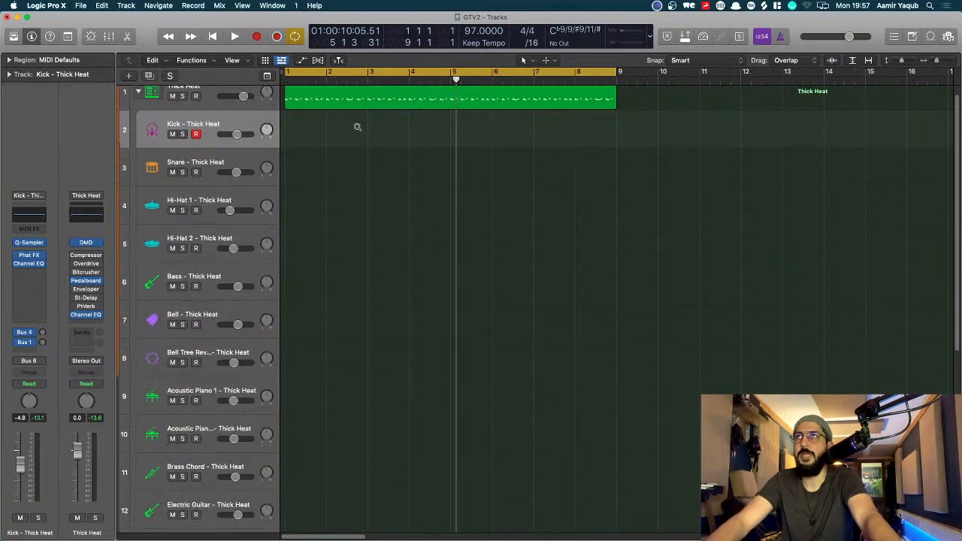
{"action": "scroll", "coordinate": [358, 127], "scroll_direction": "down", "scroll_amount": 1}
{"action": "scroll", "coordinate": [358, 127], "scroll_direction": "up", "scroll_amount": 1}
{"action": "scroll", "coordinate": [358, 127], "scroll_direction": "down", "scroll_amount": 1}
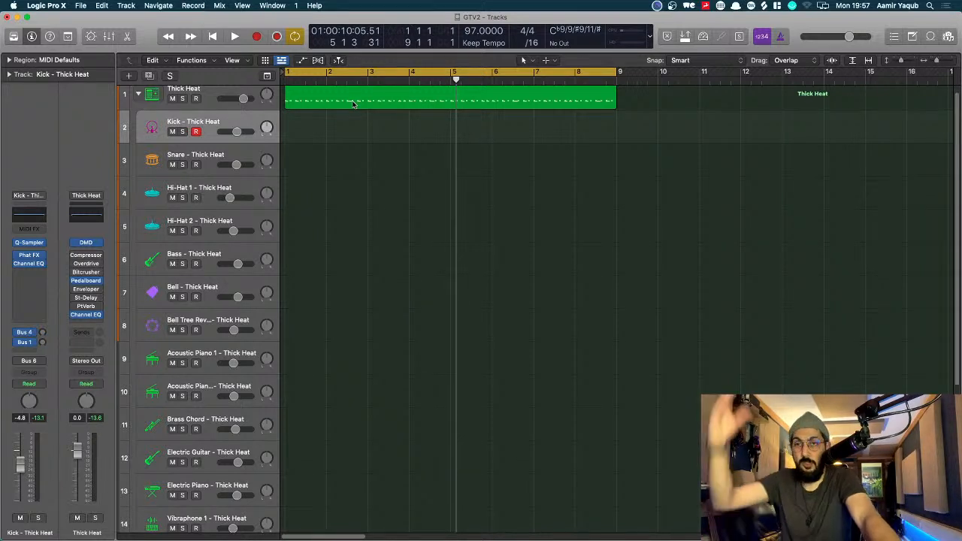
{"action": "left_click", "coordinate": [353, 104]}
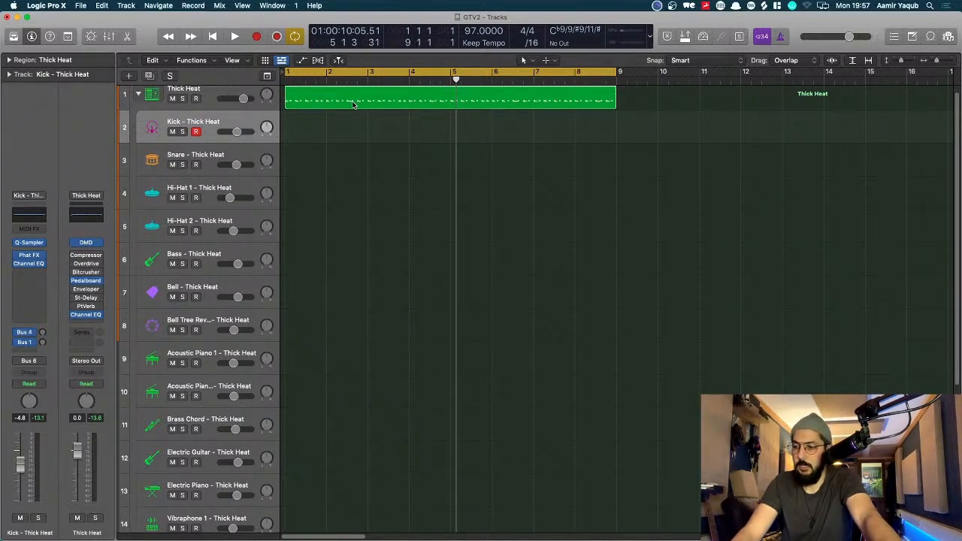
{"action": "left_click_drag", "start_coordinate": [353, 103], "coordinate": [352, 188]}
{"action": "left_click", "coordinate": [622, 126]}
{"action": "left_click", "coordinate": [580, 103]}
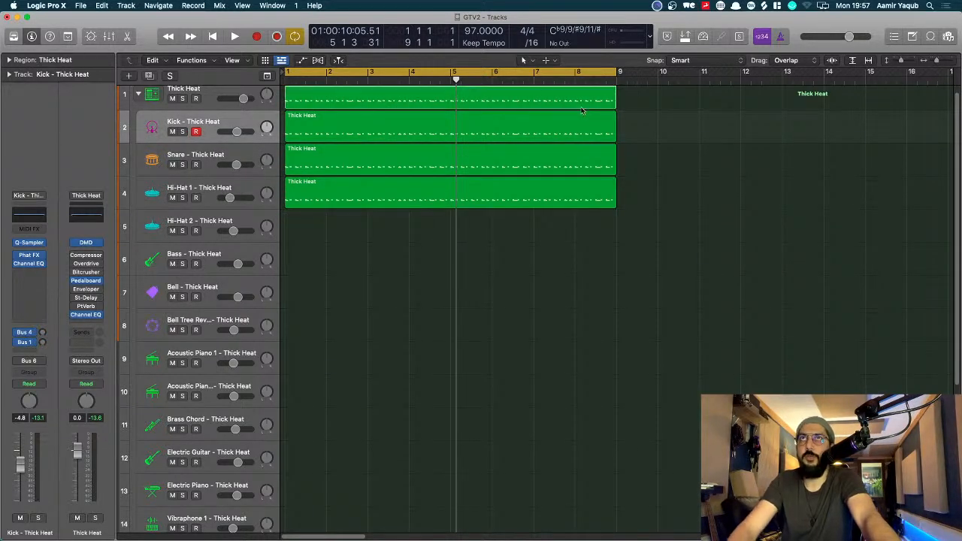
{"action": "key", "text": "BackSpace"}
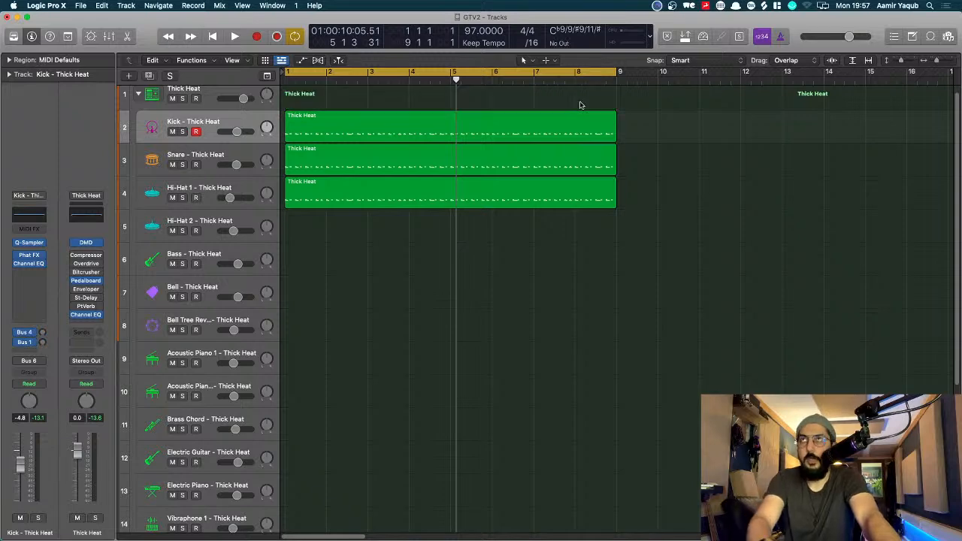
Open the Kick subtrack's region in the Piano Roll and delete the snare and hi-hat notes, keeping only the C1 kicks
{"action": "double_click", "coordinate": [501, 139]}
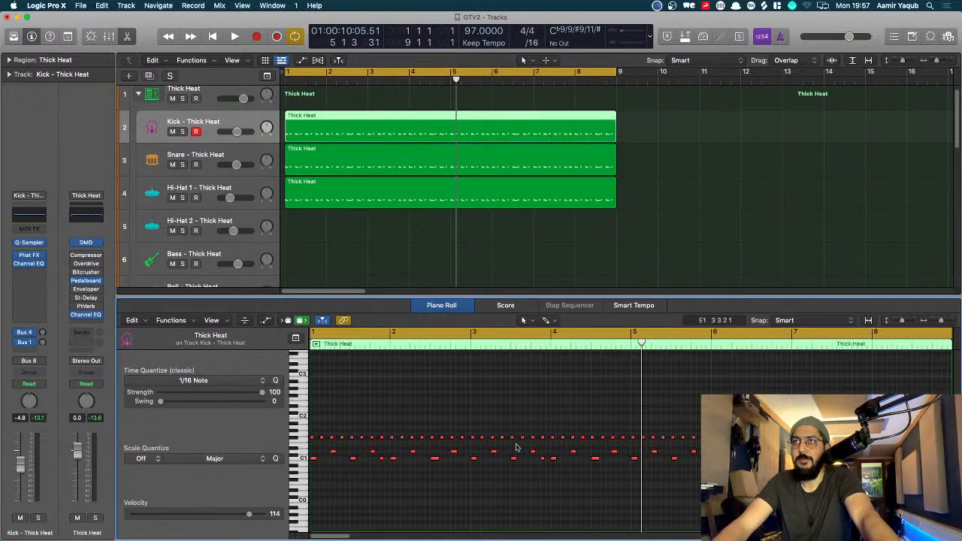
{"action": "scroll", "coordinate": [517, 447], "scroll_direction": "down", "scroll_amount": 5}
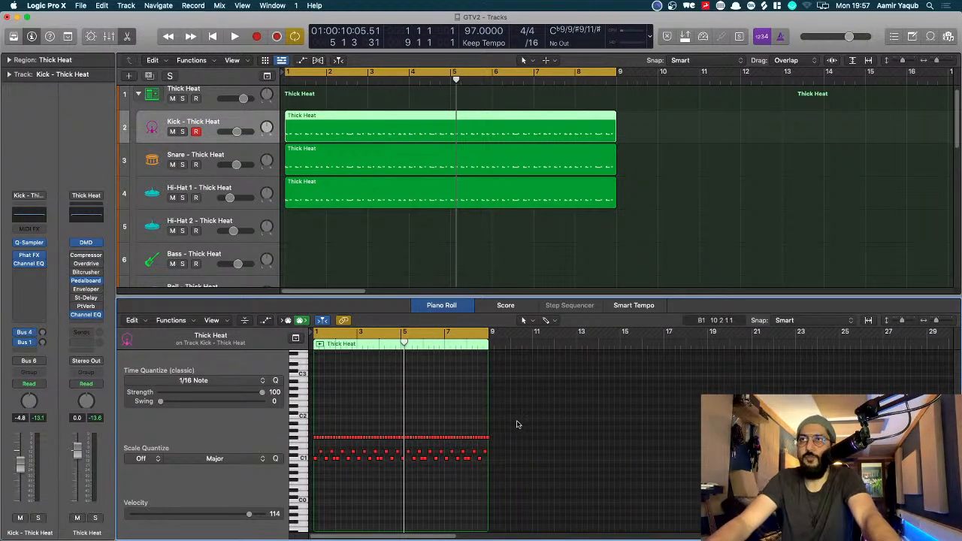
{"action": "left_click_drag", "start_coordinate": [503, 427], "coordinate": [308, 453]}
{"action": "key", "text": "Delete"}
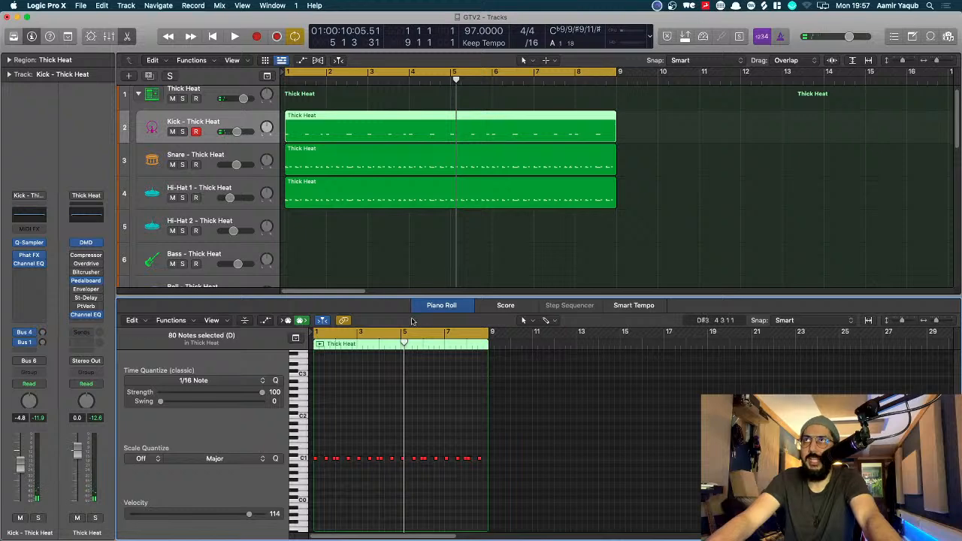
Delete the hi-hat and kick notes from the Snare subtrack's region, keeping only the snare hits just above C1
{"action": "left_click", "coordinate": [428, 172]}
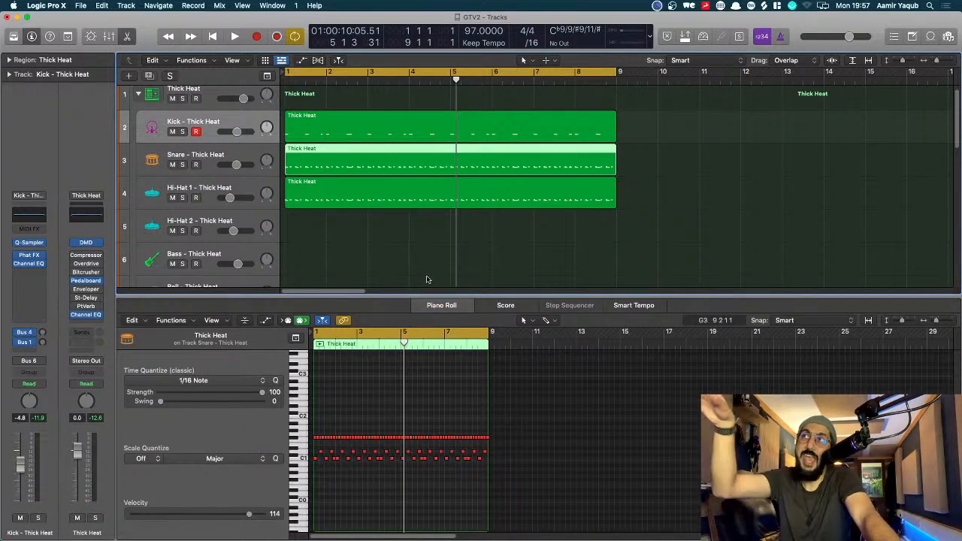
{"action": "left_click_drag", "start_coordinate": [522, 425], "coordinate": [308, 444]}
{"action": "key", "text": "Delete"}
{"action": "left_click_drag", "start_coordinate": [499, 469], "coordinate": [293, 461]}
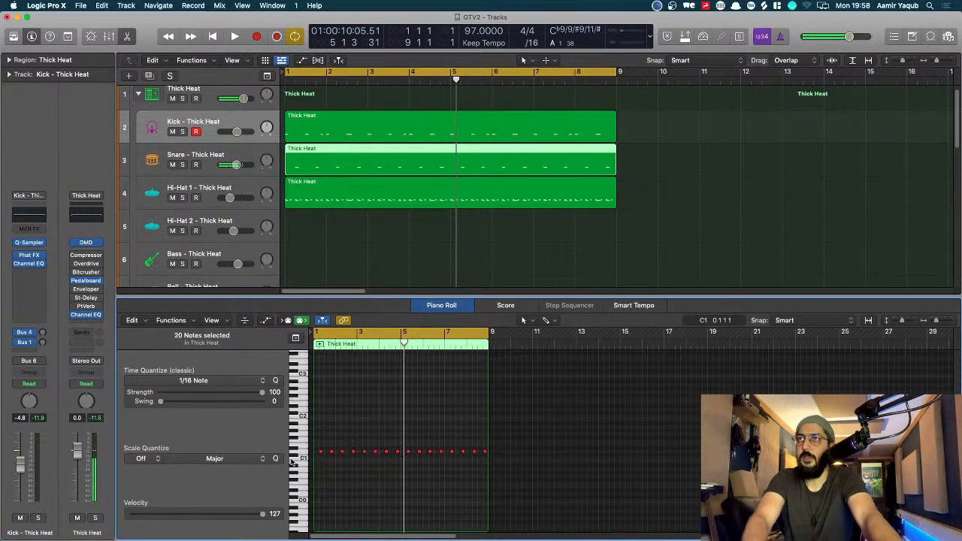
Delete the kick and snare notes from the Hi-Hat 1 subtrack's region, keeping only the top row of hi-hat notes
{"action": "left_click", "coordinate": [374, 199]}
{"action": "left_click_drag", "start_coordinate": [497, 432], "coordinate": [336, 464]}
{"action": "left_click", "coordinate": [508, 452]}
{"action": "left_click_drag", "start_coordinate": [522, 447], "coordinate": [303, 485]}
{"action": "key", "text": "Delete"}
Transpose all notes in the Kick subtrack's region up one octave, from C1 to C2
{"action": "left_click", "coordinate": [432, 127]}
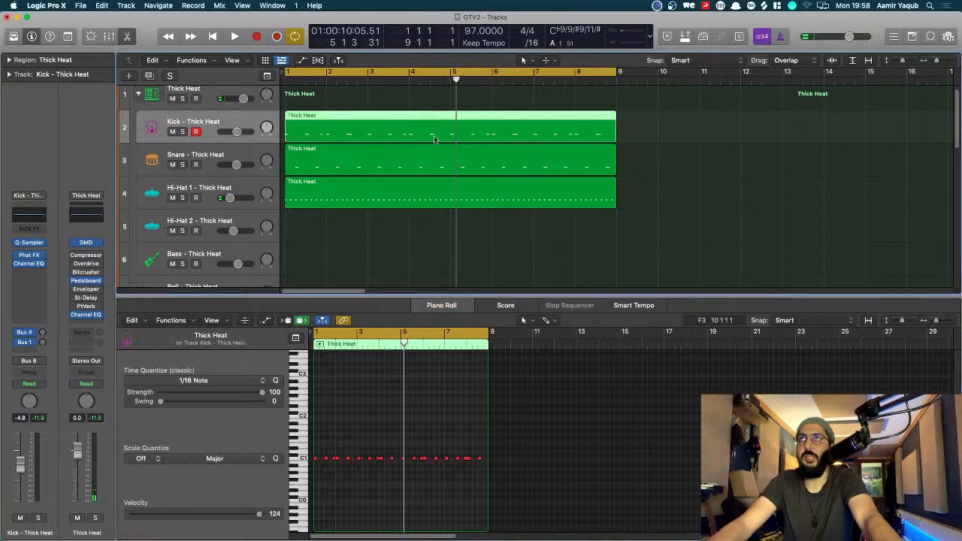
{"action": "left_click", "coordinate": [439, 432]}
{"action": "key", "text": "super+a"}
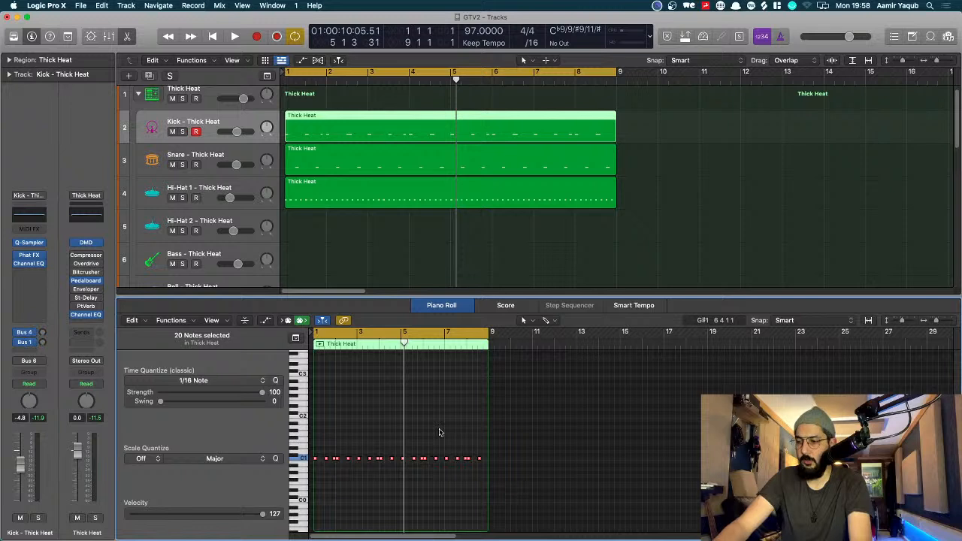
{"action": "key", "text": "shift+alt+Up"}
{"action": "key", "text": "shift+alt+Up"}
{"action": "key", "text": "shift+alt+Down"}
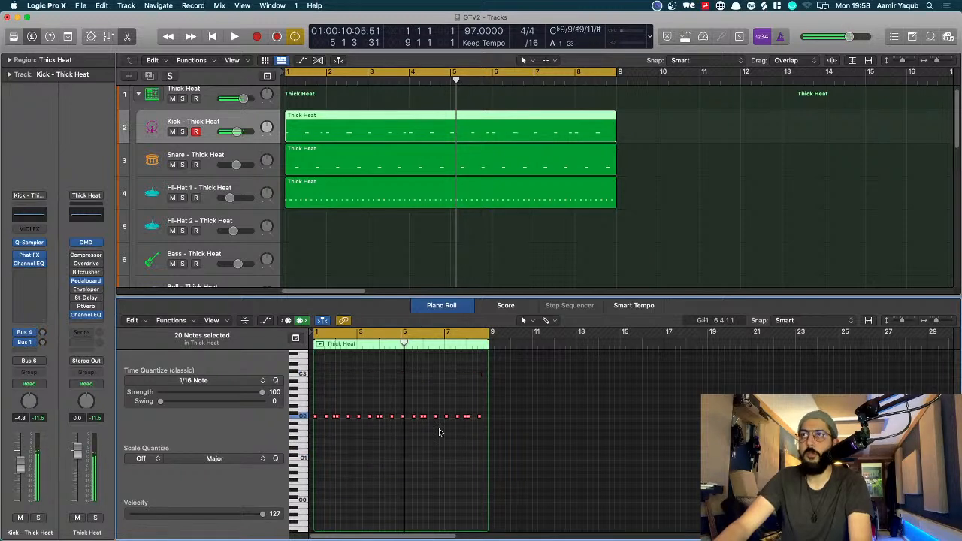
Transpose all notes in the Snare subtrack's region up one octave
{"action": "left_click", "coordinate": [352, 167]}
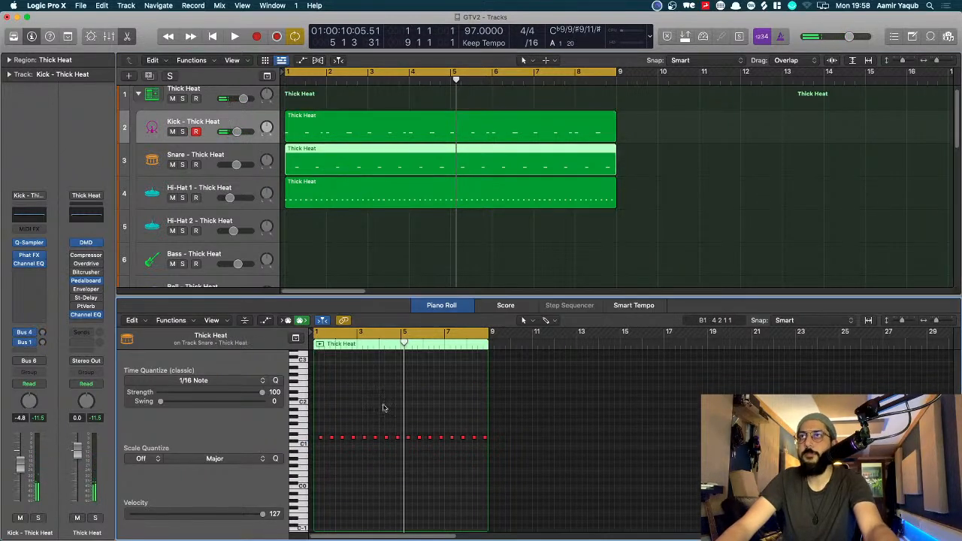
{"action": "left_click_drag", "start_coordinate": [519, 427], "coordinate": [310, 462]}
{"action": "key", "text": "shift+alt+Up"}
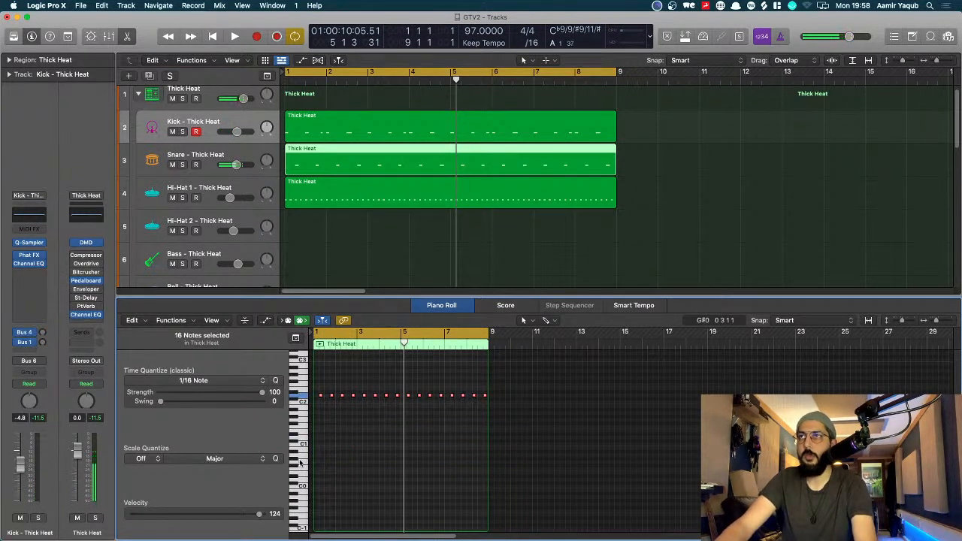
Transpose the selected Snare notes down two semitones to C2 and up one octave to C3
{"action": "key", "text": "alt+Down"}
{"action": "key", "text": "alt+Down"}
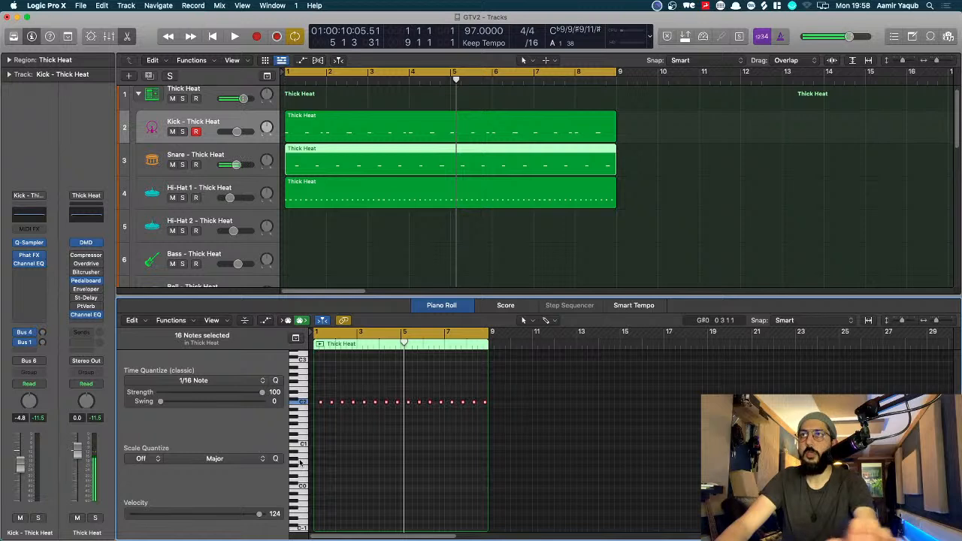
{"action": "key", "text": "shift+alt+Up"}
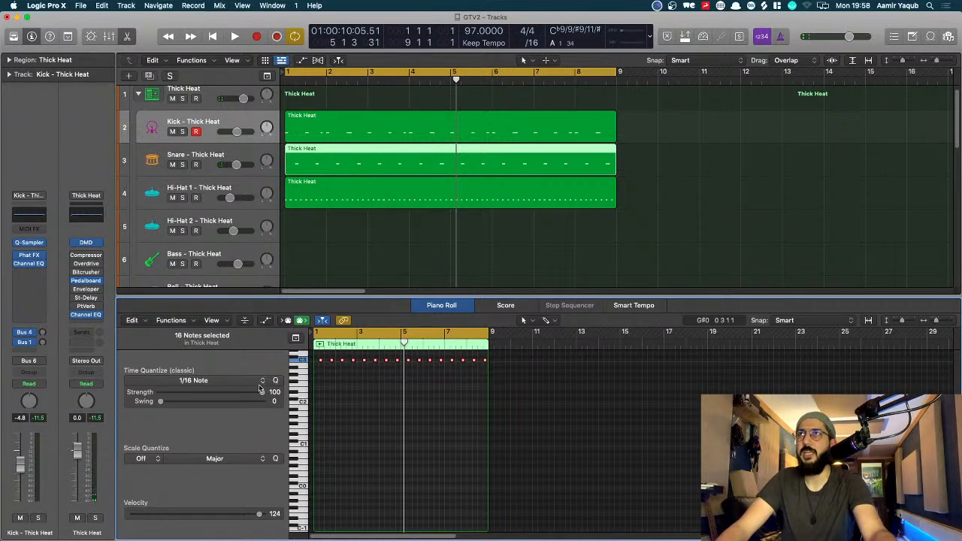
Transpose all notes in the Hi-Hat 1 subtrack's region up one octave, to F#2
{"action": "left_click", "coordinate": [418, 193]}
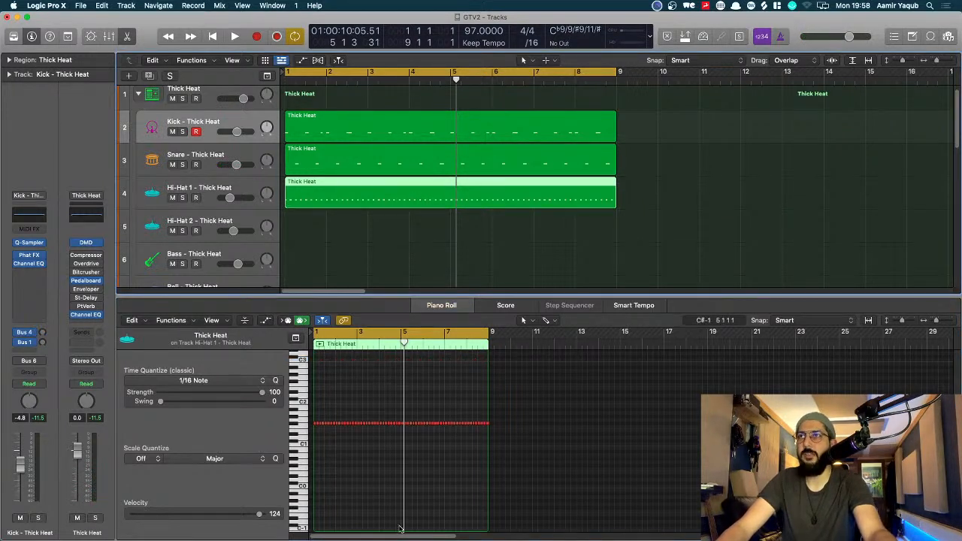
{"action": "left_click", "coordinate": [390, 465]}
{"action": "key", "text": "super+a"}
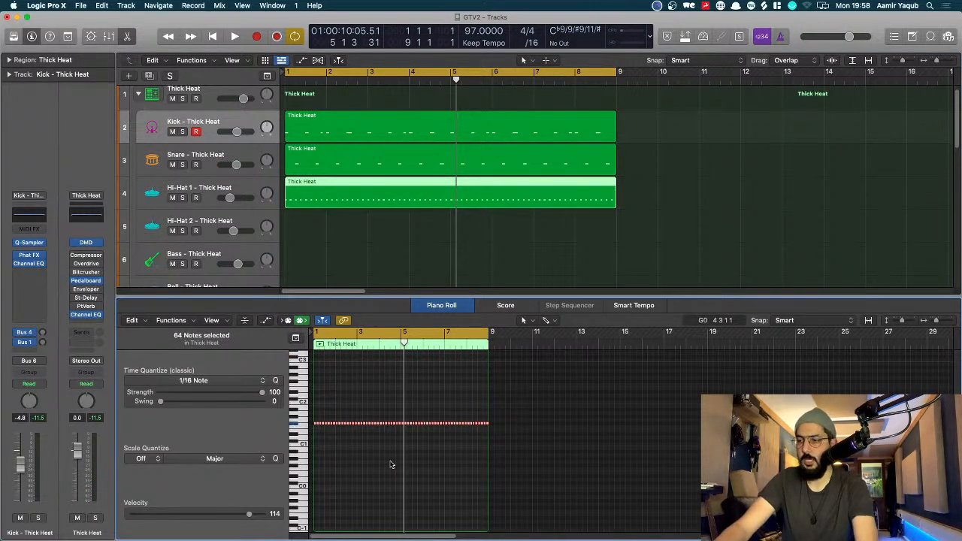
{"action": "key", "text": "shift+alt+Up"}
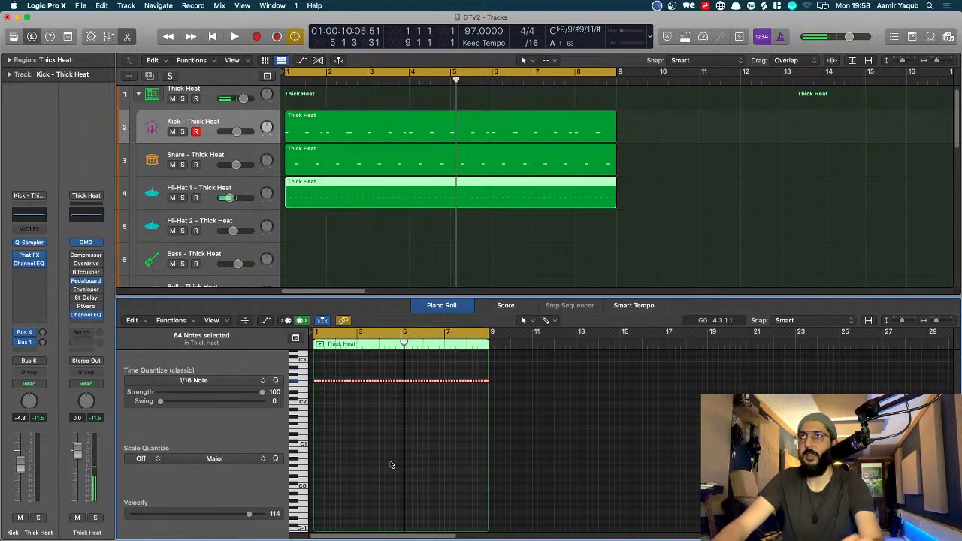
Try shifting the Hi-Hat 1 notes up and down by semitones to compare neighbouring pitches
{"action": "key", "text": "alt+Up"}
{"action": "key", "text": "alt+Up"}
{"action": "key", "text": "alt+Down"}
{"action": "key", "text": "alt+Down"}
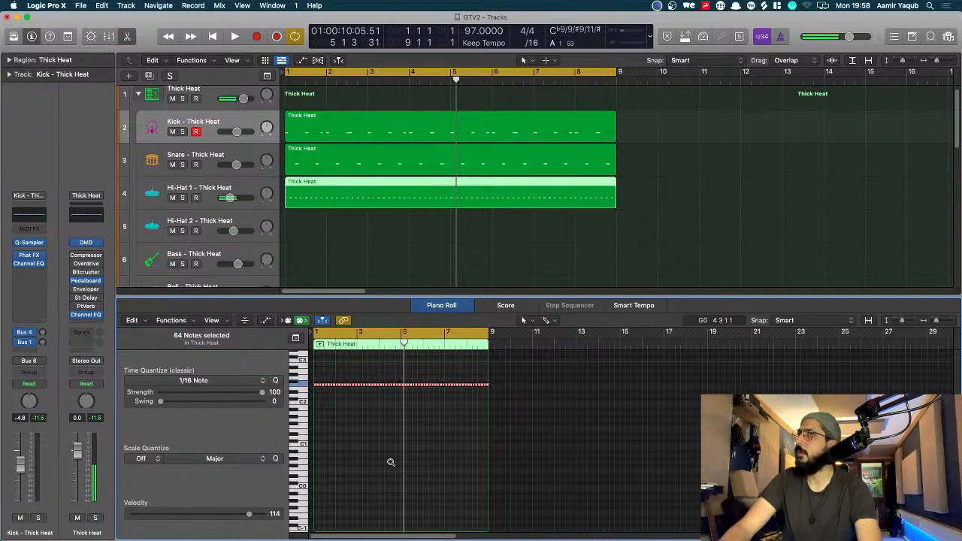
{"action": "key", "text": "alt+Down"}
{"action": "key", "text": "alt+Up"}
Return the playhead to bar 1, close the Piano Roll and review the Kick, Snare and Hi-Hat 1 channel strips
{"action": "key", "text": "Return"}
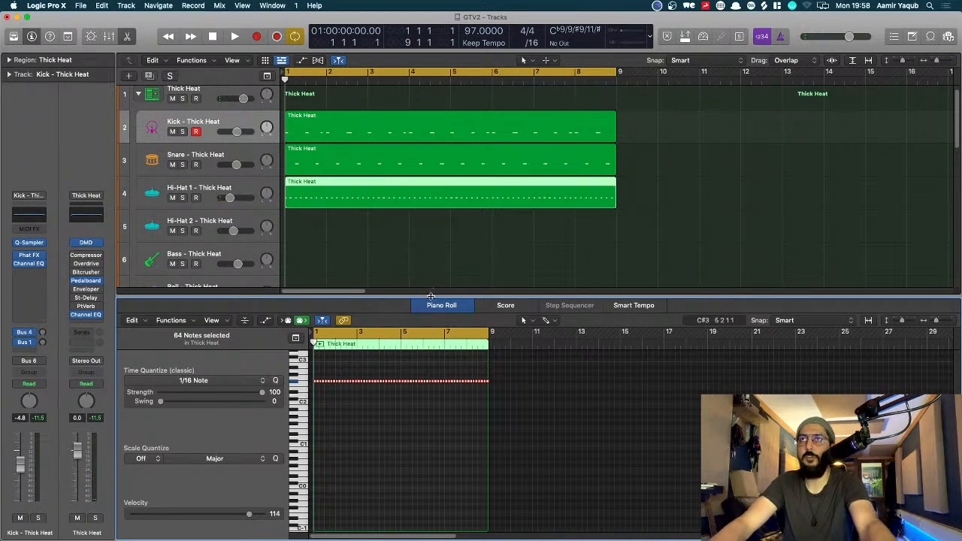
{"action": "key", "text": "p"}
{"action": "left_click", "coordinate": [198, 158]}
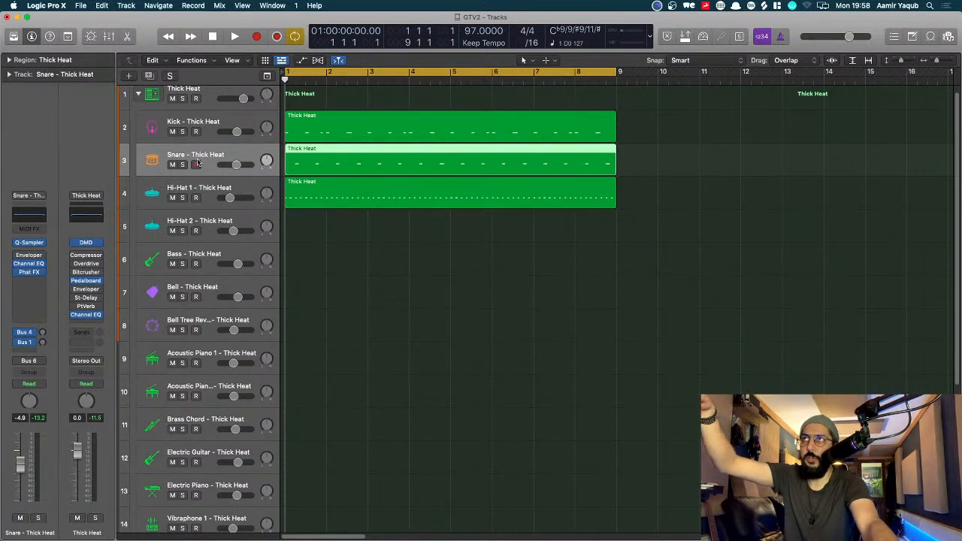
{"action": "left_click", "coordinate": [200, 187]}
{"action": "left_click", "coordinate": [206, 135]}
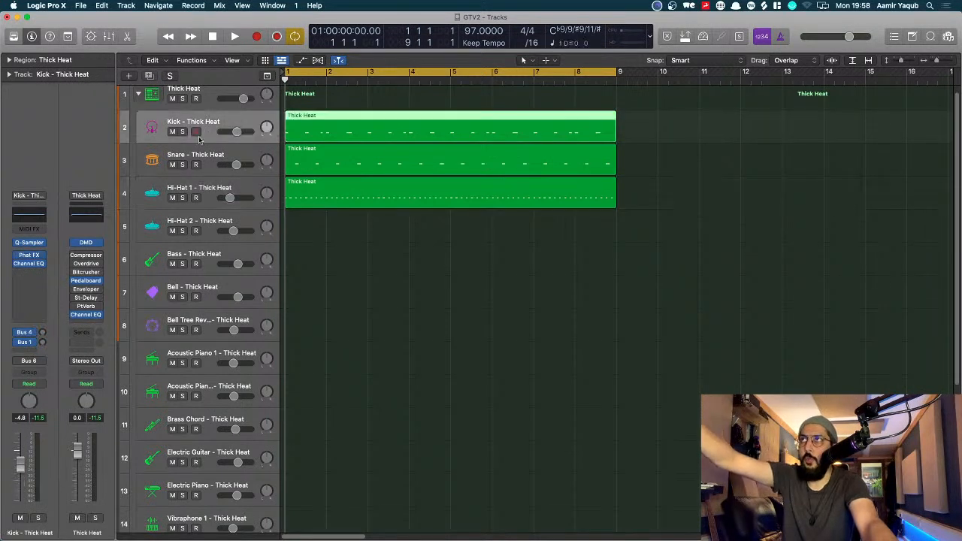
{"action": "mouse_move", "coordinate": [43, 259]}
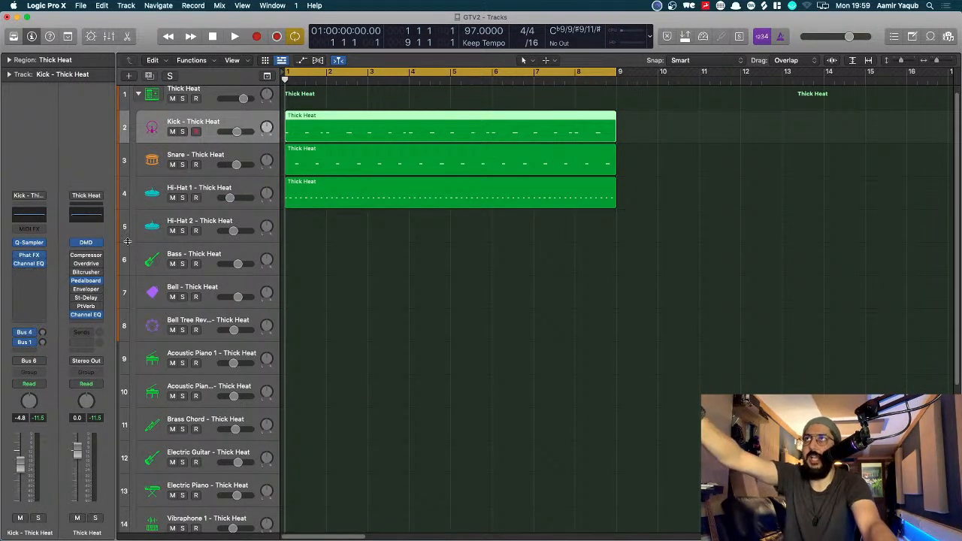
{"action": "key", "text": "Down"}
{"action": "key", "text": "Down"}
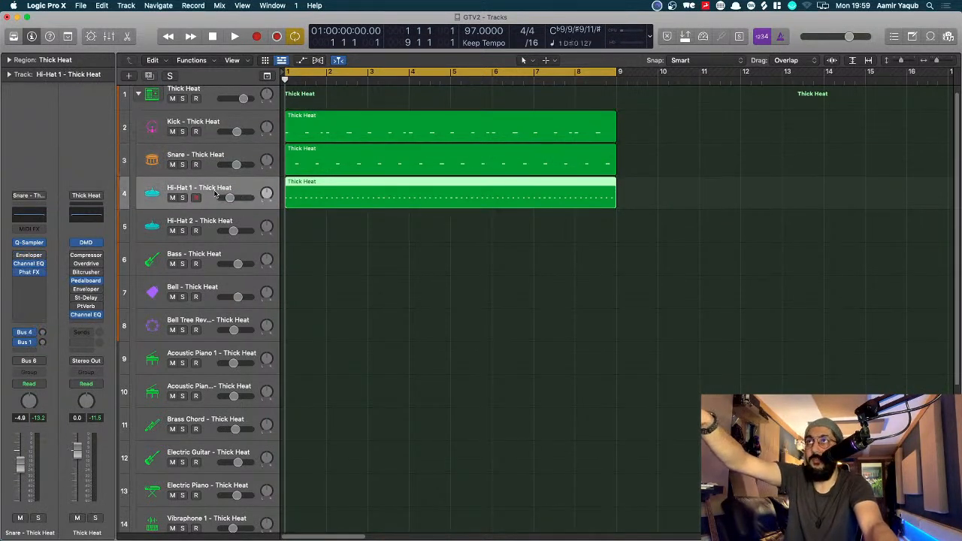
Open Drum Machine Designer for the main Thick Heat track, start playback to check its pads, and close it
{"action": "scroll", "coordinate": [205, 110], "scroll_direction": "up", "scroll_amount": 1}
{"action": "left_click", "coordinate": [205, 111]}
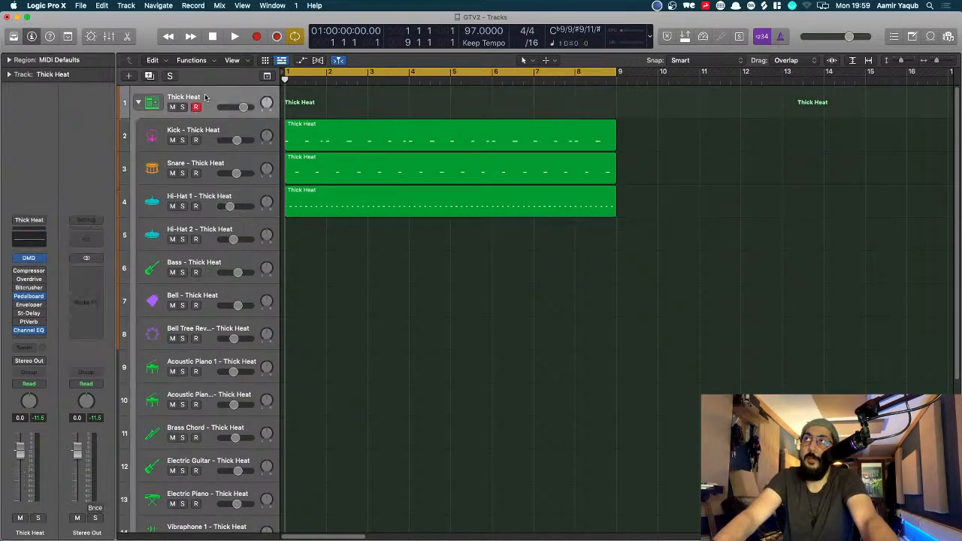
{"action": "left_click", "coordinate": [29, 259]}
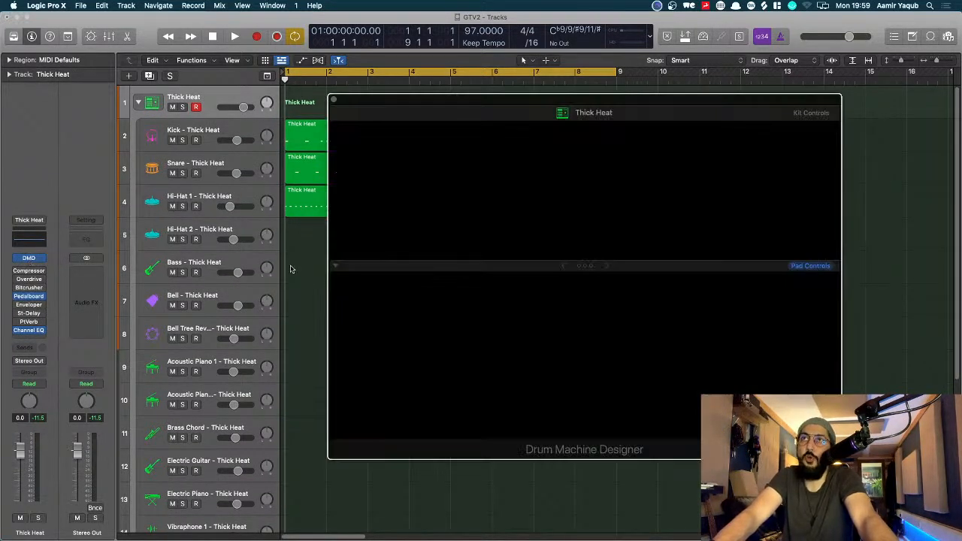
{"action": "left_click_drag", "start_coordinate": [692, 102], "coordinate": [634, 149]}
{"action": "key", "text": "space"}
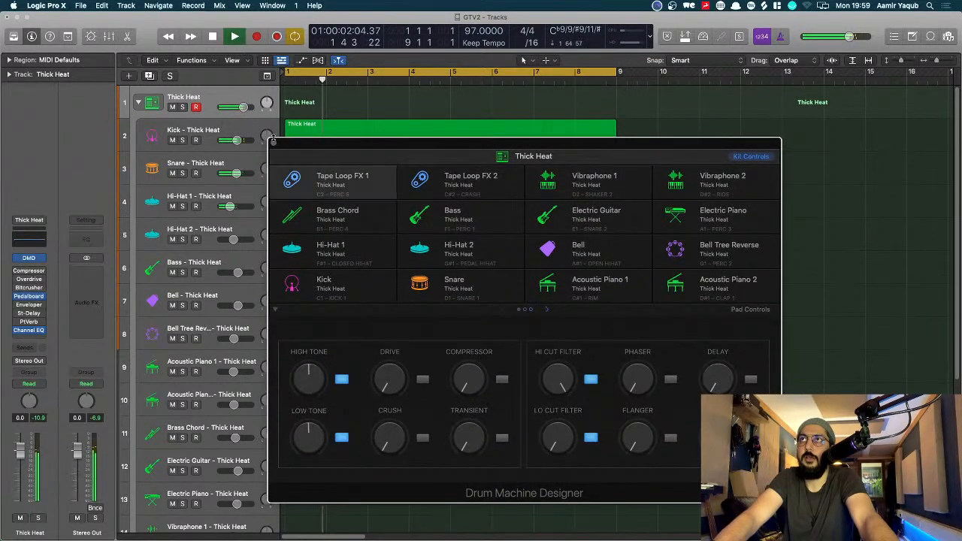
{"action": "left_click", "coordinate": [274, 144]}
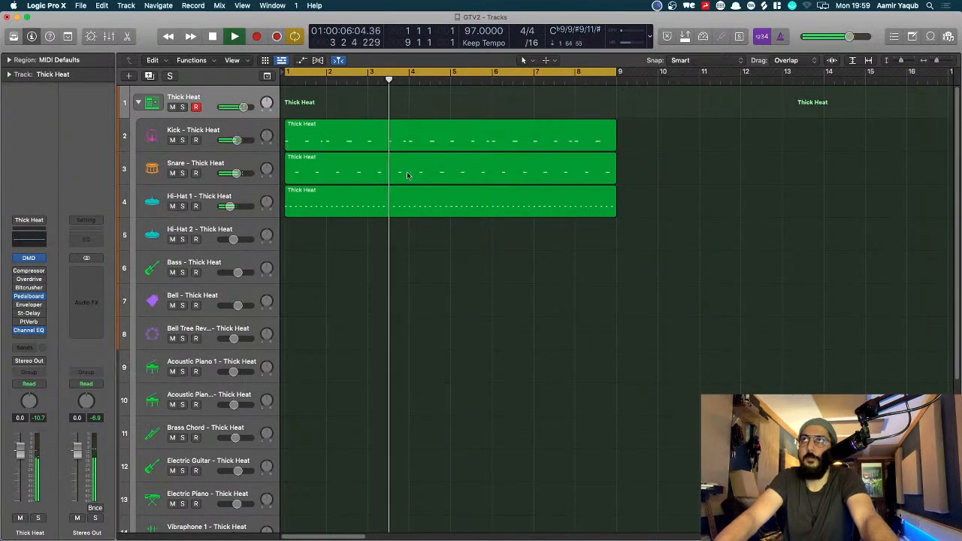
Select the Kick subtrack, listen to the split drums with all 19 tracks in view, and stop playback
{"action": "left_click", "coordinate": [259, 147]}
{"action": "key", "text": "super+Up"}
{"action": "key", "text": "super+Up"}
{"action": "key", "text": "super+Left"}
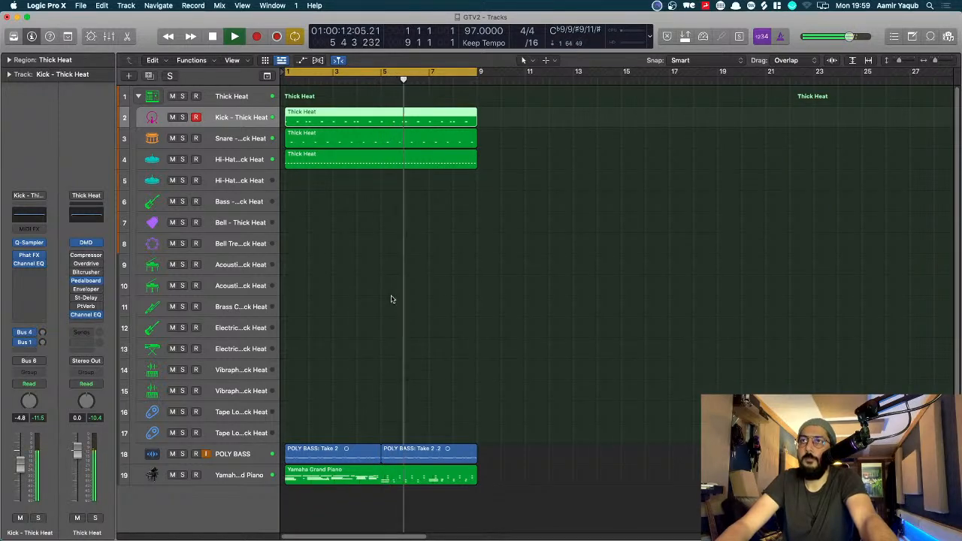
{"action": "key", "text": "super+Left"}
{"action": "key", "text": "super+Right"}
{"action": "key", "text": "super+Right"}
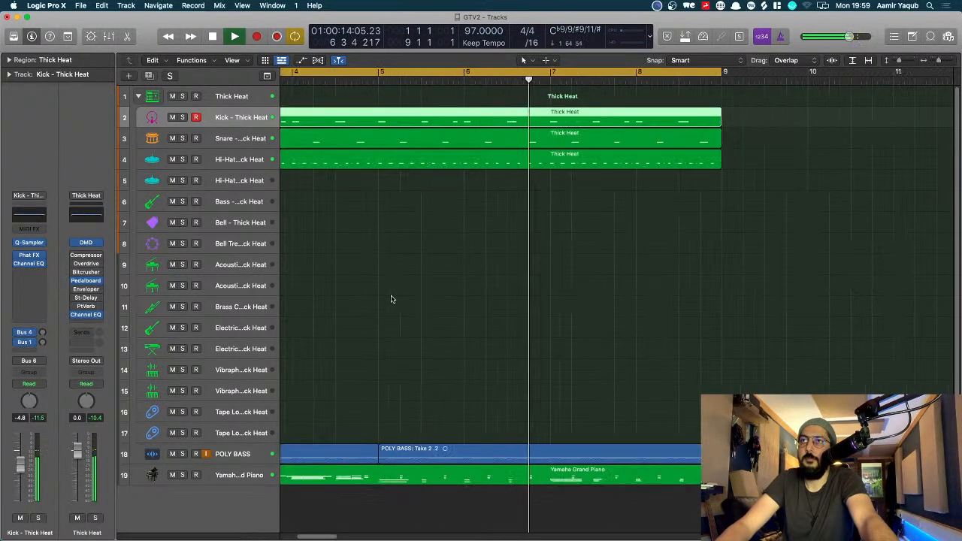
{"action": "key", "text": "space"}
Delete the second POLY BASS region, which starts at bar 5
{"action": "left_click", "coordinate": [486, 453]}
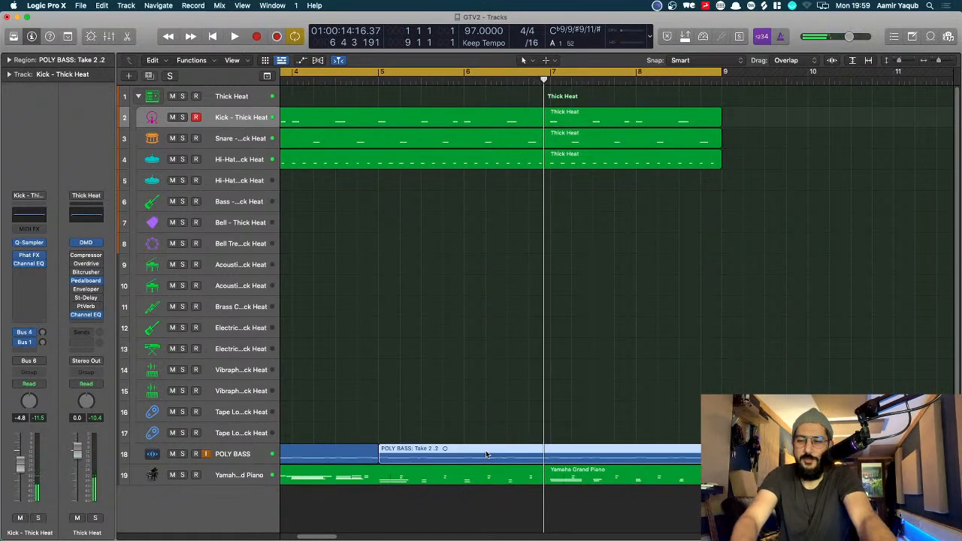
{"action": "key", "text": "Delete"}
{"action": "key", "text": "super+Left"}
{"action": "key", "text": "super+Up"}
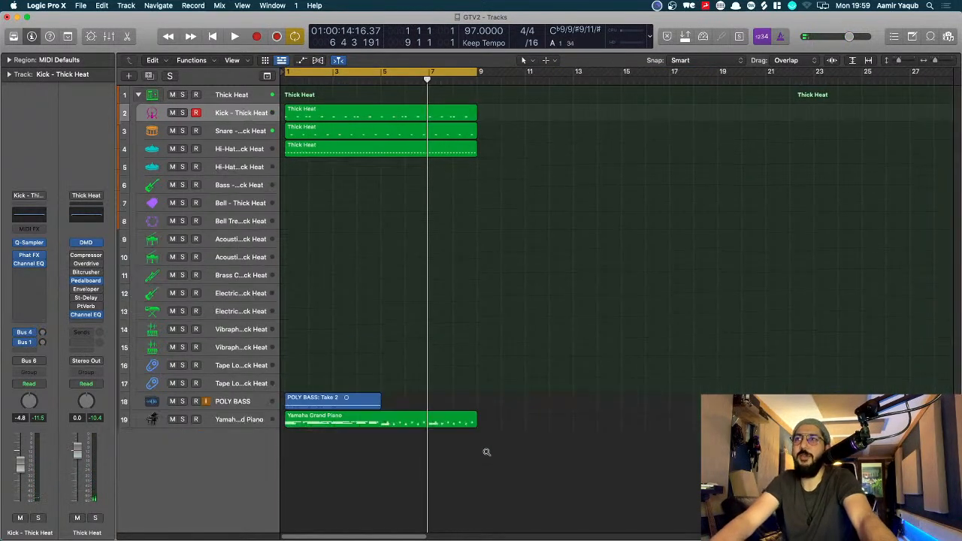
Select the three Thick Heat regions on the Kick, Snare and Hi-Hat 1 subtracks
{"action": "left_click_drag", "start_coordinate": [496, 115], "coordinate": [368, 144]}
{"action": "left_click", "coordinate": [541, 136]}
{"action": "left_click_drag", "start_coordinate": [498, 94], "coordinate": [425, 154]}
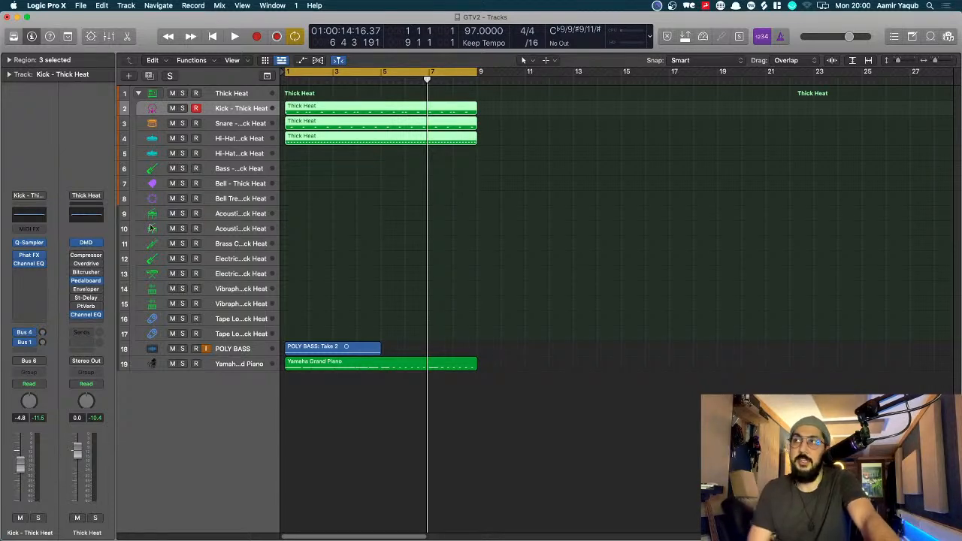
{"action": "mouse_move", "coordinate": [2, 236]}
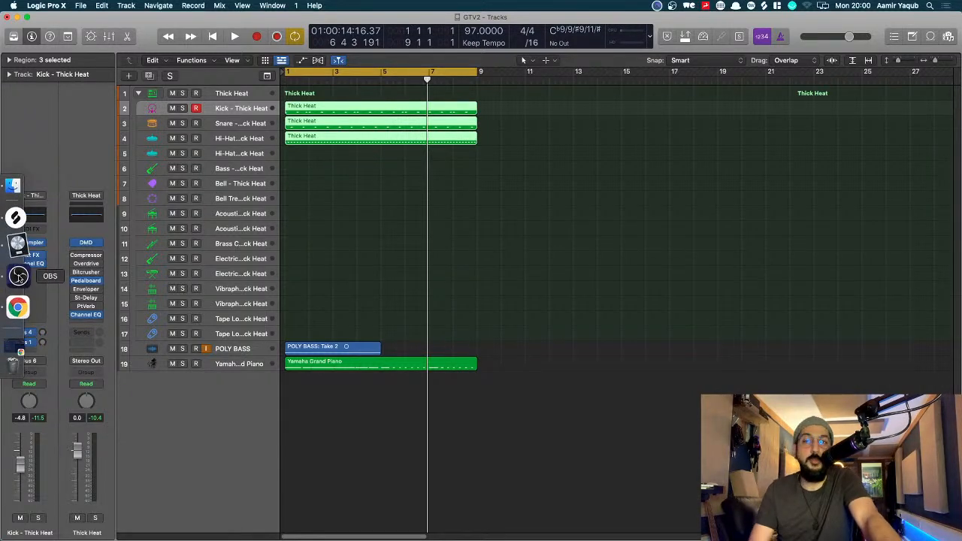